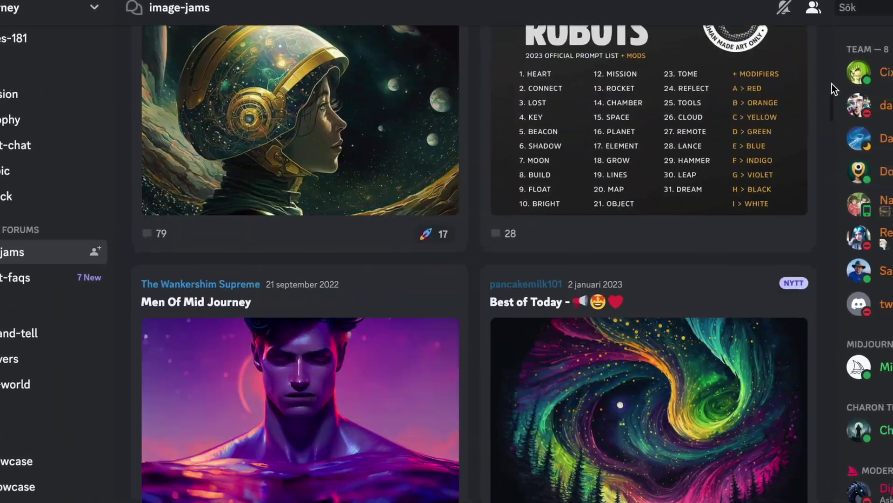
pyautogui.scroll(-10, 832, 83)
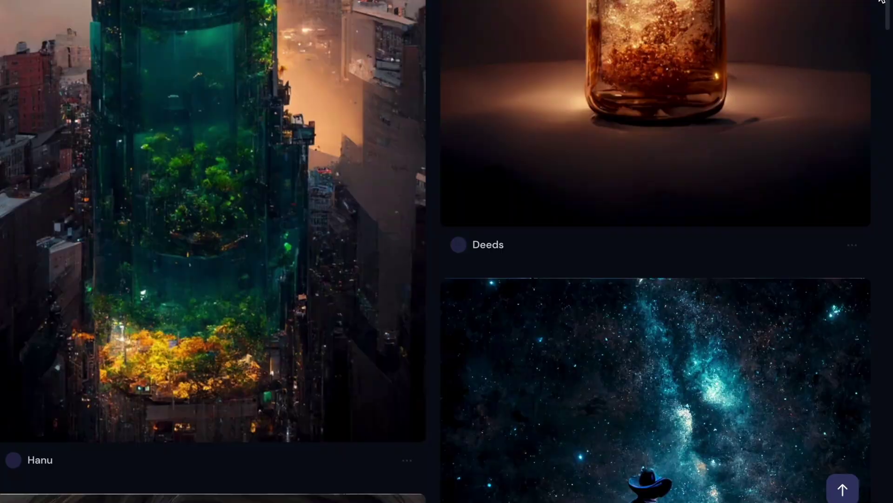
pyautogui.scroll(-18, 882, 1)
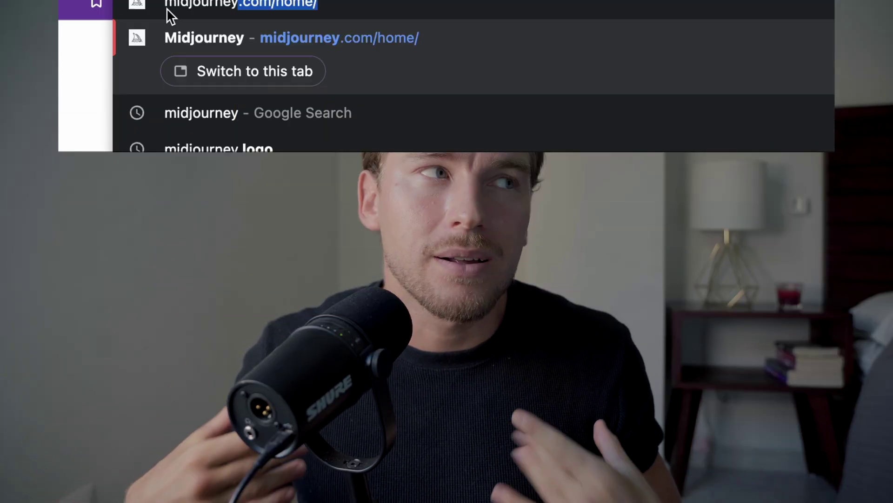
pyautogui.press('Return')
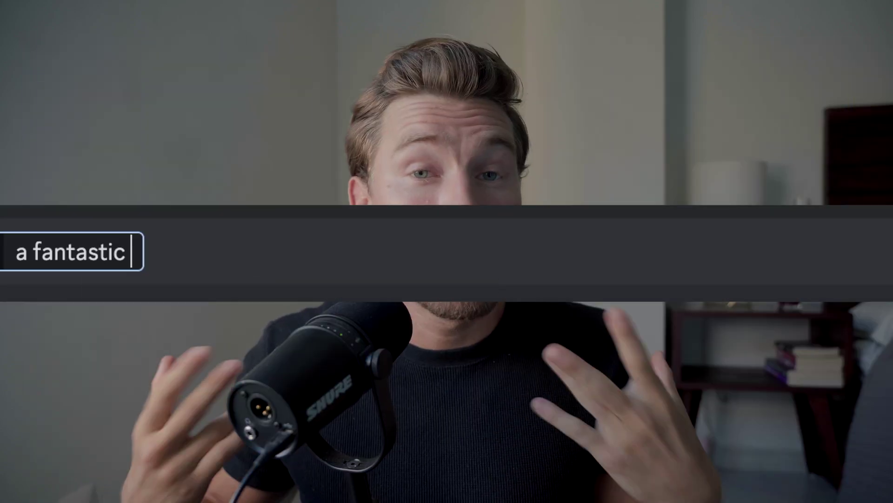
pyautogui.write('ocean view in 8k')
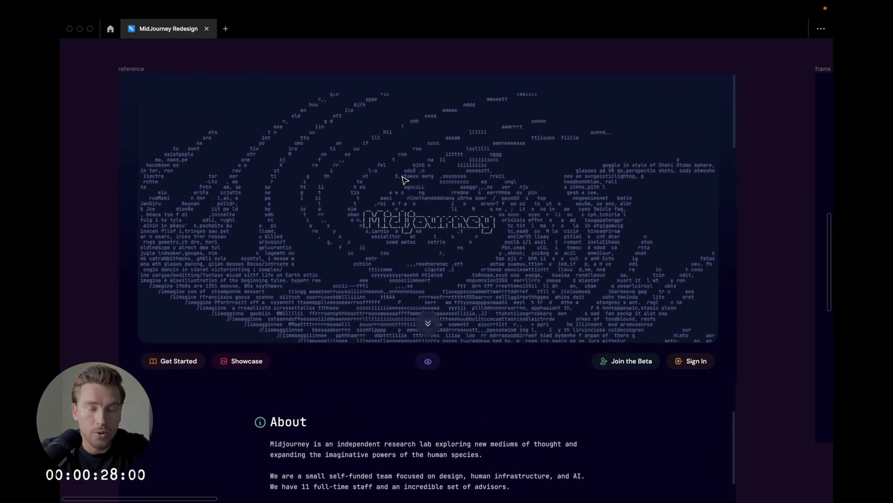
# - Examine the reference screenshots of the current Midjourney website, from the hero artwork through the About and Careers sections
pyautogui.scroll(3, 403, 179)
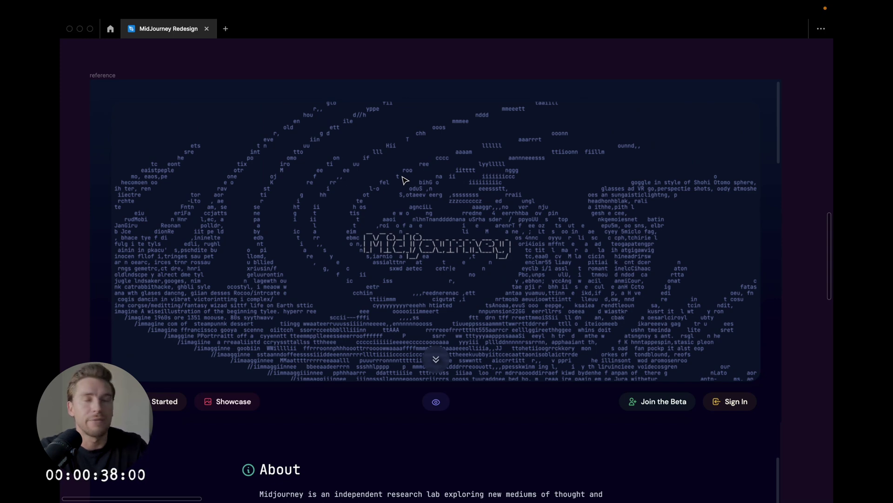
pyautogui.scroll(-5, 403, 180)
pyautogui.scroll(-3, 392, 267)
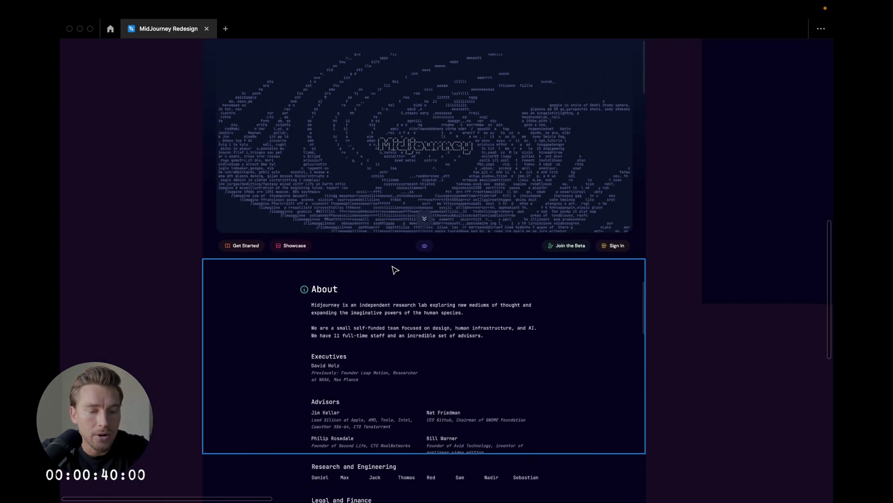
pyautogui.scroll(1, 395, 270)
pyautogui.scroll(-2, 394, 270)
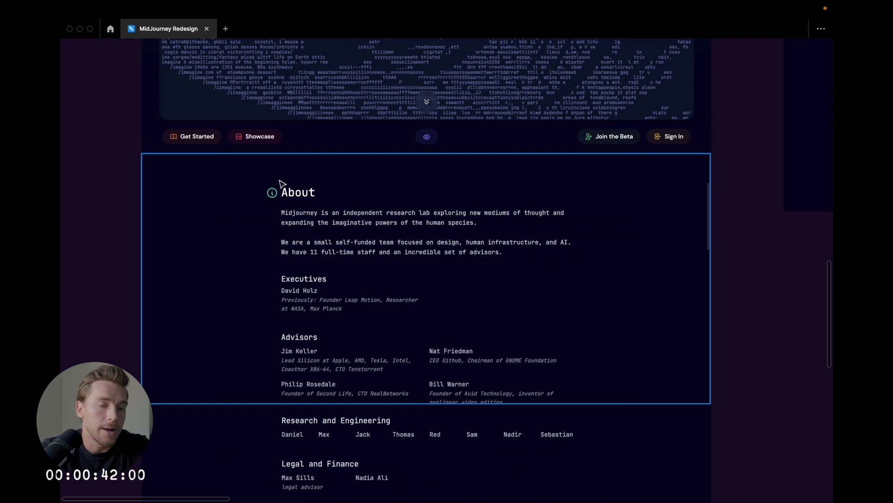
pyautogui.scroll(-2, 349, 278)
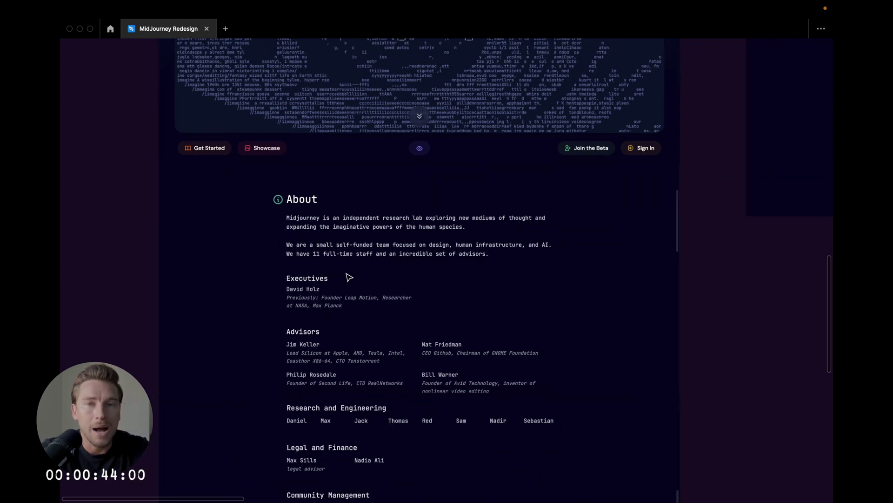
pyautogui.scroll(-1, 423, 277)
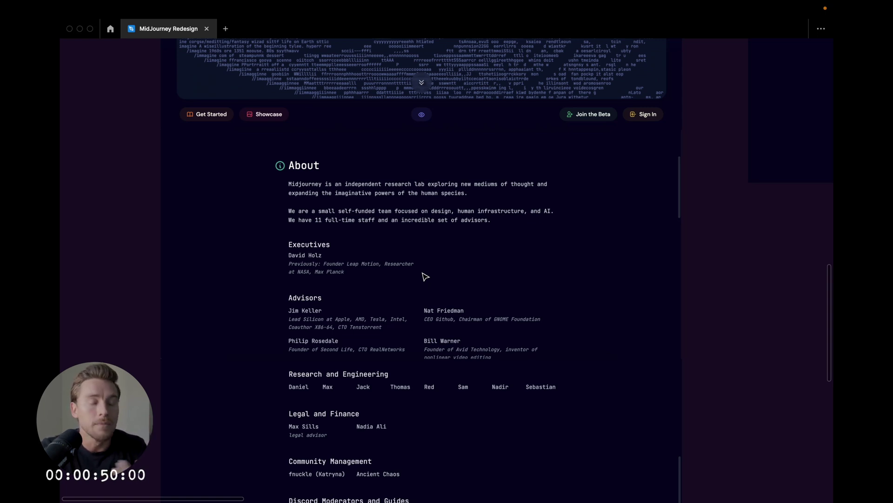
pyautogui.scroll(-1, 425, 277)
pyautogui.scroll(-5, 425, 277)
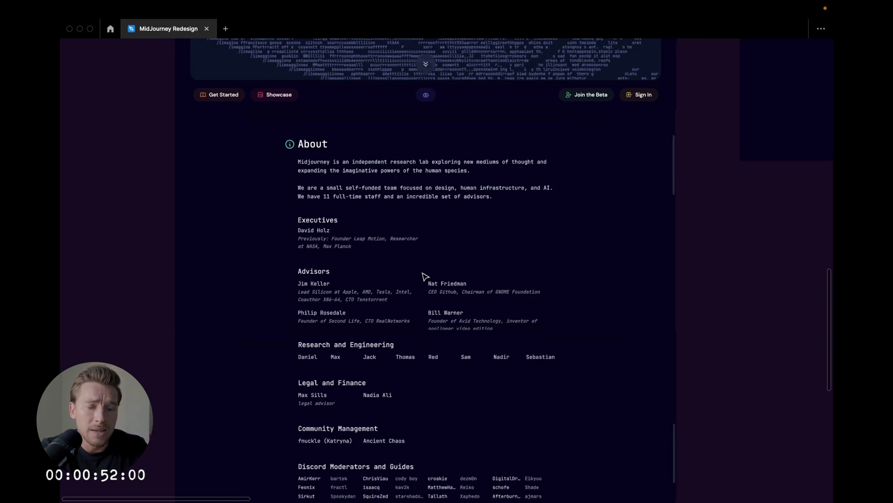
pyautogui.scroll(-5, 425, 277)
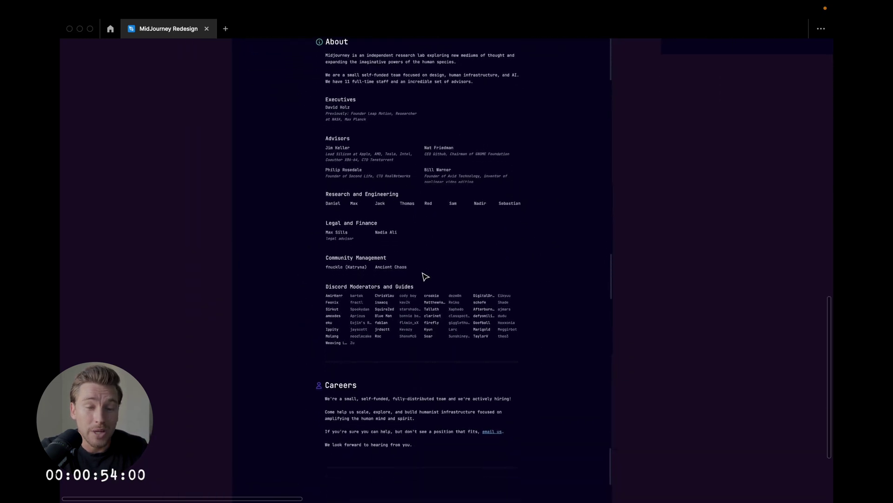
pyautogui.scroll(3, 425, 276)
pyautogui.scroll(5, 425, 277)
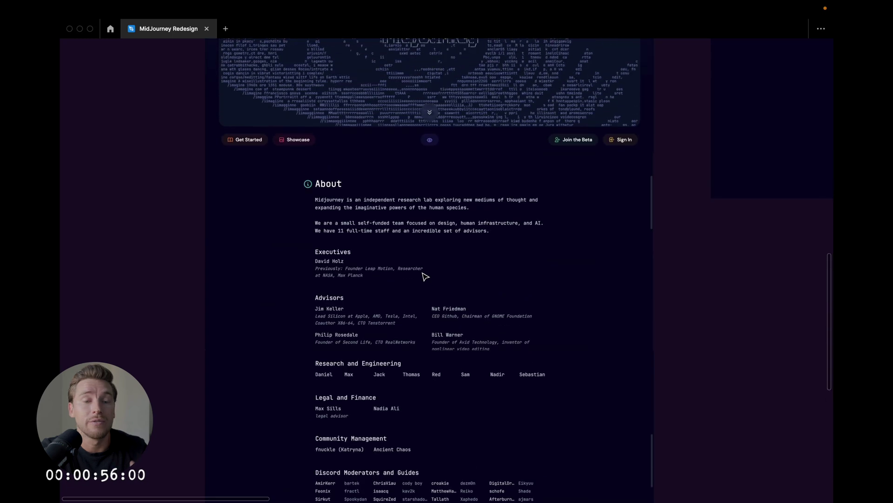
pyautogui.scroll(5, 425, 276)
pyautogui.scroll(2, 425, 276)
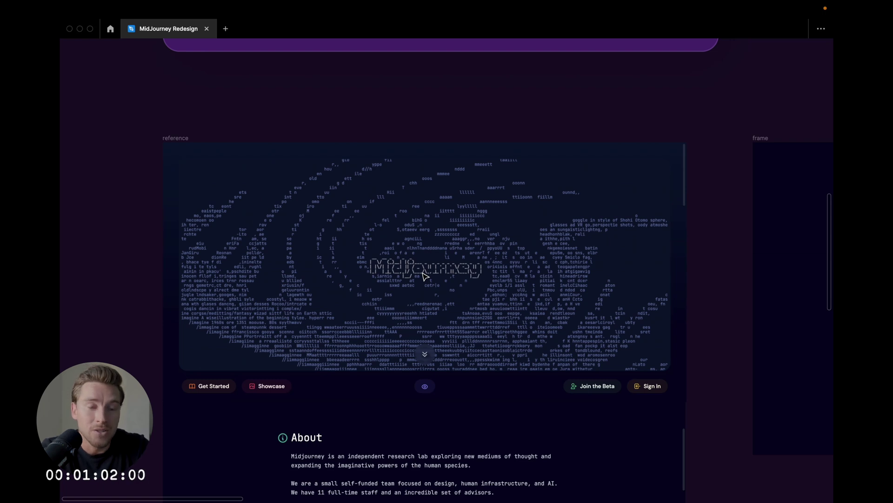
pyautogui.scroll(-3, 446, 54)
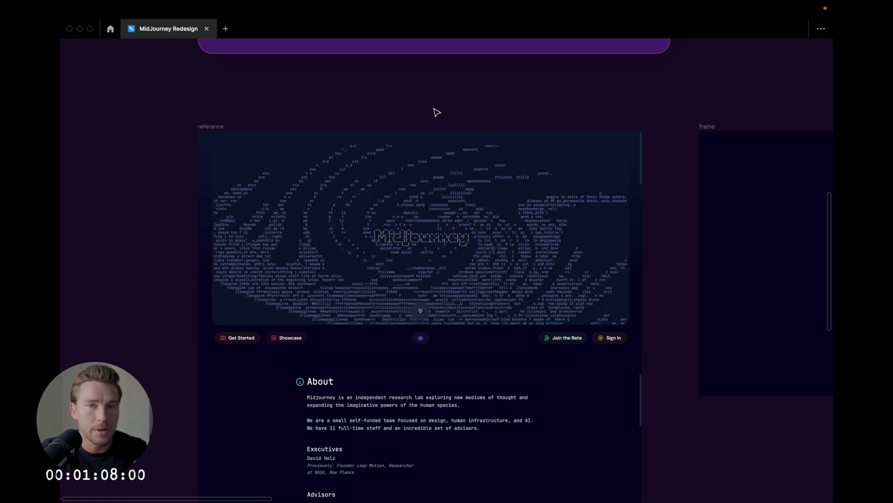
# - Duplicate the lower rectangle in the frame beneath the tall middle one and extend the copy to 277 × 327
pyautogui.hscroll(10, 433, 109)
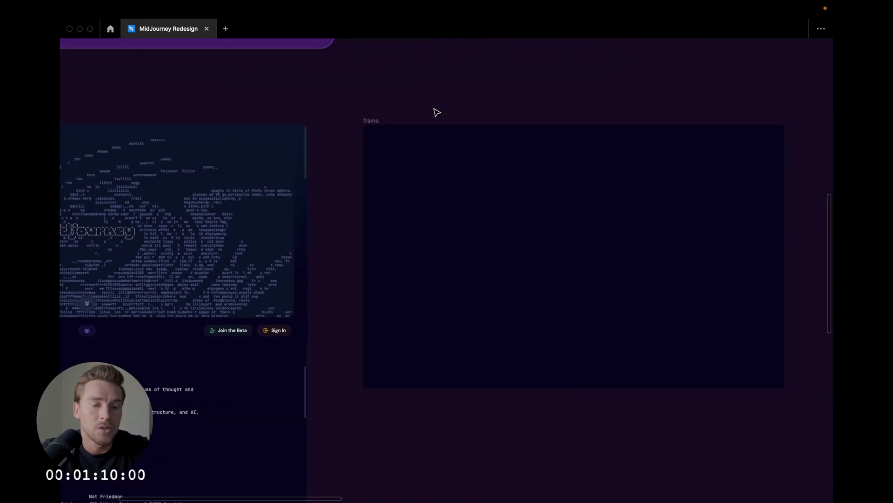
pyautogui.scroll(-1, 433, 109)
pyautogui.scroll(5, 437, 112)
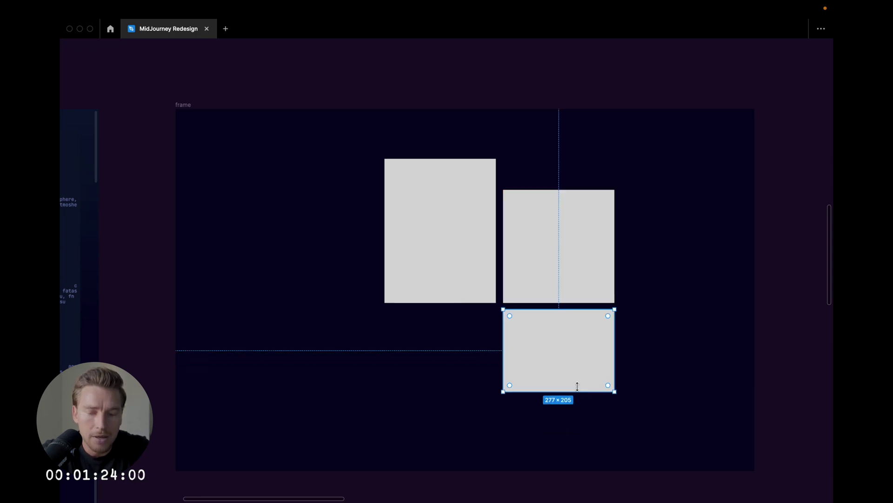
pyautogui.moveTo(591, 347); pyautogui.dragTo(476, 347)
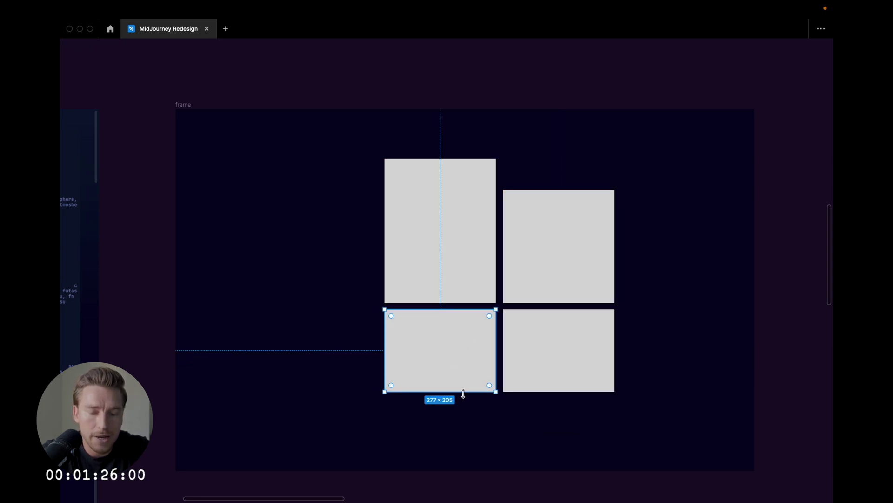
pyautogui.moveTo(463, 391); pyautogui.dragTo(462, 440)
# - Copy the lower middle rectangle into a left column, shorten it, then duplicate it above and widen that copy to 374 × 253
pyautogui.moveTo(470, 365); pyautogui.dragTo(346, 356)
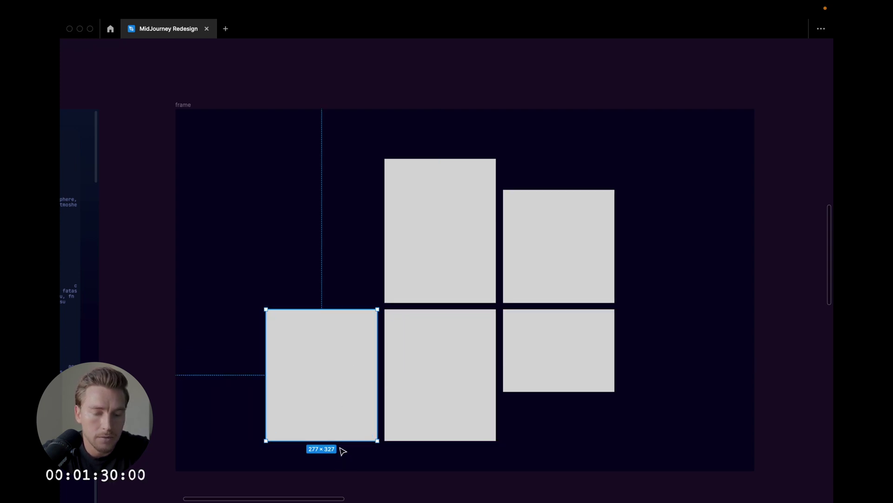
pyautogui.moveTo(340, 440); pyautogui.dragTo(339, 412)
pyautogui.moveTo(336, 369); pyautogui.dragTo(325, 257)
pyautogui.moveTo(264, 237); pyautogui.dragTo(227, 238)
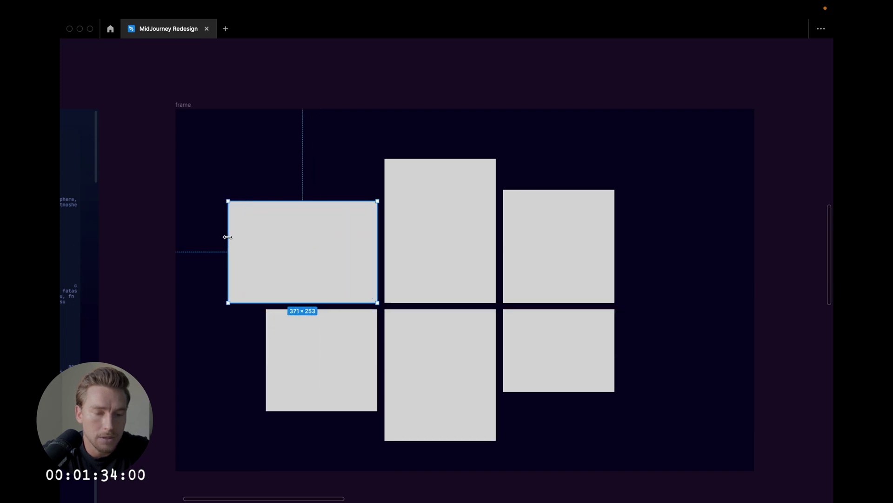
# - Duplicate the wide left rectangle above itself and reduce the copy's height and width so it fits inside the frame
pyautogui.moveTo(338, 246); pyautogui.dragTo(363, 142)
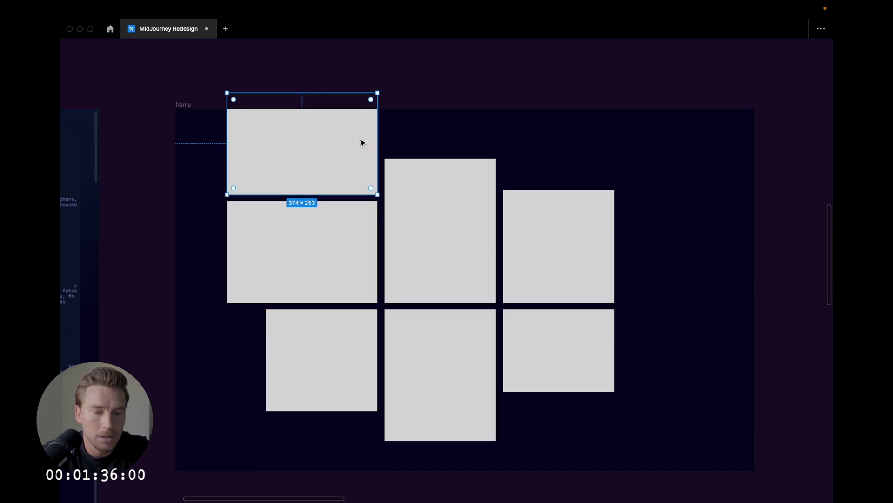
pyautogui.moveTo(352, 96); pyautogui.dragTo(351, 136)
pyautogui.moveTo(227, 159); pyautogui.dragTo(300, 158)
# - Add rectangle copies above and below the column beside the middle one, narrowing the bottom copy
pyautogui.moveTo(366, 162); pyautogui.dragTo(633, 145)
pyautogui.moveTo(575, 162); pyautogui.dragTo(576, 437)
pyautogui.moveTo(629, 417); pyautogui.dragTo(595, 417)
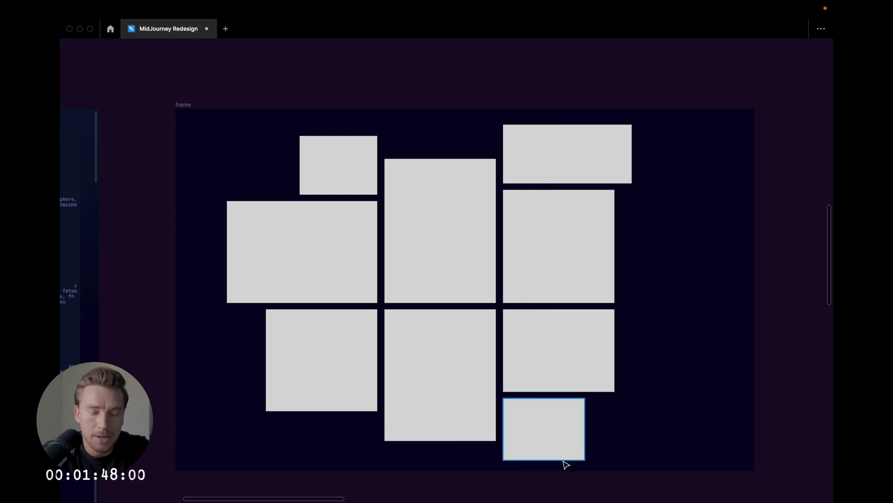
# - Duplicate the 277 × 297 rectangle into a new outermost column on its right, making the copy taller and narrower
pyautogui.press('super+backslash')
pyautogui.scroll(-3, 563, 461)
pyautogui.hscroll(1, 564, 460)
pyautogui.moveTo(571, 280); pyautogui.dragTo(659, 281)
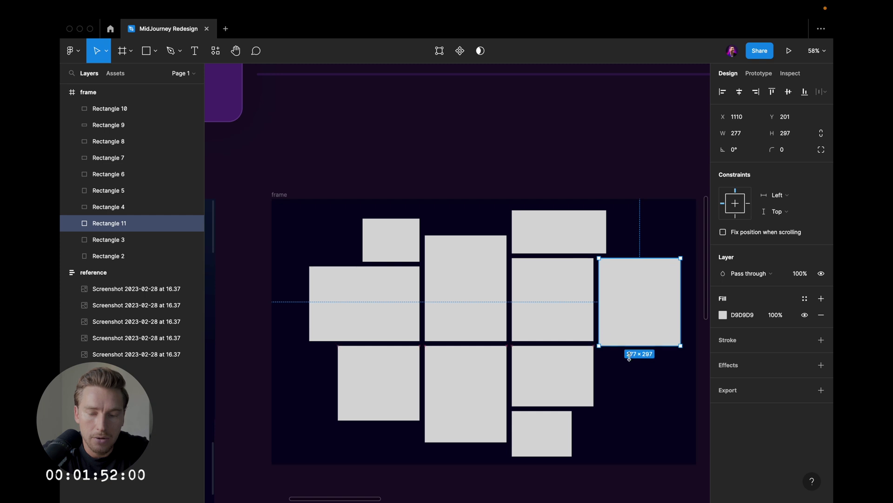
pyautogui.moveTo(629, 356); pyautogui.dragTo(631, 375)
pyautogui.moveTo(678, 315); pyautogui.dragTo(320, 106)
# - Load all ten PNG images from the MidJourney Figma folder for placement on the canvas
pyautogui.press('Escape')
pyautogui.scroll(-5, 658, 315)
pyautogui.scroll(5, 664, 315)
pyautogui.scroll(-4, 664, 322)
pyautogui.click(157, 52)
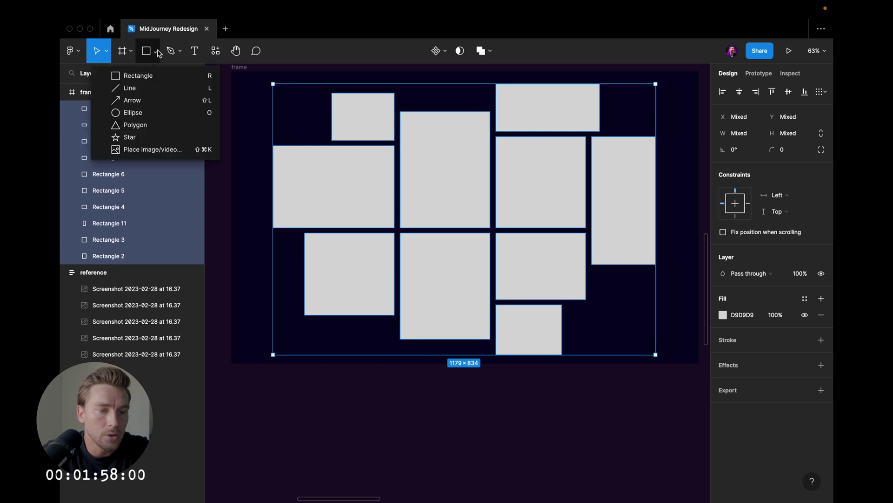
pyautogui.click(153, 149)
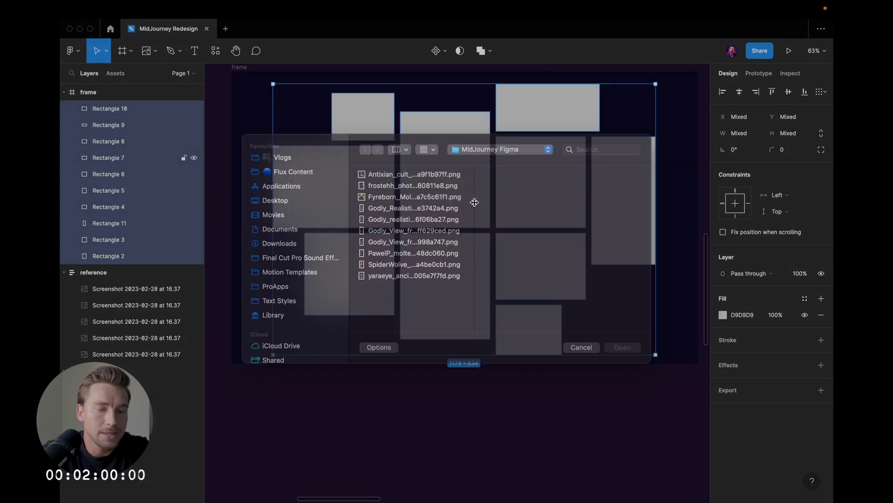
pyautogui.click(405, 189)
pyautogui.keyDown('shift'); pyautogui.click(411, 287); pyautogui.keyUp('shift')
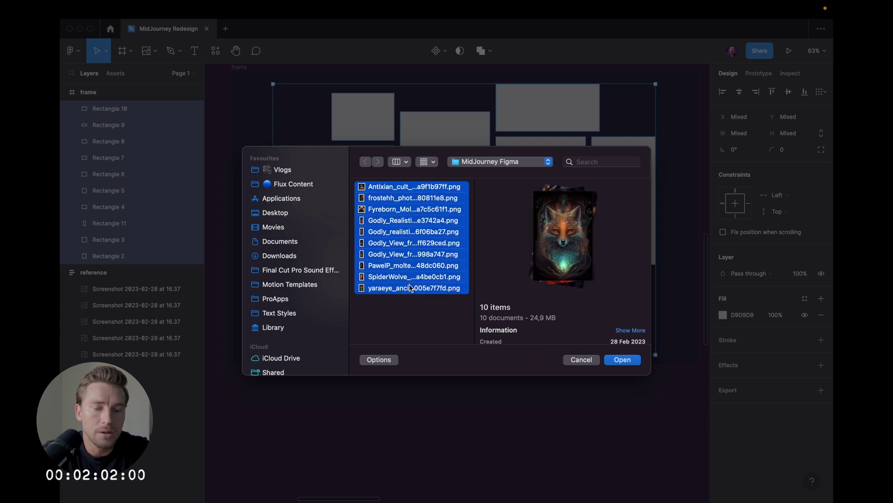
pyautogui.click(627, 356)
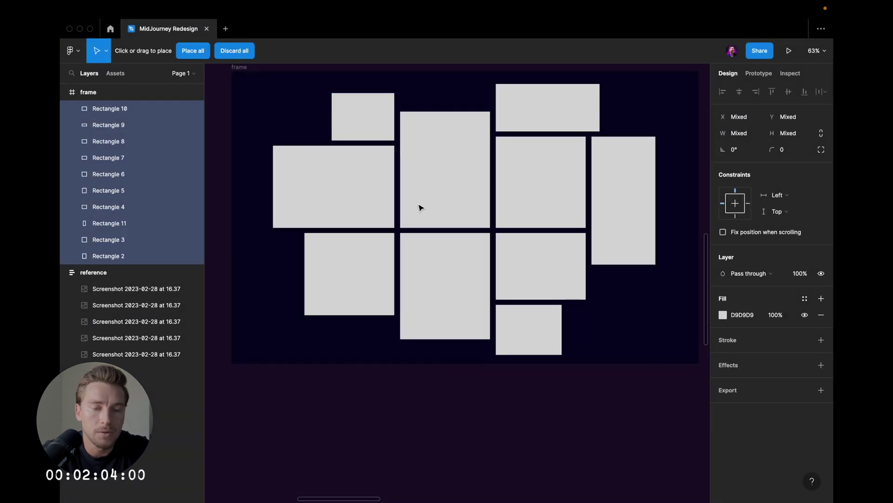
# - Place the ten loaded images one by one into the ten grey rectangles of the frame
pyautogui.scroll(3, 418, 206)
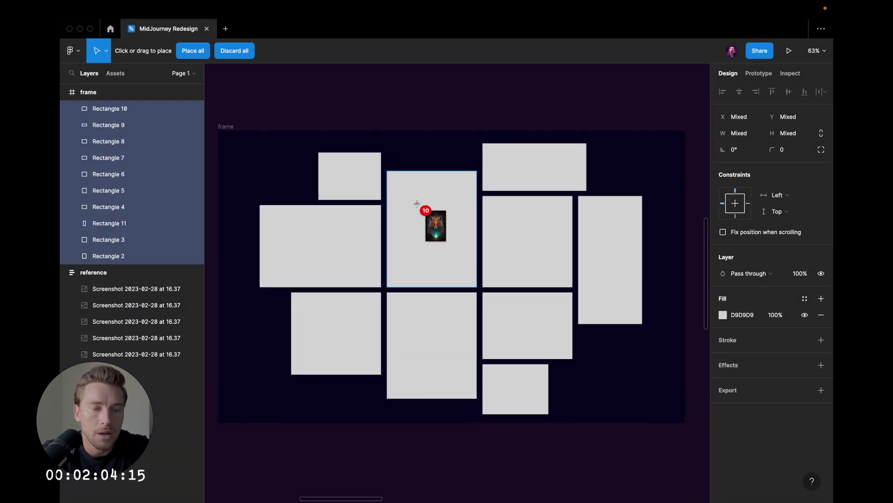
pyautogui.click(343, 169)
pyautogui.click(399, 191)
pyautogui.click(506, 168)
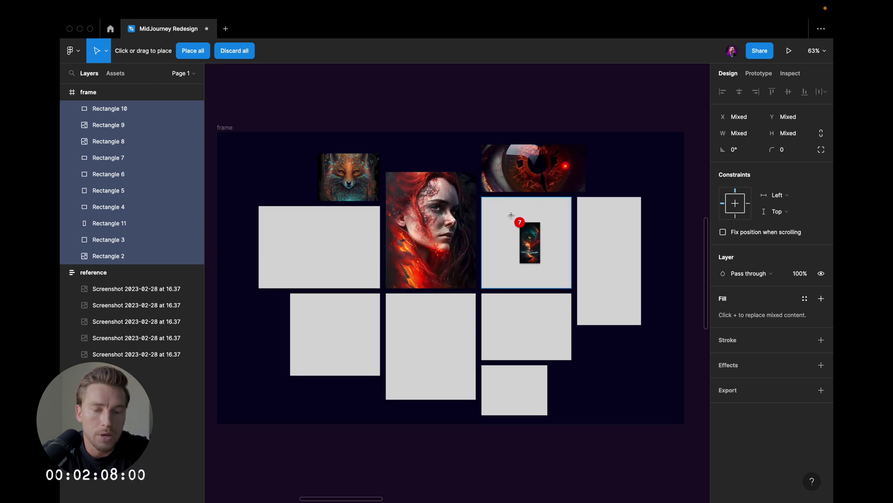
pyautogui.click(511, 214)
pyautogui.click(615, 219)
pyautogui.click(524, 311)
pyautogui.click(510, 400)
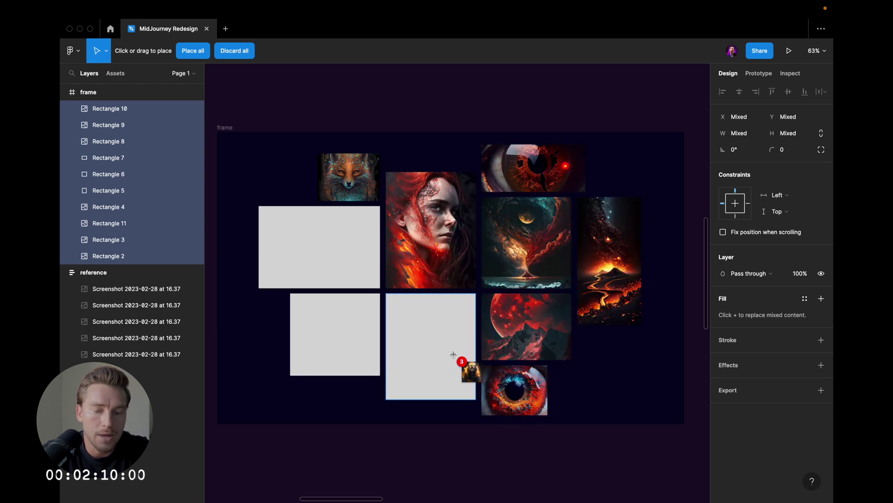
pyautogui.click(453, 354)
pyautogui.click(351, 336)
pyautogui.click(349, 266)
pyautogui.scroll(-3, 385, 239)
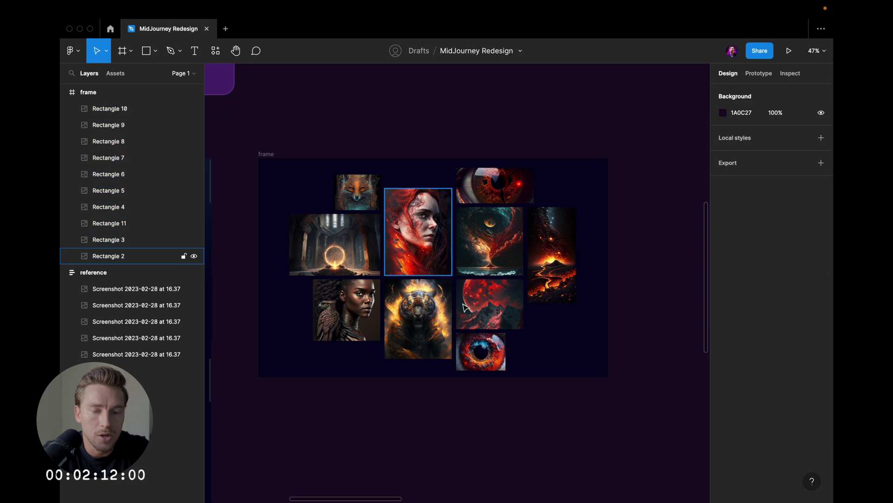
# - Select all ten image rectangles and set their corner radius to 16
pyautogui.press('super+a')
pyautogui.scroll(2, 515, 276)
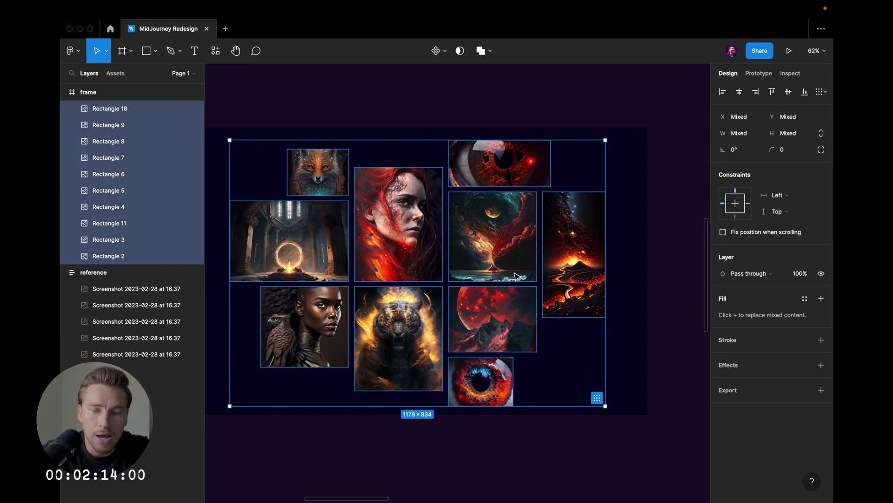
pyautogui.write('24')
pyautogui.press('Return')
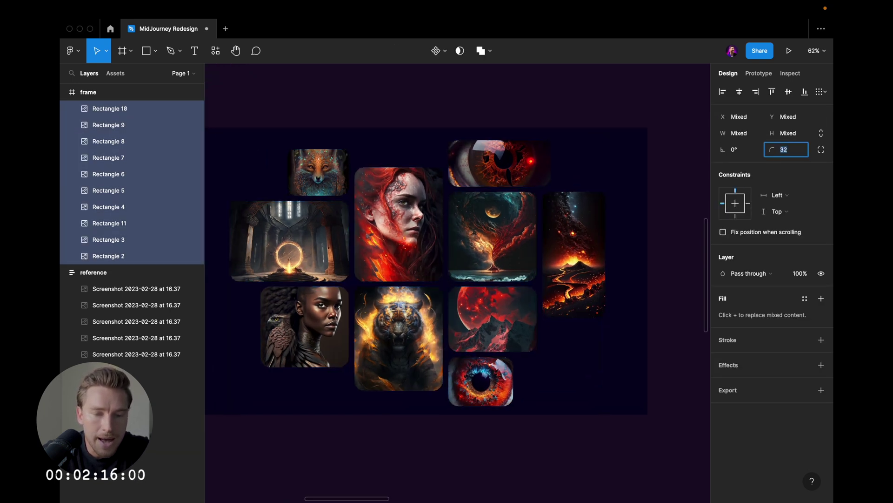
pyautogui.write('16')
pyautogui.press('Return')
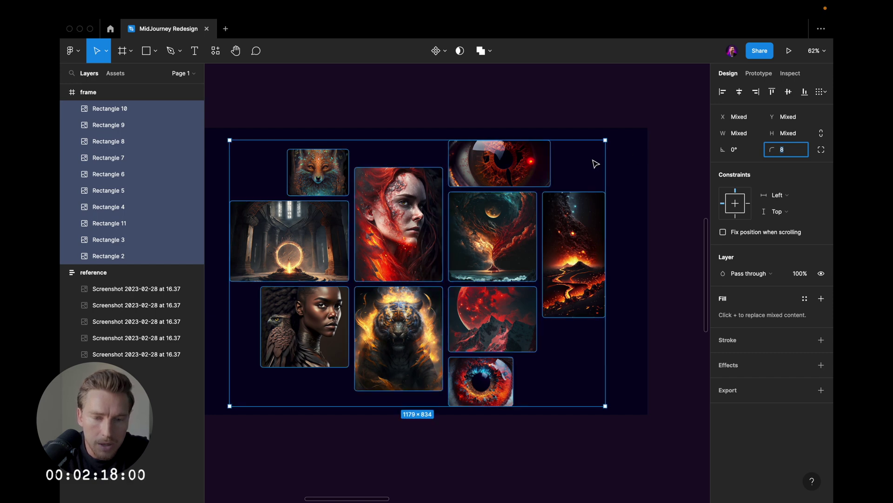
pyautogui.hscroll(-3, 587, 166)
pyautogui.press('Escape')
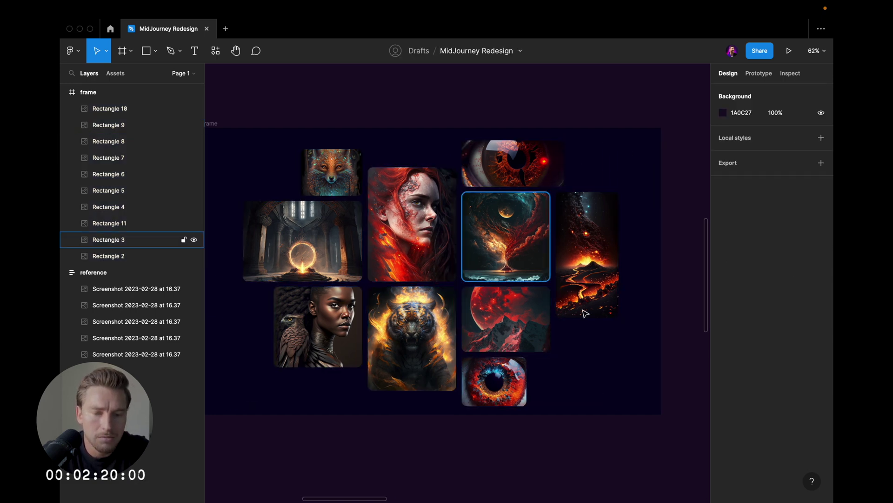
# - Select the whole image collage and shift it slightly up and to the left within the frame
pyautogui.moveTo(376, 258); pyautogui.dragTo(298, 153)
pyautogui.moveTo(443, 228); pyautogui.dragTo(434, 223)
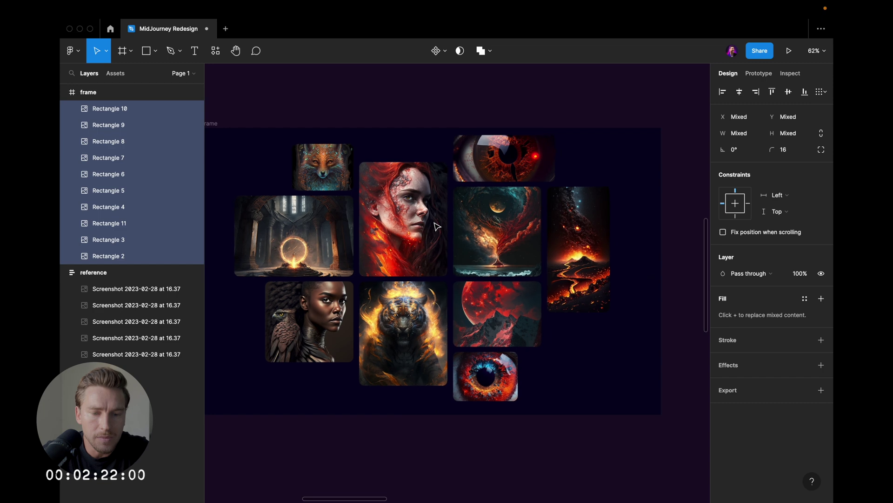
# - Group the ten collage images and name the group images
pyautogui.hotkey('ctrl', 'g')
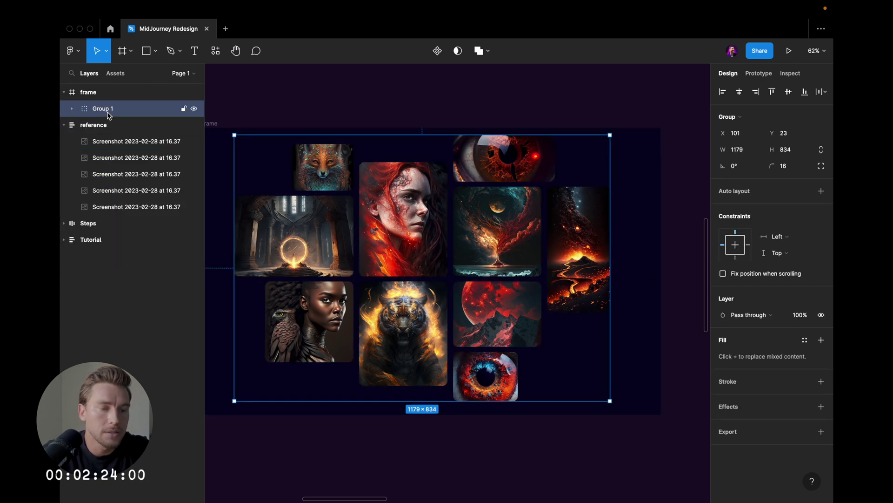
pyautogui.write('images')
pyautogui.press('Return')
pyautogui.press('Escape')
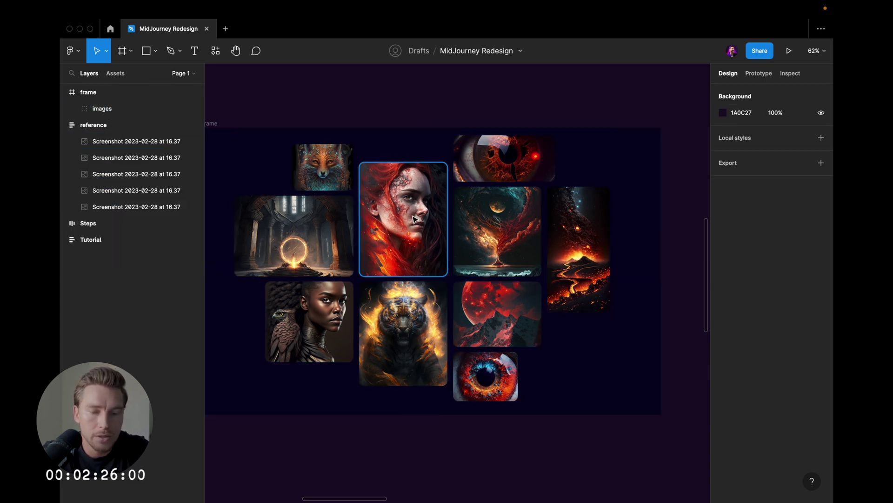
# - Duplicate the volcano image inside the group, enlarge the copy to about 671 × 604 and place it over the collage's centre
pyautogui.scroll(-1, 515, 247)
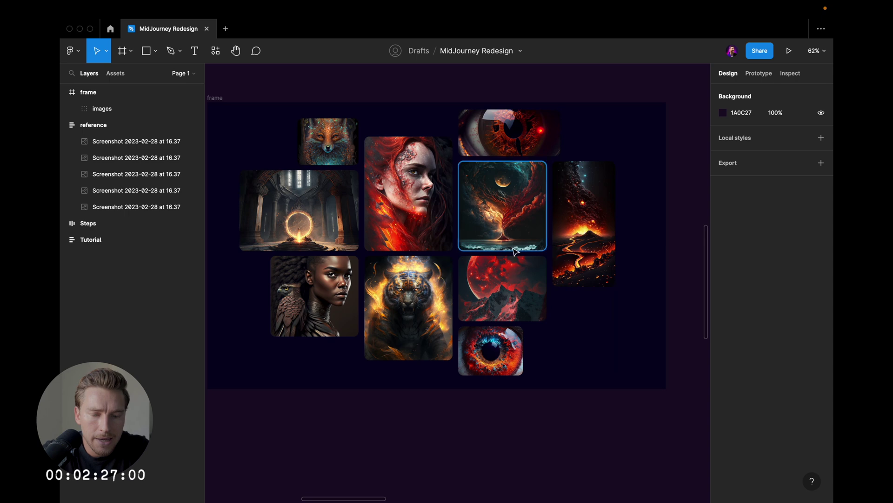
pyautogui.keyDown('super'); pyautogui.click(579, 200); pyautogui.keyUp('super')
pyautogui.moveTo(582, 206)
pyautogui.mouseDown()
pyautogui.moveTo(464, 206)
pyautogui.moveTo(571, 198)
pyautogui.mouseUp()
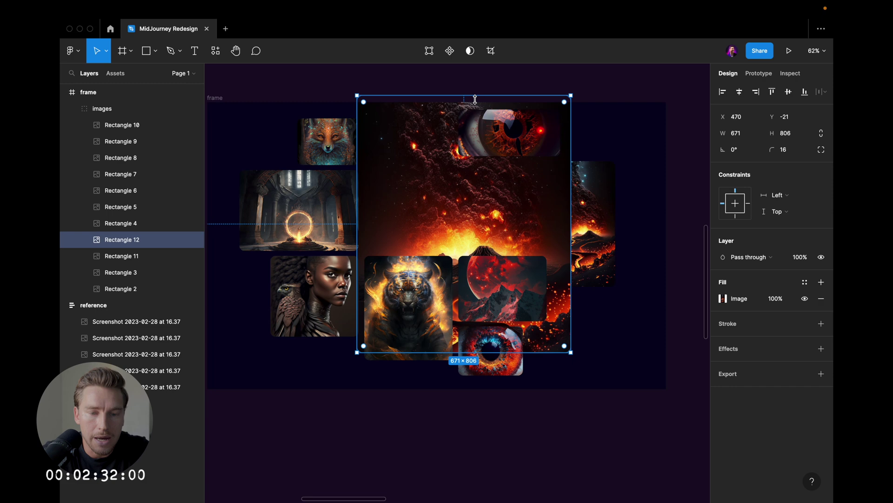
pyautogui.moveTo(478, 97); pyautogui.dragTo(477, 129)
pyautogui.moveTo(499, 207); pyautogui.dragTo(475, 207)
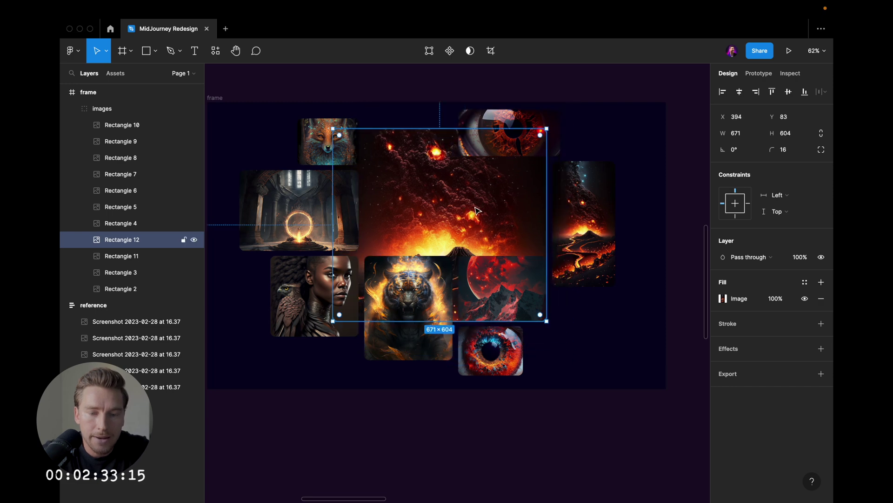
# - Bring the enlarged volcano copy to the front and give it a layer blur of 200
pyautogui.rightClick(499, 219)
pyautogui.click(536, 282)
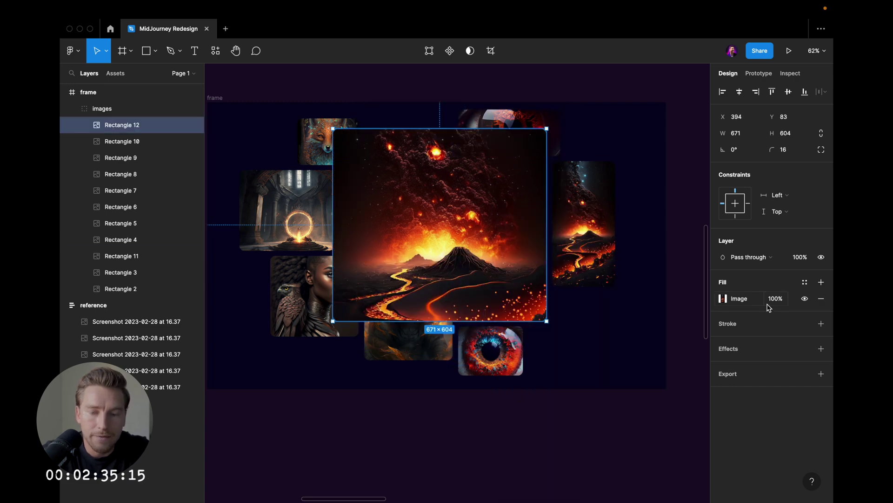
pyautogui.click(822, 349)
pyautogui.click(789, 365)
pyautogui.click(761, 379)
pyautogui.click(723, 365)
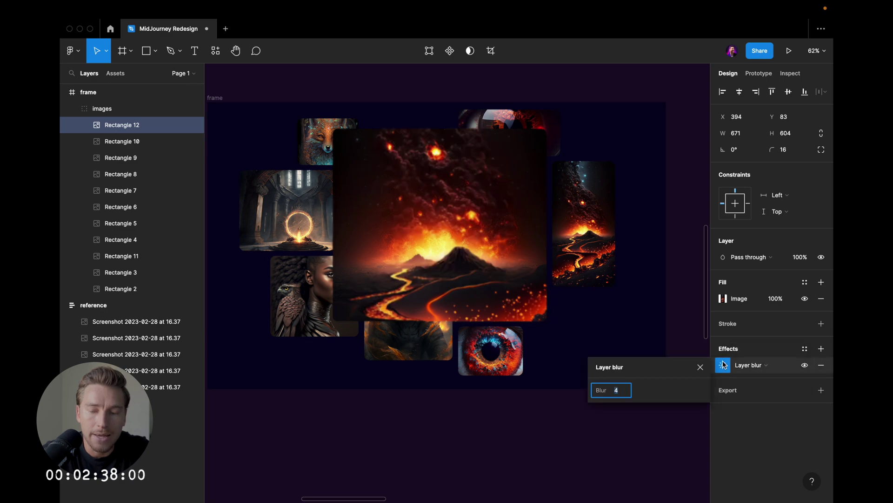
pyautogui.press('Return')
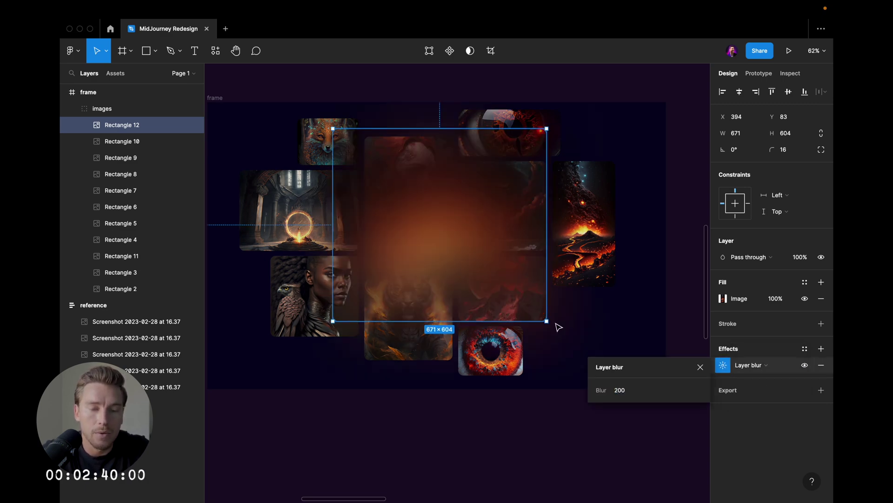
pyautogui.press('Escape')
pyautogui.press('Escape')
# - Move the blurred volcano image out of the images group directly into the main frame and rename it blur
pyautogui.moveTo(472, 237); pyautogui.dragTo(449, 238)
pyautogui.press('super+z')
pyautogui.keyDown('super'); pyautogui.click(472, 215); pyautogui.keyUp('super')
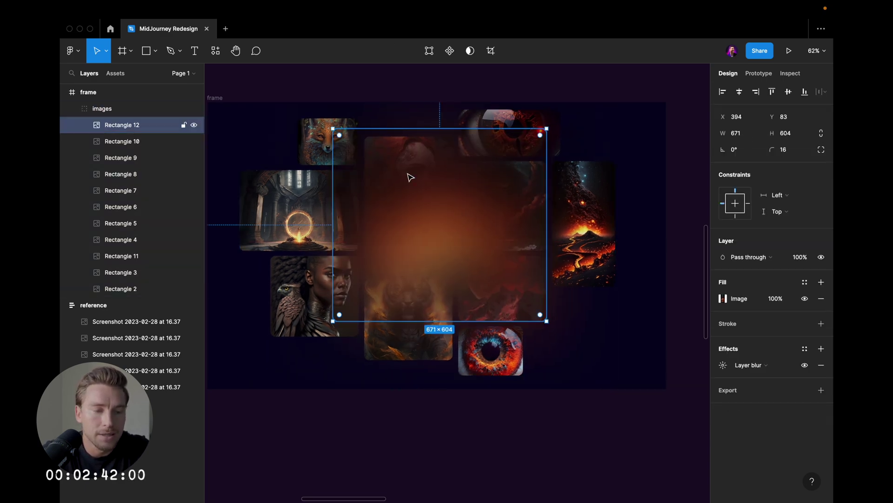
pyautogui.press('super+x')
pyautogui.click(220, 98)
pyautogui.press('super+v')
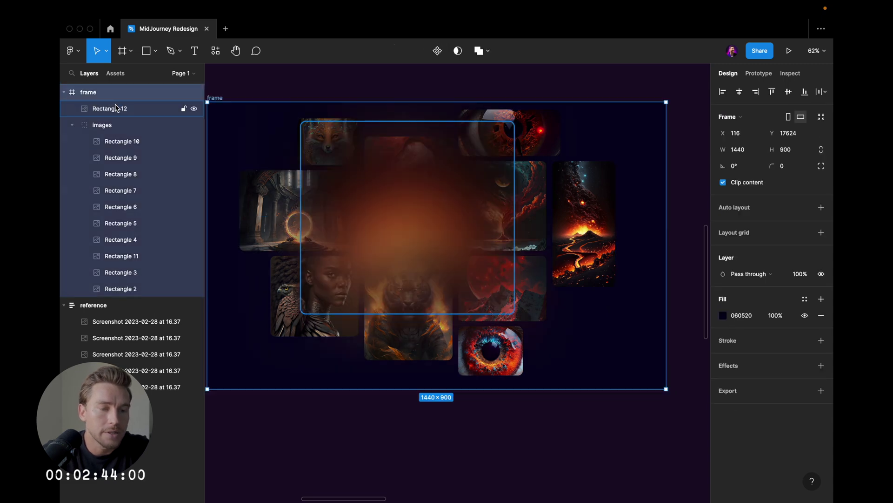
pyautogui.doubleClick(116, 109)
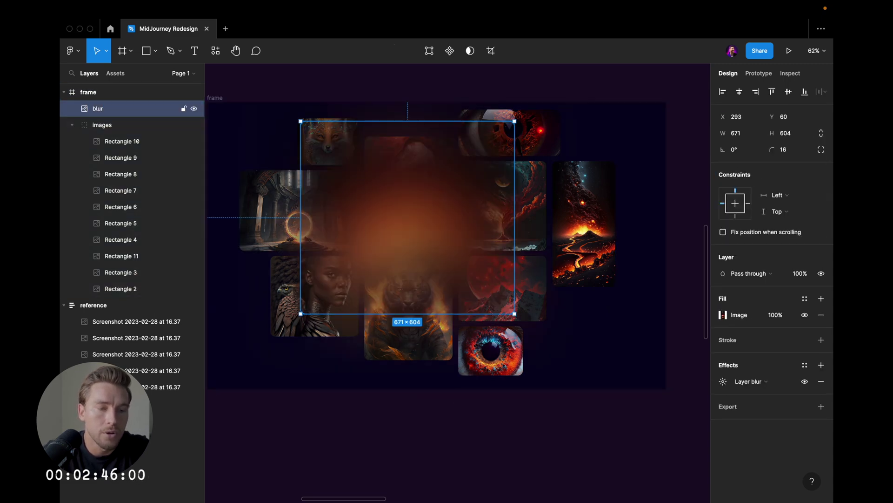
pyautogui.press('Escape')
# - Send the blur layer to the back, behind the images group
pyautogui.click(413, 287)
pyautogui.rightClick(429, 213)
pyautogui.click(464, 298)
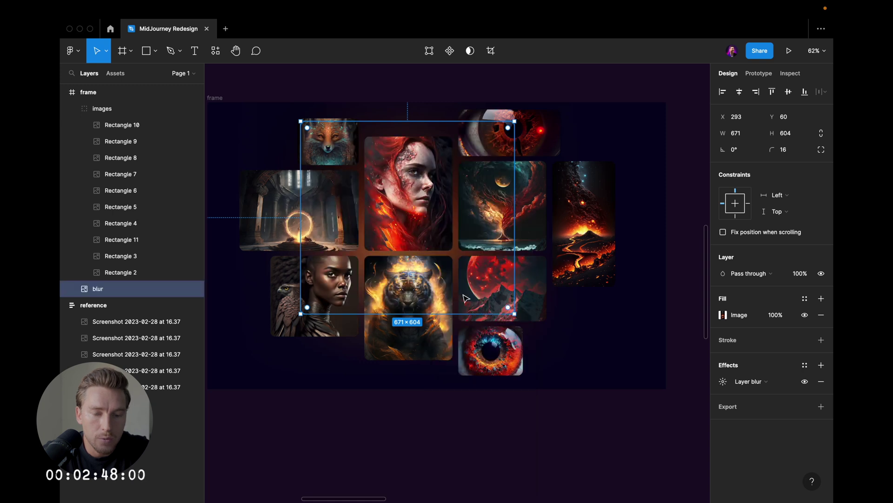
# - Enlarge the blur layer to about 772 × 694, centre it behind the collage and rotate it to -15°
pyautogui.moveTo(515, 227); pyautogui.dragTo(546, 227)
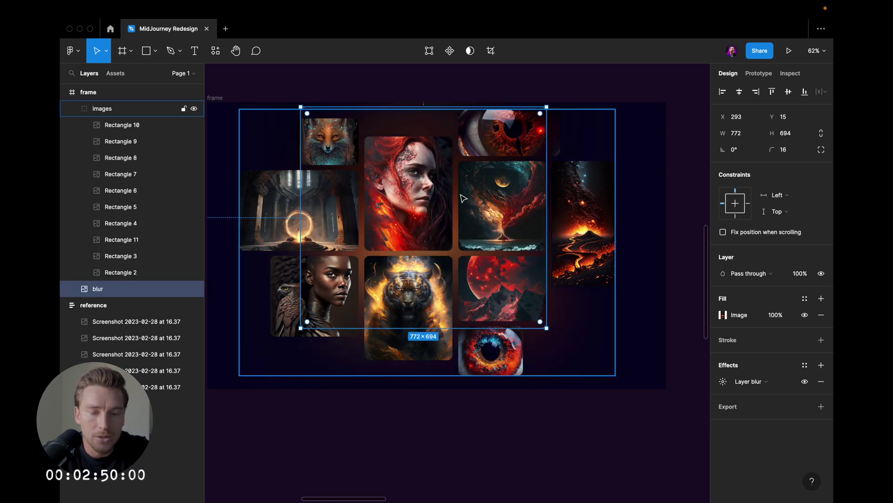
pyautogui.moveTo(463, 198); pyautogui.dragTo(460, 201)
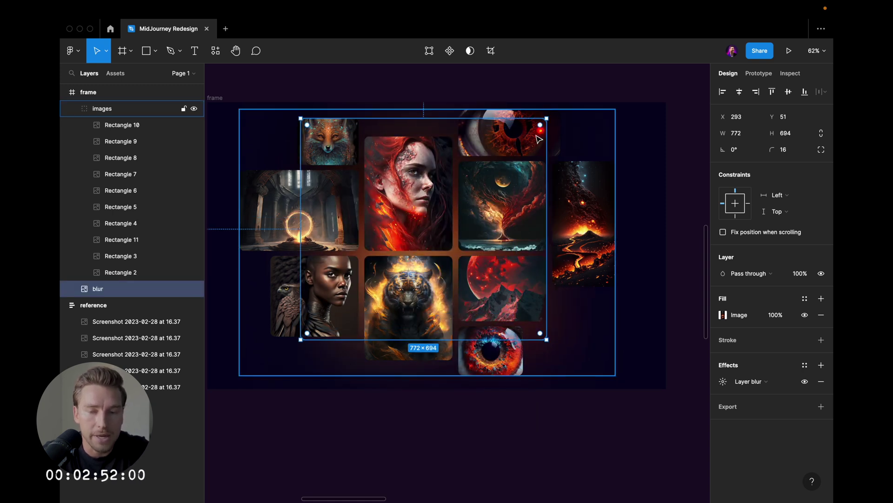
pyautogui.moveTo(552, 116); pyautogui.dragTo(580, 159)
pyautogui.scroll(-4, 581, 164)
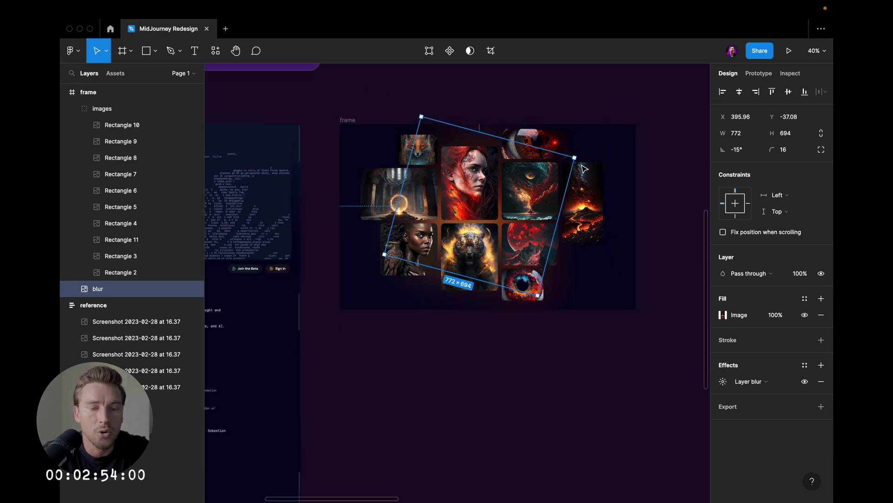
pyautogui.scroll(5, 584, 169)
pyautogui.click(689, 362)
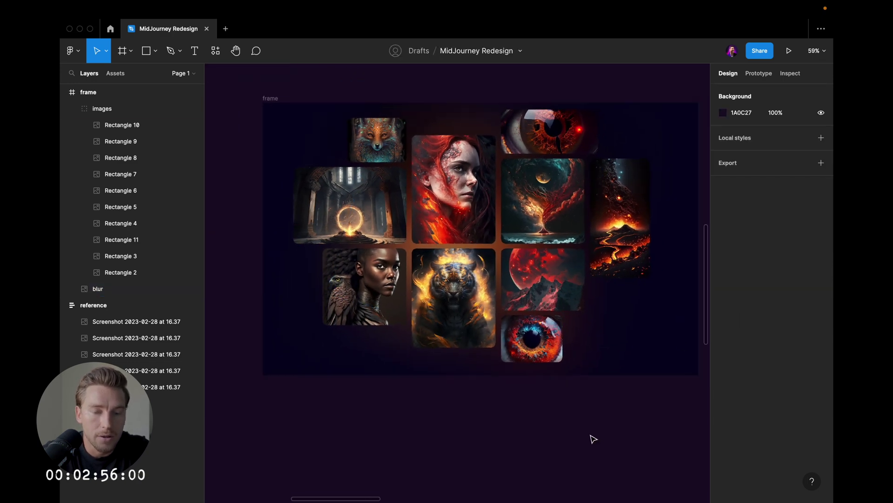
# - Set the opacity of the whole images group to 50%
pyautogui.click(478, 203)
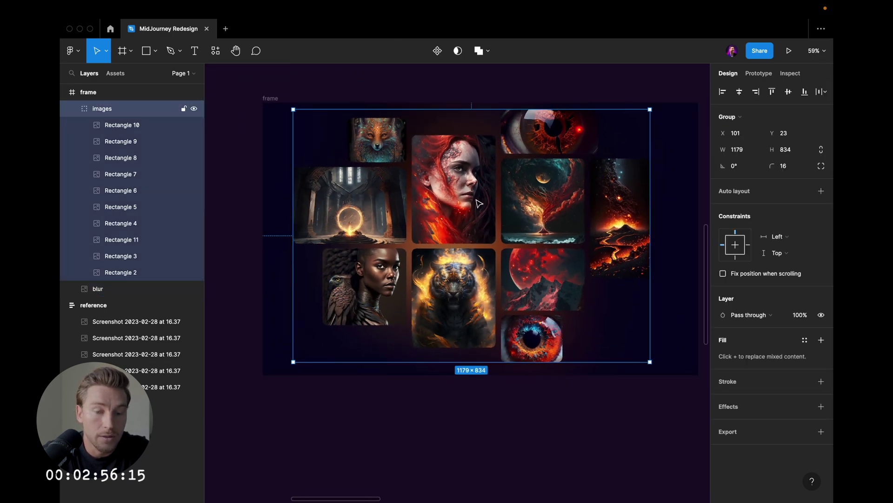
pyautogui.click(121, 125)
pyautogui.press('Escape')
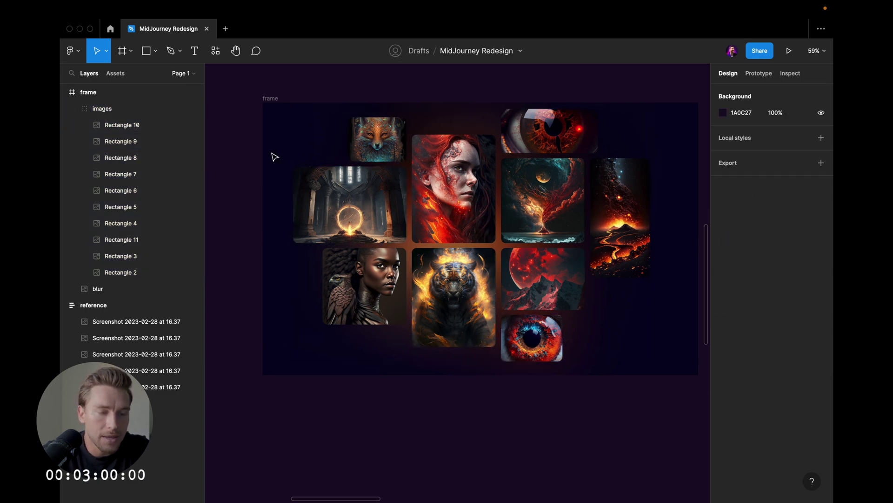
pyautogui.click(565, 201)
pyautogui.press('5')
pyautogui.scroll(-2, 567, 204)
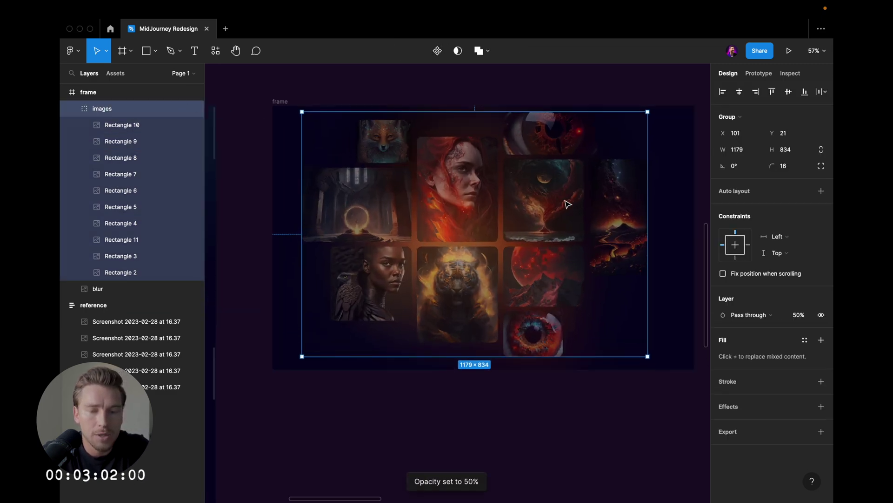
# - Try the images group at 75% opacity, return it to 50% and undo the accidental shift of the group
pyautogui.scroll(3, 568, 203)
pyautogui.press('7')
pyautogui.press('5')
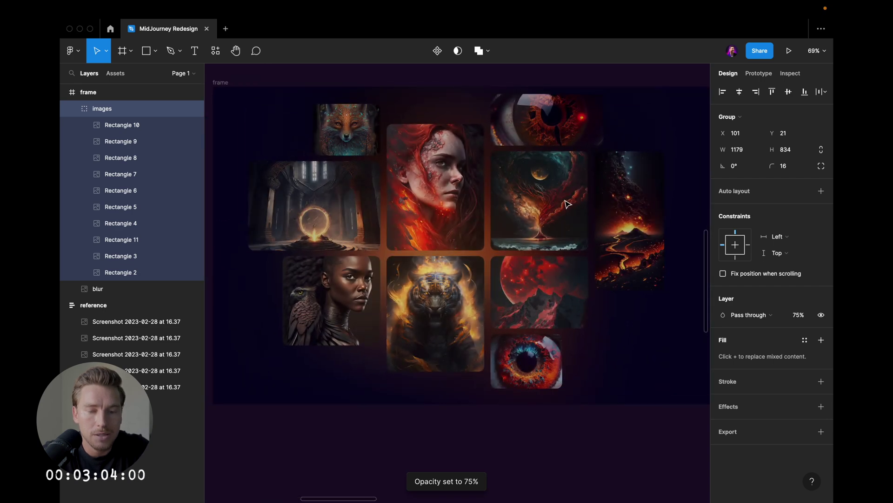
pyautogui.press('5')
pyautogui.scroll(-3, 564, 200)
pyautogui.scroll(1, 566, 200)
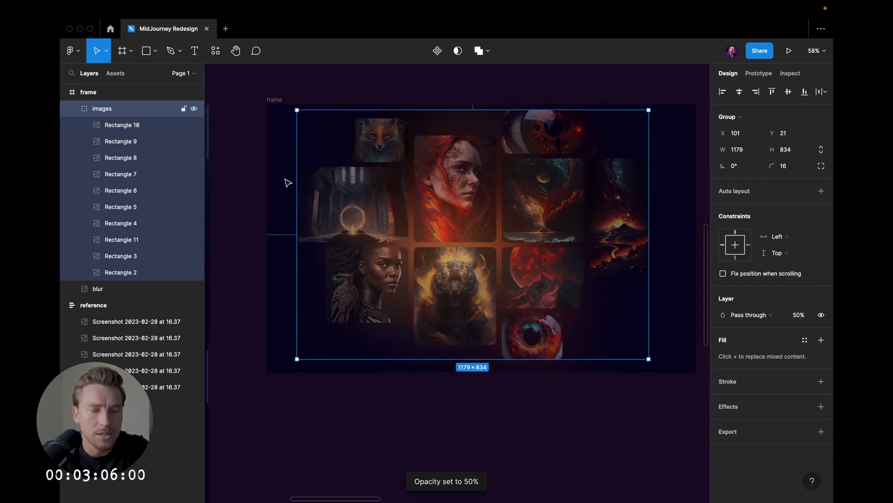
pyautogui.press('super+z')
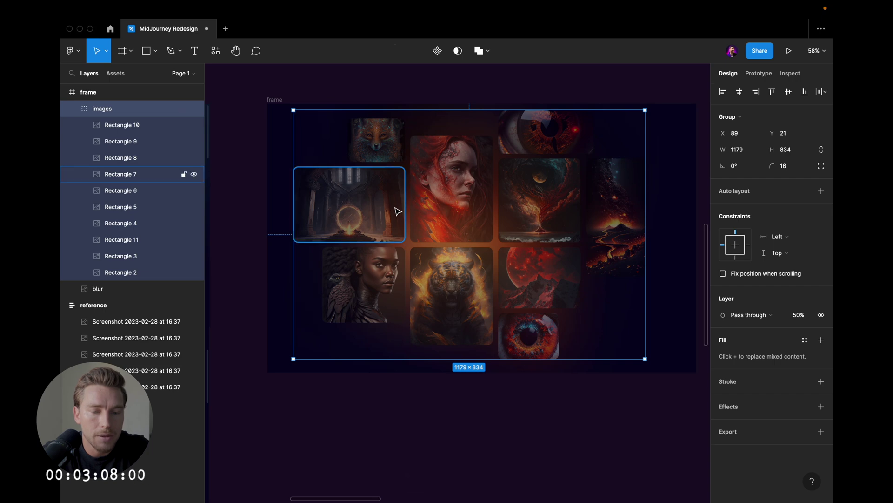
pyautogui.press('super+z')
# - Fade the portal hall, the woman with the bird and the fox images to 25% opacity each
pyautogui.keyDown('super'); pyautogui.click(368, 205); pyautogui.keyUp('super')
pyautogui.press('2')
pyautogui.press('5')
pyautogui.keyDown('super'); pyautogui.click(378, 267); pyautogui.keyUp('super')
pyautogui.press('2')
pyautogui.press('5')
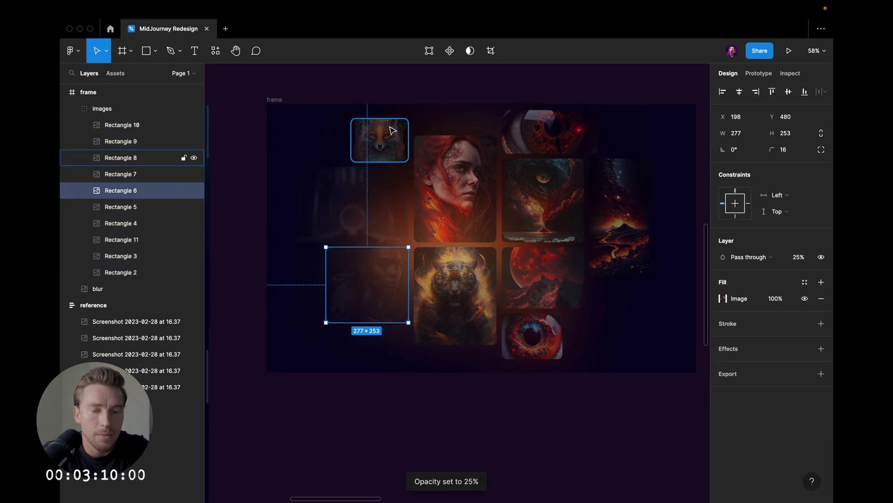
pyautogui.click(392, 131)
pyautogui.press('2')
pyautogui.press('5')
# - Fade the red eye, the tall volcano and the blue-and-red eye images to 25% opacity each
pyautogui.click(529, 125)
pyautogui.press('2')
pyautogui.press('5')
pyautogui.click(641, 186)
pyautogui.press('2')
pyautogui.press('5')
pyautogui.click(557, 335)
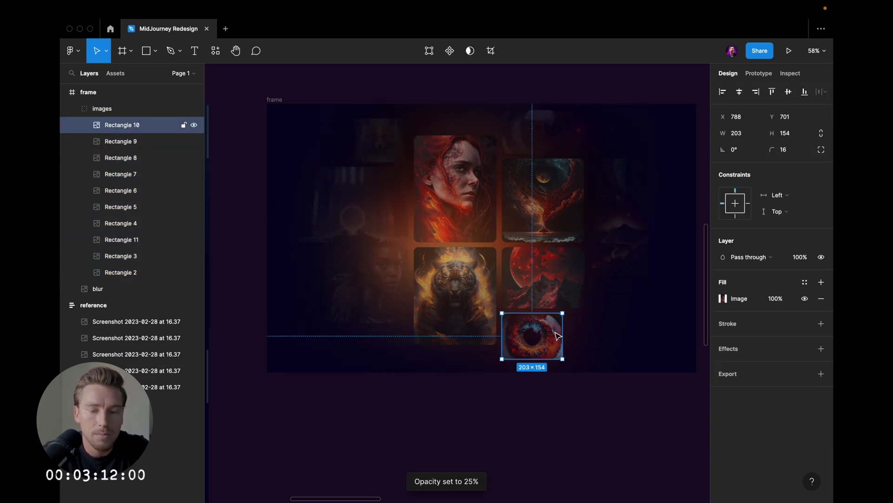
pyautogui.click(565, 326)
# - Rotate the whole images group to 15°
pyautogui.scroll(-5, 565, 325)
pyautogui.scroll(5, 565, 326)
pyautogui.scroll(-5, 520, 228)
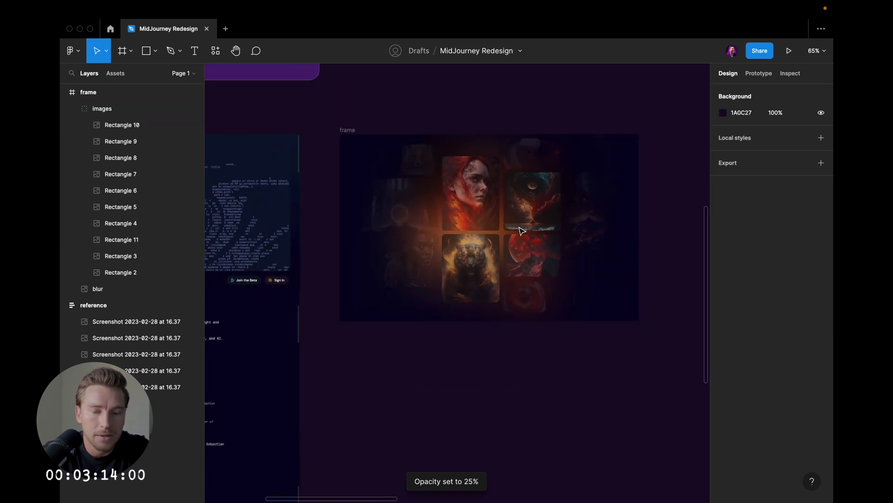
pyautogui.scroll(3, 521, 228)
pyautogui.click(412, 185)
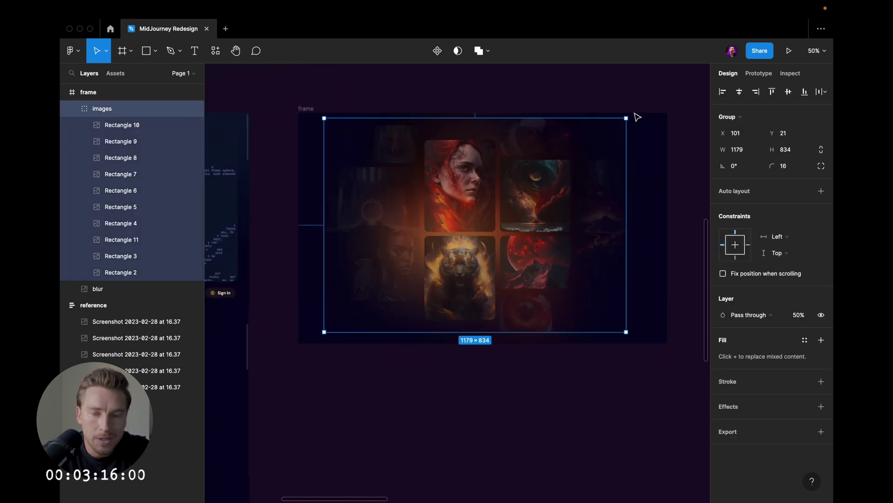
pyautogui.moveTo(634, 116); pyautogui.dragTo(603, 99)
# - Scale the tilted images group to about 1.15x and shift it slightly up and to the right within the frame
pyautogui.moveTo(615, 168); pyautogui.dragTo(647, 168)
pyautogui.press('super+z')
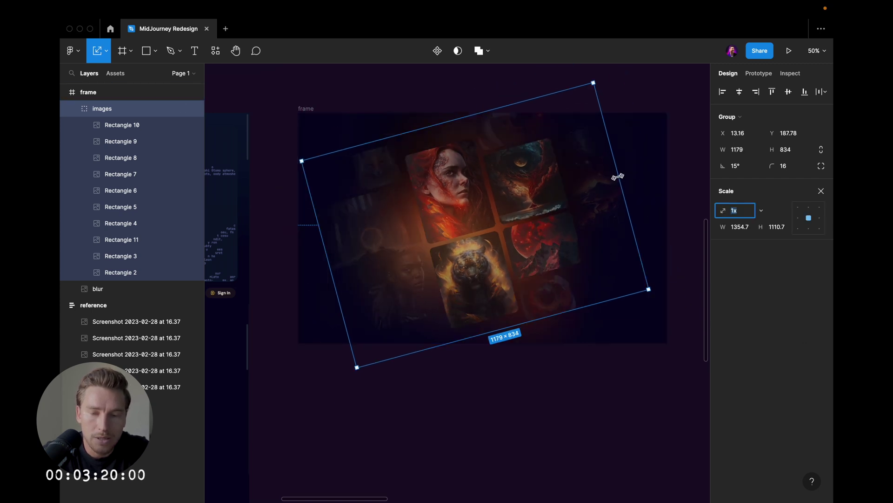
pyautogui.moveTo(618, 177); pyautogui.dragTo(643, 176)
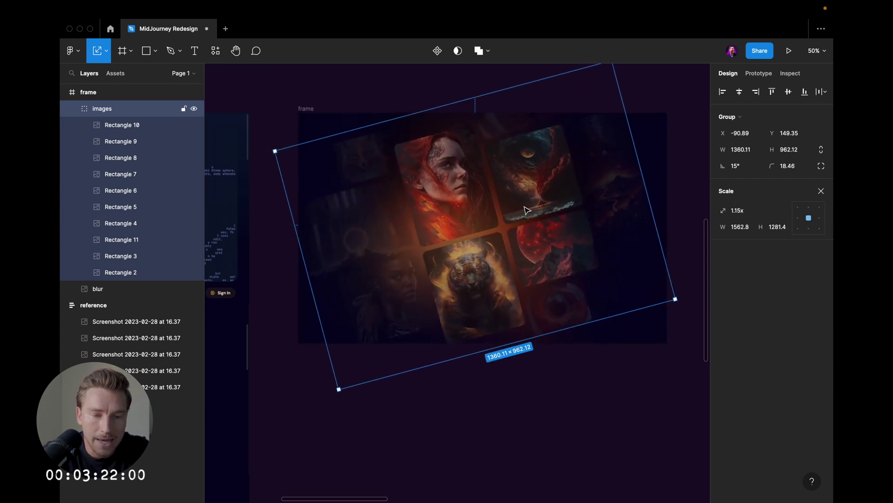
pyautogui.moveTo(527, 209); pyautogui.dragTo(535, 202)
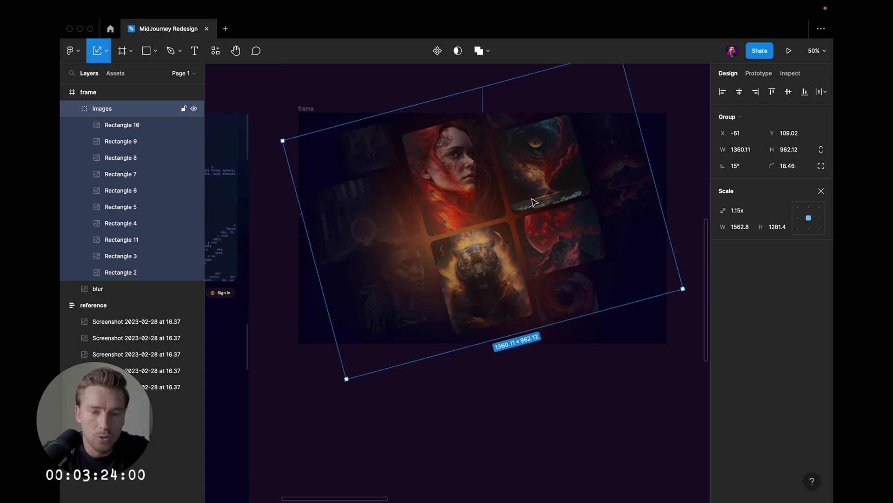
pyautogui.scroll(4, 534, 202)
pyautogui.press('v')
# - Examine the tilted collage beside the reference screenshots with the interface hidden
pyautogui.scroll(-5, 534, 203)
pyautogui.press('Escape')
pyautogui.press('super+backslash')
pyautogui.scroll(-4, 535, 203)
pyautogui.scroll(4, 534, 204)
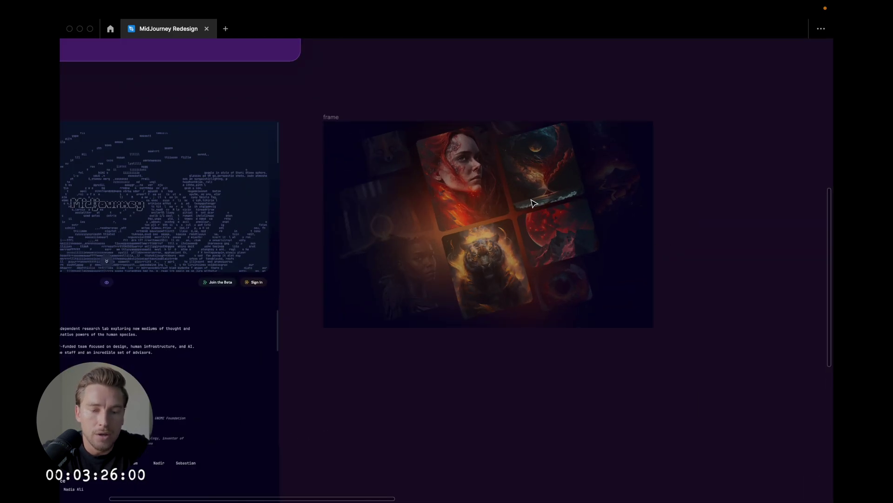
pyautogui.scroll(1, 535, 203)
pyautogui.hotkey('ctrl', '\\')
# - Collapse the images group and lock both the images group and the blur layer
pyautogui.click(73, 110)
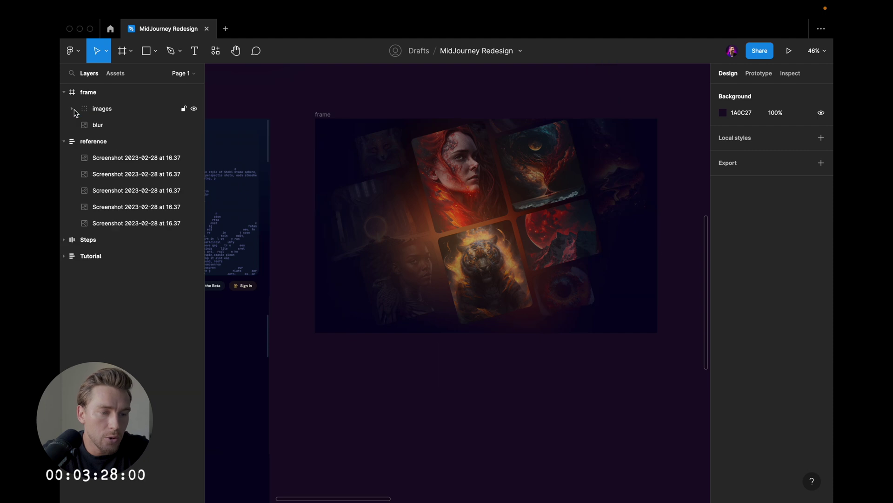
pyautogui.click(77, 111)
pyautogui.keyDown('shift'); pyautogui.click(136, 122); pyautogui.keyUp('shift')
pyautogui.click(184, 125)
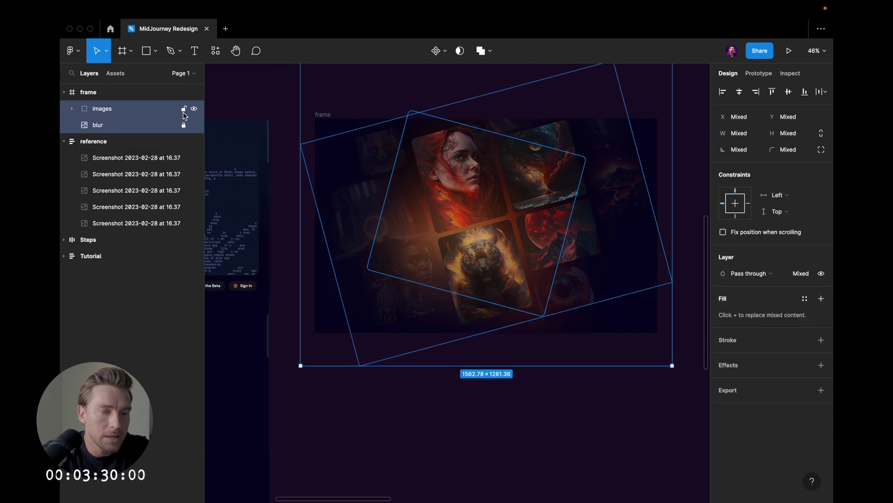
pyautogui.click(421, 197)
# - Review the hero frame's composition up close with the interface toggled off and on
pyautogui.press('super+backslash')
pyautogui.press('super+backslash')
pyautogui.hscroll(1, 421, 197)
pyautogui.scroll(3, 421, 197)
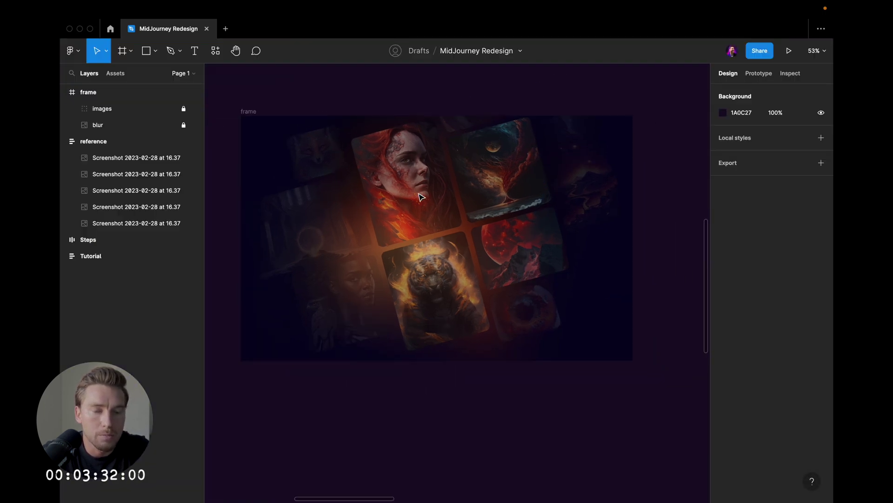
pyautogui.press('super+backslash')
pyautogui.press('super+backslash')
pyautogui.scroll(-1, 373, 129)
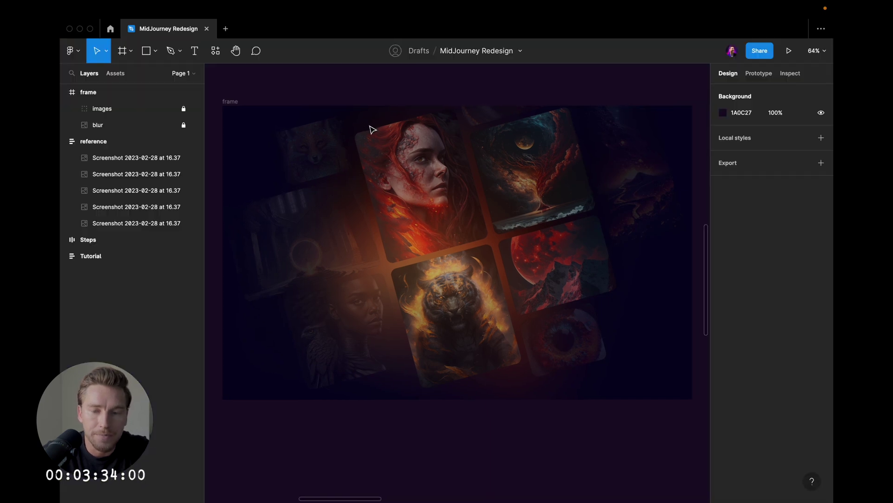
# - Add a text layer reading "Midjourney" to the hero frame and place it near the upper-left corner
pyautogui.click(228, 89)
pyautogui.scroll(3, 228, 91)
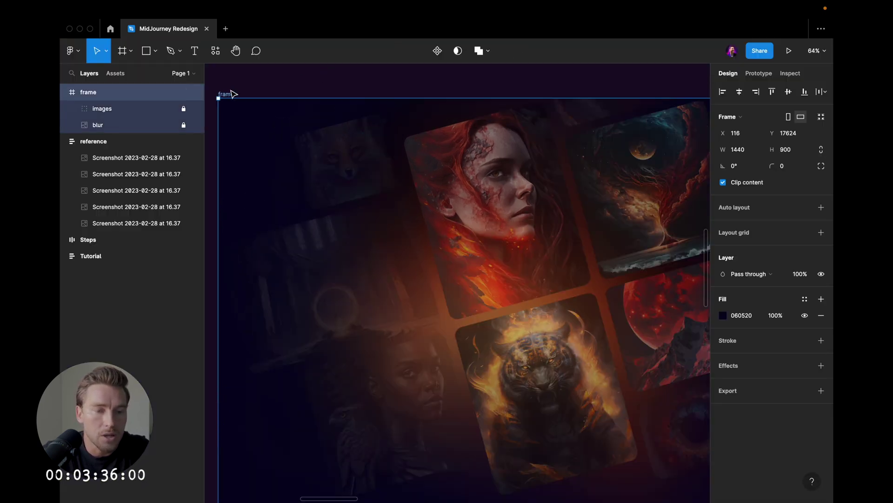
pyautogui.press('t')
pyautogui.click(248, 135)
pyautogui.write('Midj')
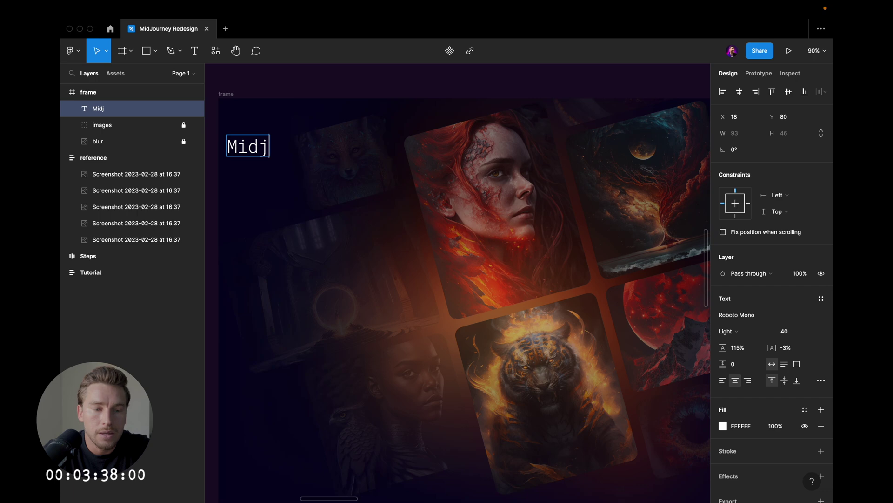
pyautogui.write('ourney')
pyautogui.press('Escape')
pyautogui.moveTo(250, 149); pyautogui.dragTo(289, 125)
# - Reduce the Midjourney text's font size, trying 24 first and settling on 16
pyautogui.scroll(-3, 410, 142)
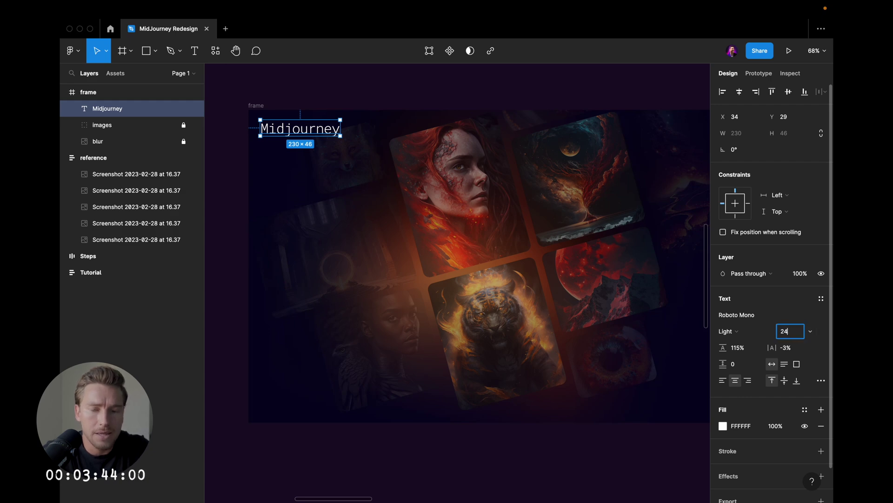
pyautogui.press('Return')
pyautogui.moveTo(316, 129); pyautogui.dragTo(299, 129)
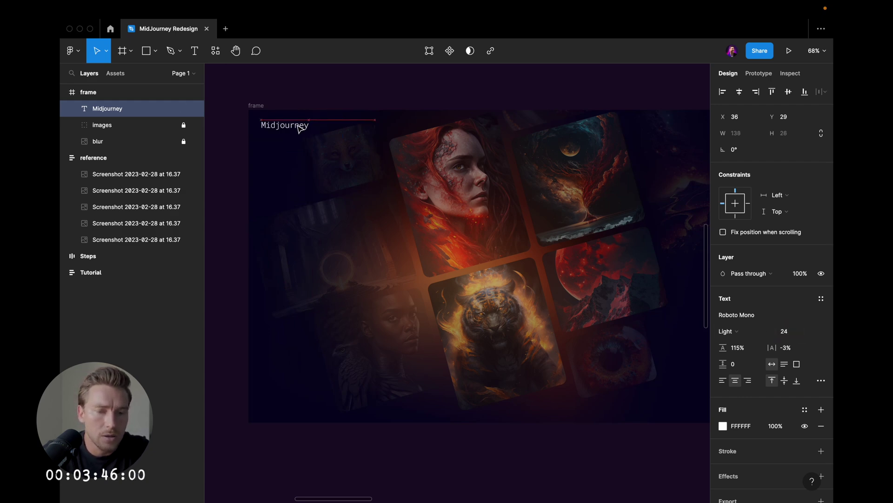
pyautogui.press('BackSpace')
pyautogui.press('BackSpace')
pyautogui.write('16')
pyautogui.press('Return')
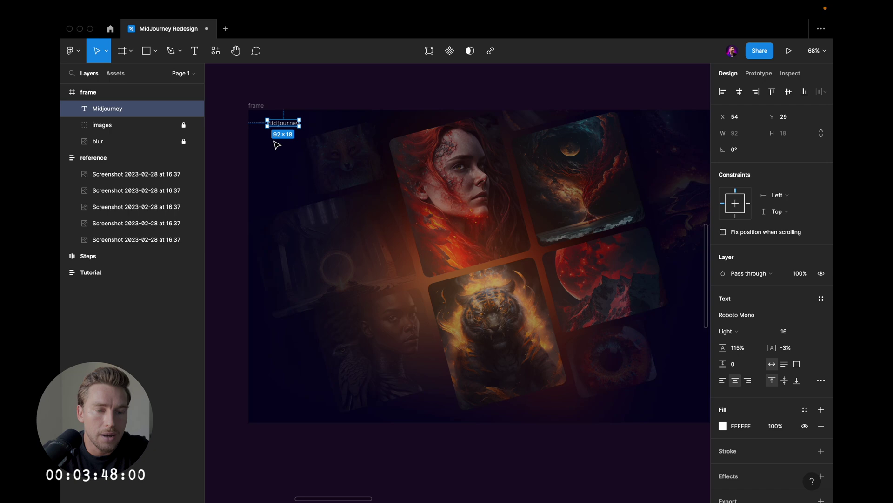
# - Position the Midjourney label in the frame's upper-left corner at X 32, Y 27
pyautogui.click(275, 141)
pyautogui.scroll(1, 287, 135)
pyautogui.moveTo(289, 124); pyautogui.dragTo(290, 125)
pyautogui.scroll(2, 282, 125)
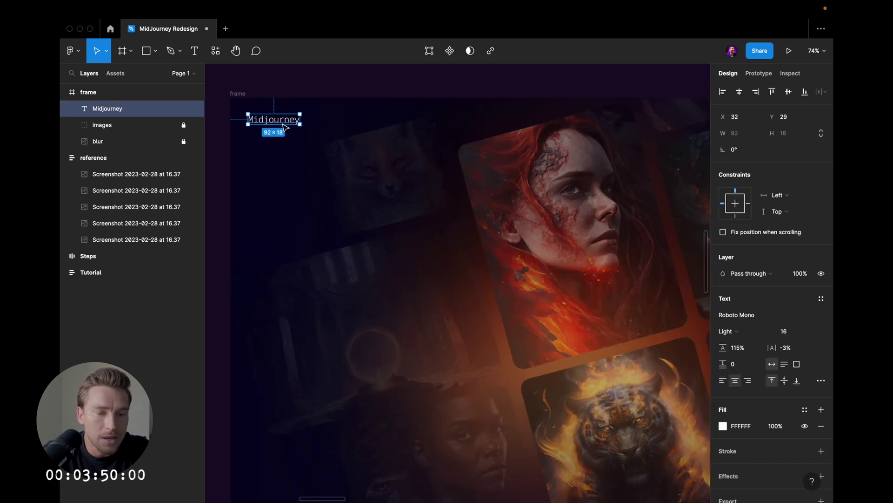
pyautogui.click(286, 124)
# - Duplicate the Midjourney label to the frame's upper-right corner and change the copy's text to "Sign in"
pyautogui.scroll(-5, 295, 122)
pyautogui.click(291, 120)
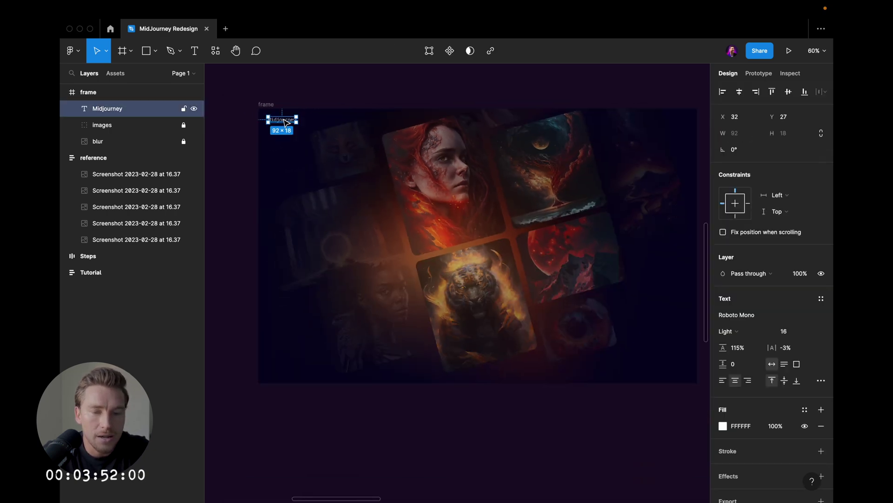
pyautogui.moveTo(291, 121); pyautogui.dragTo(657, 121)
pyautogui.scroll(5, 653, 121)
pyautogui.hscroll(4, 652, 121)
pyautogui.scroll(4, 655, 124)
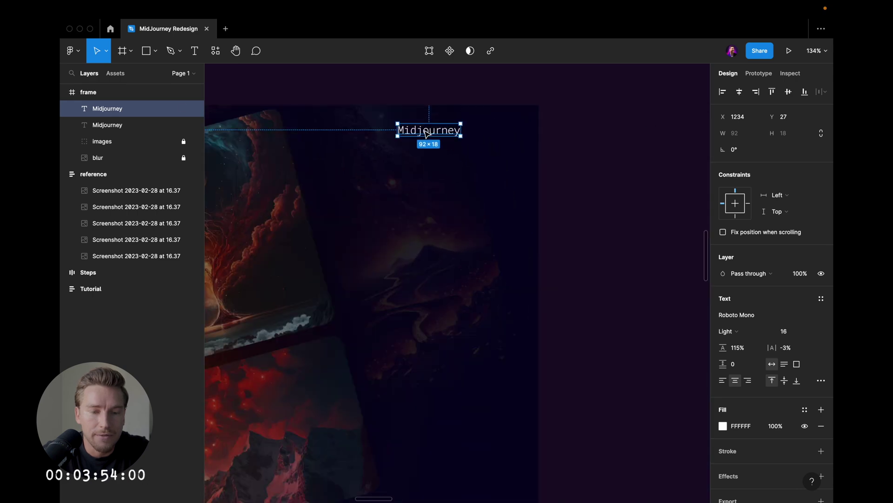
pyautogui.doubleClick(451, 130)
pyautogui.write('Sign ')
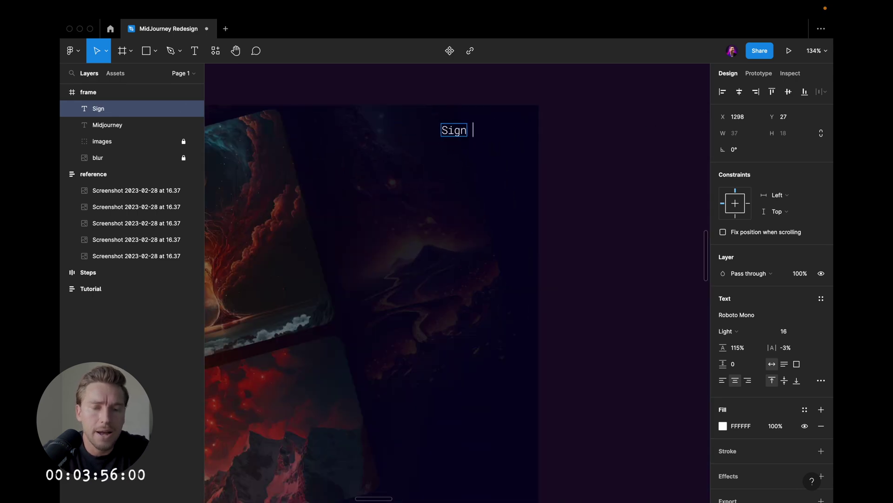
pyautogui.write('in')
pyautogui.press('Escape')
pyautogui.press('Escape')
# - Examine the navigation buttons in the reference screenshot of the Midjourney site with the interface hidden
pyautogui.press('super+backslash')
pyautogui.scroll(-4, 455, 134)
pyautogui.hscroll(-8, 461, 135)
pyautogui.scroll(-3, 463, 136)
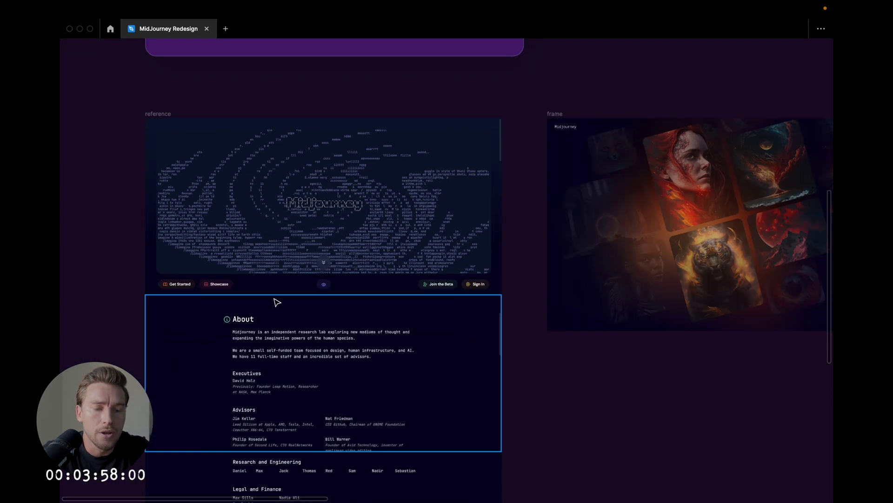
pyautogui.scroll(6, 277, 303)
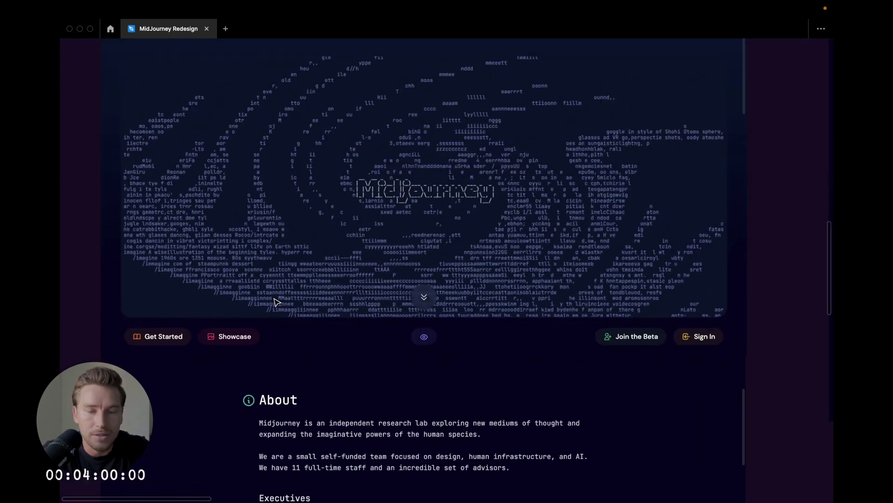
pyautogui.scroll(2, 277, 302)
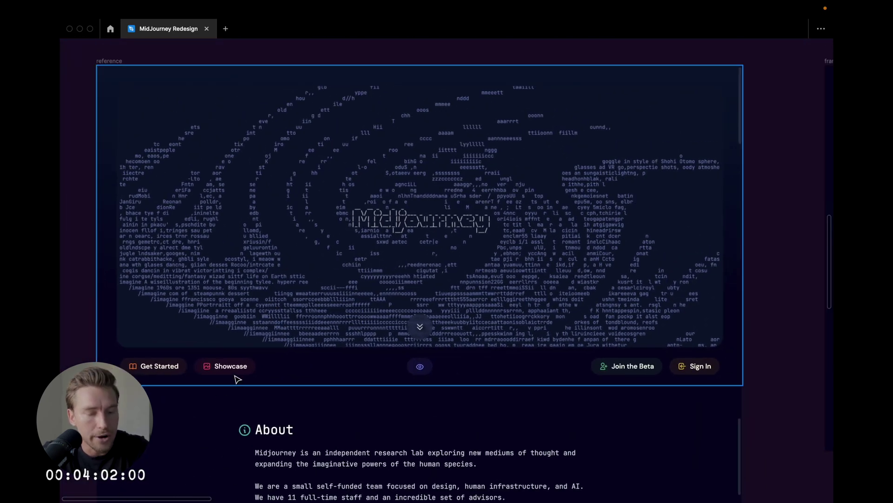
pyautogui.hscroll(2, 615, 349)
pyautogui.scroll(1, 614, 349)
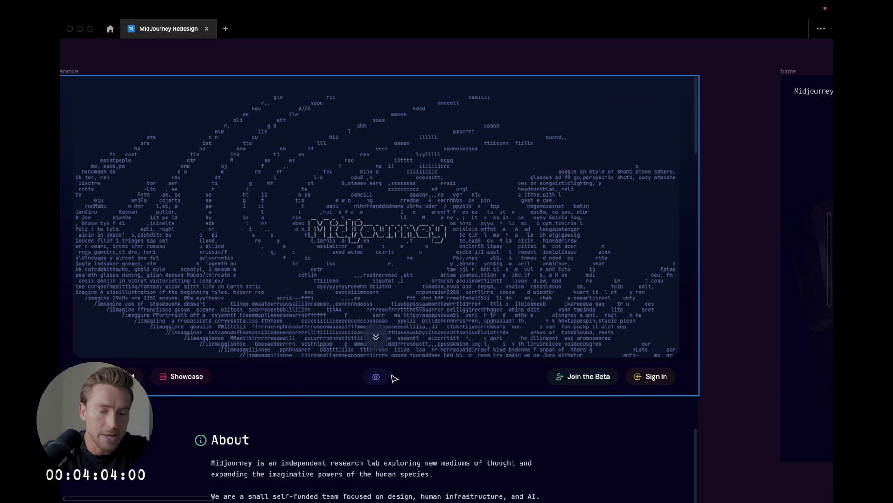
pyautogui.hscroll(10, 459, 363)
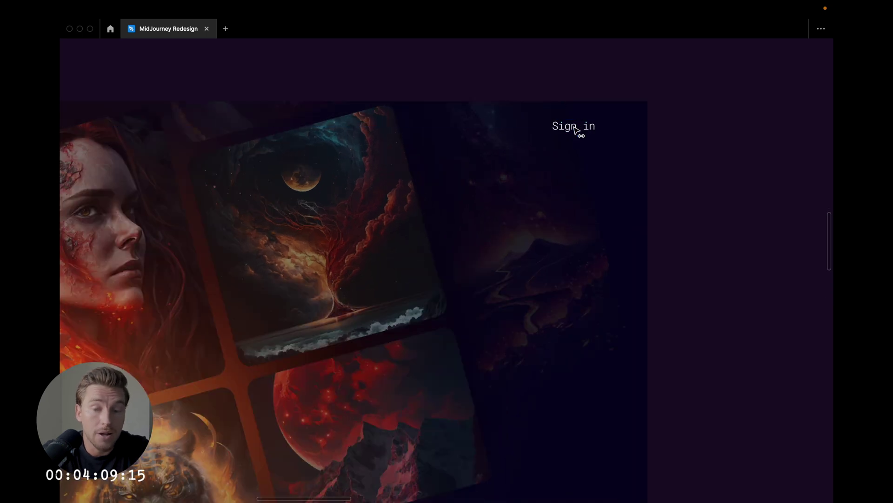
# - Duplicate the Sign in label to its left, change the copy's text to "Join the beta", and move it to X 1142
pyautogui.click(576, 127)
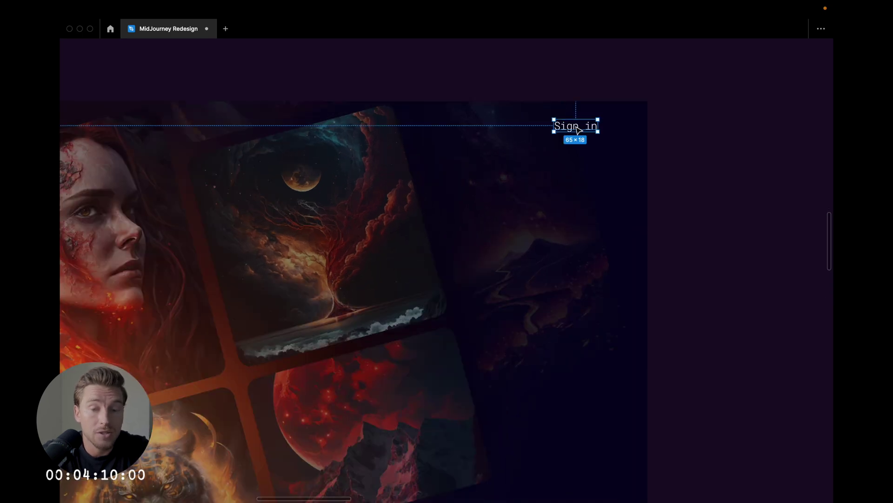
pyautogui.hotkey('ctrl', '\\')
pyautogui.scroll(3, 577, 130)
pyautogui.keyDown('alt'); pyautogui.moveTo(576, 127); pyautogui.dragTo(509, 126); pyautogui.keyUp('alt')
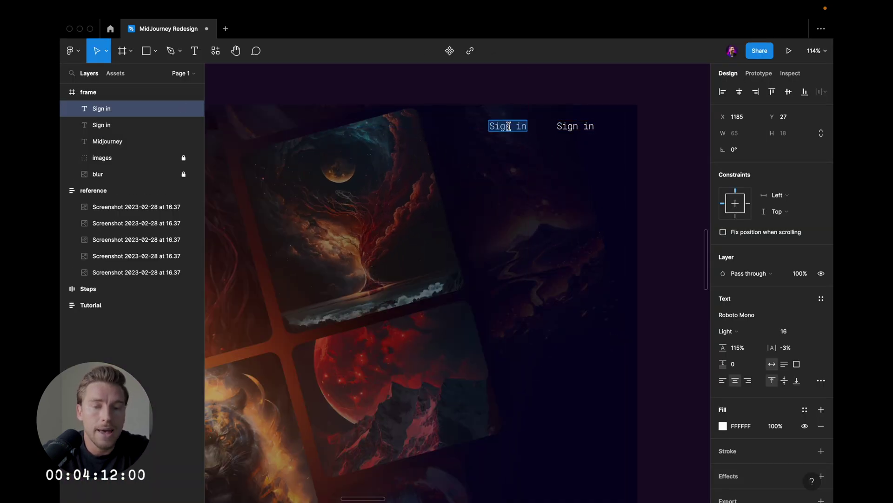
pyautogui.write('ta')
pyautogui.press('Escape')
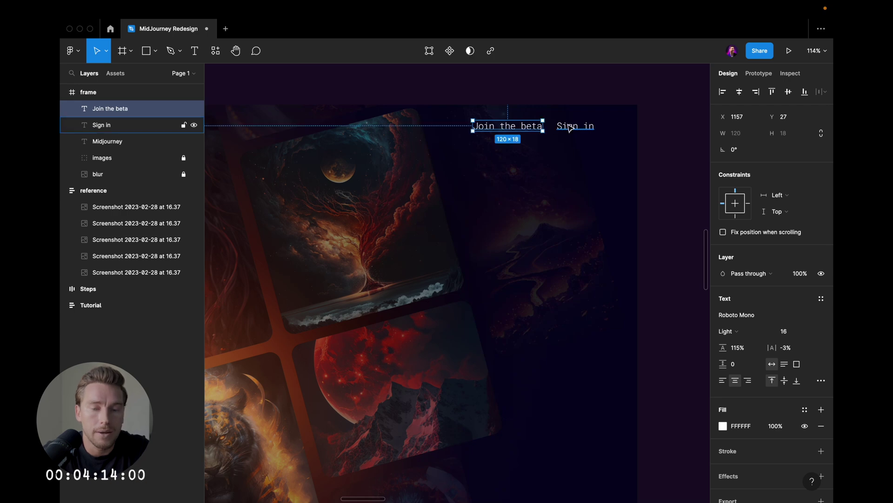
pyautogui.moveTo(530, 128); pyautogui.dragTo(523, 128)
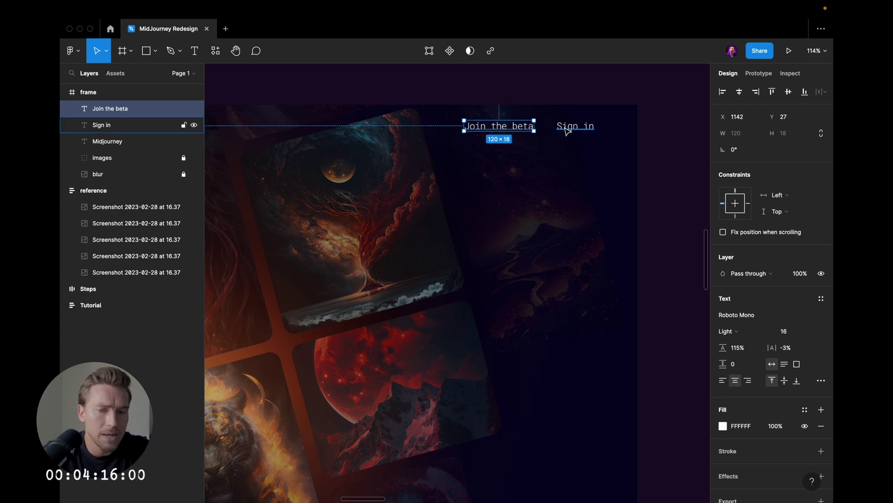
# - Wrap the Join the beta label in auto layout with 16 horizontal padding and shift it left to X 1119
pyautogui.hotkey('shift', 'a')
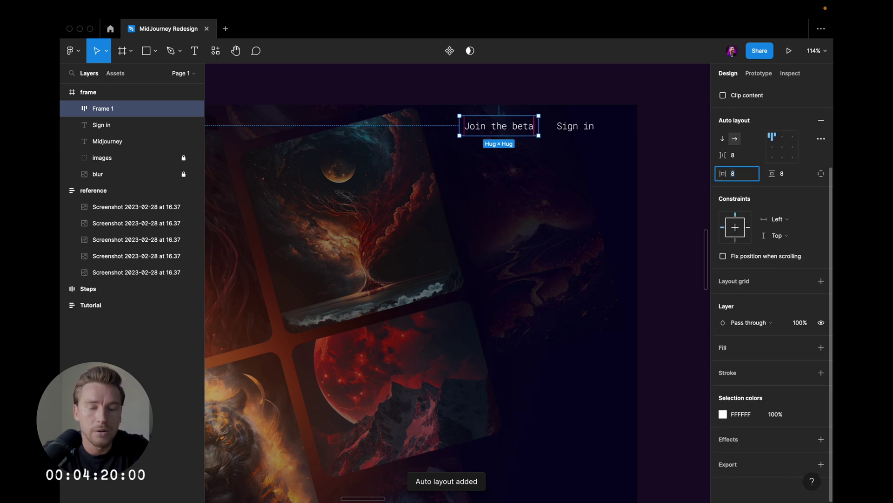
pyautogui.write('16')
pyautogui.press('Return')
pyautogui.click(475, 70)
pyautogui.moveTo(518, 126); pyautogui.dragTo(508, 129)
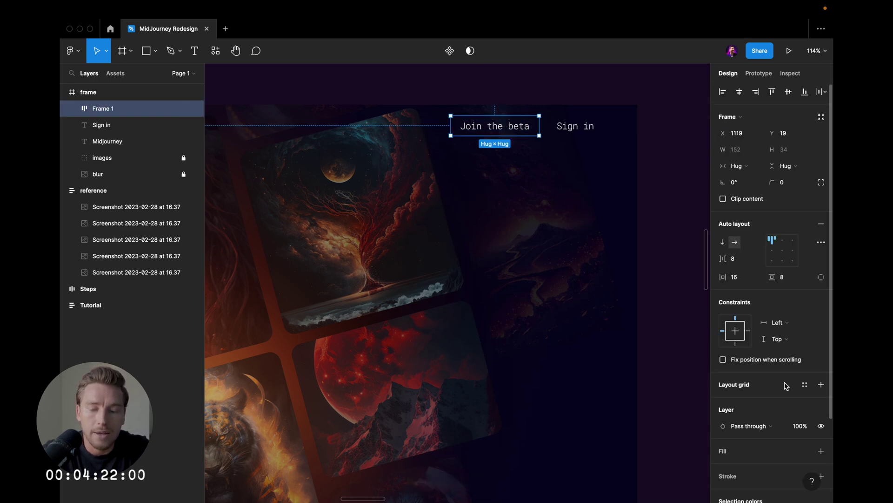
# - Add a white FFFFFF fill to the Join the beta auto layout frame
pyautogui.scroll(-3, 789, 388)
pyautogui.click(822, 348)
pyautogui.click(532, 87)
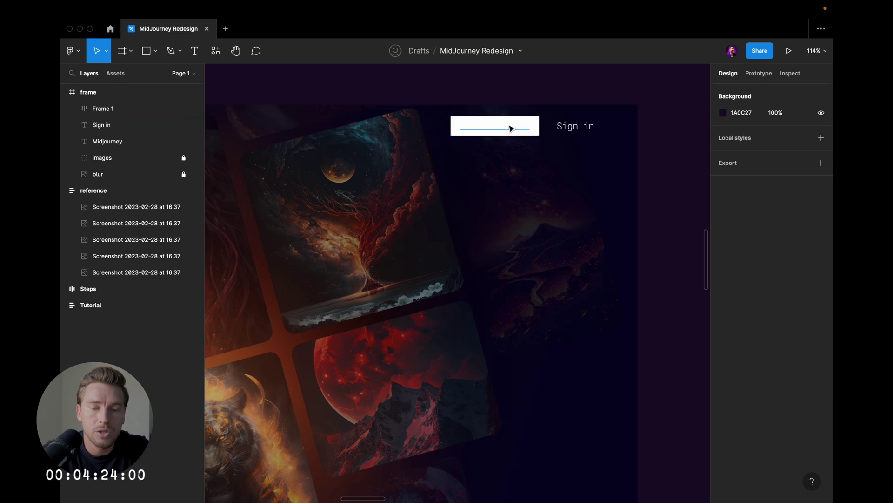
# - Colour the Join the beta text dark navy 06061D, sampled from the hero background, and make it bold
pyautogui.doubleClick(512, 125)
pyautogui.press('i')
pyautogui.click(550, 113)
pyautogui.click(551, 112)
pyautogui.doubleClick(504, 126)
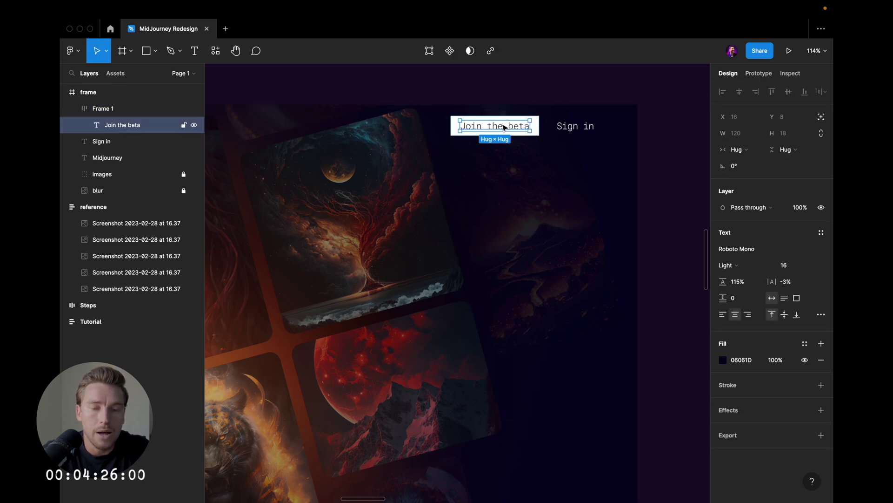
pyautogui.press('super+b')
pyautogui.click(548, 126)
# - Round the Join the beta button into a pill with a corner radius of 32
pyautogui.click(536, 126)
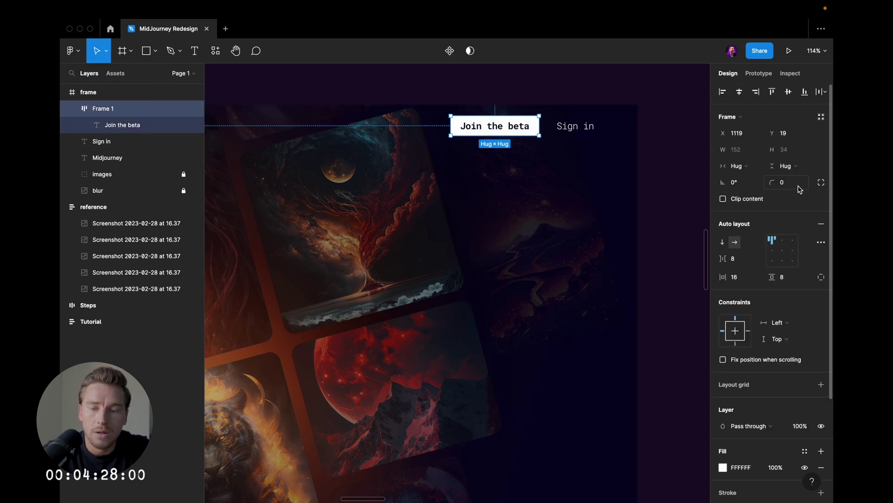
pyautogui.hotkey('shift', 'Up')
pyautogui.hotkey('shift', 'Up')
pyautogui.hotkey('shift', 'Up')
pyautogui.scroll(-5, 466, 124)
pyautogui.click(520, 118)
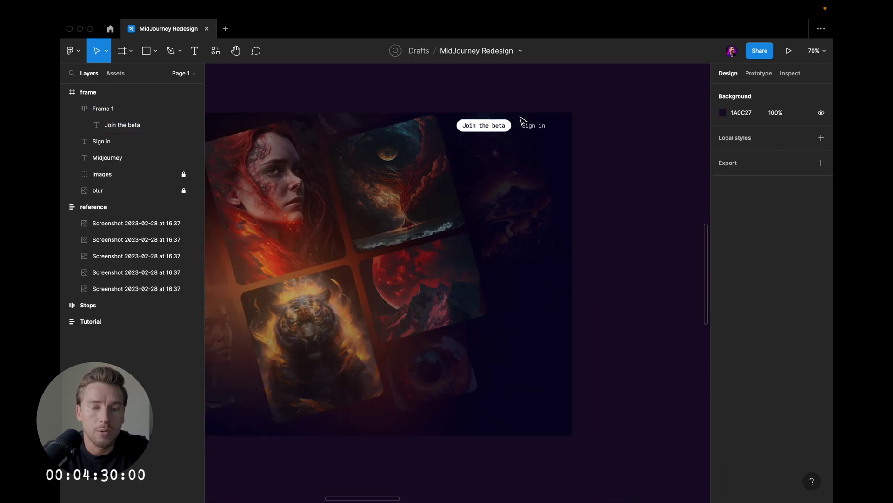
# - Recolour the Join the beta button's fill to purple 838CF1, sampled from the eye icon in the reference screenshot
pyautogui.scroll(5, 521, 117)
pyautogui.scroll(3, 482, 142)
pyautogui.click(509, 132)
pyautogui.scroll(-6, 511, 132)
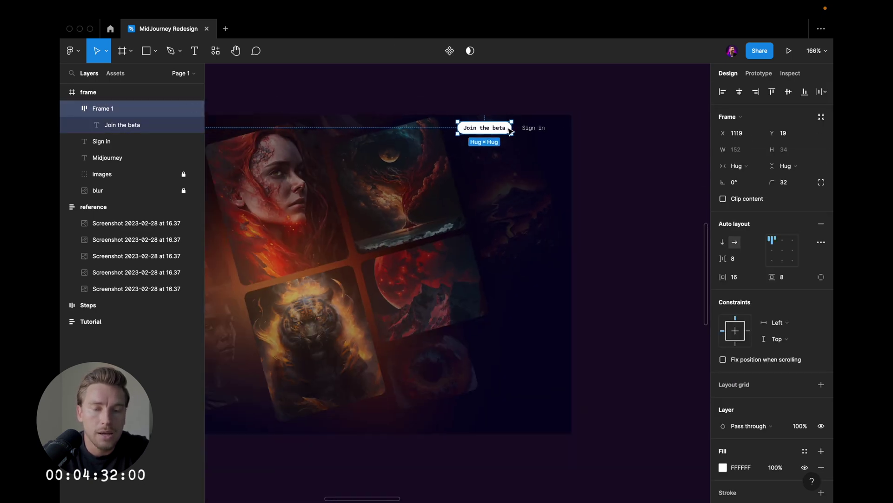
pyautogui.hscroll(-10, 511, 131)
pyautogui.scroll(-3, 549, 327)
pyautogui.hscroll(-5, 549, 327)
pyautogui.scroll(10, 568, 292)
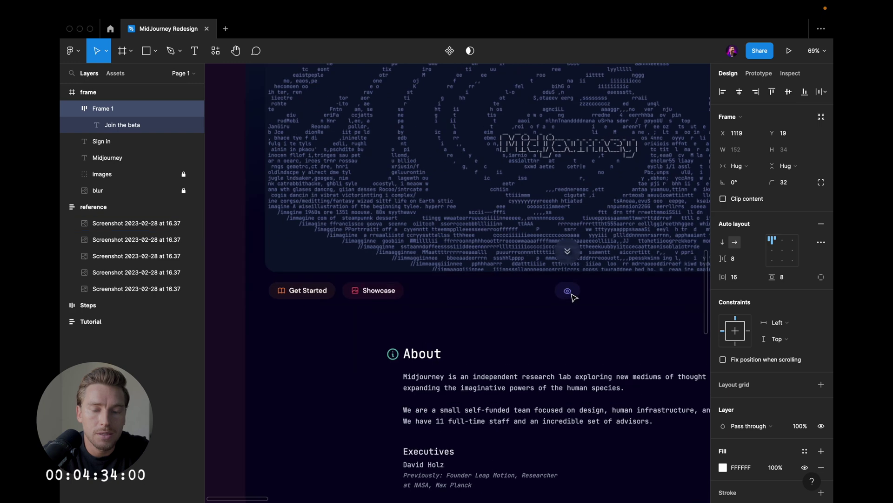
pyautogui.press('Escape')
pyautogui.scroll(-15, 577, 283)
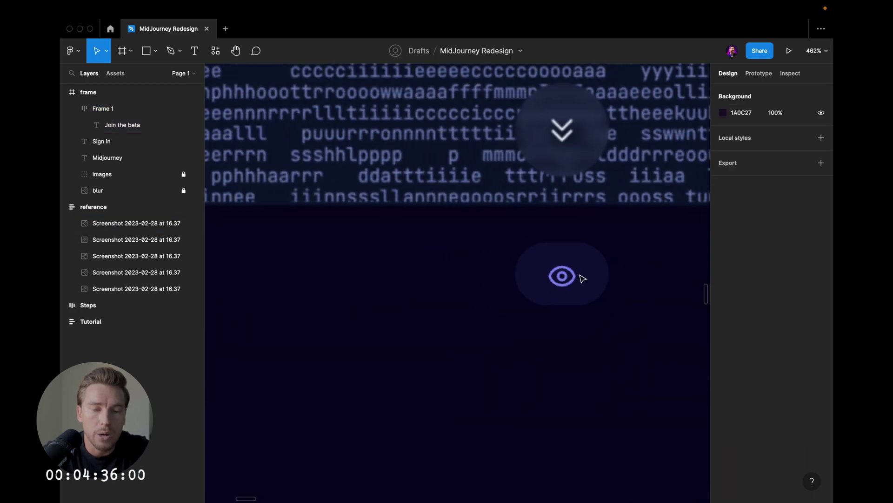
pyautogui.scroll(3, 553, 217)
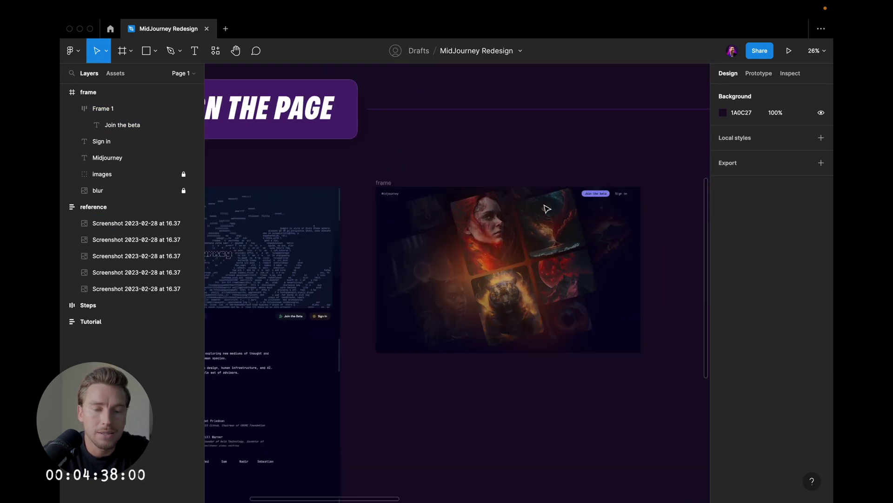
# - Add a drop shadow effect to the Join the beta button
pyautogui.scroll(10, 605, 194)
pyautogui.click(604, 193)
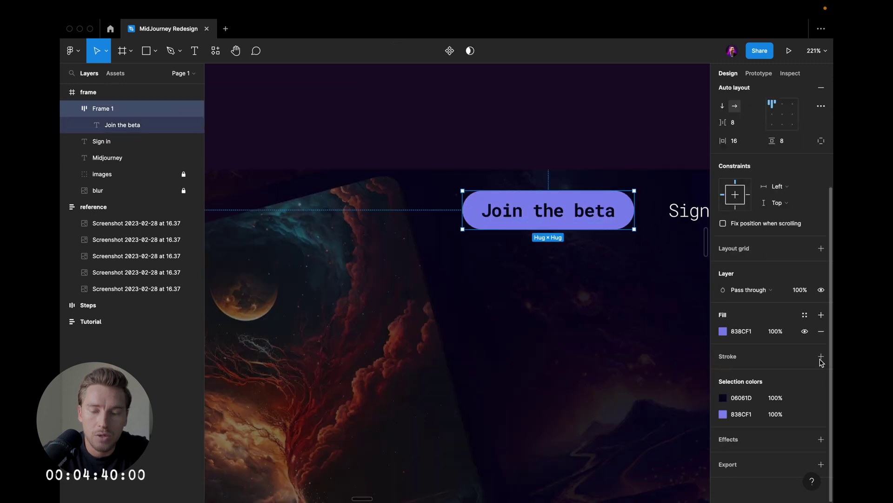
pyautogui.click(821, 440)
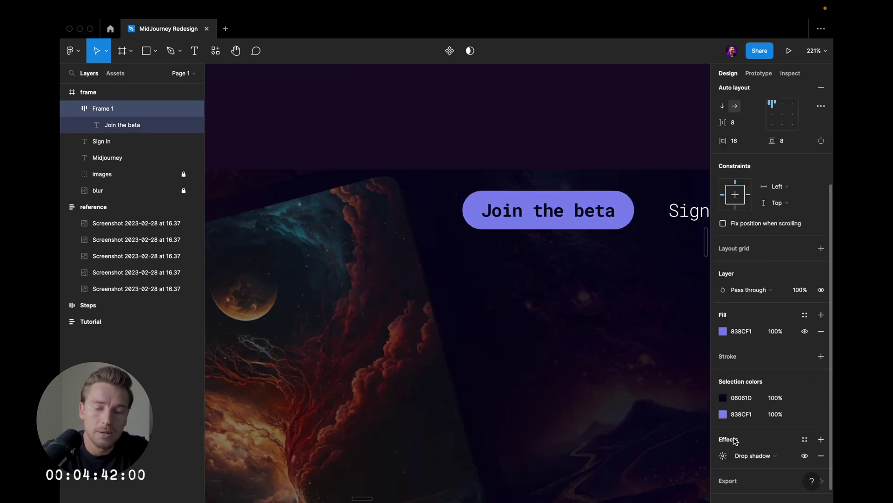
pyautogui.click(753, 456)
pyautogui.click(758, 469)
pyautogui.press('super+z')
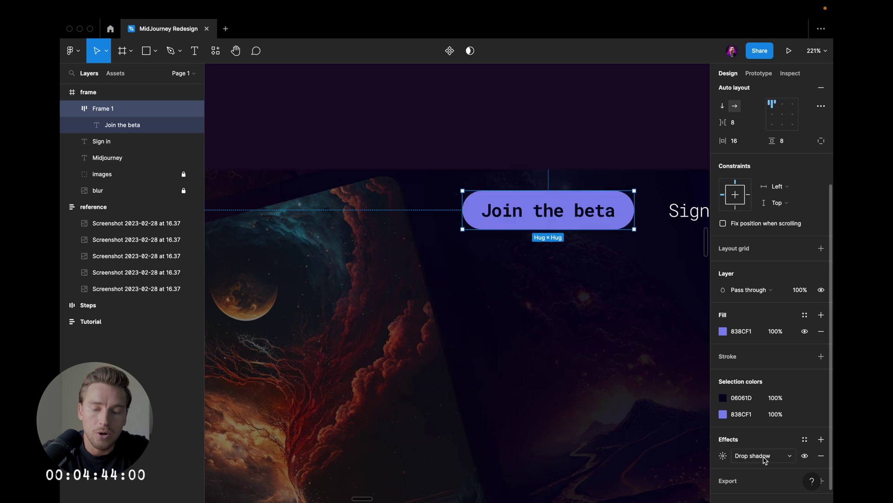
# - Set the button's drop shadow to X 0 and Y 0 offset with a blur of 24
pyautogui.click(725, 456)
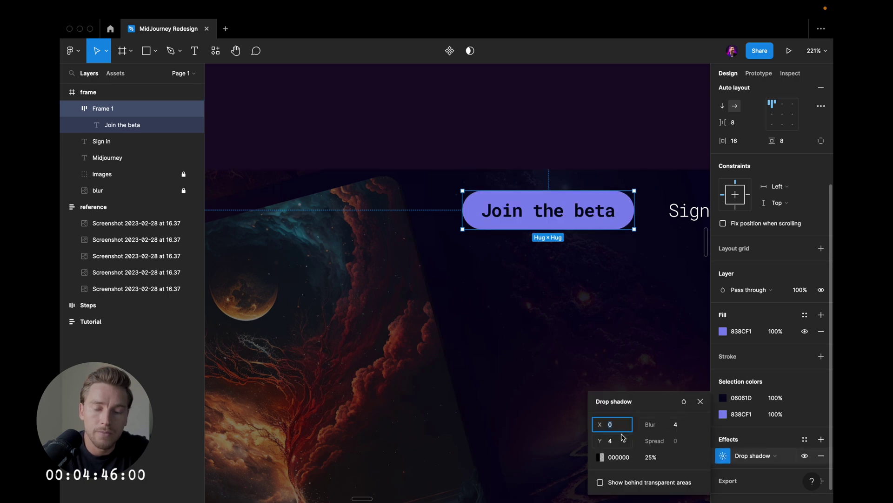
pyautogui.write('0')
pyautogui.press('Return')
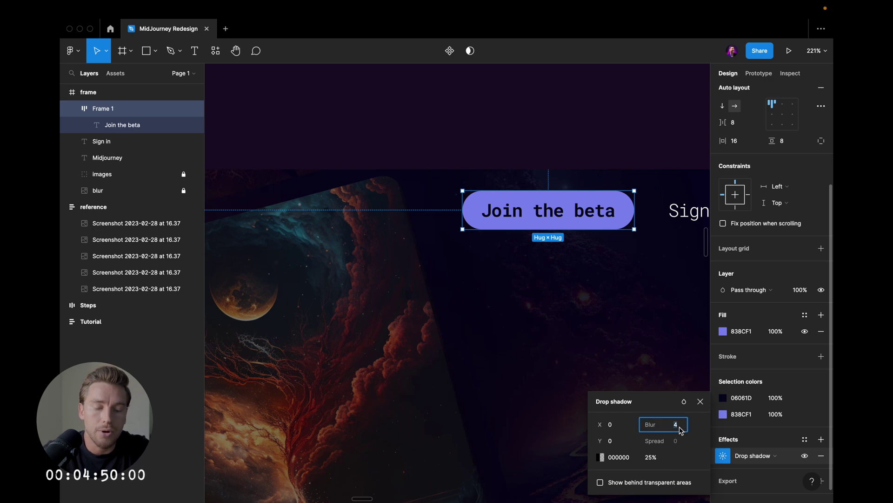
# - Turn the drop shadow into a glow by sampling purple 838CF1 from the button, and view it with the interface hidden
pyautogui.click(603, 458)
pyautogui.press('i')
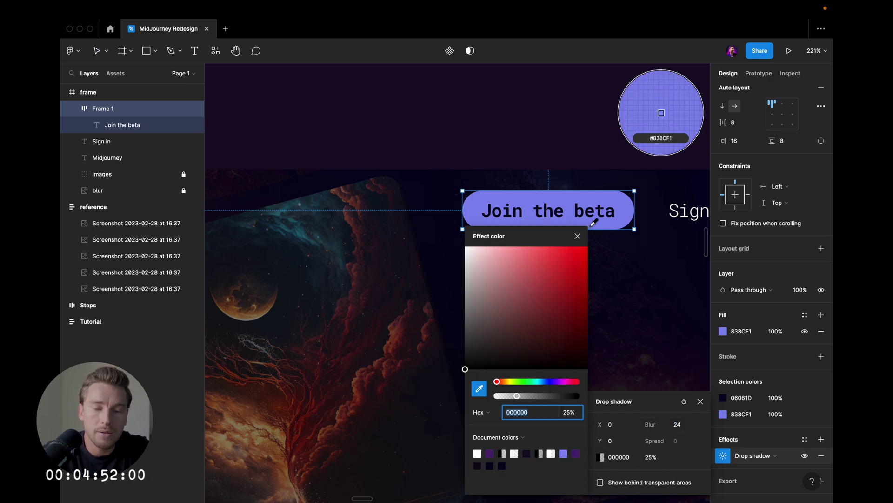
pyautogui.click(604, 201)
pyautogui.press('Escape')
pyautogui.press('Escape')
pyautogui.scroll(-5, 627, 193)
pyautogui.press('super+backslash')
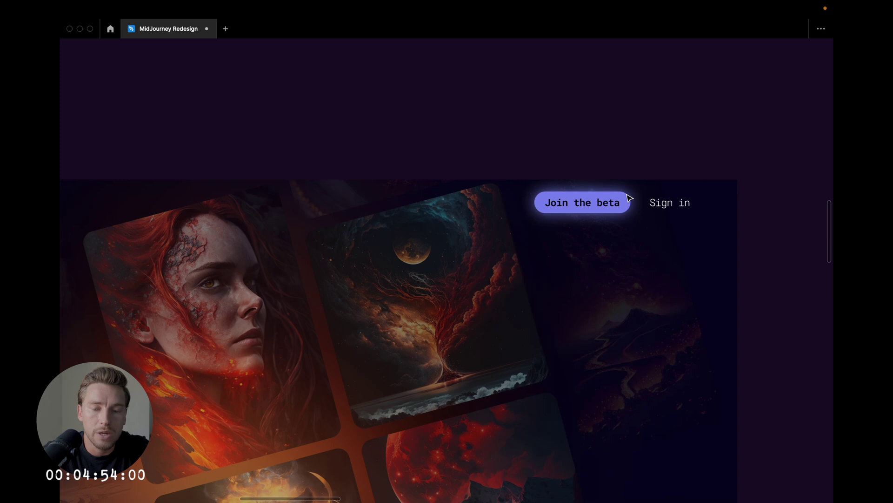
# - Set the Join the beta button's drop shadow blur to 16
pyautogui.click(624, 201)
pyautogui.press('super+backslash')
pyautogui.scroll(-3, 743, 409)
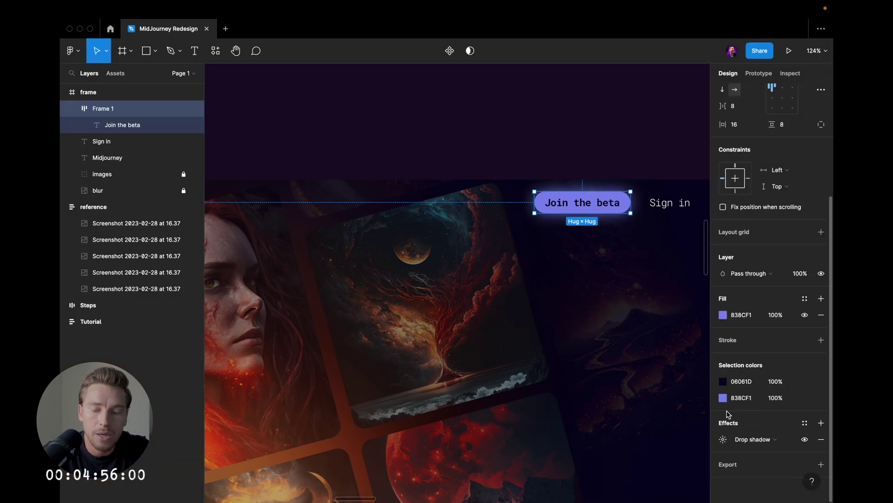
pyautogui.click(719, 441)
pyautogui.press('Return')
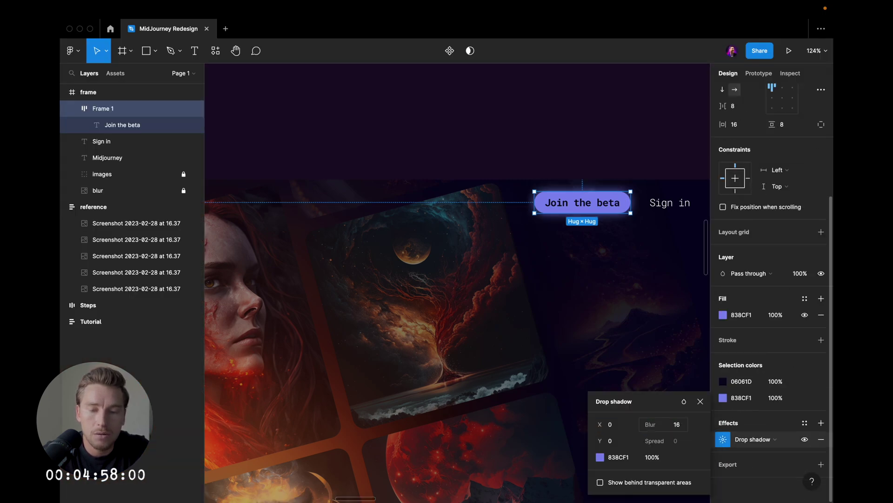
pyautogui.press('Escape')
pyautogui.press('Escape')
pyautogui.scroll(-5, 607, 207)
pyautogui.press('super+backslash')
# - Wrap the Join the beta button and Sign in link in an auto layout frame and name it right
pyautogui.click(593, 209)
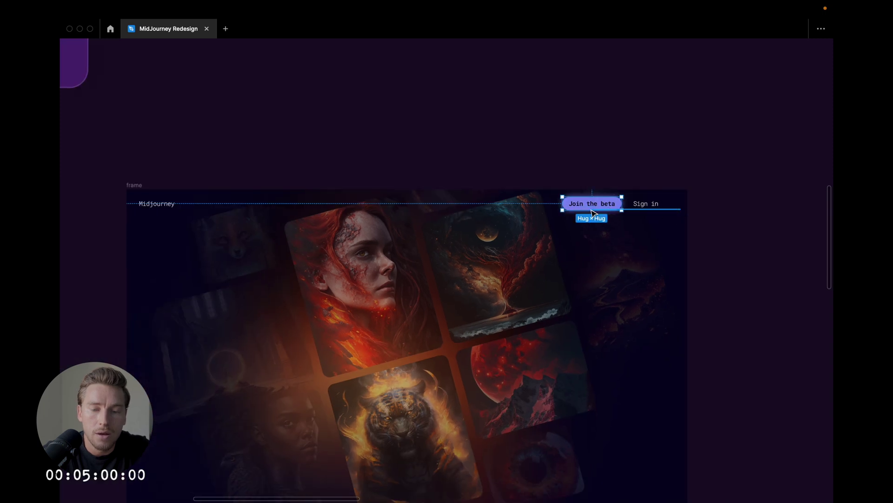
pyautogui.keyDown('shift'); pyautogui.click(646, 206); pyautogui.keyUp('shift')
pyautogui.hotkey('shift', 'a')
pyautogui.hotkey('ctrl', '\\')
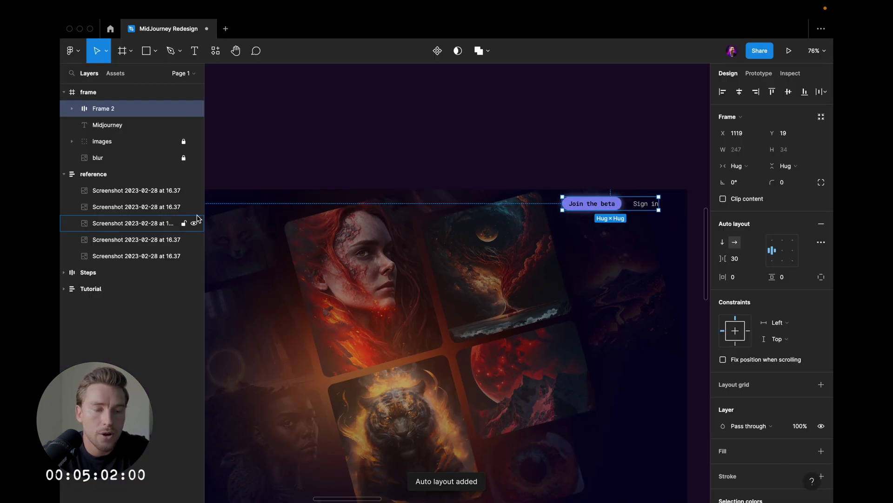
pyautogui.doubleClick(112, 109)
pyautogui.write('rg')
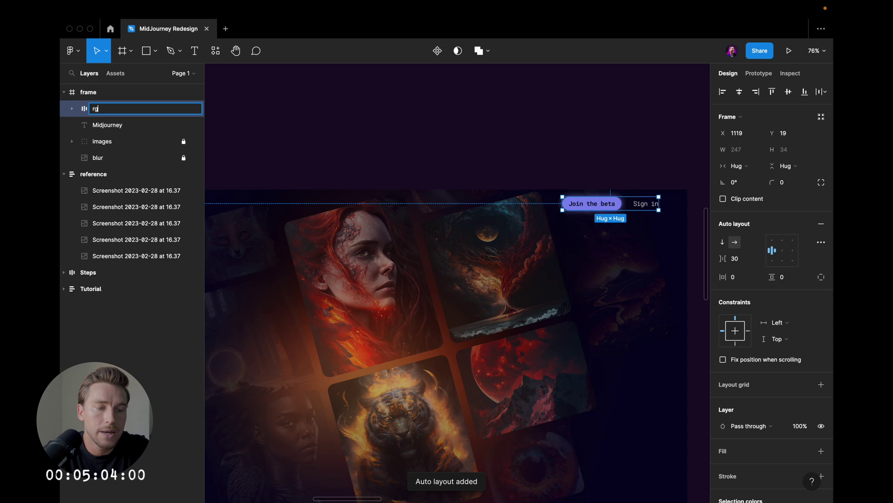
pyautogui.write('iht')
pyautogui.click(470, 166)
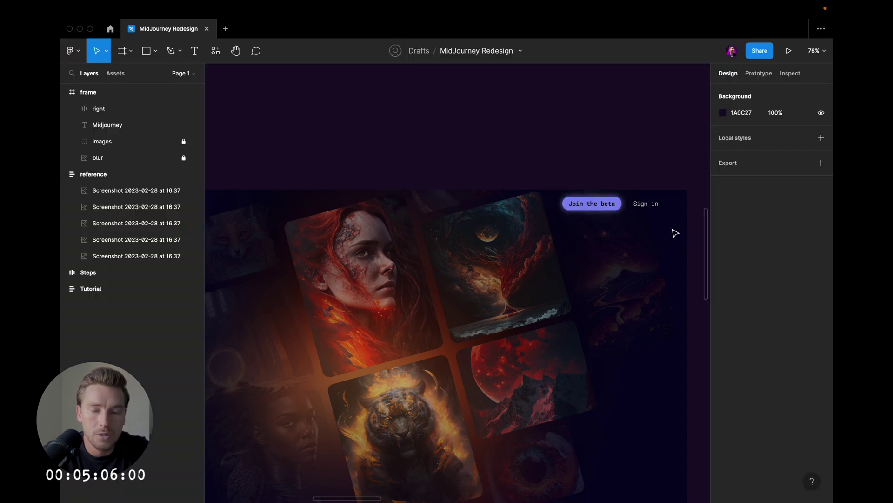
# - Combine the Midjourney label and the right group in one auto layout frame with 24 horizontal and 24 vertical padding
pyautogui.click(651, 206)
pyautogui.scroll(-3, 652, 208)
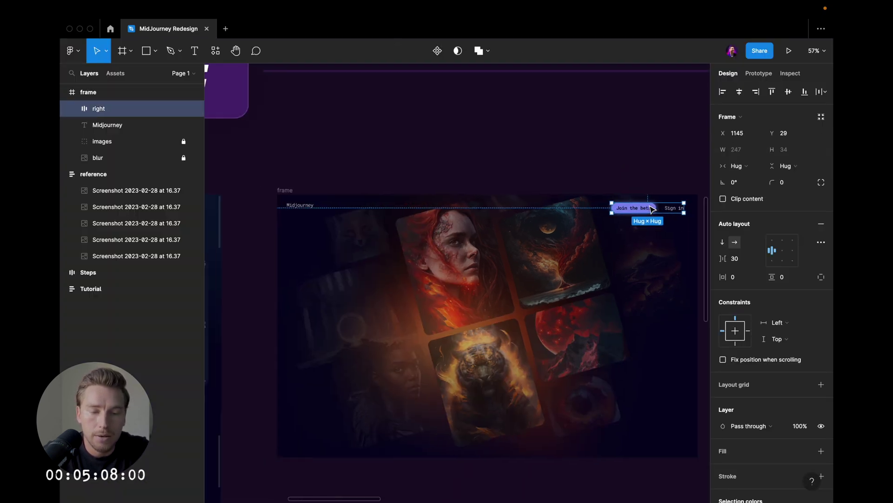
pyautogui.hscroll(-1, 653, 209)
pyautogui.keyDown('shift'); pyautogui.click(352, 206); pyautogui.keyUp('shift')
pyautogui.hotkey('shift', 'a')
pyautogui.hscroll(2, 536, 243)
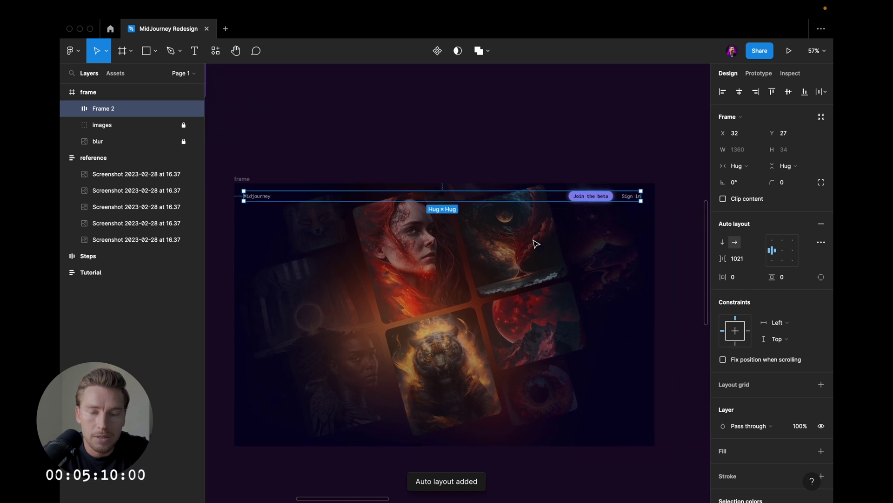
pyautogui.hscroll(-2, 536, 243)
pyautogui.press('Return')
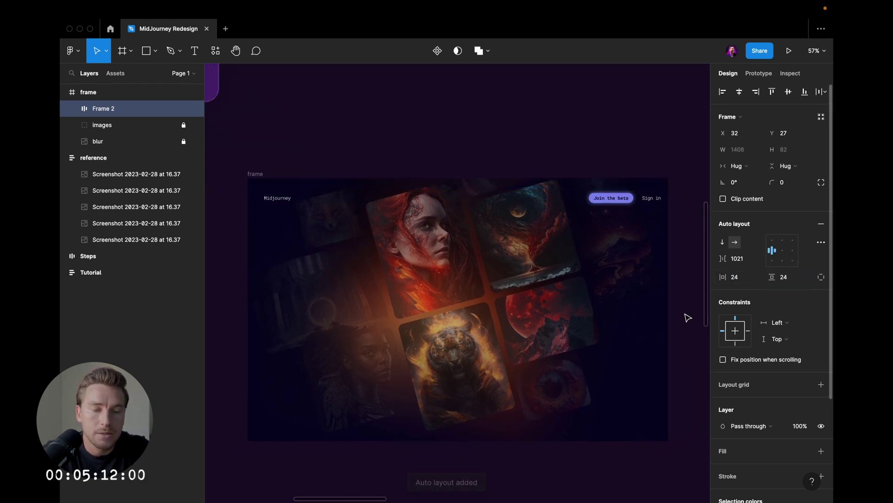
pyautogui.click(689, 315)
# - Align the header auto layout frame to X 0 and Y 0 of the hero frame and widen it to 1440
pyautogui.click(575, 208)
pyautogui.moveTo(565, 203); pyautogui.dragTo(580, 203)
pyautogui.moveTo(660, 187); pyautogui.dragTo(670, 187)
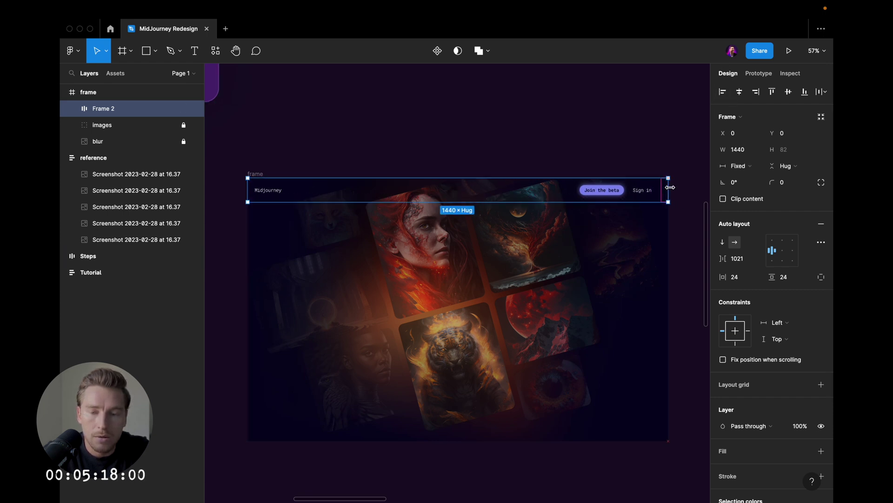
# - Set the header frame's auto layout spacing mode to Space between
pyautogui.click(821, 242)
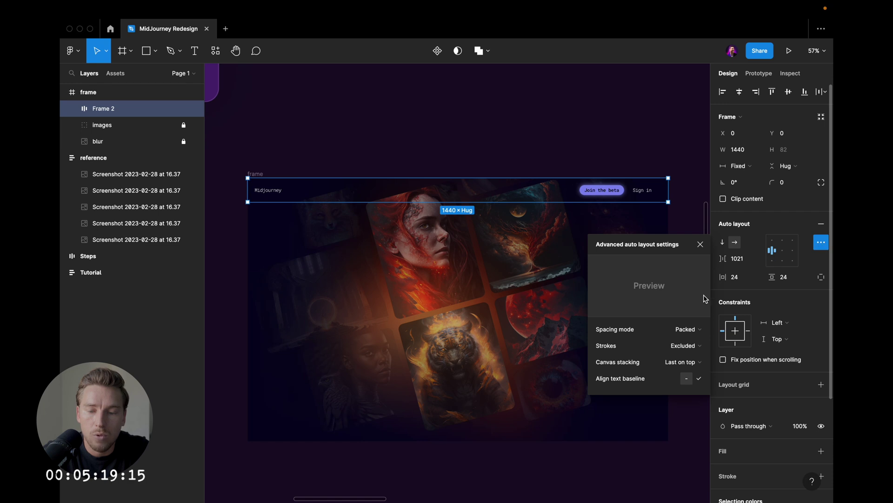
pyautogui.click(692, 328)
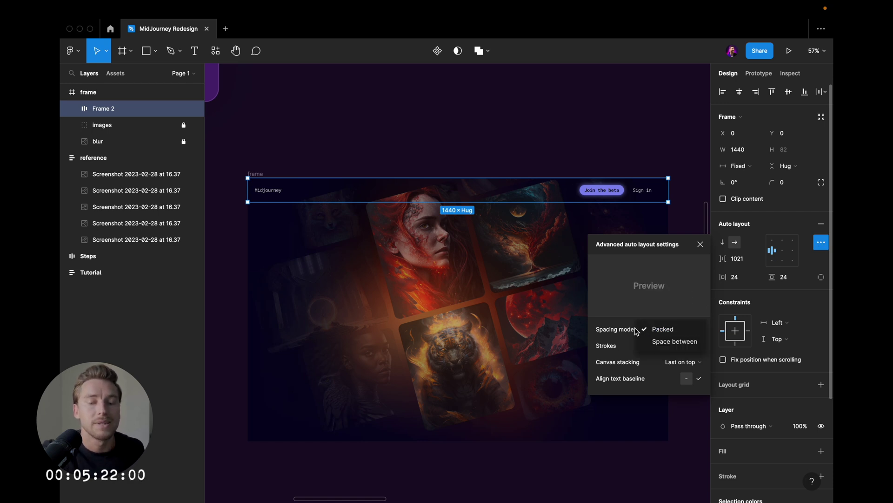
pyautogui.click(661, 342)
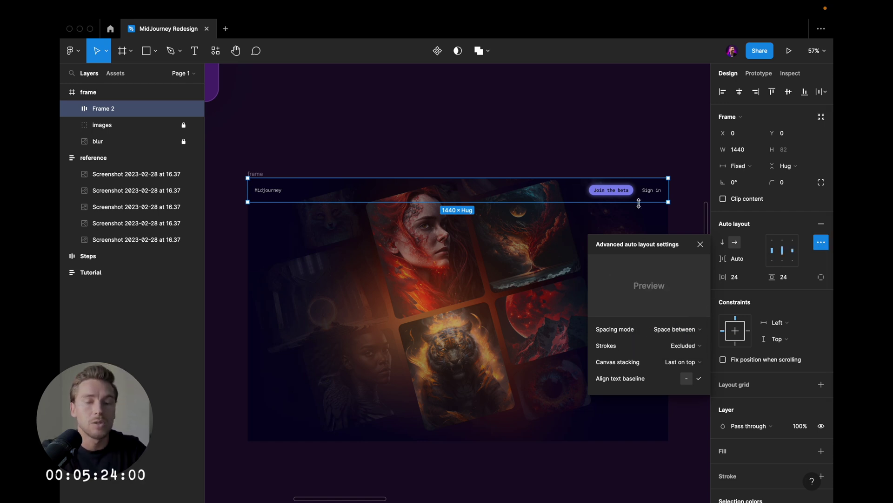
pyautogui.click(306, 210)
pyautogui.scroll(1, 281, 188)
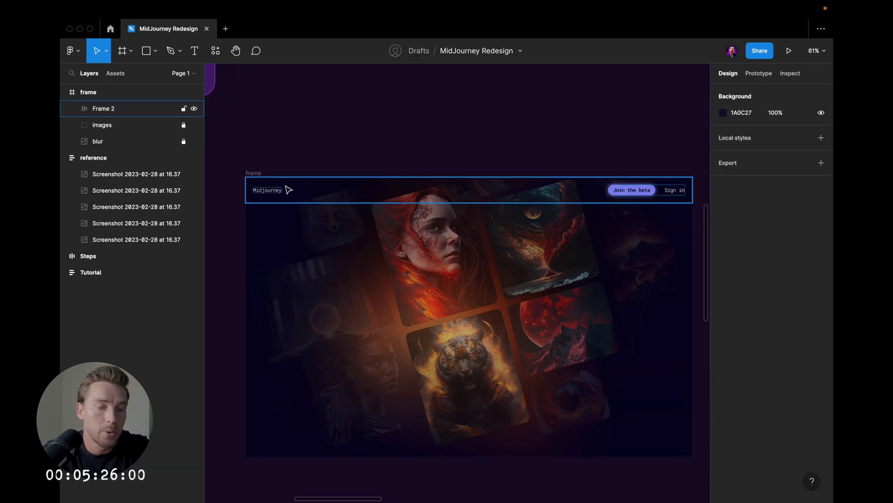
# - Try a vertical padding of 16 on the header frame
pyautogui.click(327, 187)
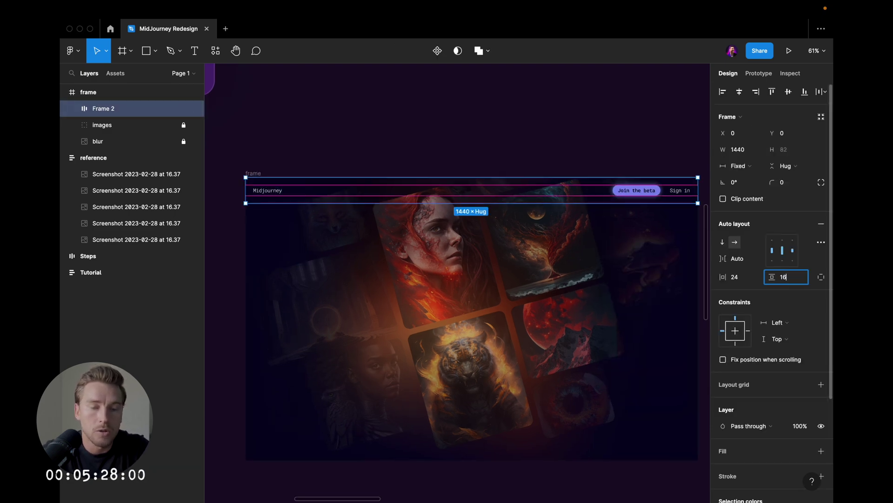
pyautogui.press('Return')
pyautogui.click(596, 130)
pyautogui.scroll(3, 626, 179)
pyautogui.scroll(-3, 626, 181)
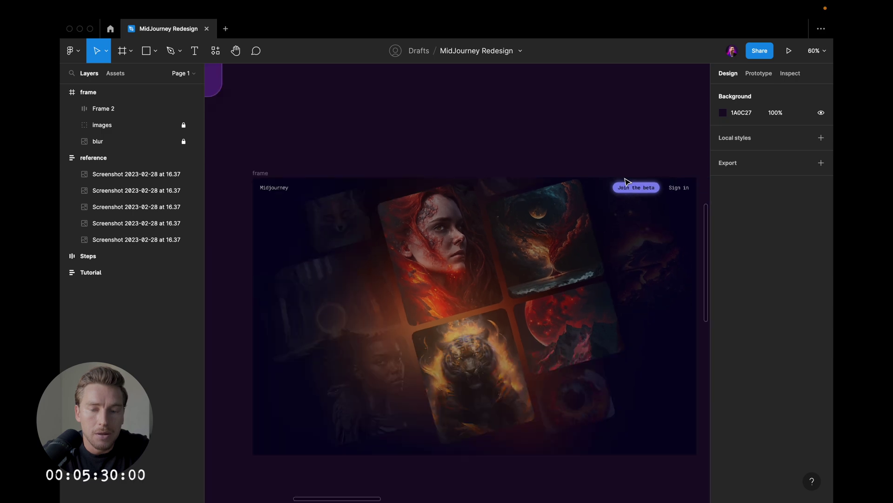
# - Set the header frame's vertical padding back to 24
pyautogui.click(632, 194)
pyautogui.click(785, 277)
pyautogui.write('24')
pyautogui.press('Return')
pyautogui.press('Escape')
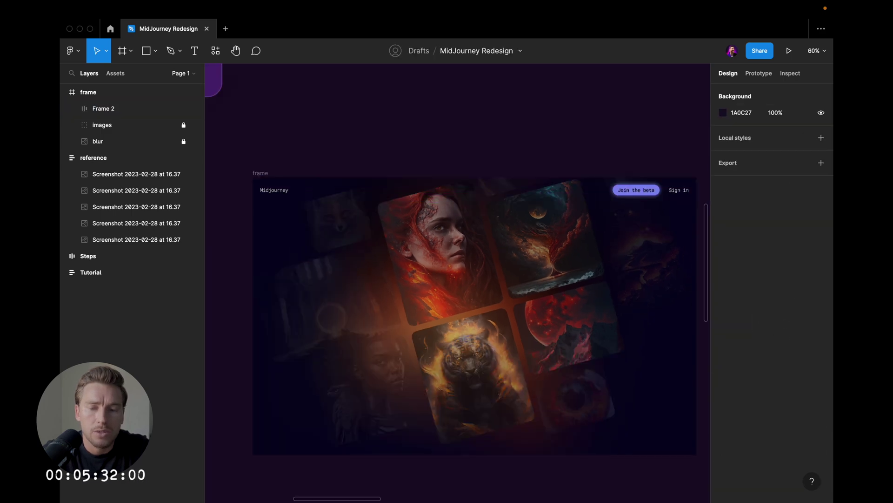
# - Rename the header auto layout frame as nav
pyautogui.scroll(-1, 601, 143)
pyautogui.hscroll(1, 600, 143)
pyautogui.click(600, 168)
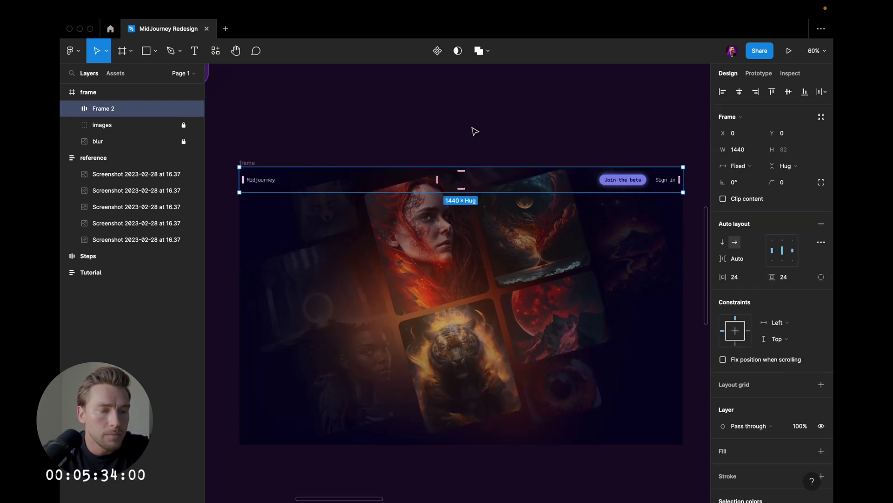
pyautogui.doubleClick(109, 111)
pyautogui.write('nav')
pyautogui.click(516, 130)
# - Examine the hero frame's composition and header spacing, with and without the interface
pyautogui.press('super+backslash')
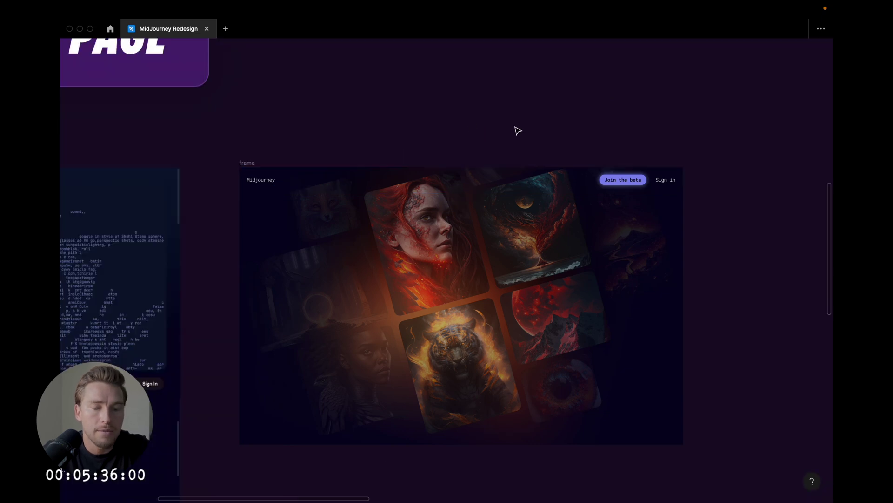
pyautogui.press('super+backslash')
pyautogui.scroll(-1, 517, 130)
pyautogui.hscroll(1, 517, 131)
pyautogui.scroll(2, 518, 131)
pyautogui.scroll(-2, 518, 130)
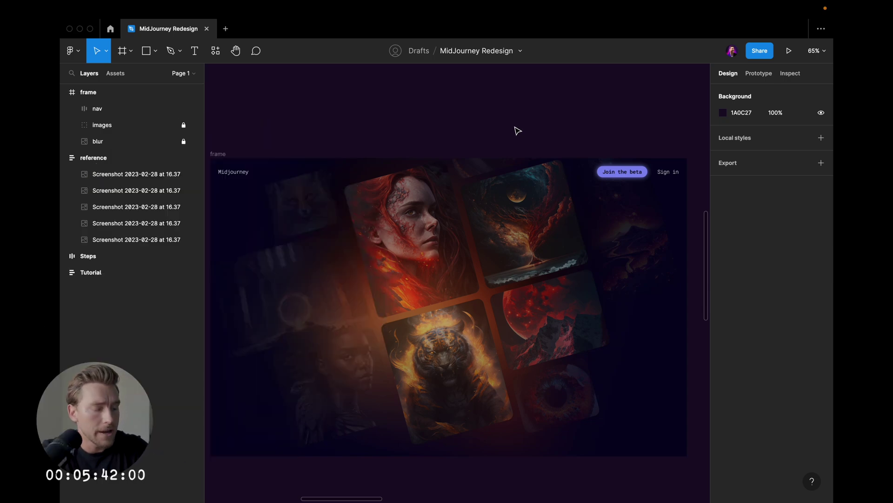
pyautogui.scroll(-4, 528, 138)
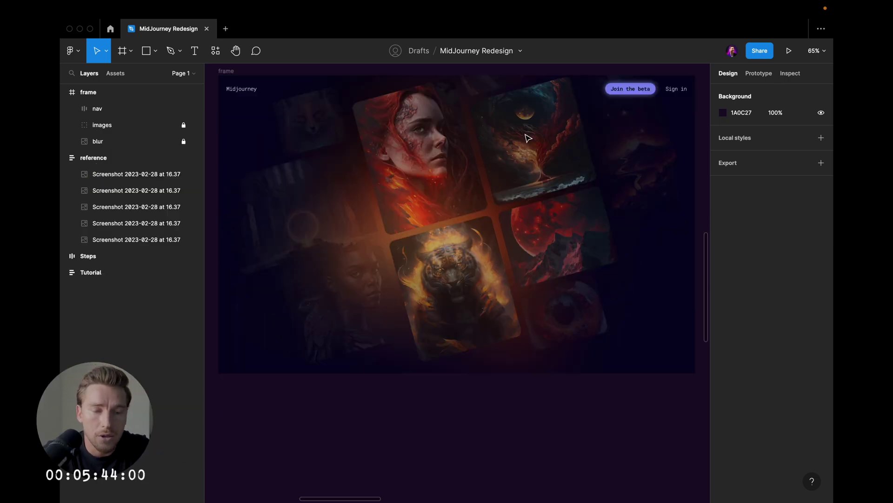
pyautogui.scroll(1, 528, 138)
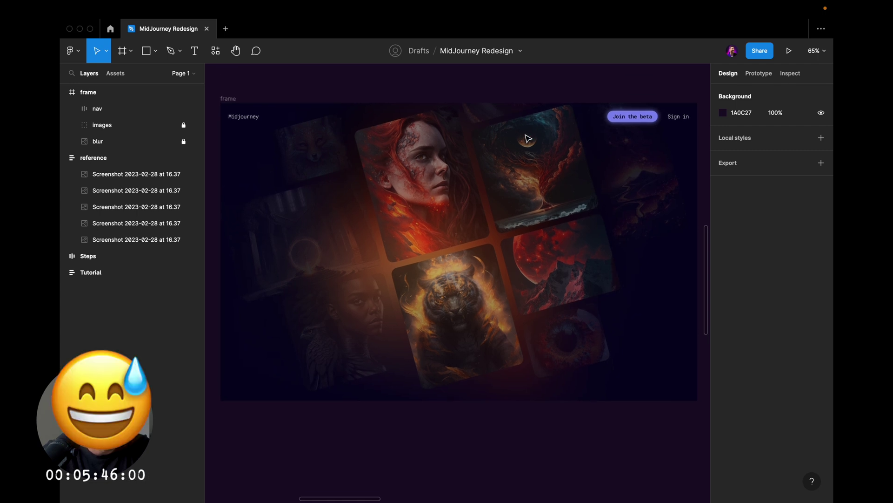
# - Slightly enlarge the nav bar's Midjourney label and set its font weight to Regular
pyautogui.doubleClick(245, 120)
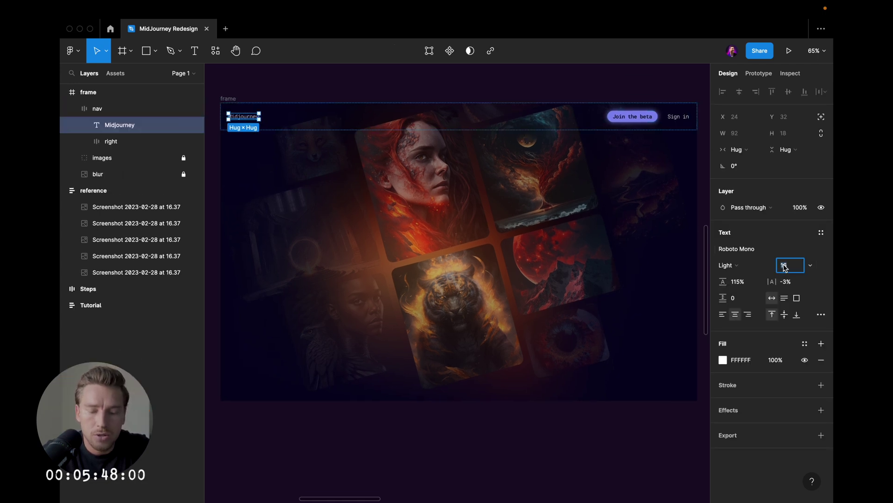
pyautogui.press('Escape')
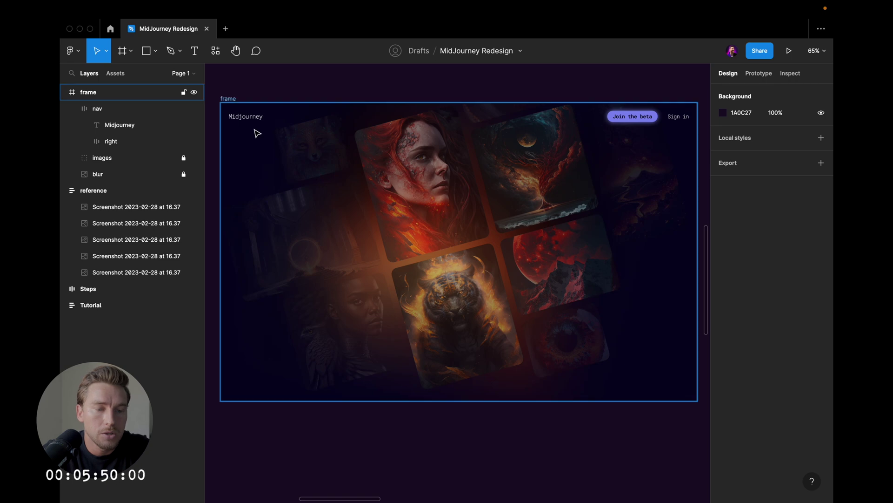
pyautogui.doubleClick(246, 118)
pyautogui.click(738, 264)
pyautogui.click(732, 278)
pyautogui.click(516, 92)
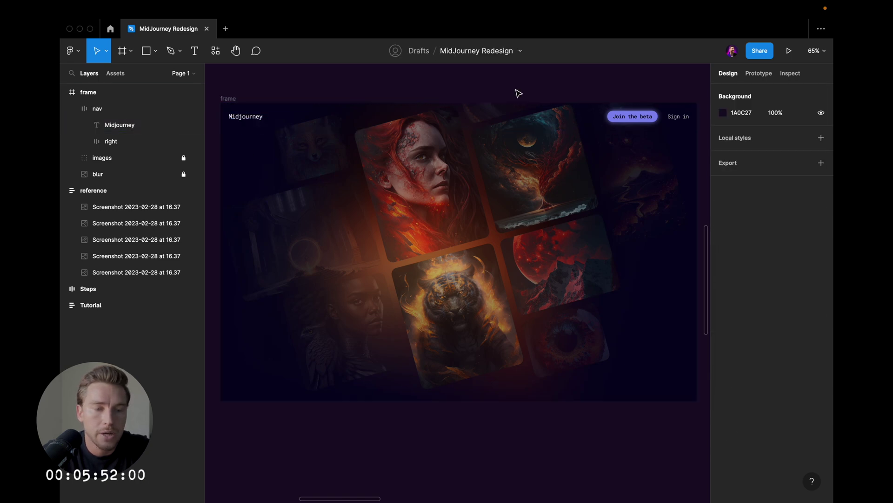
# - Match the Sign in link's font weight to the Midjourney label's Regular weight
pyautogui.press('super+backslash')
pyautogui.press('super+backslash')
pyautogui.scroll(1, 516, 91)
pyautogui.press('super+backslash')
pyautogui.scroll(3, 513, 93)
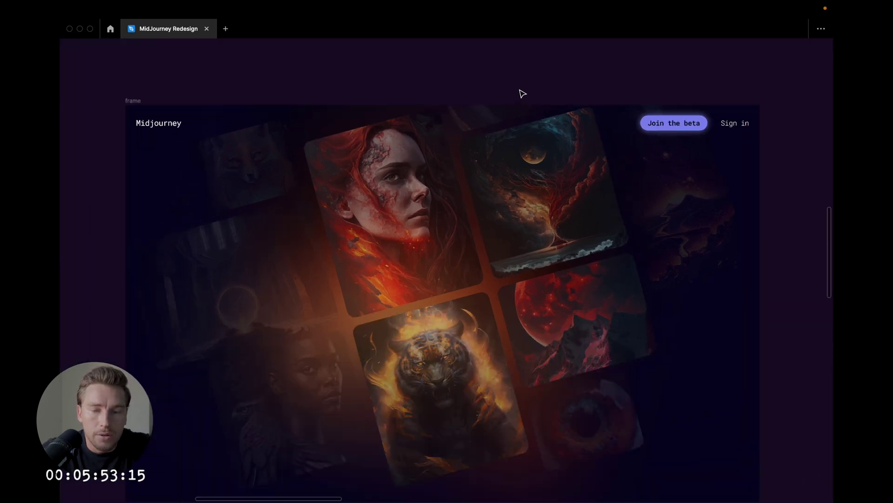
pyautogui.keyDown('super'); pyautogui.click(733, 123); pyautogui.keyUp('super')
pyautogui.press('super+backslash')
pyautogui.click(745, 268)
pyautogui.click(743, 278)
pyautogui.press('super+backslash')
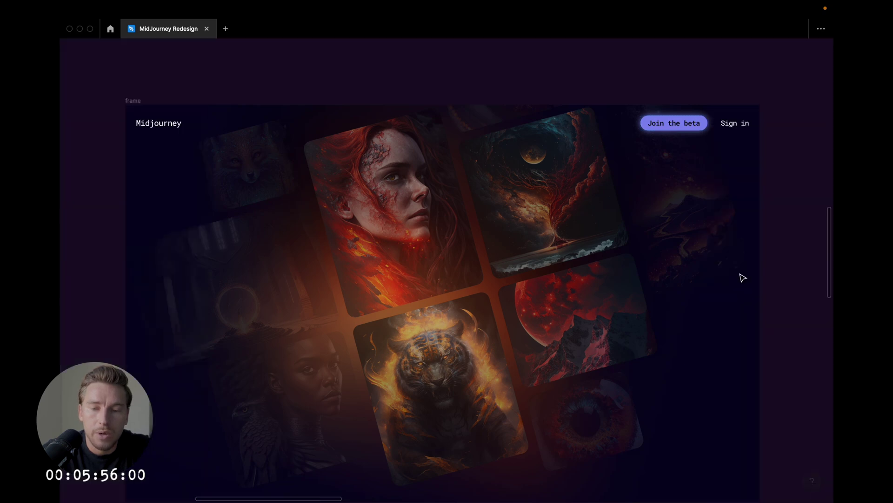
pyautogui.click(727, 106)
pyautogui.press('super+backslash')
pyautogui.press('super+backslash')
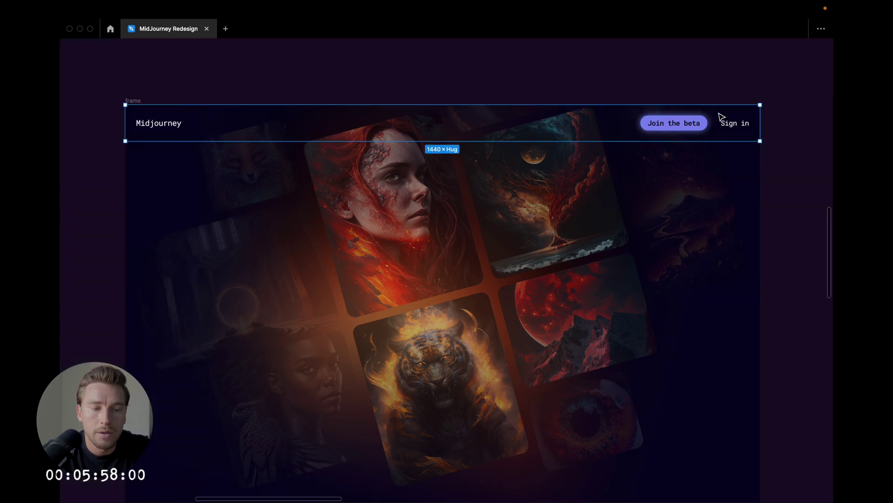
# - Duplicate the Midjourney label into the hero area below the nav bar and set the copy's font size to 56
pyautogui.scroll(-2, 724, 111)
pyautogui.scroll(-2, 723, 116)
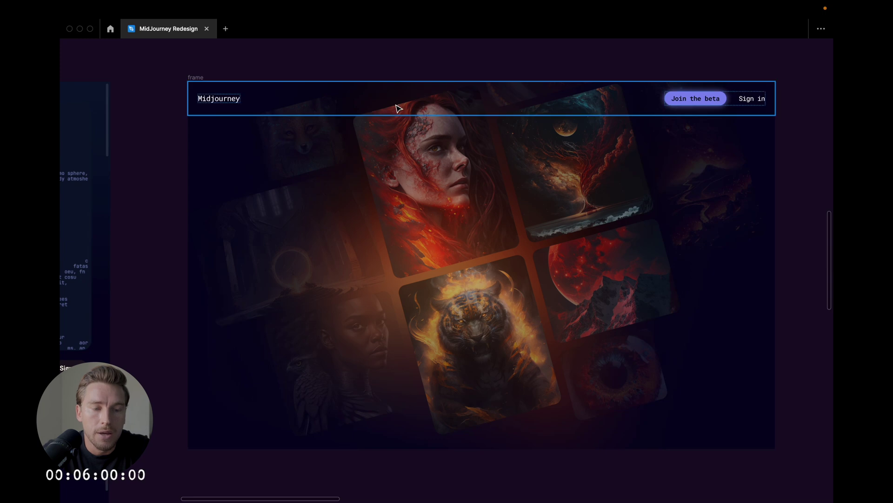
pyautogui.click(209, 101)
pyautogui.press('super+backslash')
pyautogui.moveTo(227, 99); pyautogui.dragTo(331, 222)
pyautogui.write('96')
pyautogui.press('Return')
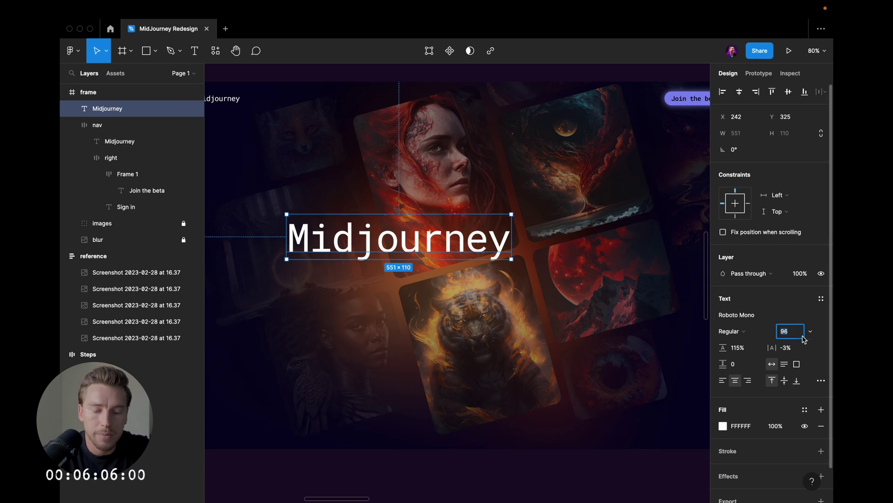
pyautogui.write('56')
pyautogui.press('Return')
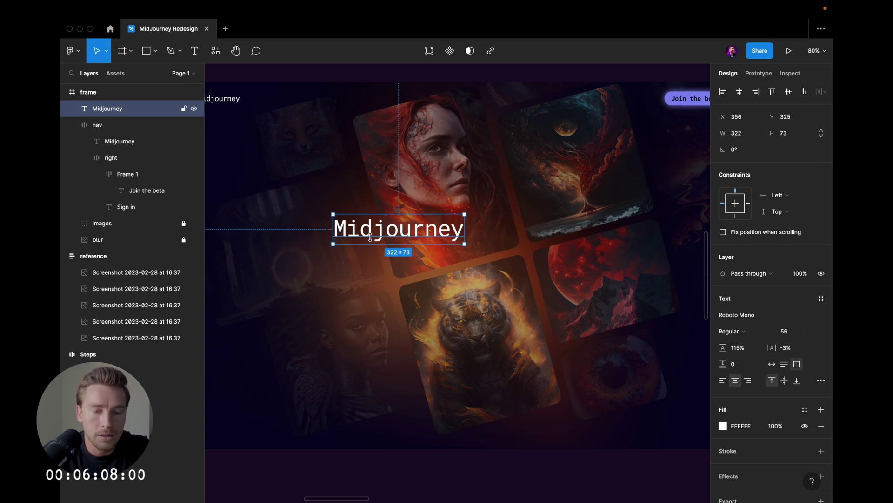
# - Shift the large Midjourney headline further left over the collage and set its font weight to Light
pyautogui.moveTo(407, 242); pyautogui.dragTo(372, 225)
pyautogui.click(740, 331)
pyautogui.click(742, 320)
pyautogui.click(380, 201)
pyautogui.scroll(-3, 380, 202)
pyautogui.scroll(4, 372, 224)
pyautogui.press('Escape')
pyautogui.scroll(-2, 374, 228)
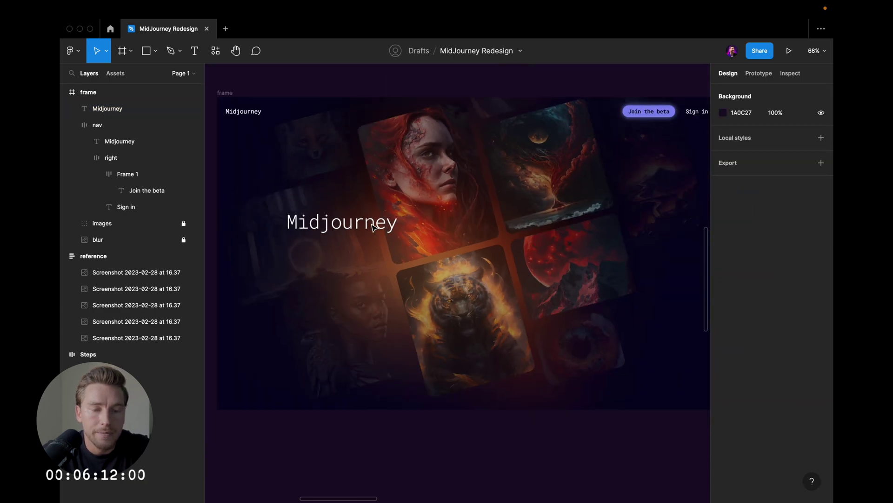
# - Change the large Midjourney headline to "Midjourney is the new era'" and shift it right to about X 184
pyautogui.scroll(-1, 374, 228)
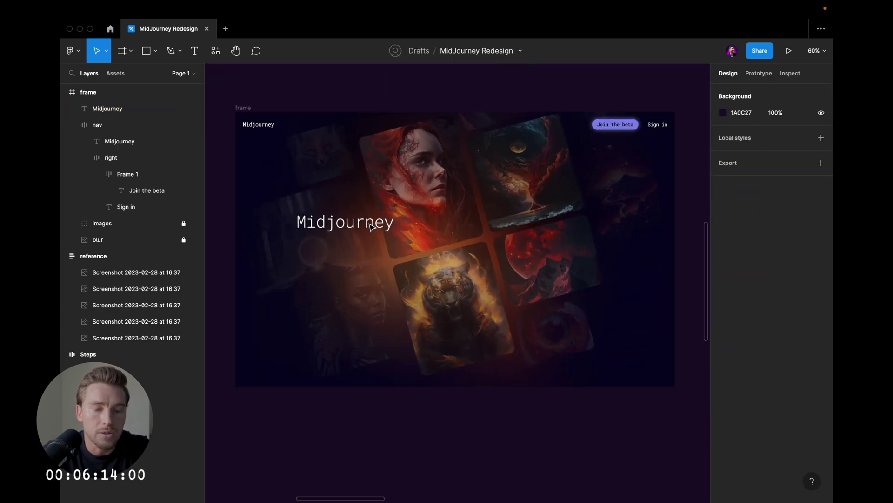
pyautogui.click(376, 222)
pyautogui.click(375, 222)
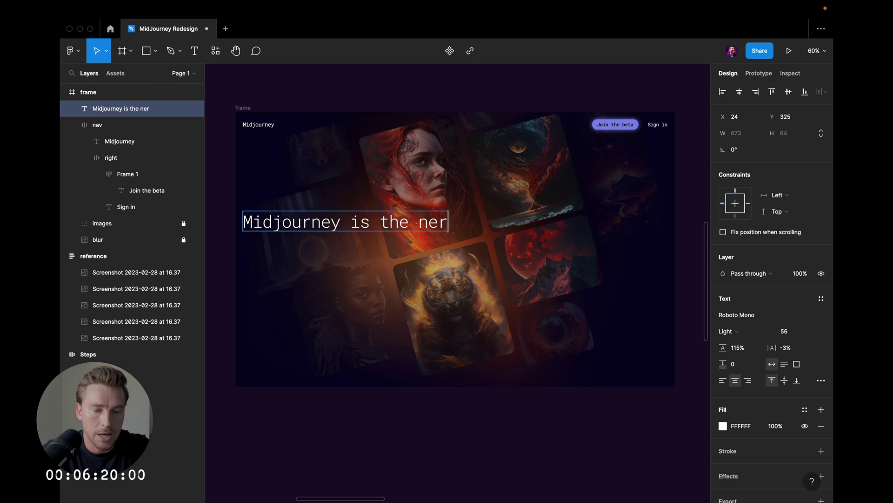
pyautogui.write("ra'")
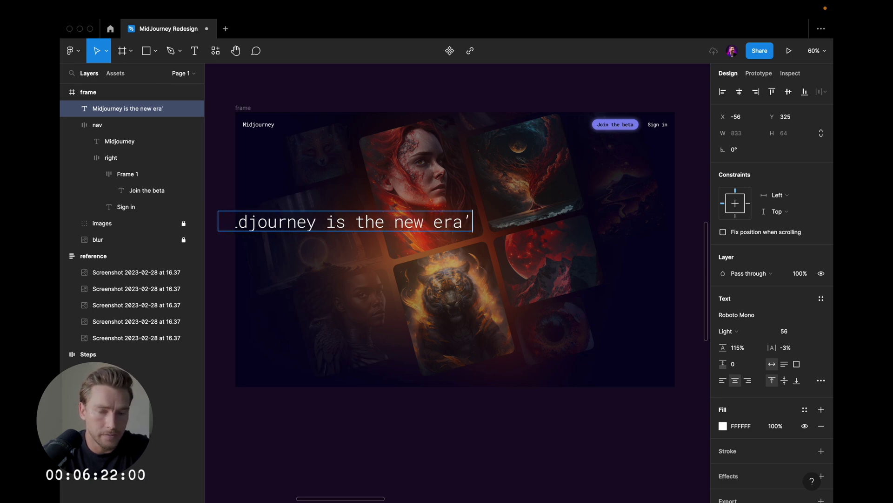
pyautogui.moveTo(443, 219); pyautogui.dragTo(515, 220)
# - Rewrite the ending of the large headline so it reads "Midjourney is the AI tool of our generation."
pyautogui.doubleClick(513, 218)
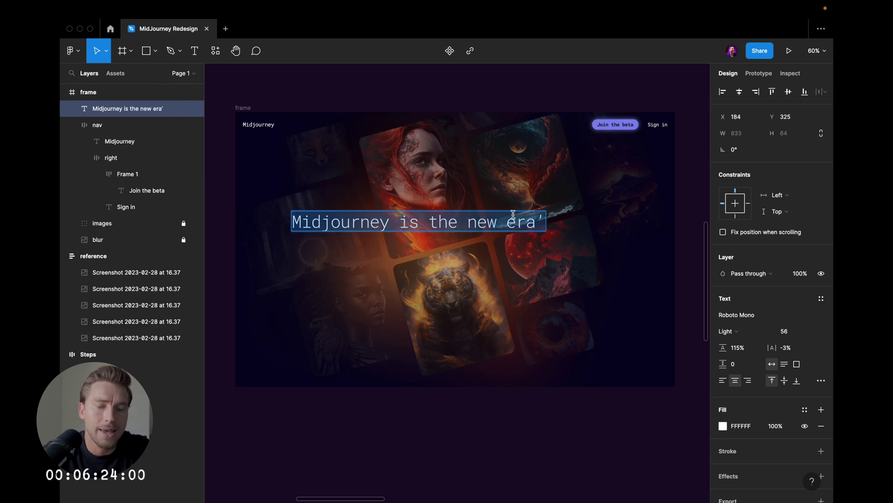
pyautogui.click(467, 221)
pyautogui.press('super+shift+Right')
pyautogui.write('AI tool of ')
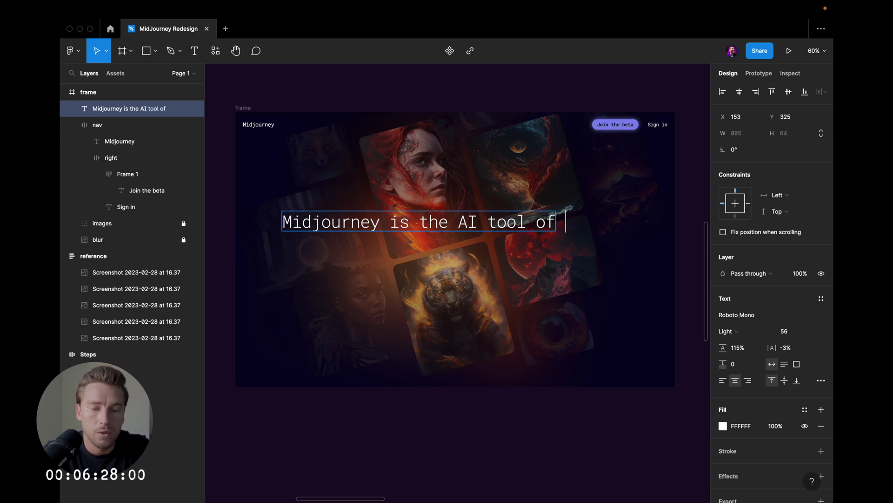
pyautogui.write('our genn')
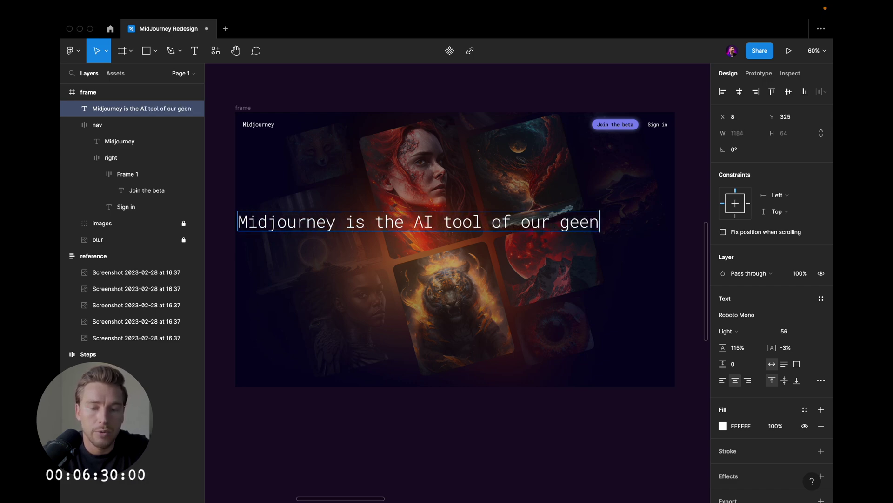
pyautogui.press('BackSpace')
pyautogui.write('eration.')
pyautogui.press('Escape')
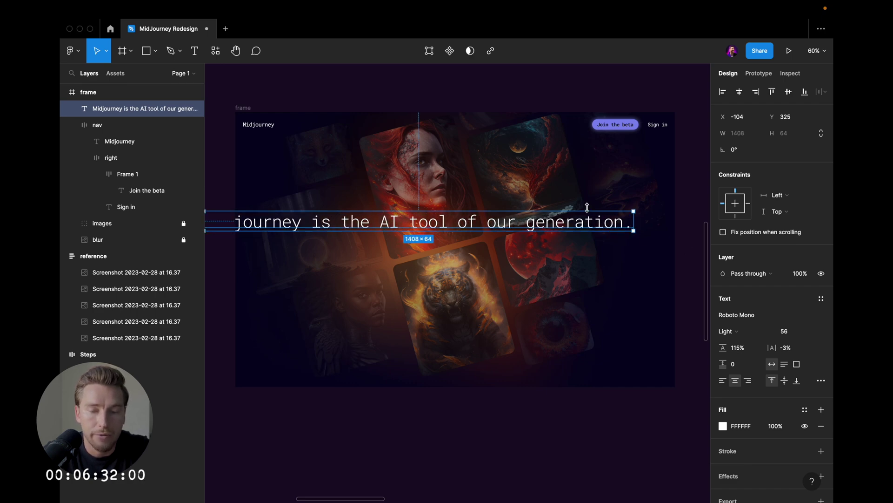
# - Left-align the headline in a text box about 852 wide, placed over the collage at about X 183, Y 332
pyautogui.moveTo(633, 221); pyautogui.dragTo(464, 220)
pyautogui.moveTo(382, 235); pyautogui.dragTo(525, 235)
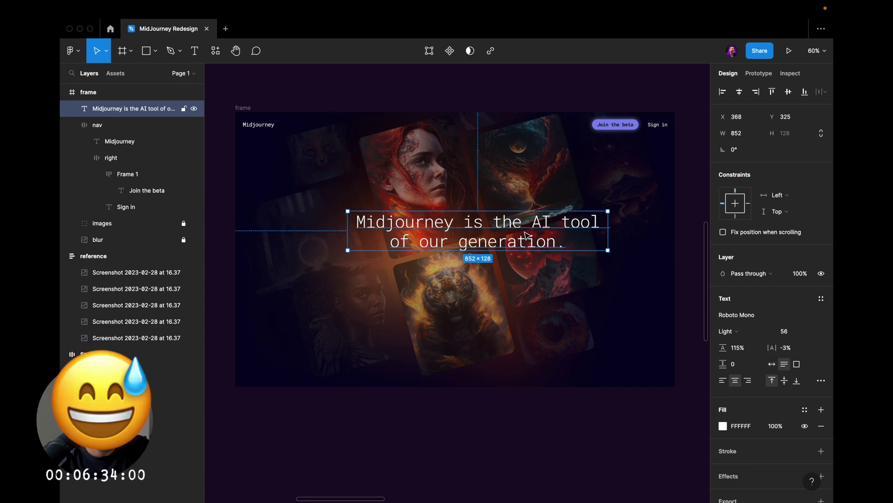
pyautogui.click(723, 381)
pyautogui.moveTo(444, 221); pyautogui.dragTo(395, 225)
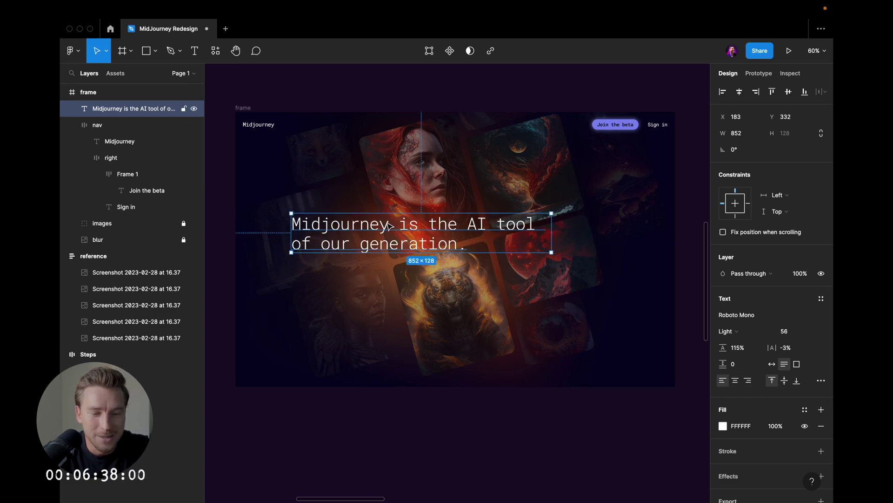
# - Narrow the headline's text box to about 762 wide so its first line breaks after "AI"
pyautogui.click(431, 209)
pyautogui.press('super+backslash')
pyautogui.scroll(4, 430, 209)
pyautogui.click(446, 227)
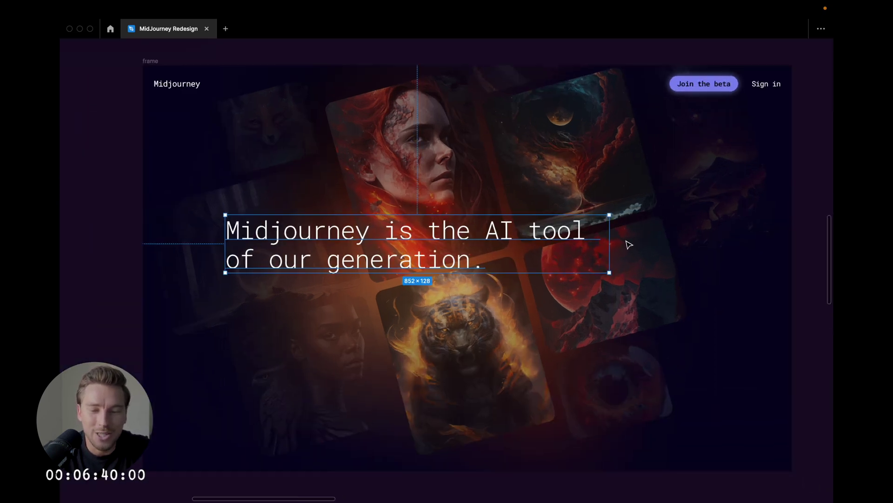
pyautogui.scroll(-5, 576, 236)
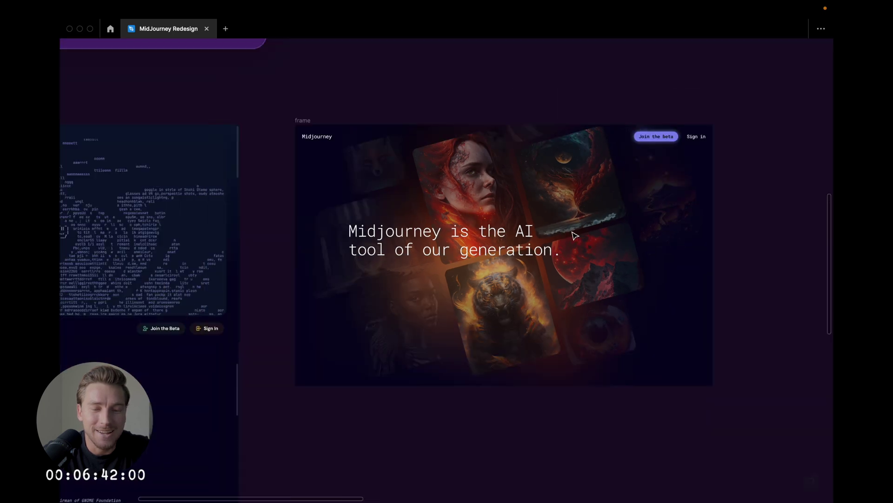
# - Extend the hero frame downward to a height of about 3100 to make room for further sections
pyautogui.scroll(5, 572, 234)
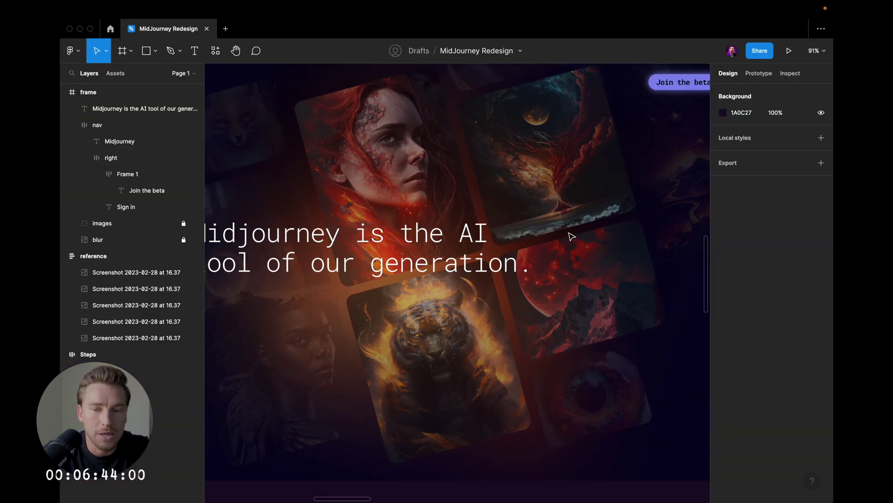
pyautogui.scroll(-3, 573, 236)
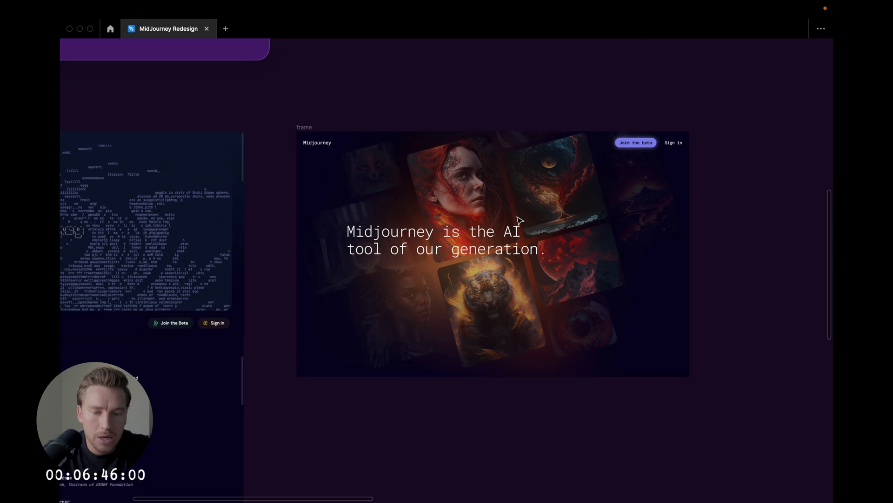
pyautogui.scroll(2, 514, 219)
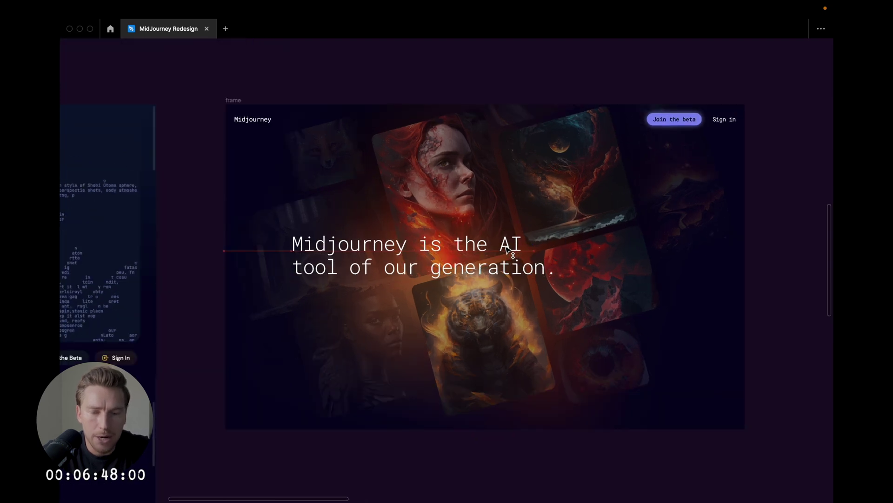
pyautogui.scroll(1, 510, 252)
pyautogui.scroll(-3, 508, 249)
pyautogui.hotkey('ctrl', '\\')
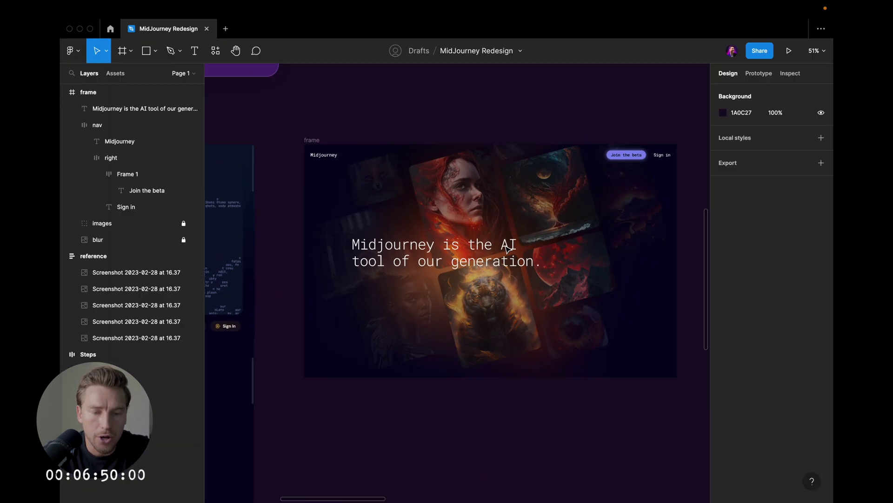
pyautogui.scroll(-2, 505, 249)
pyautogui.click(395, 181)
pyautogui.moveTo(436, 273); pyautogui.dragTo(440, 427)
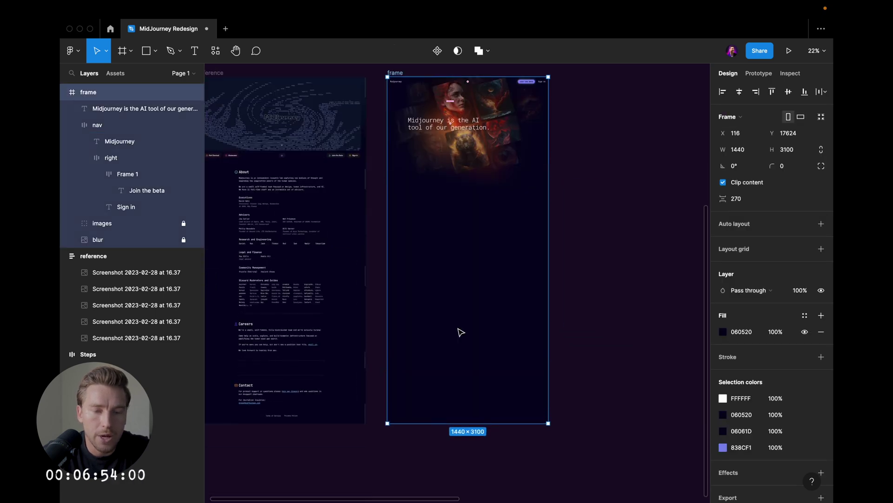
pyautogui.press('Escape')
# - Examine the hero section's headline, nav bar and faded collage with the interface hidden
pyautogui.scroll(2, 472, 186)
pyautogui.scroll(5, 472, 187)
pyautogui.hotkey('ctrl', '\\')
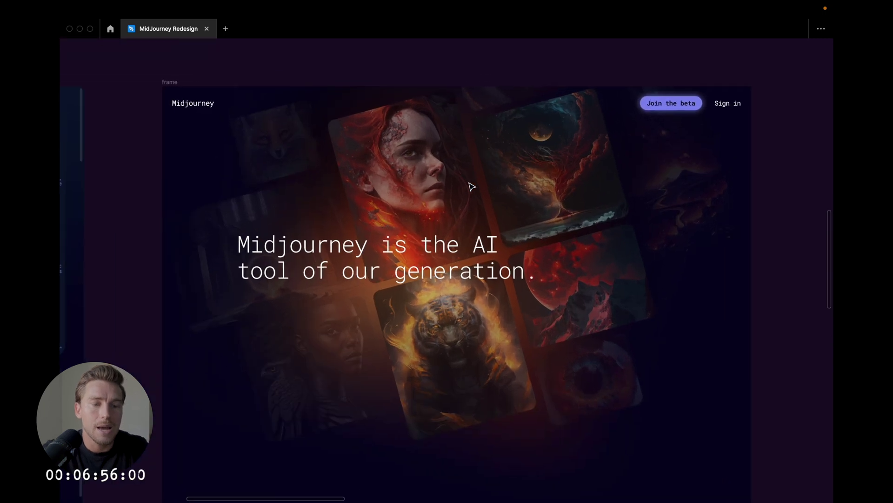
pyautogui.scroll(-1, 472, 187)
pyautogui.hscroll(1, 472, 186)
pyautogui.scroll(-1, 472, 187)
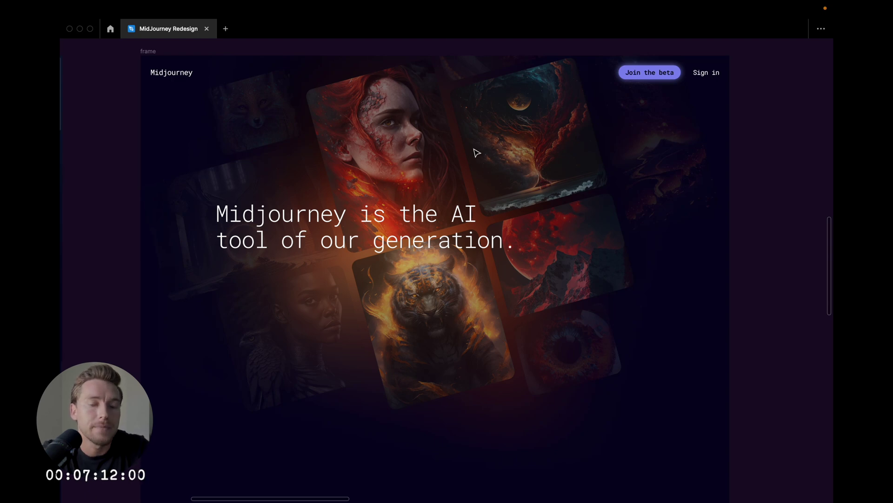
pyautogui.scroll(-2, 476, 152)
pyautogui.scroll(-2, 488, 135)
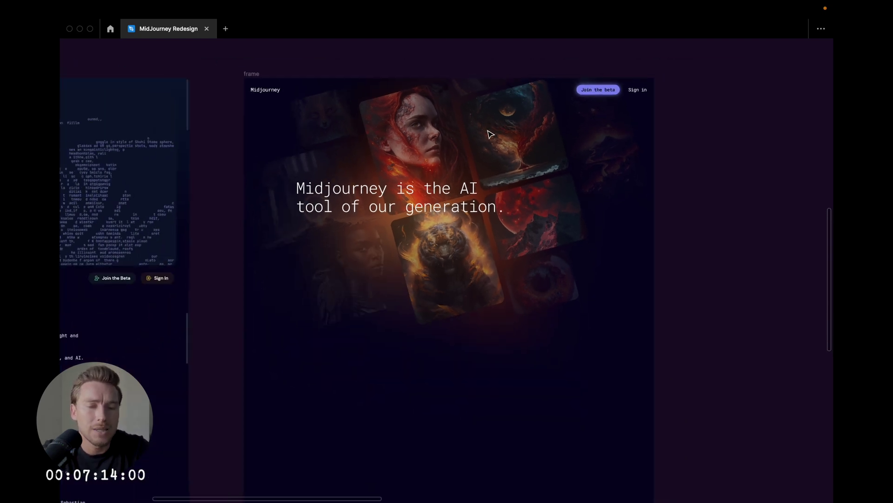
# - Duplicate the headline below the collage at about X 305, Y 967, centre-aligned with a font size of 96
pyautogui.hotkey('ctrl', '\\')
pyautogui.scroll(-3, 465, 191)
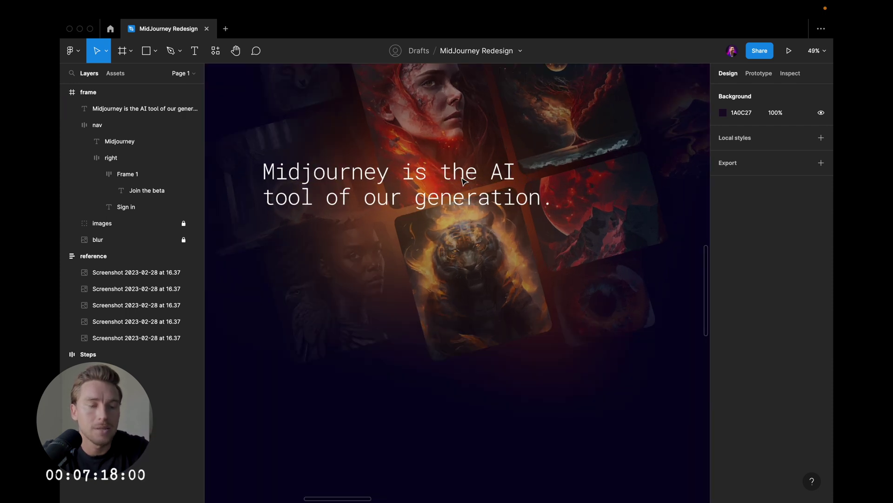
pyautogui.scroll(3, 465, 182)
pyautogui.scroll(-3, 413, 173)
pyautogui.moveTo(414, 174); pyautogui.dragTo(454, 327)
pyautogui.click(735, 380)
pyautogui.click(797, 336)
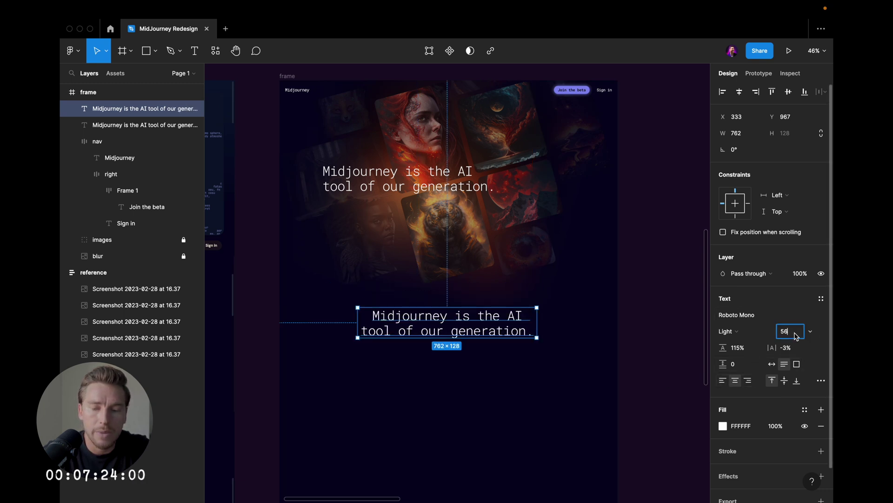
pyautogui.write('96')
pyautogui.press('Return')
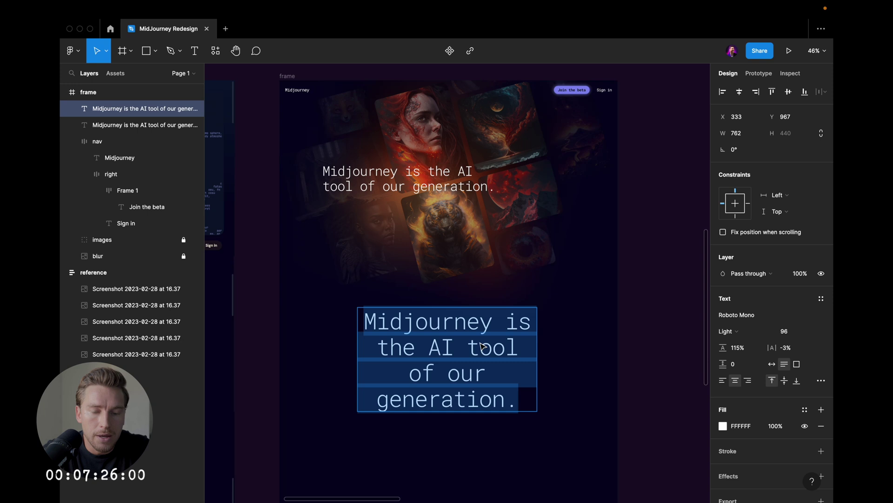
pyautogui.moveTo(475, 355); pyautogui.dragTo(468, 355)
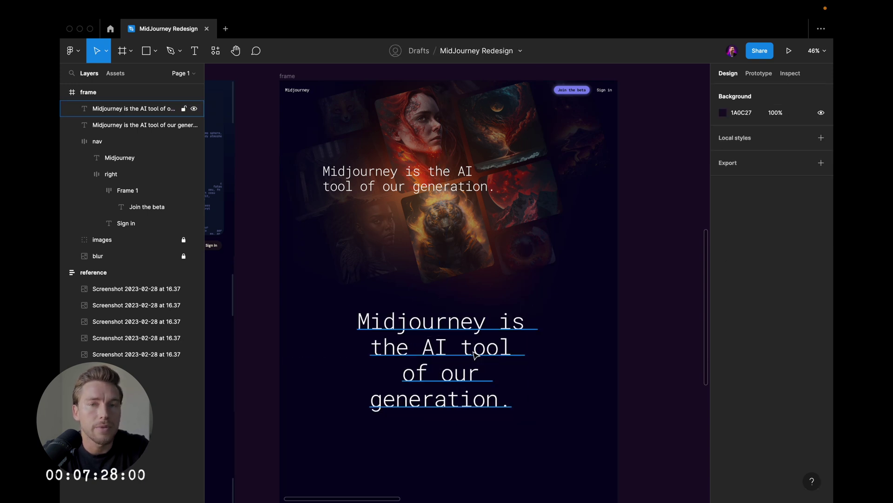
# - Replace the lower headline's text with "Just enter a prompt,"
pyautogui.doubleClick(469, 349)
pyautogui.write('Just eneter')
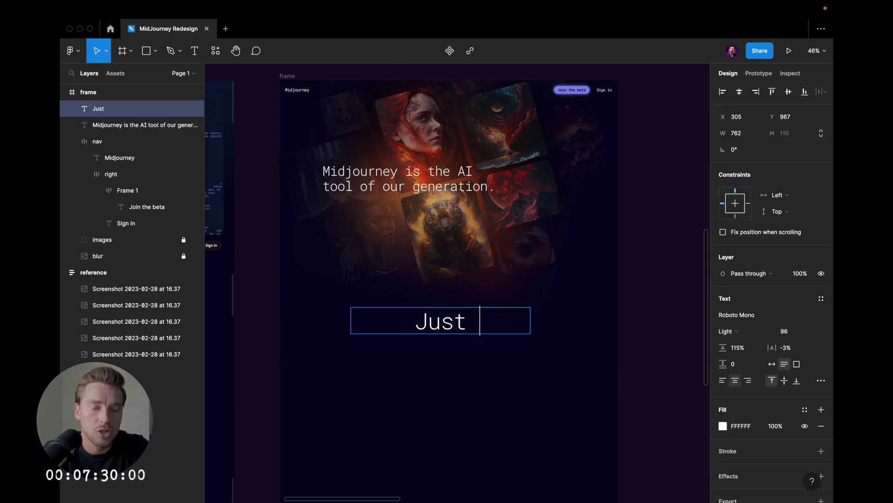
pyautogui.press('BackSpace')
pyautogui.press('BackSpace')
pyautogui.press('BackSpace')
pyautogui.press('BackSpace')
pyautogui.write('ter a')
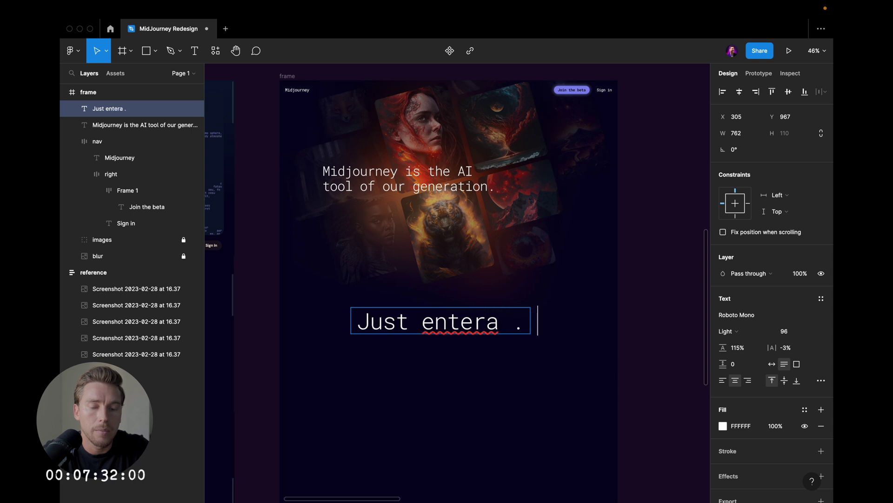
pyautogui.press('BackSpace')
pyautogui.press('BackSpace')
pyautogui.write('a p')
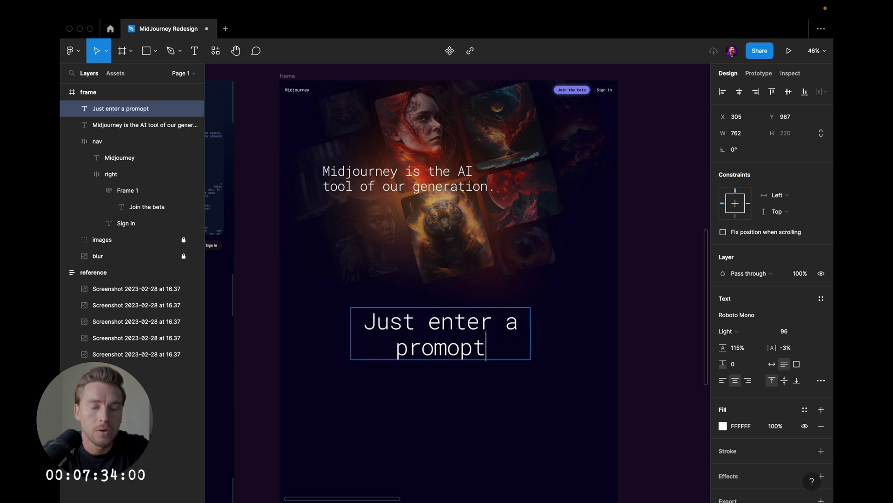
pyautogui.write('romopt')
pyautogui.press('BackSpace')
pyautogui.write('t,')
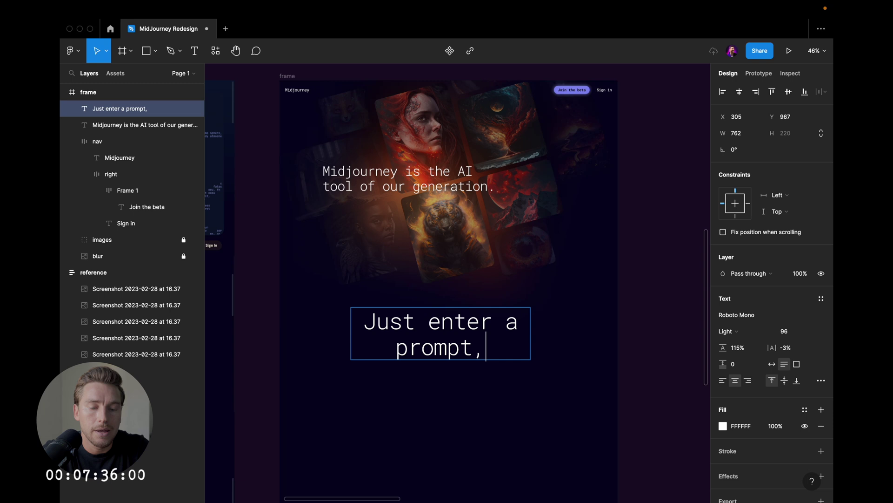
# - Complete the lower headline as "Just enter a prompt and see the magic happen." and widen its text box to about 1238
pyautogui.press('BackSpace')
pyautogui.write('and see the magic')
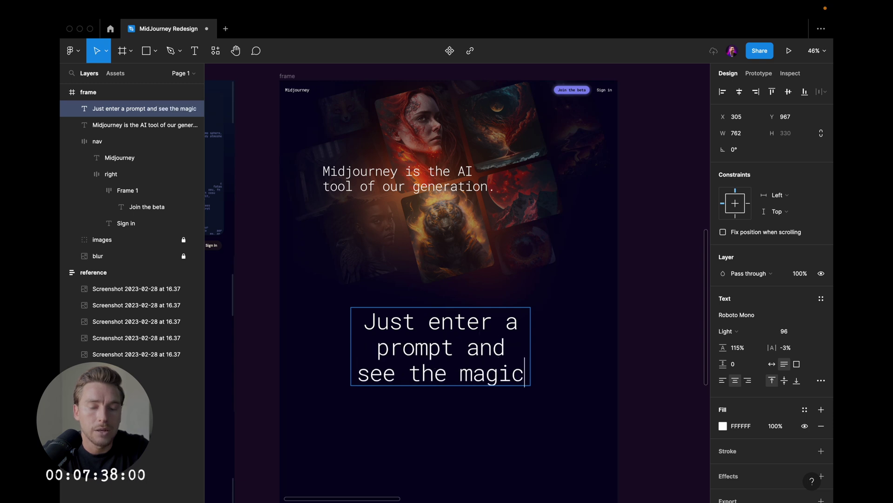
pyautogui.write(' happen.')
pyautogui.press('Escape')
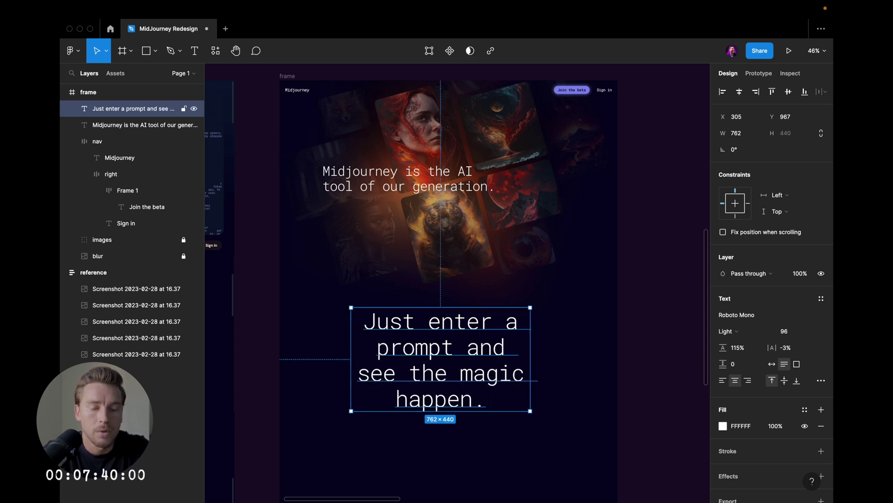
pyautogui.moveTo(530, 349); pyautogui.dragTo(588, 347)
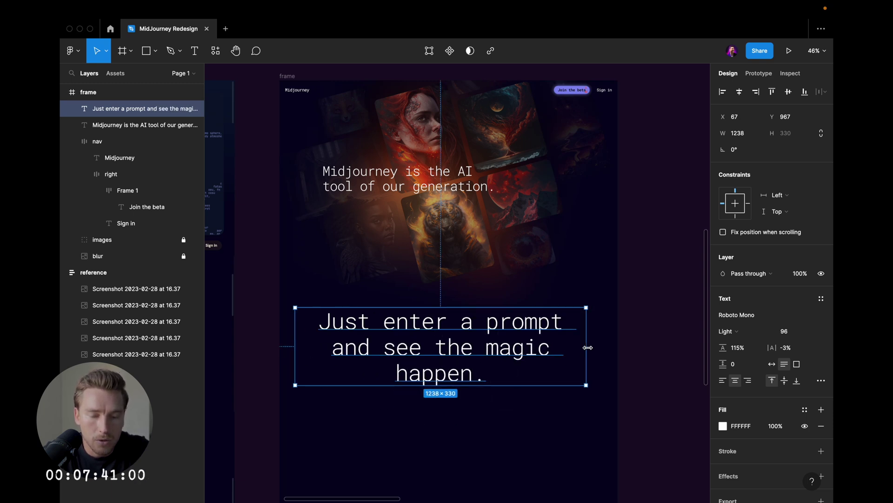
# - Shorten the lower headline to "Enter a prompt see the magic happen."
pyautogui.doubleClick(463, 344)
pyautogui.click(391, 326)
pyautogui.press('BackSpace')
pyautogui.press('BackSpace')
pyautogui.press('BackSpace')
pyautogui.press('BackSpace')
pyautogui.press('BackSpace')
pyautogui.press('BackSpace')
pyautogui.write('E')
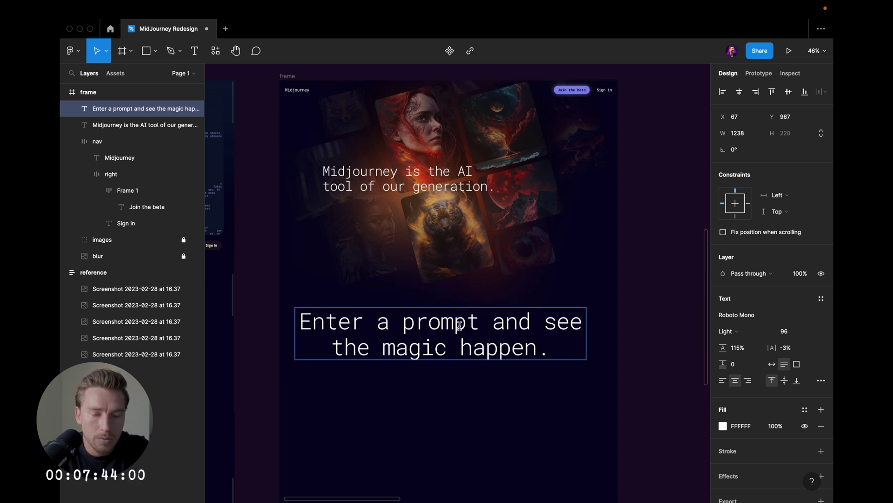
pyautogui.press('BackSpace')
pyautogui.press('BackSpace')
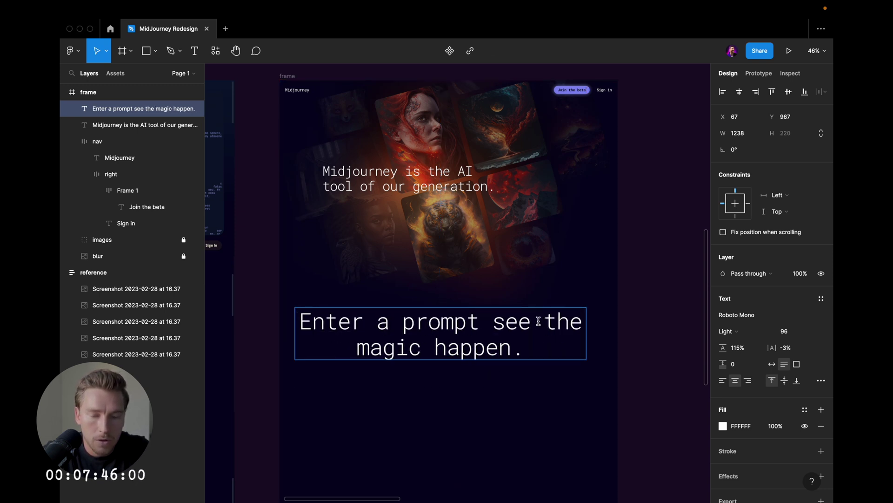
# - Reword the lower headline as "Enter a prompt, watch the magic happen."
pyautogui.write('w')
pyautogui.press('BackSpace')
pyautogui.press('BackSpace')
pyautogui.press('BackSpace')
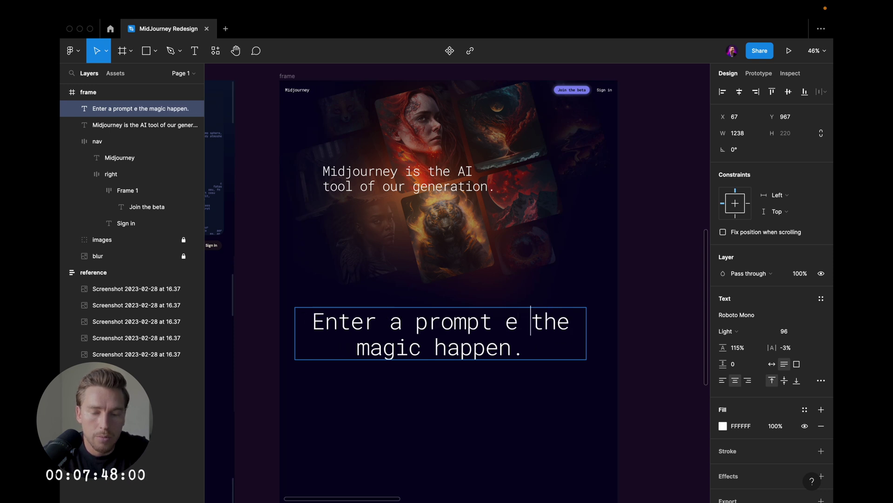
pyautogui.press('BackSpace')
pyautogui.press('BackSpace')
pyautogui.write(', watr')
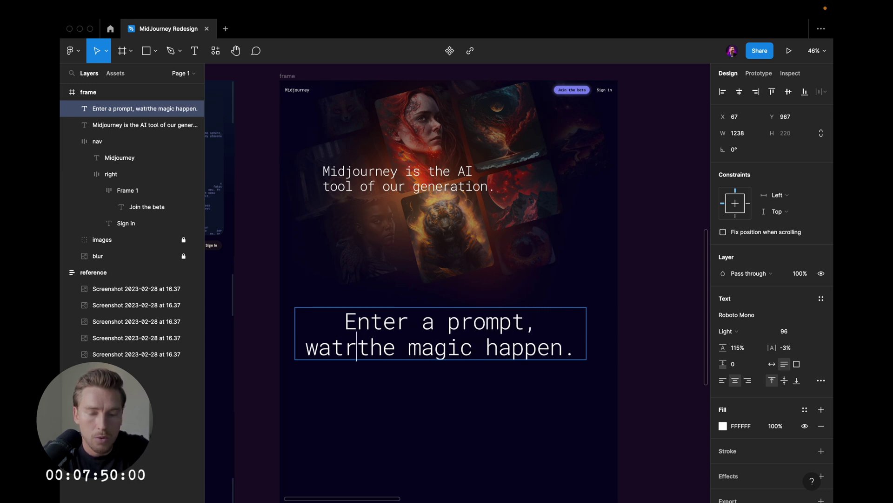
pyautogui.press('BackSpace')
pyautogui.write('ch')
pyautogui.press('Escape')
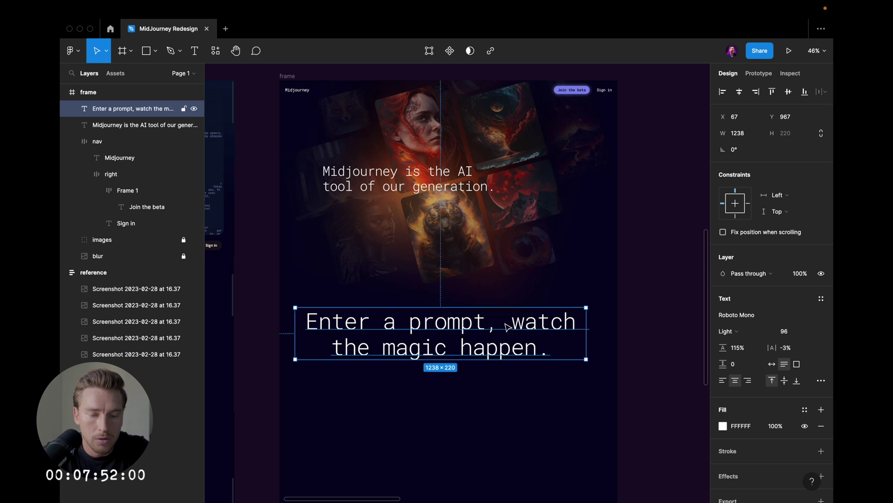
# - Set the lower headline's font size to 72 and narrow its text box to 966 wide, keeping it centred
pyautogui.press('Escape')
pyautogui.scroll(1, 506, 324)
pyautogui.click(526, 343)
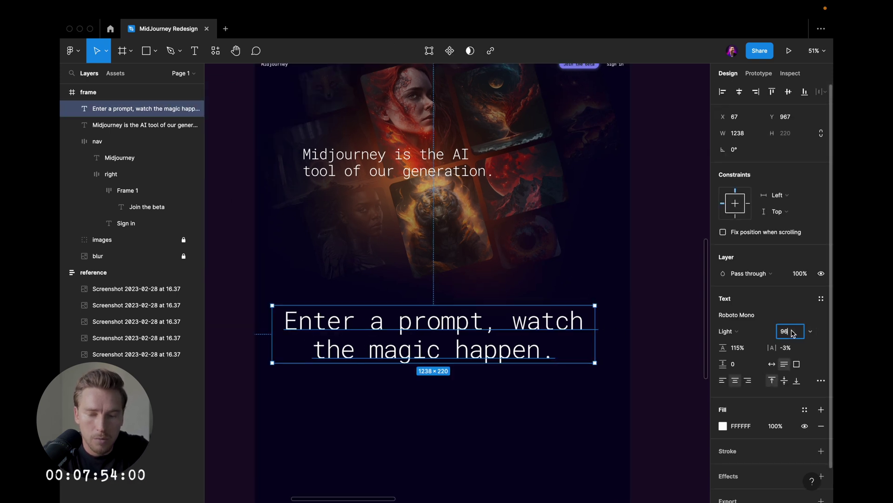
pyautogui.write('72')
pyautogui.press('Return')
pyautogui.moveTo(595, 319); pyautogui.dragTo(559, 319)
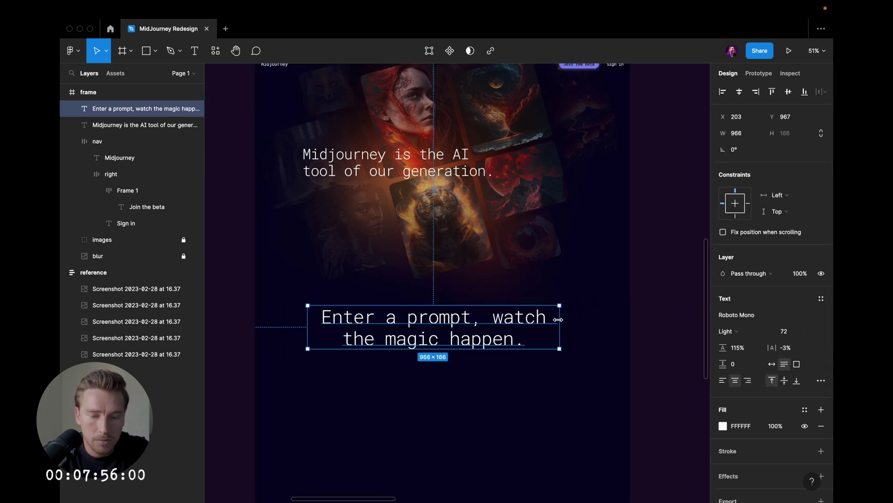
# - Move the lower headline down to Y 1034, farther below the image collage
pyautogui.hotkey('shift', 'Down')
pyautogui.hotkey('shift', 'Down')
pyautogui.hotkey('shift', 'Down')
pyautogui.hotkey('shift', 'Down')
pyautogui.hotkey('shift', 'Down')
pyautogui.hotkey('shift', 'Down')
pyautogui.hotkey('shift', 'Down')
pyautogui.hotkey('shift', 'Down')
pyautogui.press('Escape')
pyautogui.scroll(5, 476, 339)
pyautogui.press('super+backslash')
pyautogui.hotkey('ctrl', '\\')
pyautogui.scroll(-2, 478, 342)
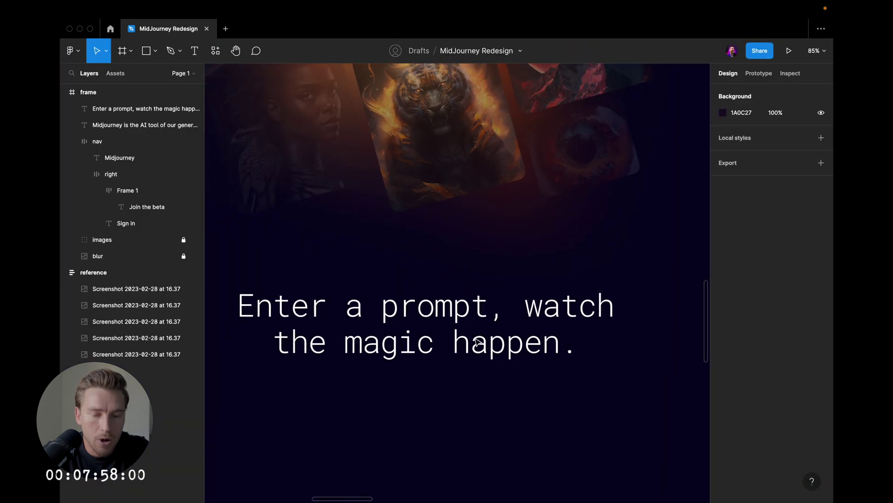
# - Remove the space after the comma in the lower headline and put it back
pyautogui.doubleClick(528, 308)
pyautogui.click(523, 307)
pyautogui.press('BackSpace')
pyautogui.click(530, 313)
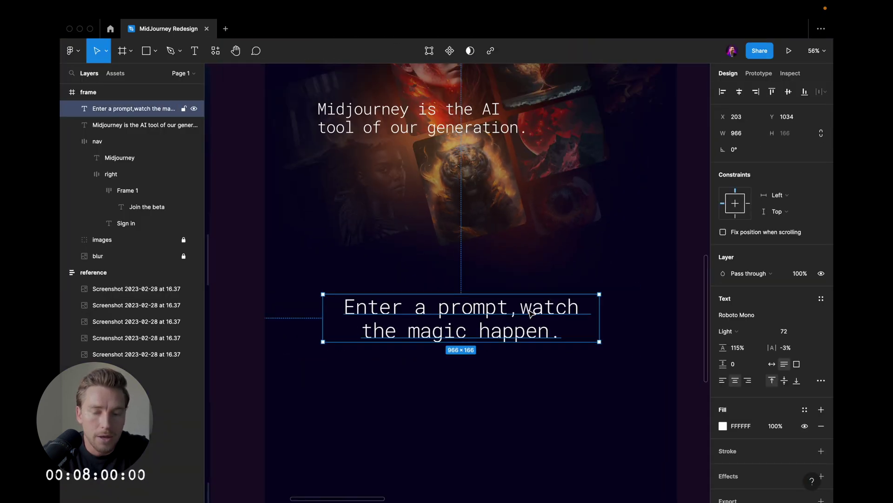
pyautogui.doubleClick(521, 308)
pyautogui.click(521, 308)
pyautogui.press('Escape')
pyautogui.press('Escape')
pyautogui.scroll(-3, 521, 308)
pyautogui.scroll(3, 438, 283)
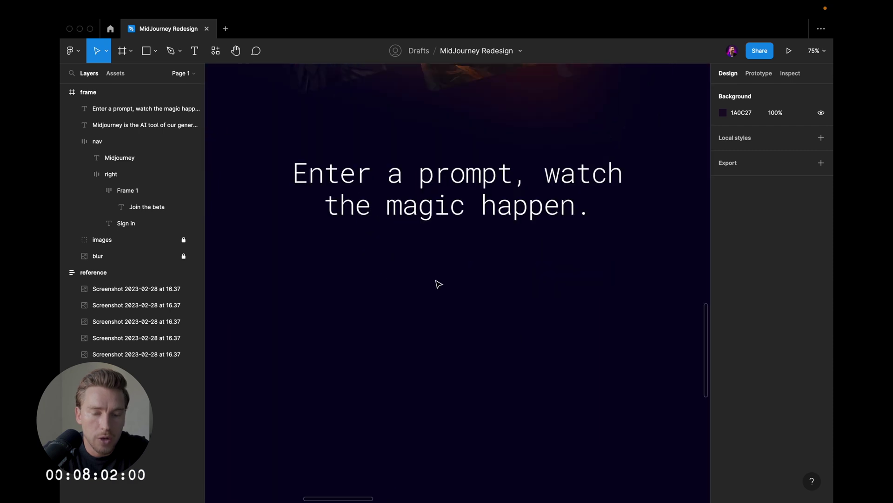
# - Add a new text layer reading "/imagine" beneath the lower headline
pyautogui.press('t')
pyautogui.click(424, 285)
pyautogui.scroll(-3, 517, 303)
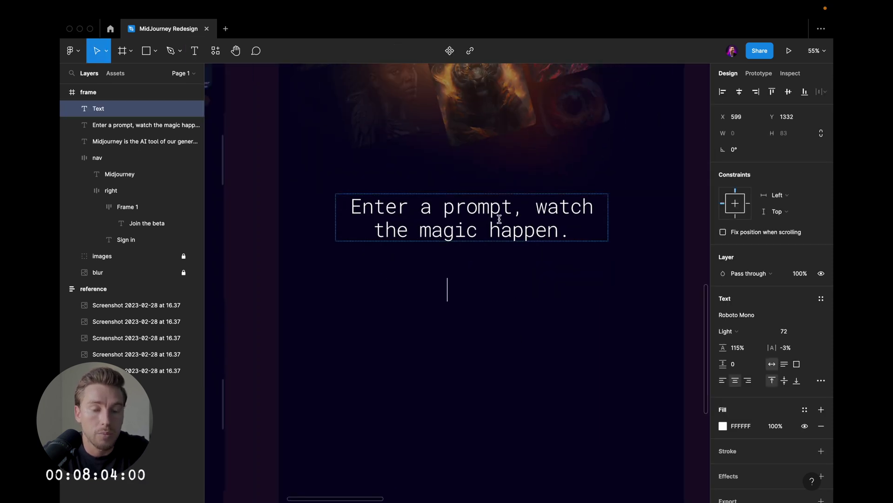
pyautogui.scroll(3, 499, 219)
pyautogui.scroll(2, 500, 219)
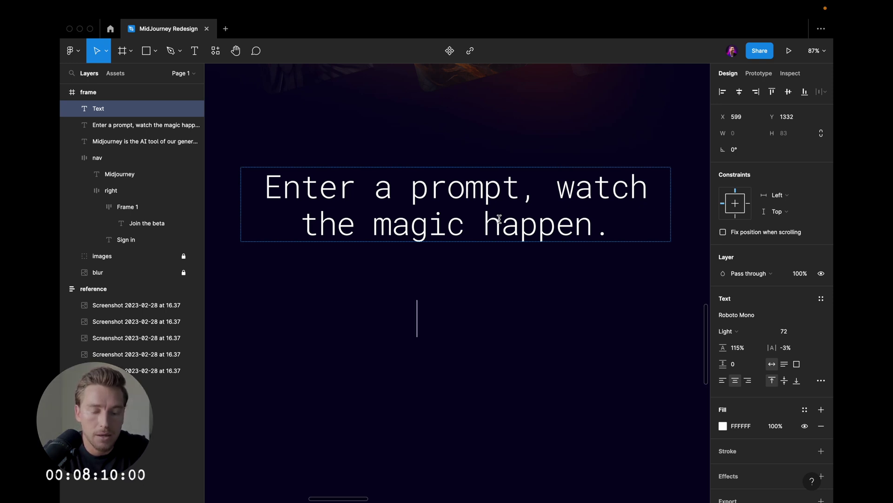
pyautogui.write('/imagine')
pyautogui.scroll(-3, 496, 304)
pyautogui.scroll(2, 496, 304)
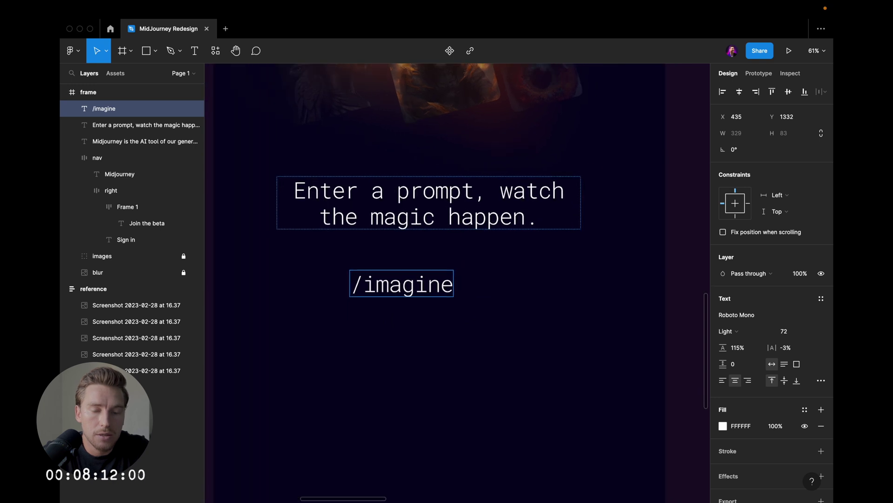
pyautogui.hscroll(1, 520, 292)
pyautogui.scroll(-1, 520, 292)
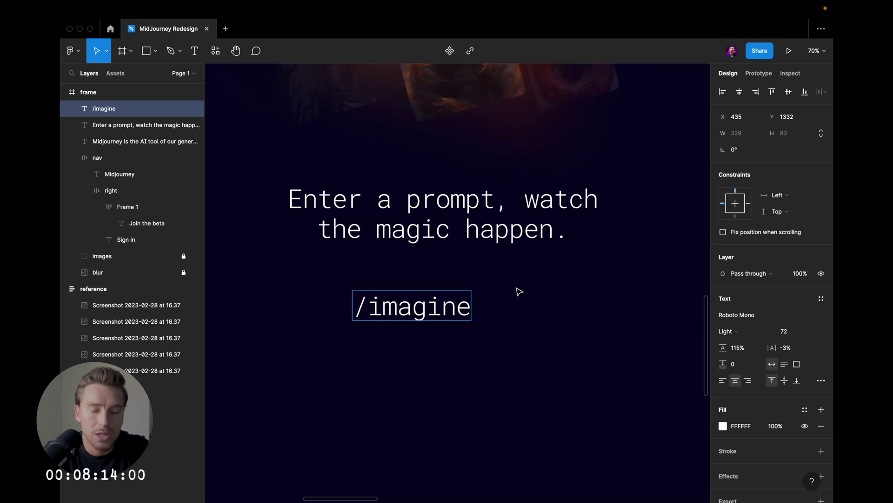
# - Extend the prompt text so it reads "/imagine 8k vivid wallpaper"
pyautogui.write('8k wall')
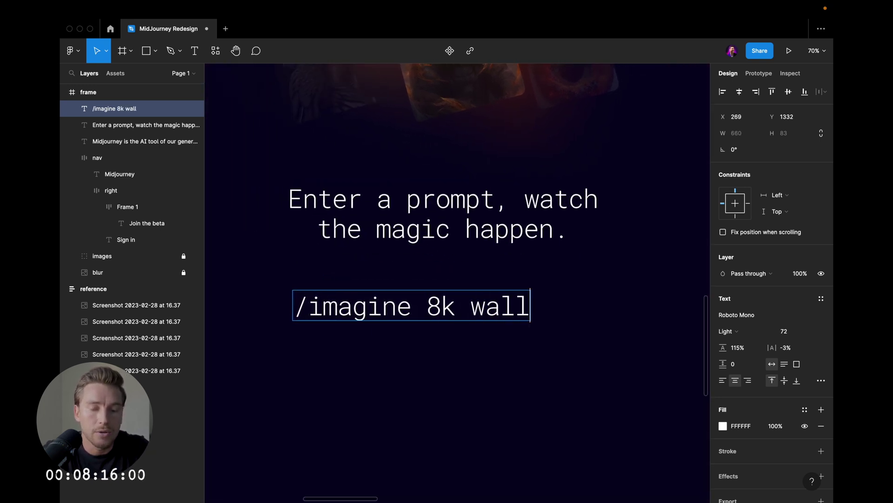
pyautogui.write('paper')
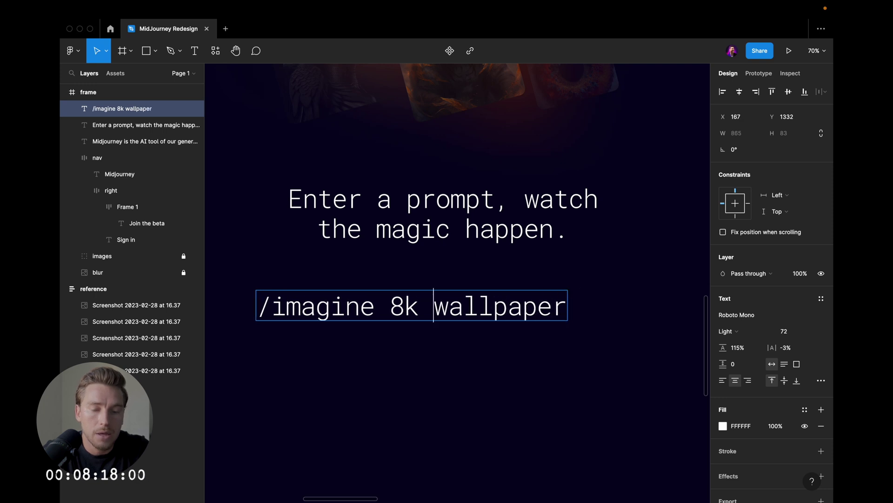
pyautogui.write('vivid')
pyautogui.press('Escape')
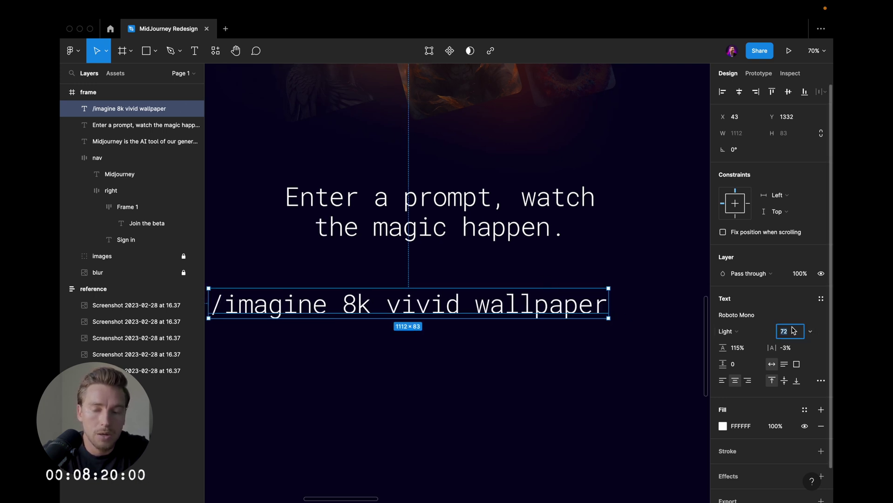
# - Reduce the prompt text's font size to 40 and move it up closer beneath the lower headline
pyautogui.hotkey('shift', 'Down')
pyautogui.hotkey('shift', 'Down')
pyautogui.hotkey('shift', 'Up')
pyautogui.hotkey('shift', 'Down')
pyautogui.hotkey('shift', 'Down')
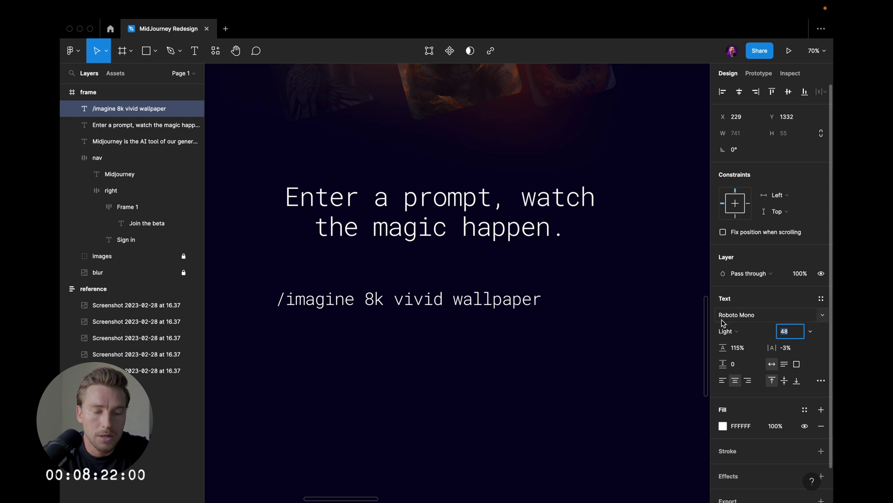
pyautogui.hotkey('shift', 'Down')
pyautogui.press('Return')
pyautogui.moveTo(402, 298); pyautogui.dragTo(445, 282)
# - Wrap the prompt text in an auto layout frame with horizontal and vertical padding of 24
pyautogui.hotkey('shift', 'a')
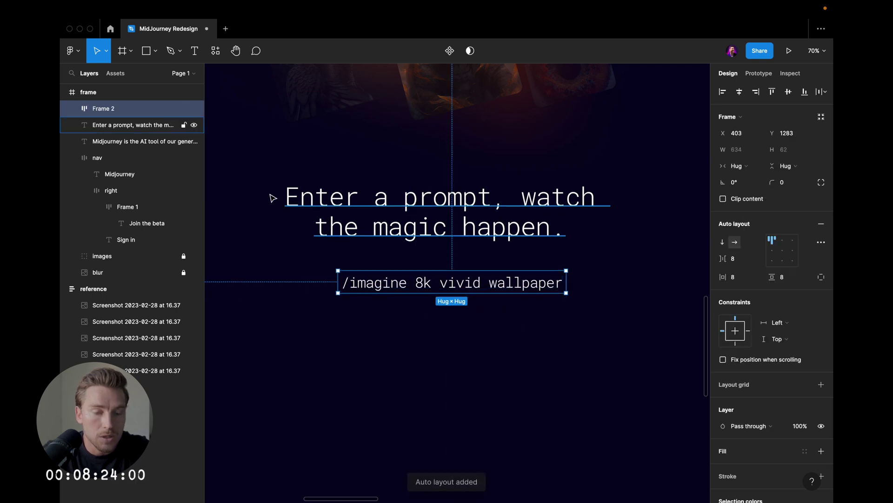
pyautogui.click(733, 277)
pyautogui.write('24')
pyautogui.press('Return')
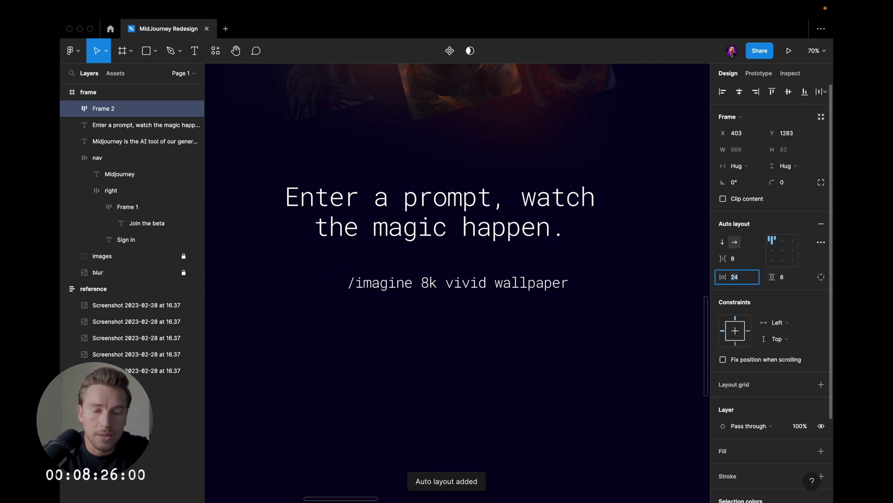
pyautogui.click(772, 279)
pyautogui.write('24')
pyautogui.press('Return')
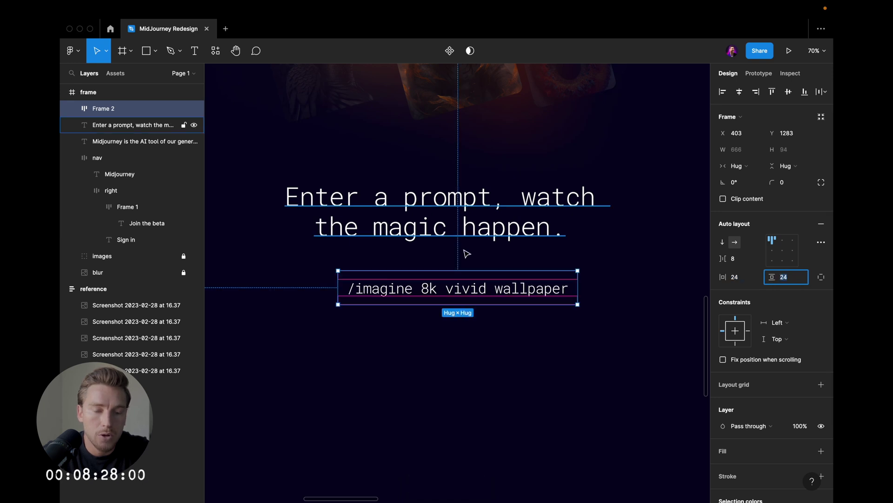
pyautogui.press('Escape')
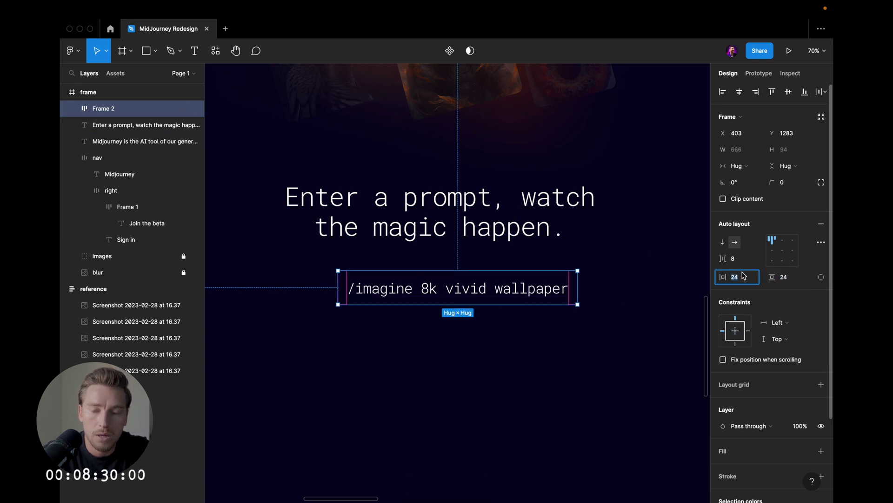
# - Set the prompt frame's horizontal padding to 32 and give the frame a white fill (FFFFFF)
pyautogui.write('32')
pyautogui.press('Return')
pyautogui.click(821, 451)
pyautogui.press('Escape')
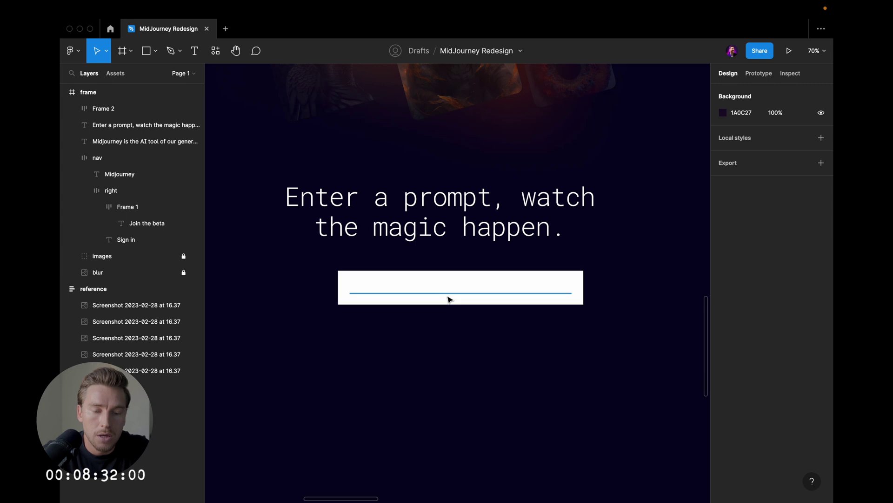
# - Colour the prompt text with the dark page background sampled as 060520 and set its weight to Regular
pyautogui.keyDown('super'); pyautogui.click(448, 295); pyautogui.keyUp('super')
pyautogui.press('i')
pyautogui.click(461, 322)
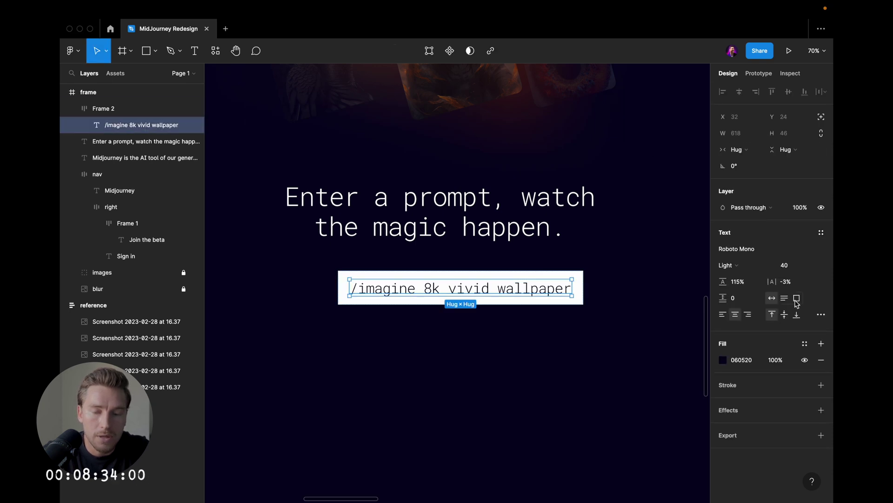
pyautogui.click(740, 265)
pyautogui.click(742, 278)
pyautogui.click(618, 271)
pyautogui.scroll(-3, 510, 268)
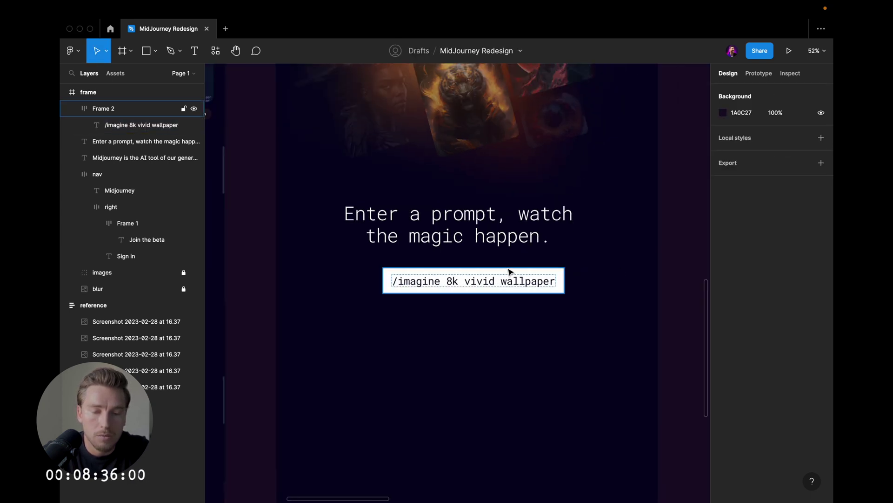
# - Round the prompt box's corners to a radius of 16 and centre the box horizontally on the page frame
pyautogui.click(498, 271)
pyautogui.scroll(2, 498, 269)
pyautogui.click(787, 182)
pyautogui.write('8')
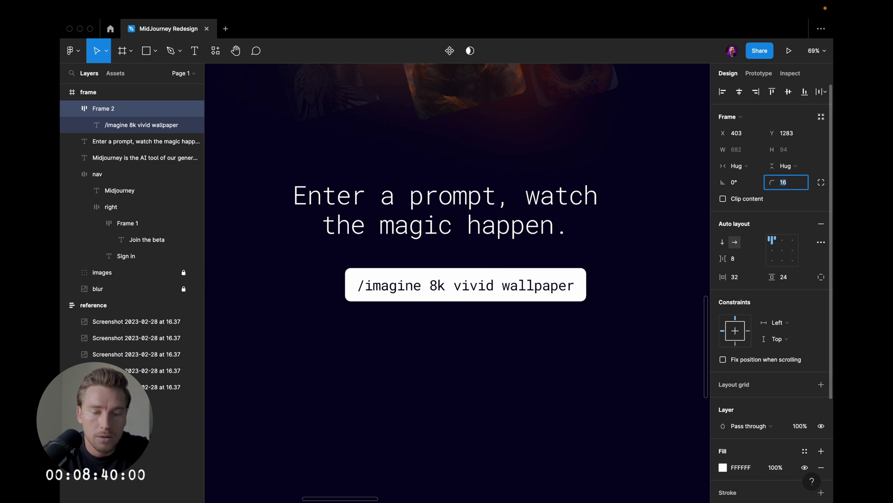
pyautogui.click(660, 248)
pyautogui.click(496, 283)
pyautogui.hotkey('alt', 'h')
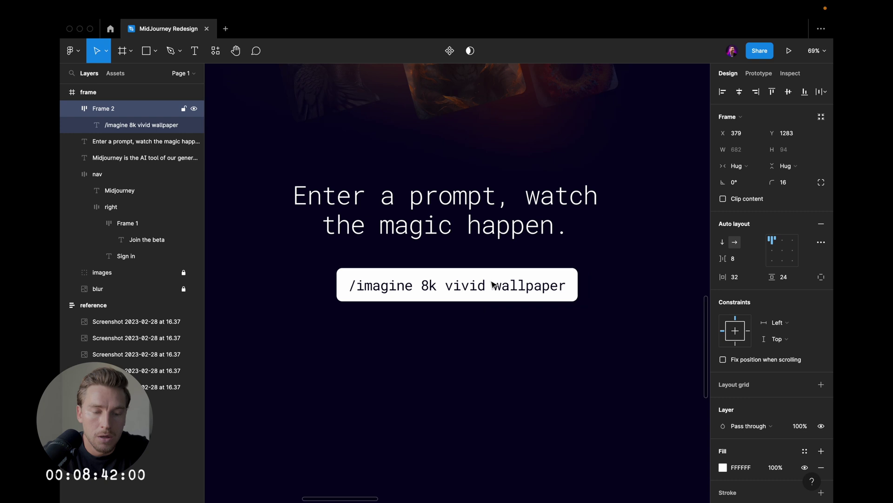
# - Give the prompt text a gradient fill running horizontally from dark at its start to transparent at its end
pyautogui.doubleClick(493, 285)
pyautogui.click(723, 360)
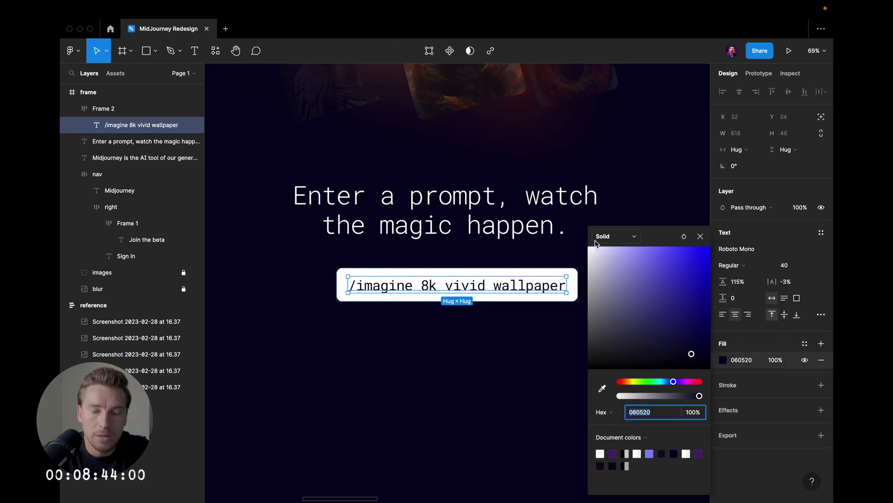
pyautogui.click(603, 234)
pyautogui.click(609, 253)
pyautogui.moveTo(456, 278); pyautogui.dragTo(355, 288)
pyautogui.moveTo(456, 294); pyautogui.dragTo(560, 285)
pyautogui.press('Escape')
pyautogui.scroll(-3, 560, 284)
# - Move the prompt box up to Y 1267 and set its padding to 40 horizontally and 32 vertically
pyautogui.click(544, 295)
pyautogui.scroll(5, 545, 298)
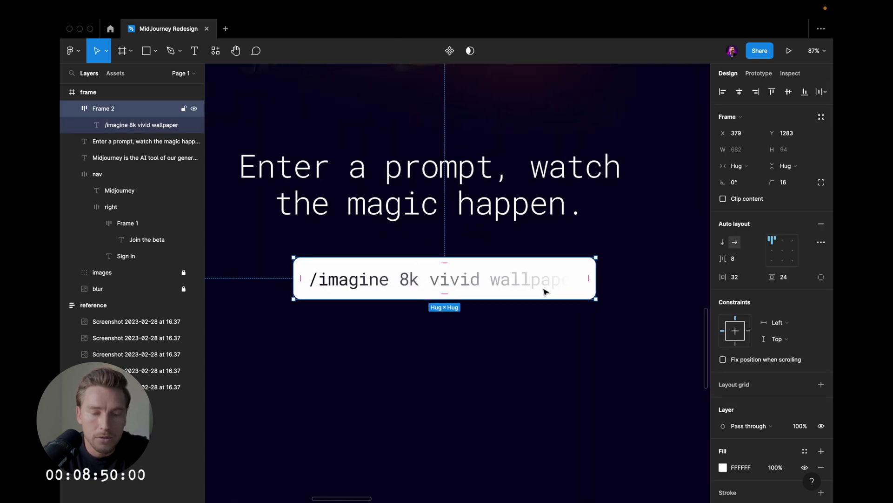
pyautogui.moveTo(772, 276); pyautogui.dragTo(776, 276)
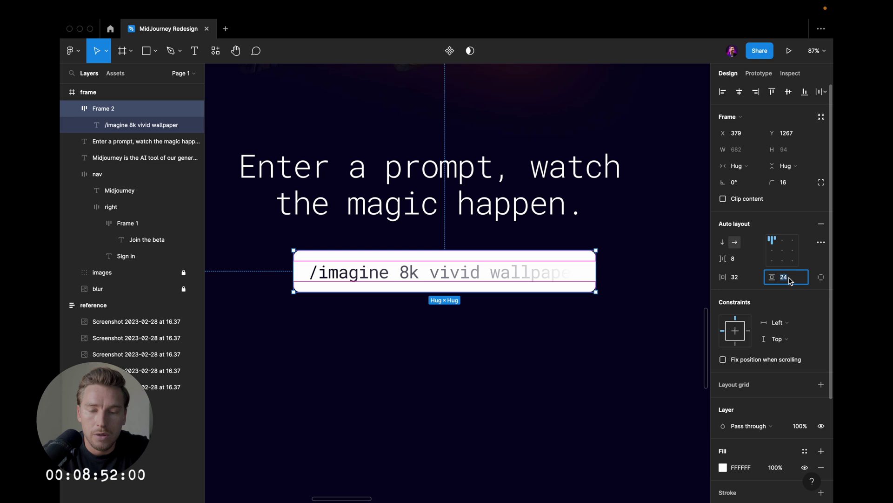
pyautogui.hotkey('shift', 'Up')
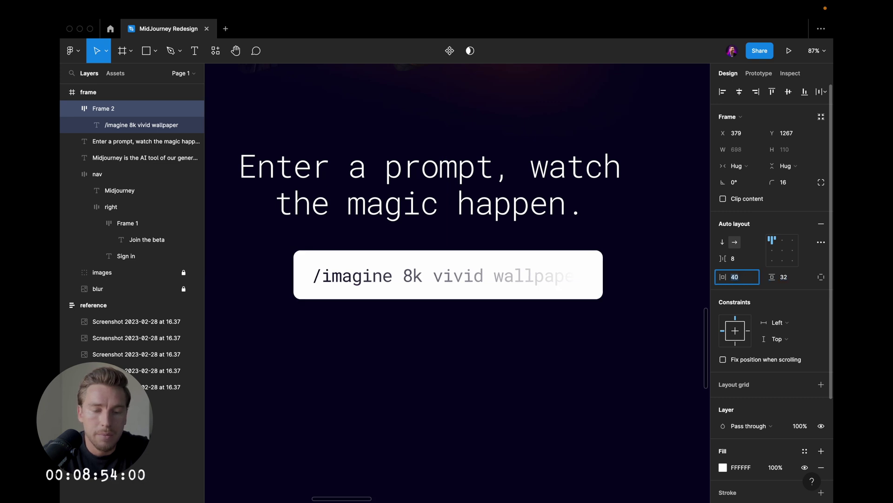
# - Centre the resized prompt box horizontally on the page frame again
pyautogui.press('Escape')
pyautogui.scroll(-5, 408, 221)
pyautogui.click(444, 266)
pyautogui.hotkey('alt', 'h')
pyautogui.press('Escape')
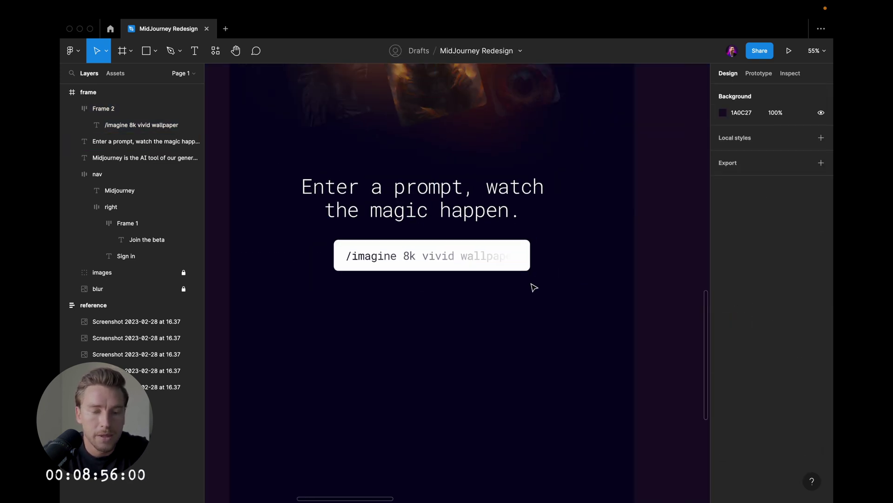
# - Combine the lower headline and the prompt box in a vertical auto layout with a spacing of 64
pyautogui.moveTo(534, 288); pyautogui.dragTo(319, 170)
pyautogui.hotkey('shift', 'a')
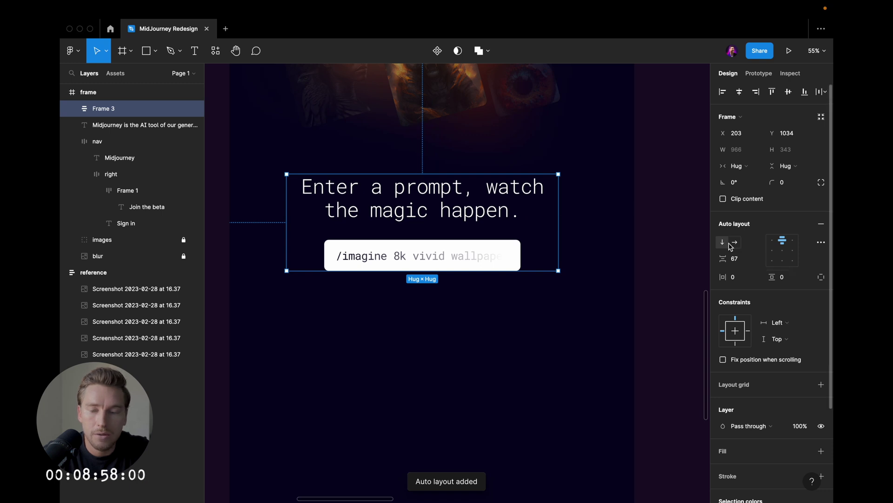
pyautogui.click(743, 258)
pyautogui.write('64')
pyautogui.press('Return')
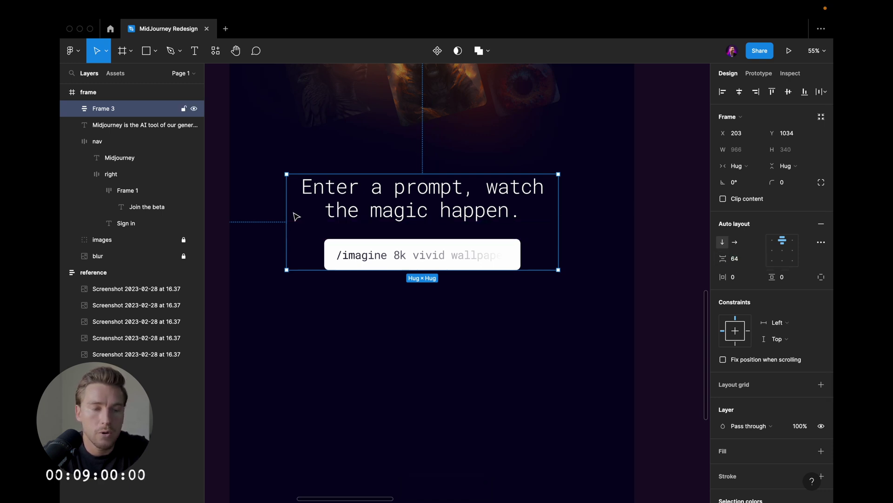
# - Rename the combined headline and prompt frame to "2nd heading" and centre it horizontally on the page frame
pyautogui.doubleClick(105, 109)
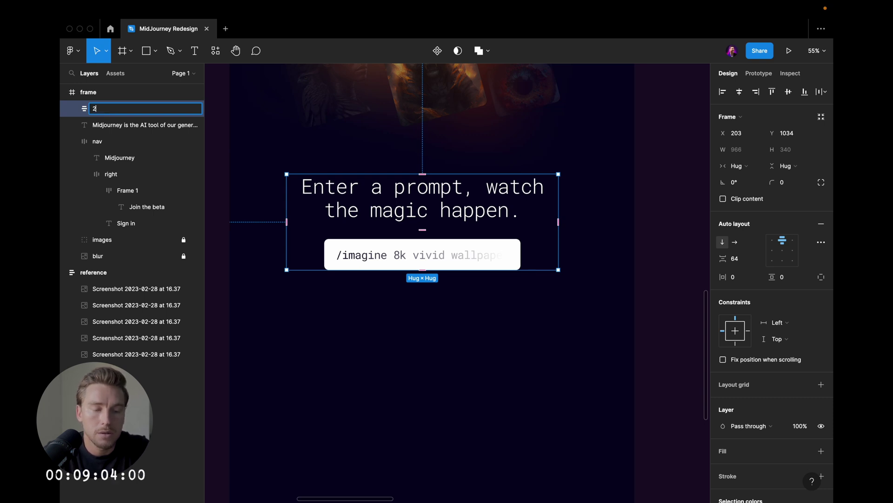
pyautogui.press('Return')
pyautogui.click(478, 273)
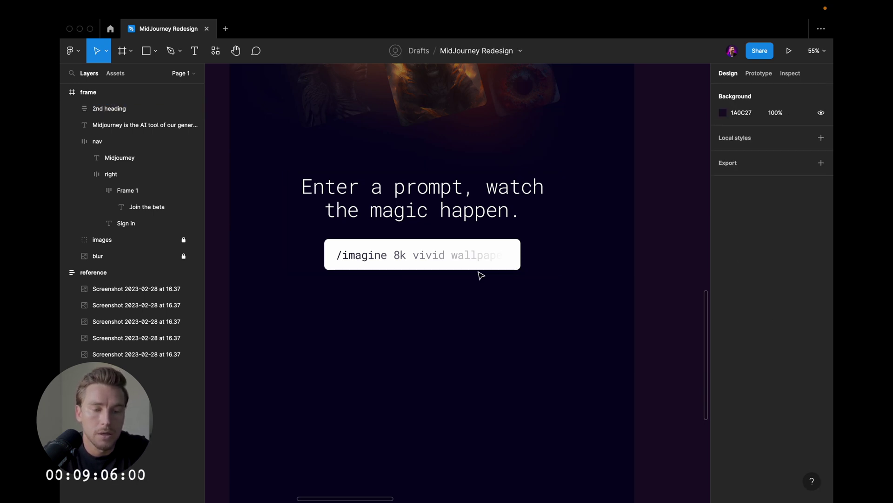
pyautogui.click(432, 242)
pyautogui.hotkey('alt', 'h')
pyautogui.press('Escape')
# - Reduce the vertical spacing between the lower headline and the prompt box in the "2nd heading" auto layout frame
pyautogui.scroll(6, 463, 229)
pyautogui.scroll(2, 465, 233)
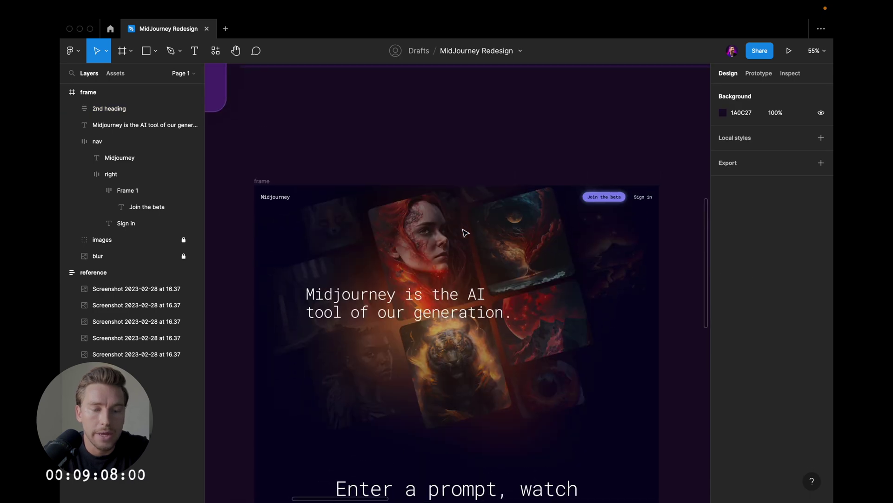
pyautogui.scroll(-6, 463, 232)
pyautogui.scroll(-3, 460, 228)
pyautogui.scroll(4, 454, 222)
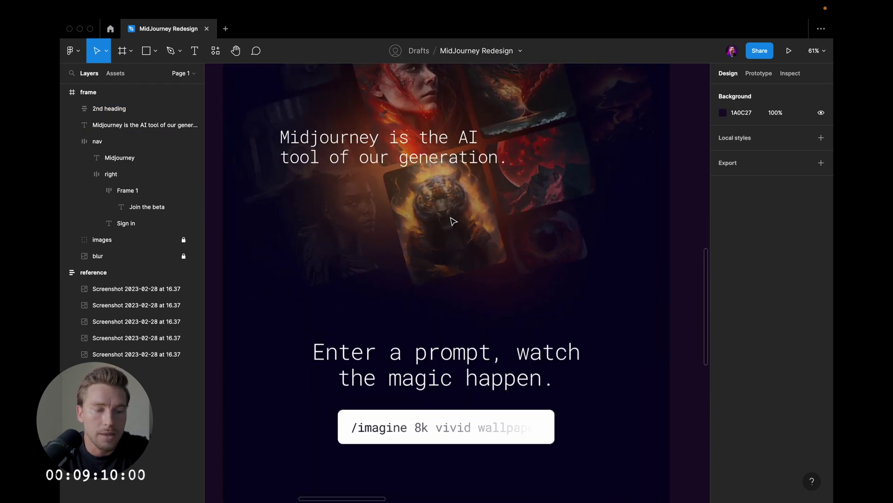
pyautogui.scroll(-2, 455, 232)
pyautogui.click(460, 304)
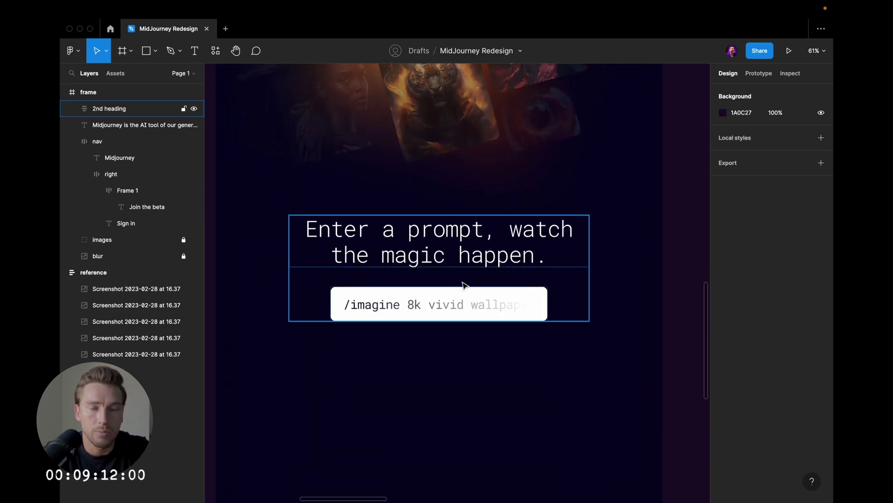
pyautogui.scroll(-2, 463, 285)
pyautogui.click(461, 295)
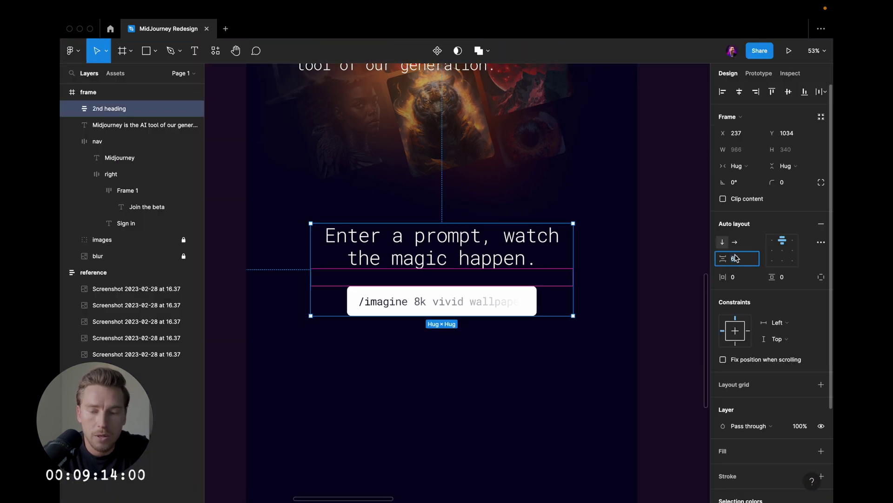
pyautogui.press('Return')
# - Examine the prompt section with the interface hidden and check how it sits in the whole page layout
pyautogui.click(519, 321)
pyautogui.scroll(2, 494, 333)
pyautogui.press('super+backslash')
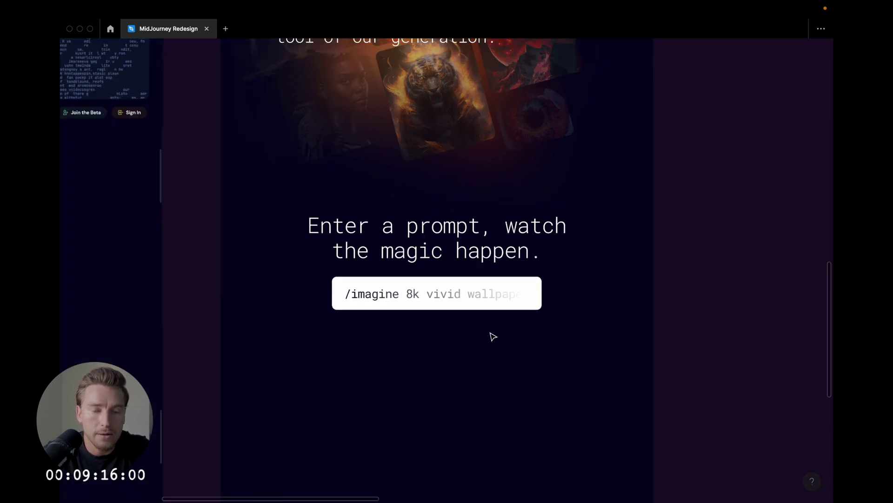
pyautogui.press('super+backslash')
pyautogui.scroll(1, 492, 336)
pyautogui.scroll(-5, 493, 336)
pyautogui.hscroll(1, 493, 336)
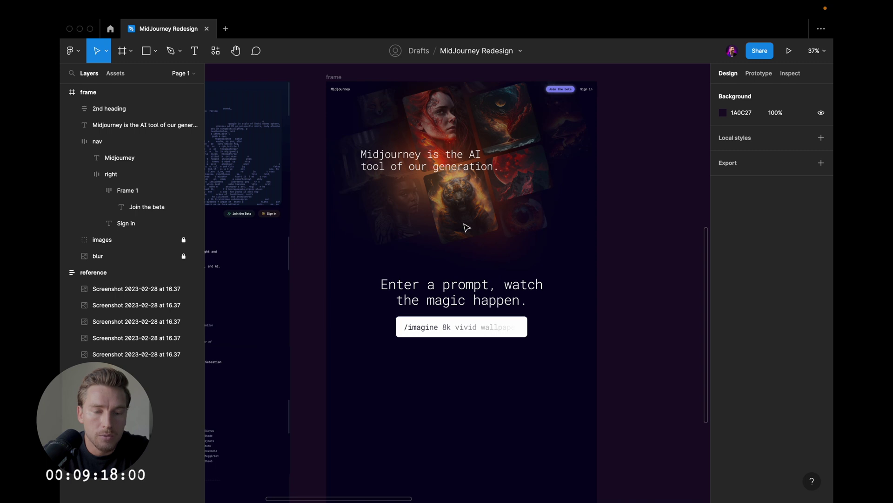
# - Duplicate the hero collage's images group within the page frame and set the copy's opacity to 100%
pyautogui.click(111, 240)
pyautogui.scroll(3, 355, 119)
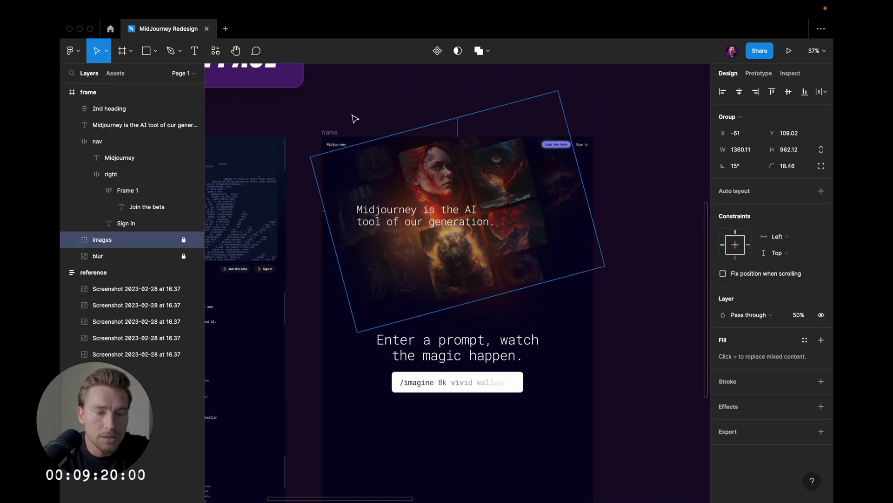
pyautogui.click(329, 133)
pyautogui.hotkey('ctrl', 'v')
pyautogui.press('0')
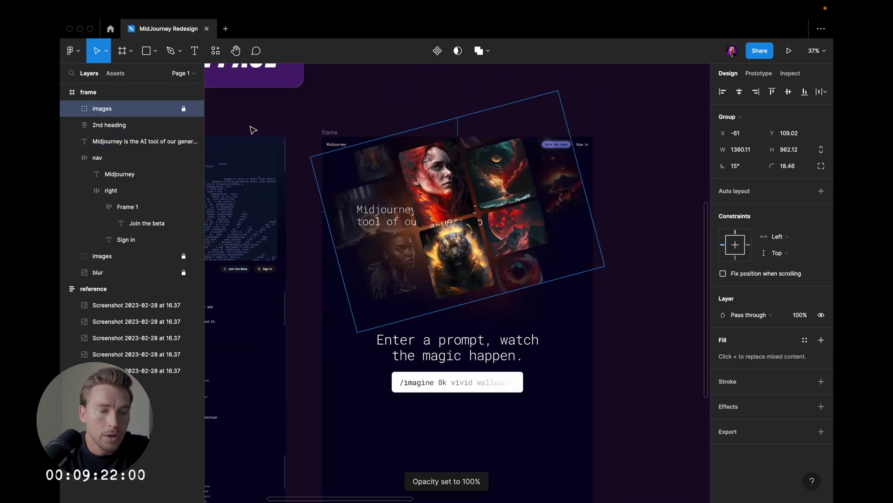
# - Move the copied images group down to Y 938.02 and send it behind the lower headline and prompt box
pyautogui.moveTo(428, 186); pyautogui.dragTo(428, 345)
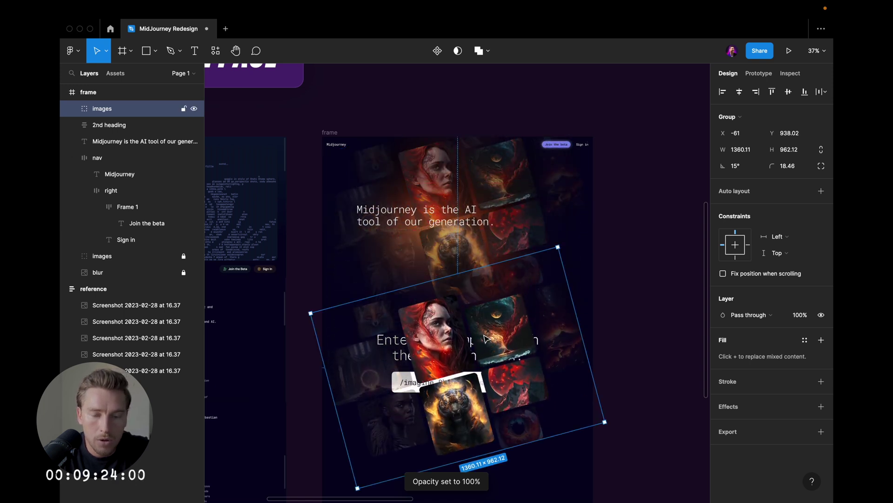
pyautogui.rightClick(486, 345)
pyautogui.click(534, 280)
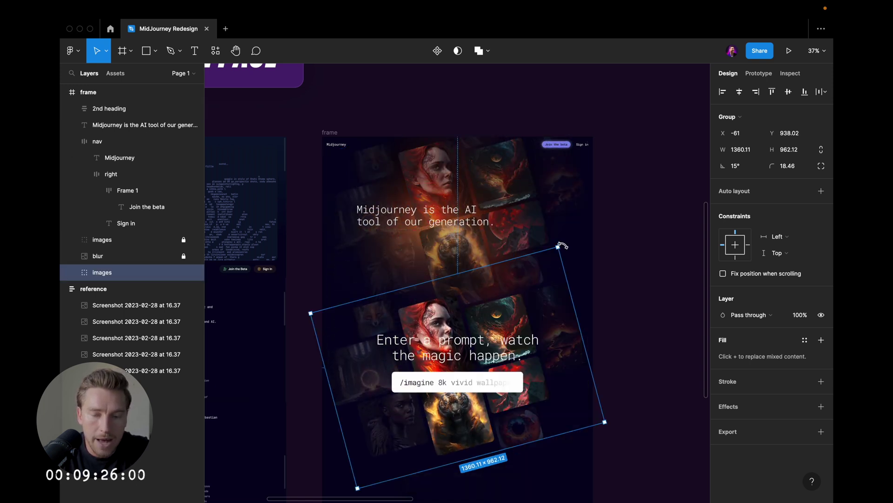
# - Rotate the copied images group to 0° and scale it down to sit behind the prompt section
pyautogui.moveTo(562, 245); pyautogui.dragTo(586, 295)
pyautogui.moveTo(585, 334); pyautogui.dragTo(534, 330)
pyautogui.scroll(5, 533, 329)
pyautogui.press('Escape')
pyautogui.scroll(-5, 492, 329)
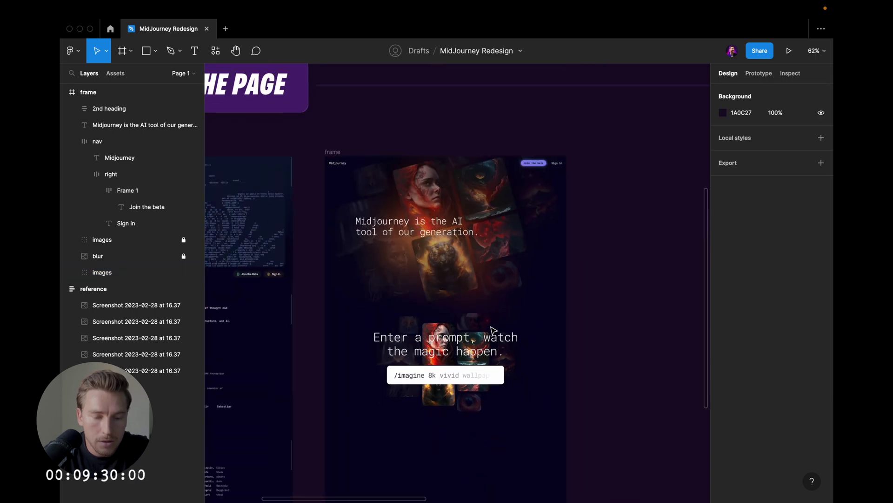
pyautogui.moveTo(538, 432); pyautogui.dragTo(432, 333)
pyautogui.scroll(3, 431, 298)
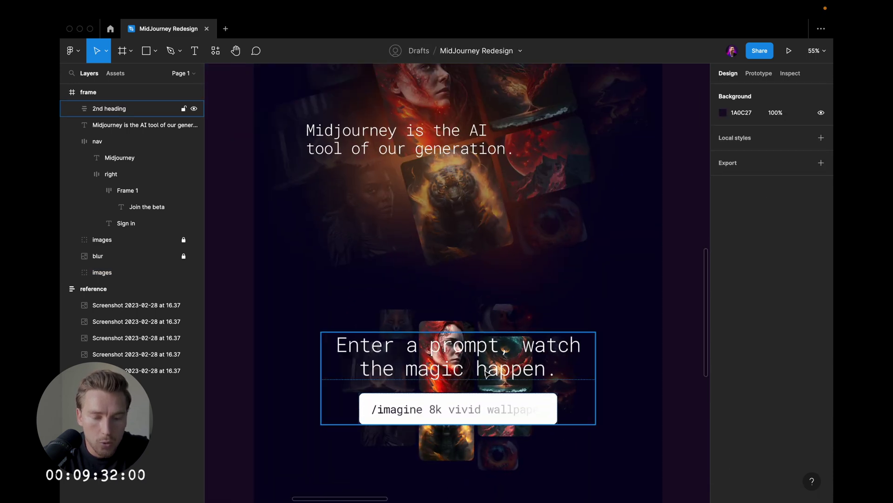
# - Nudge the "2nd heading" frame slightly down over the copied collage
pyautogui.click(499, 369)
pyautogui.hotkey('shift', 'Up')
pyautogui.hotkey('shift', 'Up')
pyautogui.press('Escape')
# - Set the opacity of the red-haired woman image and the teal landscape image beside it to 75% in the copied collage
pyautogui.keyDown('super'); pyautogui.click(441, 339); pyautogui.keyUp('super')
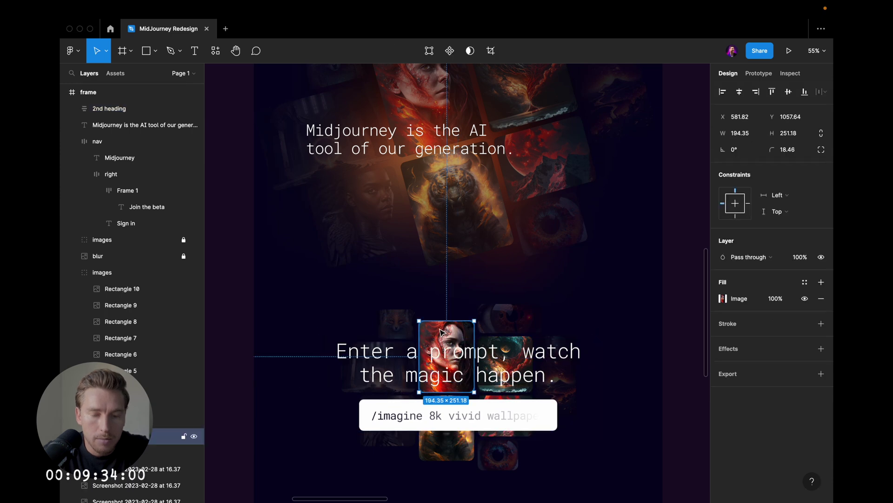
pyautogui.scroll(-2, 441, 334)
pyautogui.scroll(2, 441, 333)
pyautogui.hscroll(-1, 442, 332)
pyautogui.press('7')
pyautogui.press('5')
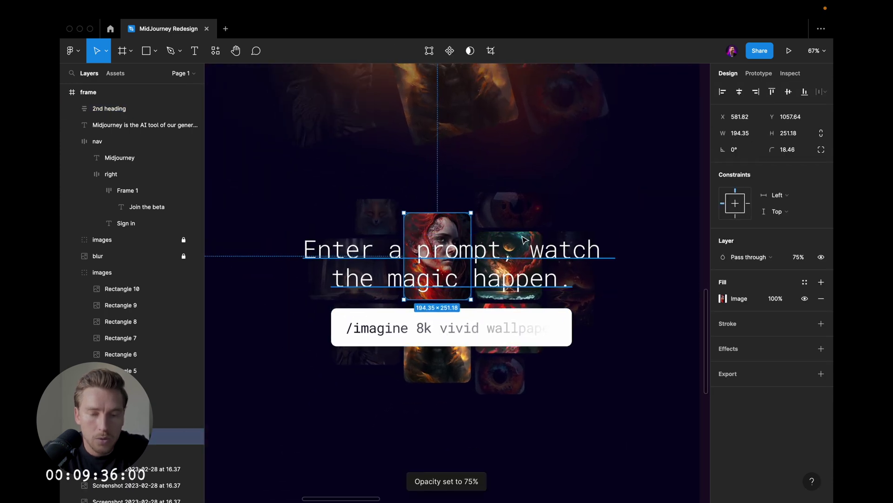
pyautogui.keyDown('super'); pyautogui.click(521, 236); pyautogui.keyUp('super')
pyautogui.press('7')
pyautogui.press('5')
pyautogui.press('Escape')
# - Set the opacity of the tiger image behind the prompt box to 65%
pyautogui.keyDown('super'); pyautogui.click(456, 376); pyautogui.keyUp('super')
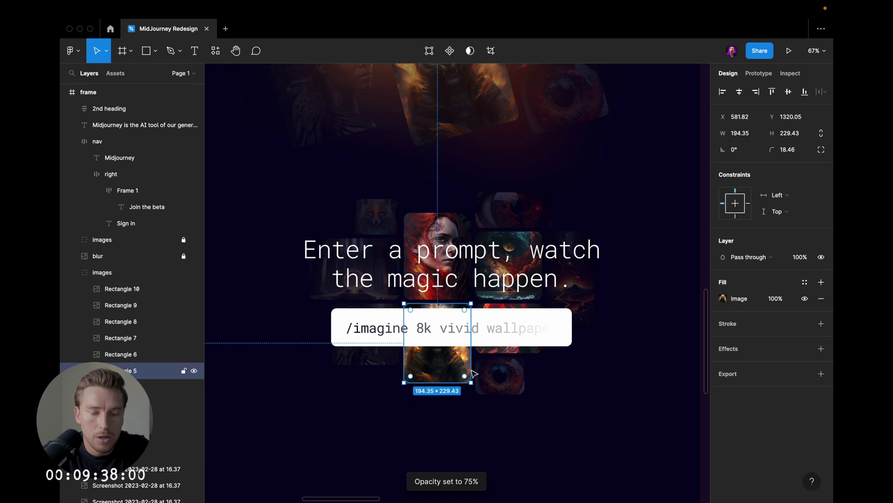
pyautogui.press('6')
pyautogui.press('5')
pyautogui.press('Escape')
# - Set the opacity of the whole copied images group behind the prompt section to 50%
pyautogui.scroll(-3, 554, 341)
pyautogui.scroll(3, 567, 326)
pyautogui.click(503, 219)
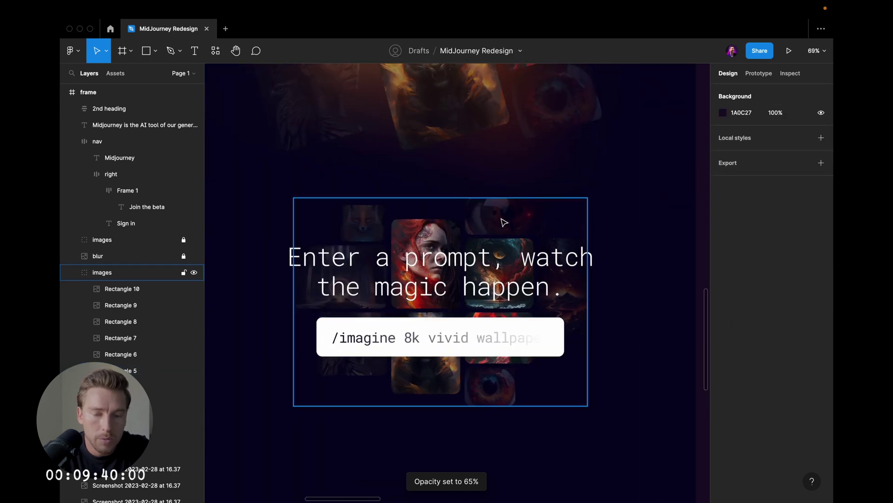
pyautogui.press('5')
pyautogui.scroll(-5, 550, 196)
pyautogui.press('Escape')
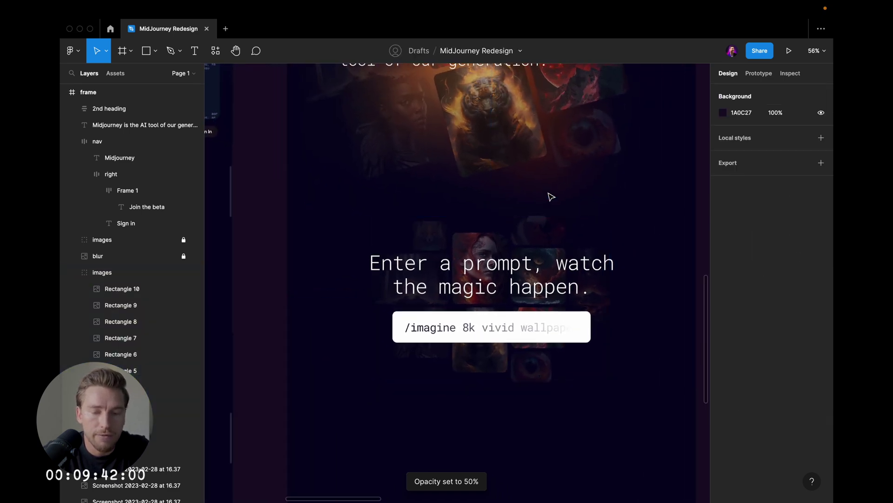
# - Review the page's hero and prompt sections, showing and hiding the interface to judge the overall layout
pyautogui.scroll(3, 548, 193)
pyautogui.press('super+backslash')
pyautogui.press('super+backslash')
pyautogui.scroll(-3, 550, 190)
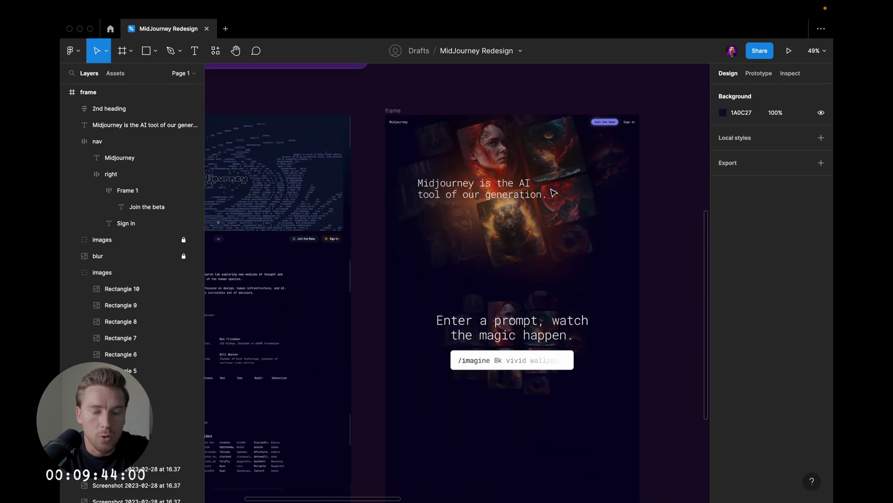
pyautogui.scroll(3, 551, 190)
pyautogui.press('super+backslash')
pyautogui.scroll(-4, 552, 192)
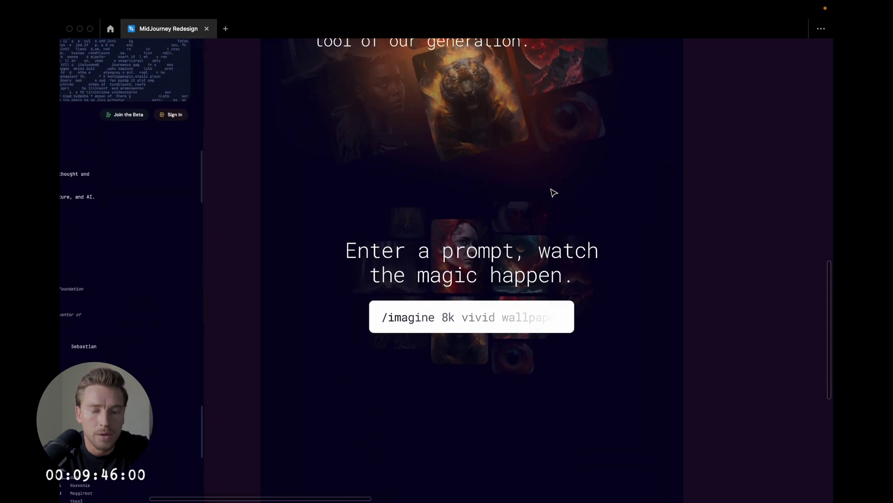
pyautogui.scroll(2, 552, 205)
# - Increase the auto layout spacing between the heading and the prompt field in the "2nd heading" frame
pyautogui.press('super+backslash')
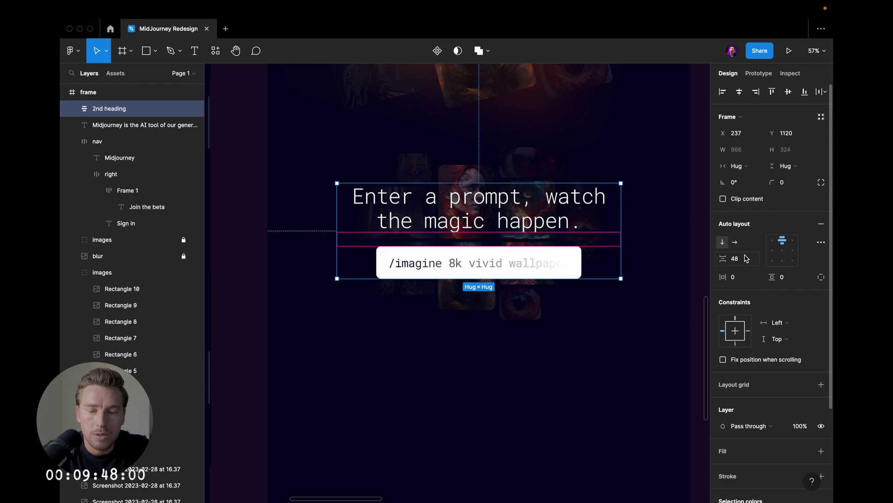
pyautogui.press('Return')
pyautogui.press('super+backslash')
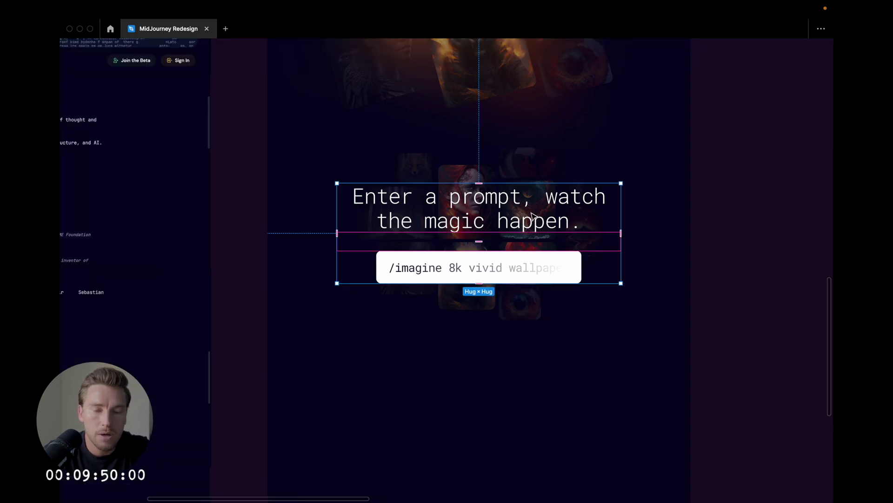
pyautogui.press('Escape')
# - Examine the prompt section up close and in the context of the whole page frame
pyautogui.scroll(-3, 533, 216)
pyautogui.press('super+backslash')
pyautogui.scroll(2, 534, 219)
pyautogui.scroll(2, 539, 203)
pyautogui.scroll(2, 541, 200)
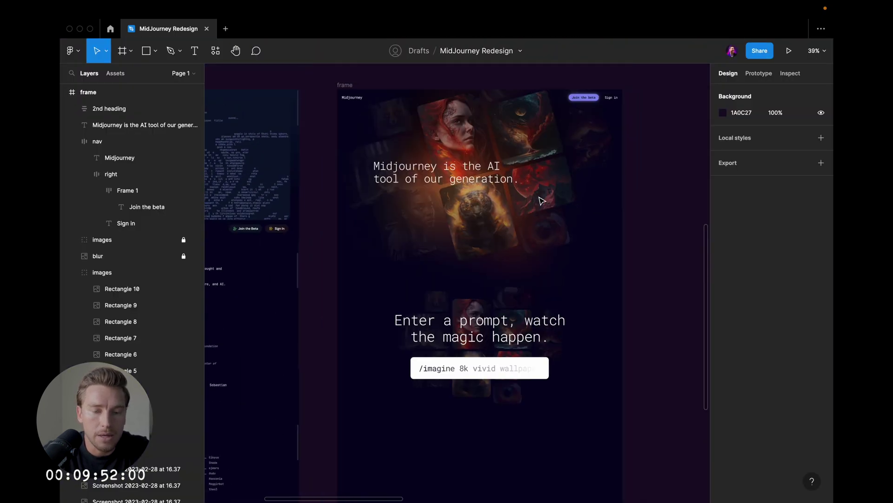
pyautogui.scroll(-2, 540, 201)
pyautogui.scroll(5, 540, 200)
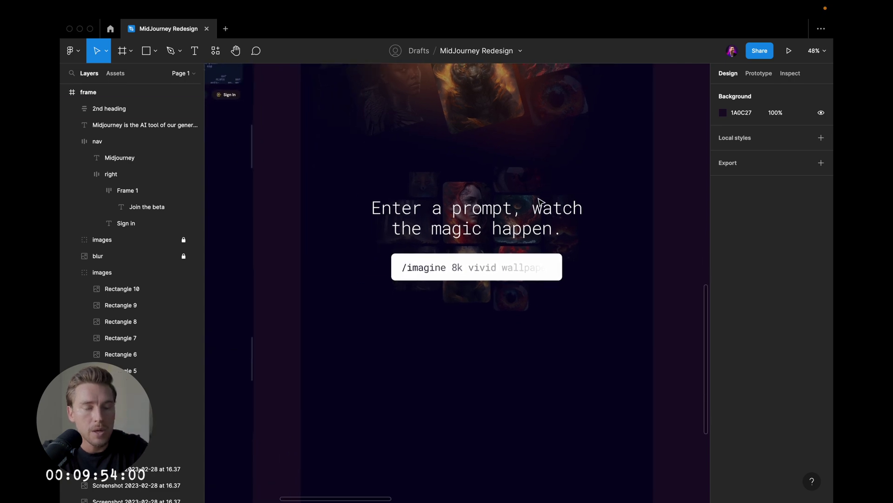
pyautogui.scroll(3, 505, 261)
pyautogui.scroll(-3, 505, 261)
pyautogui.scroll(3, 505, 261)
pyautogui.scroll(-2, 507, 265)
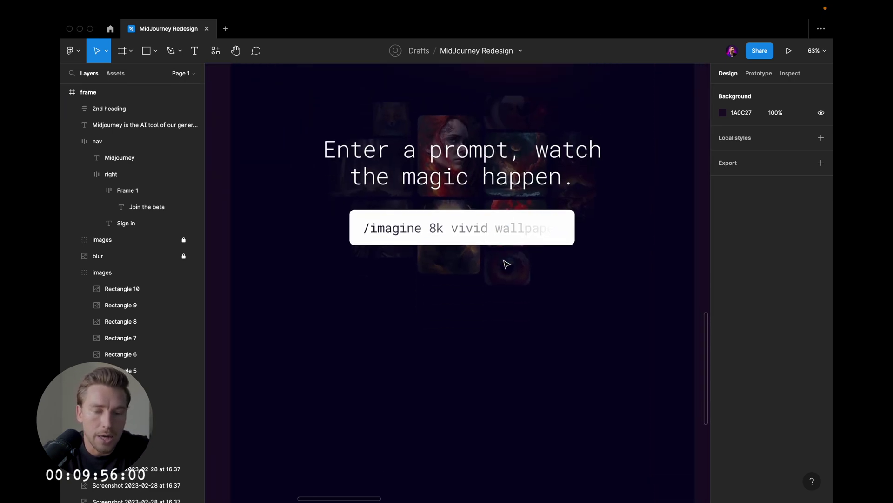
pyautogui.scroll(2, 504, 261)
pyautogui.press('super+backslash')
pyautogui.press('super+backslash')
# - Duplicate the "Enter a prompt, watch the magic happen." heading below the prompt field, at about Y 1787
pyautogui.scroll(-1, 504, 261)
pyautogui.keyDown('super'); pyautogui.click(494, 132); pyautogui.keyUp('super')
pyautogui.moveTo(494, 132); pyautogui.dragTo(493, 372)
pyautogui.scroll(-3, 493, 381)
pyautogui.scroll(3, 493, 381)
pyautogui.scroll(-5, 493, 381)
pyautogui.scroll(5, 492, 382)
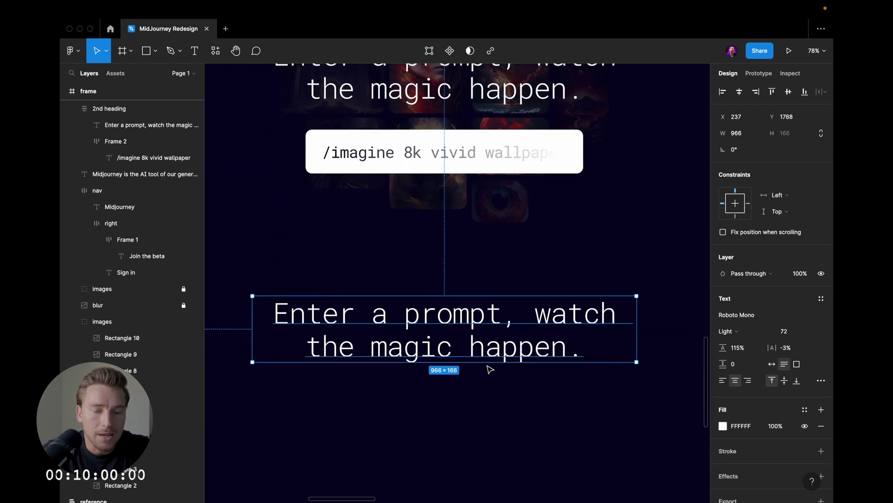
pyautogui.moveTo(488, 358); pyautogui.dragTo(487, 366)
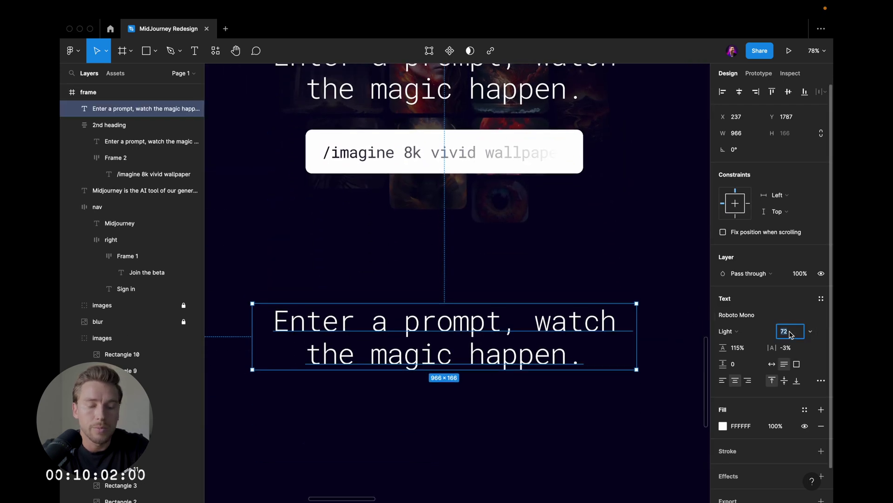
# - Set the copied heading's font size to 48 and narrow its text box symmetrically to about 618 wide
pyautogui.write('48')
pyautogui.press('Return')
pyautogui.moveTo(637, 320); pyautogui.dragTo(567, 320)
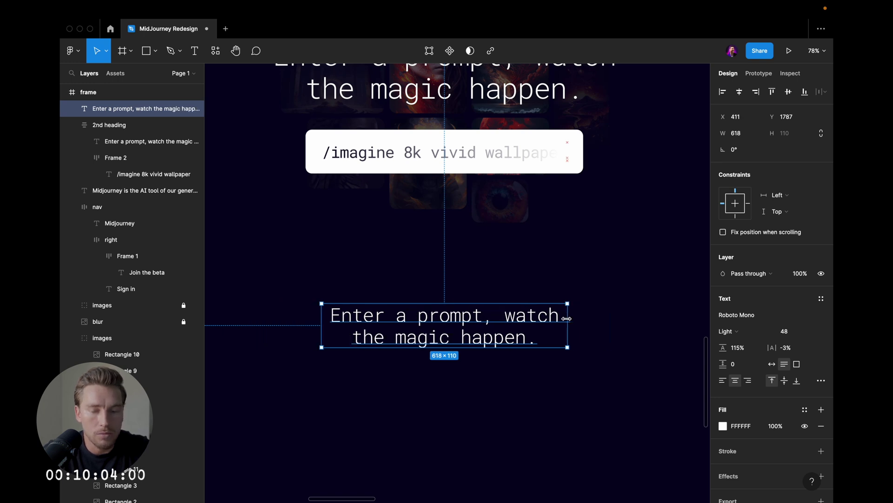
# - Reduce the copied heading's font size to 40 and set its line height to 135%
pyautogui.write('40')
pyautogui.press('Return')
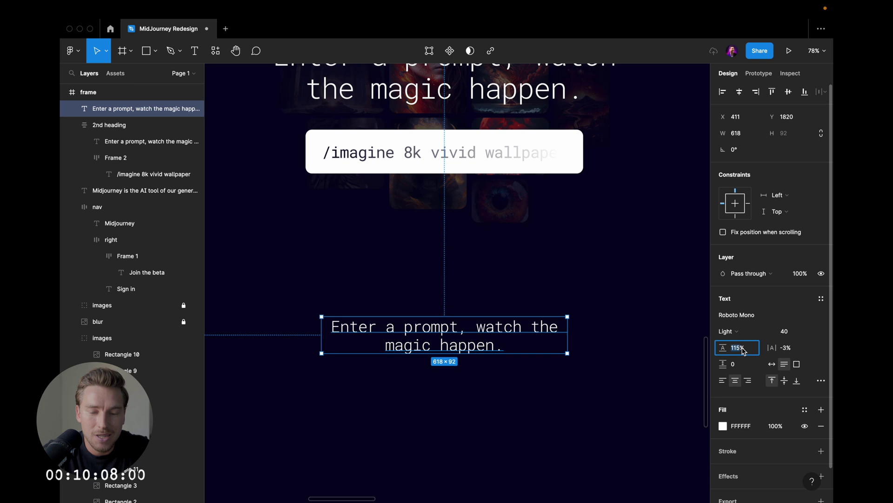
pyautogui.hotkey('shift', 'Up')
pyautogui.hotkey('shift', 'Up')
# - Replace the copied heading's text with "Ready to be blown away?" and "Join the beta today." on a second line
pyautogui.doubleClick(459, 331)
pyautogui.scroll(2, 459, 329)
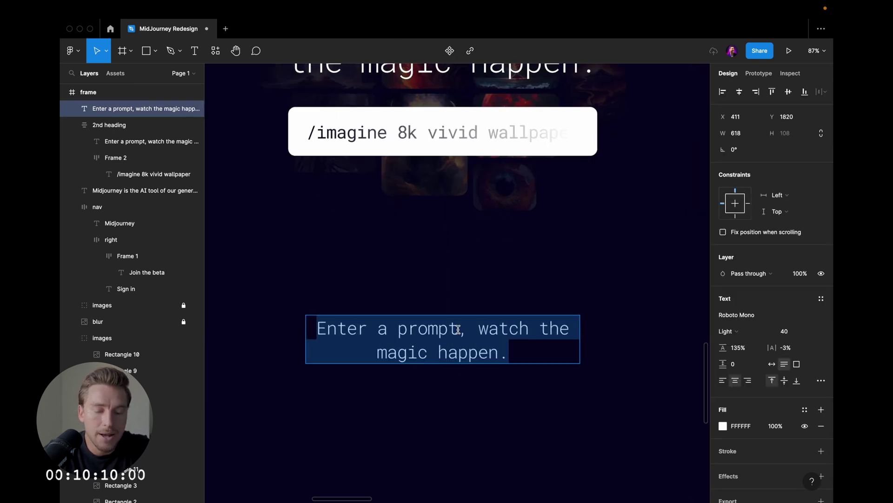
pyautogui.write('Ready to be blown away?')
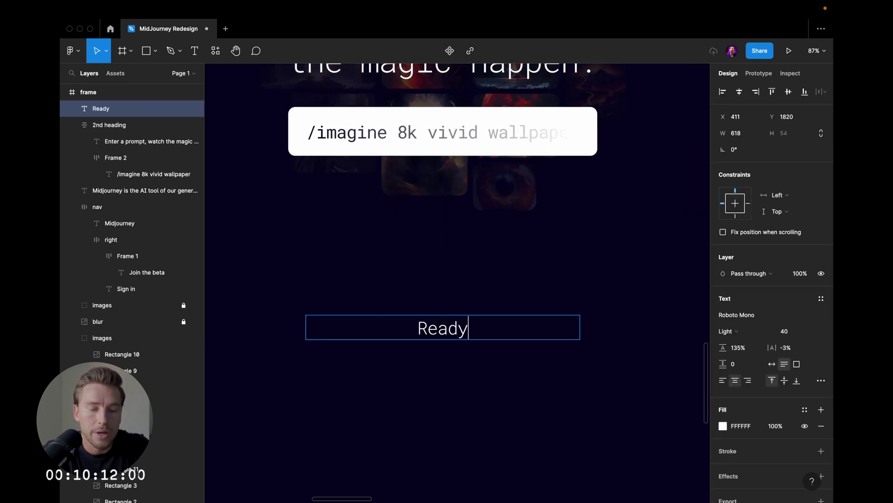
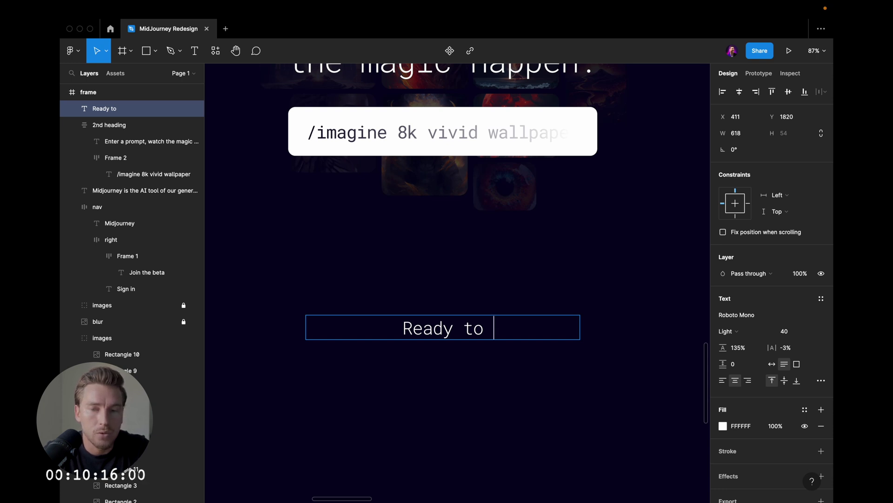
pyautogui.write(' to be blown ')
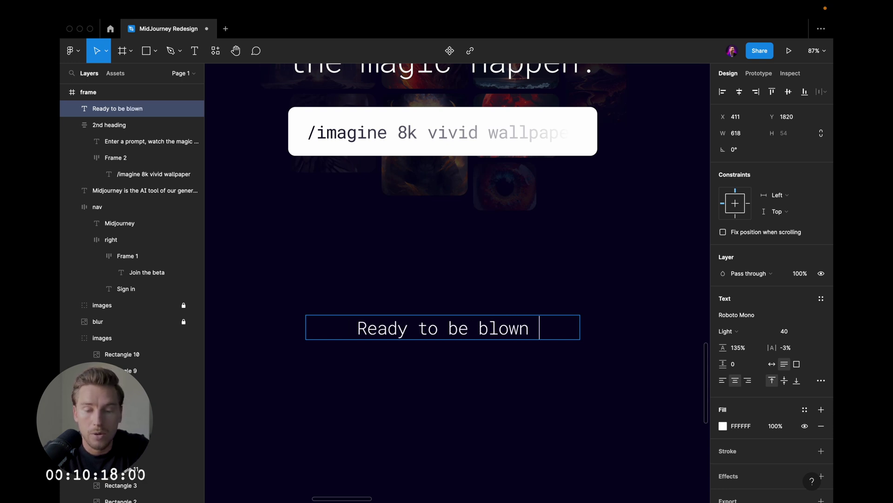
pyautogui.write('away?')
pyautogui.press('Return')
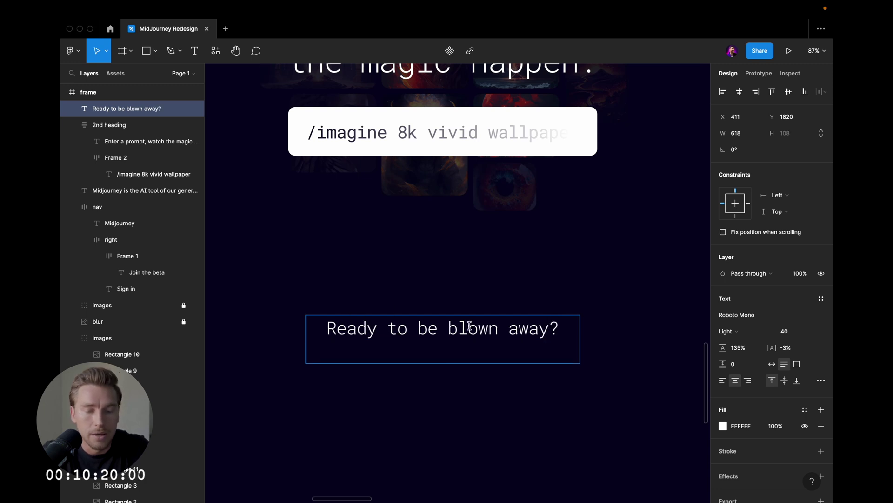
pyautogui.scroll(3, 469, 326)
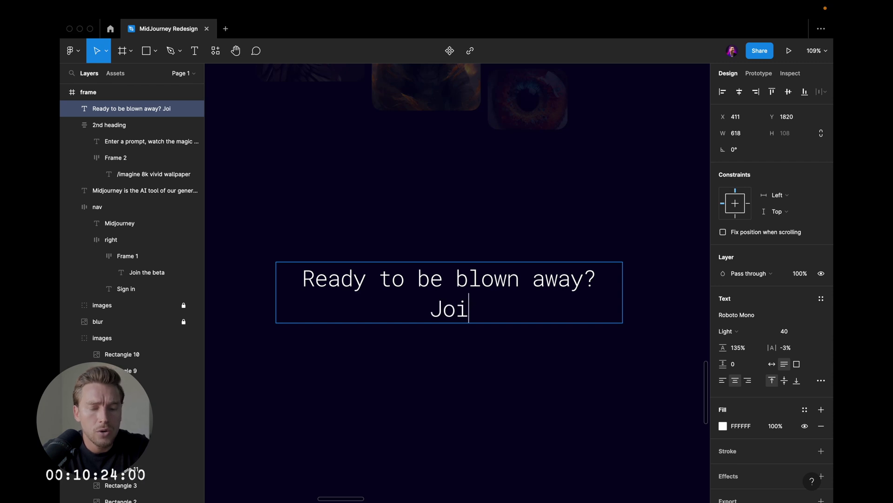
pyautogui.write('Join the beta today.')
pyautogui.press('Escape')
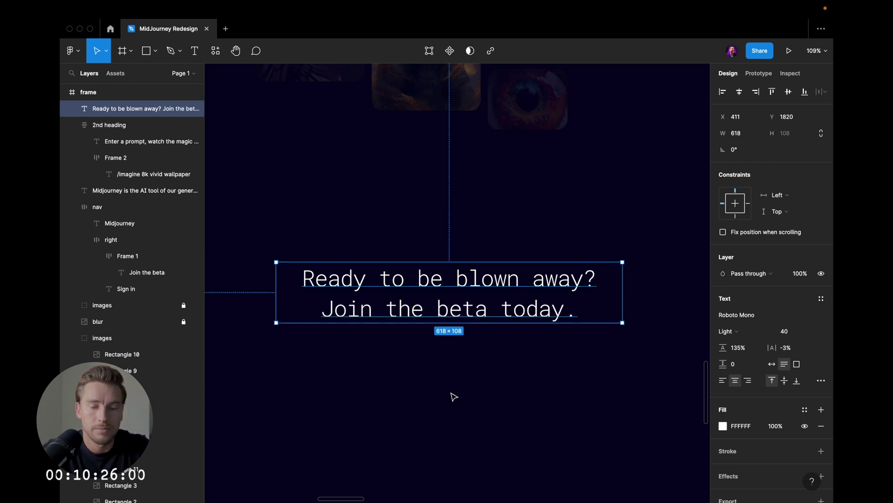
# - Move the "Ready to be blown away?" text block up closer to the prompt field, to about Y 1785
pyautogui.click(455, 395)
pyautogui.scroll(-4, 549, 273)
pyautogui.click(532, 319)
pyautogui.click(533, 296)
pyautogui.press('Escape')
pyautogui.scroll(2, 532, 300)
pyautogui.scroll(-2, 532, 301)
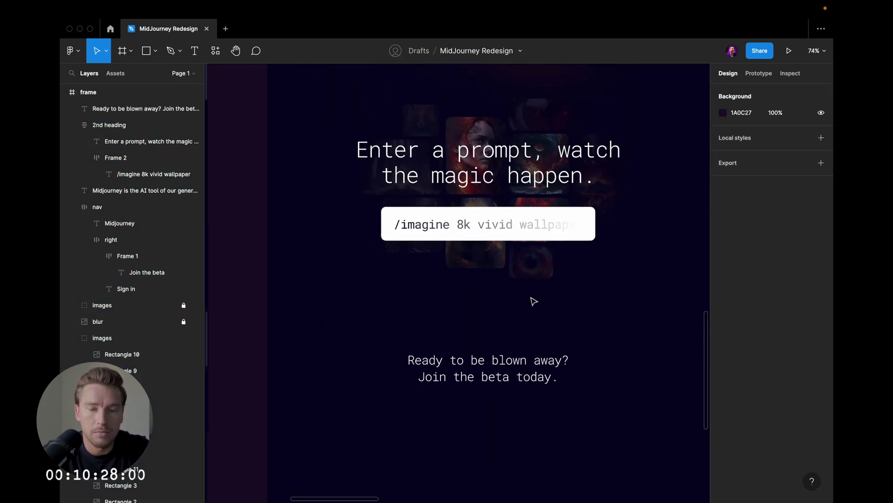
pyautogui.moveTo(528, 365); pyautogui.dragTo(389, 369)
# - Change the fill of only the "Join the beta today." line from solid to a white linear gradient
pyautogui.scroll(2, 529, 360)
pyautogui.doubleClick(521, 369)
pyautogui.click(574, 367)
pyautogui.click(722, 426)
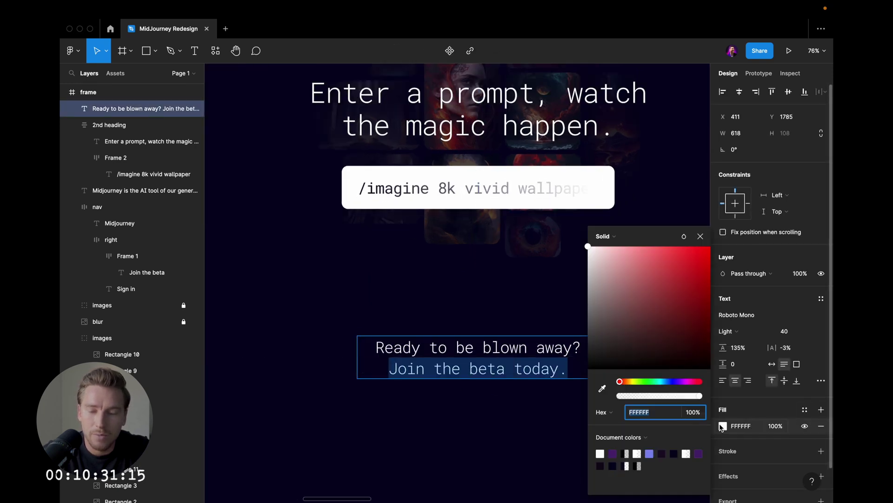
pyautogui.click(613, 236)
pyautogui.click(617, 248)
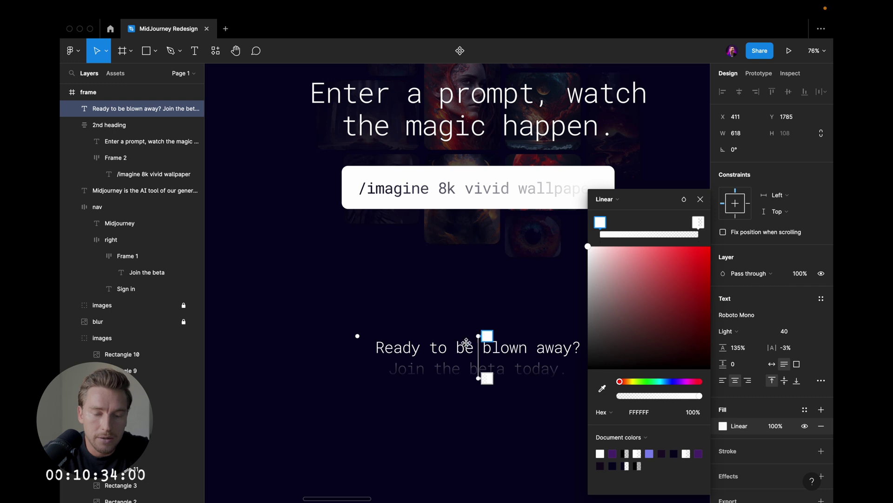
# - Run the gradient horizontally along the "Join the beta today." line so the text fades out toward its end
pyautogui.moveTo(466, 343); pyautogui.dragTo(392, 369)
pyautogui.moveTo(480, 380); pyautogui.dragTo(569, 376)
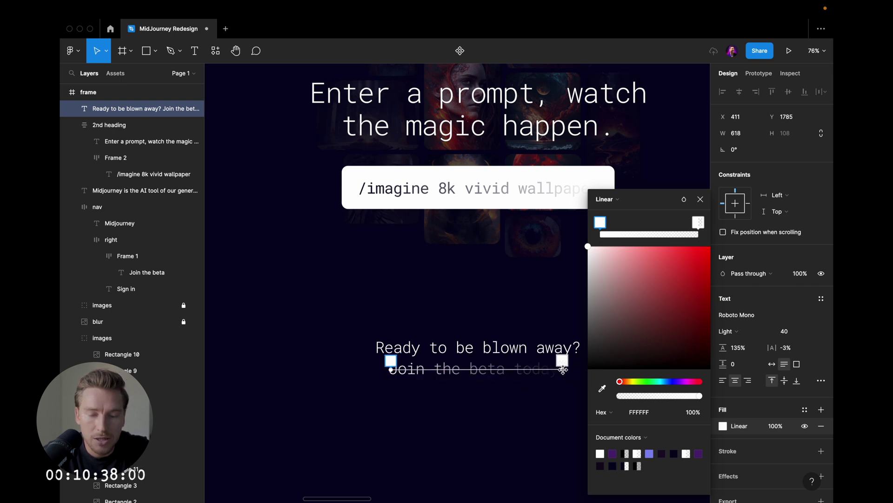
pyautogui.press('Escape')
pyautogui.scroll(-5, 566, 372)
pyautogui.press('Escape')
# - Copy the navigation bar's "Join the beta" button and place the copy beneath the "Ready to be blown away?" text
pyautogui.press('super+backslash')
pyautogui.scroll(5, 577, 361)
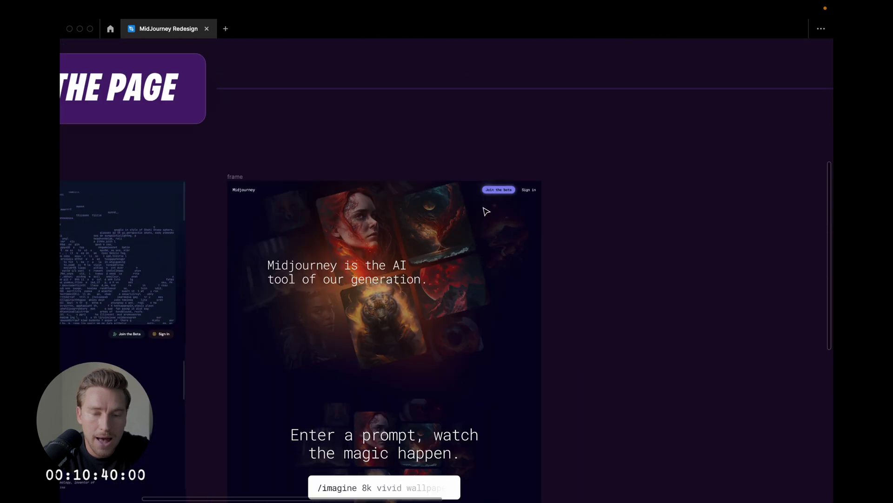
pyautogui.click(500, 193)
pyautogui.doubleClick(507, 194)
pyautogui.press('super+c')
pyautogui.scroll(-5, 507, 194)
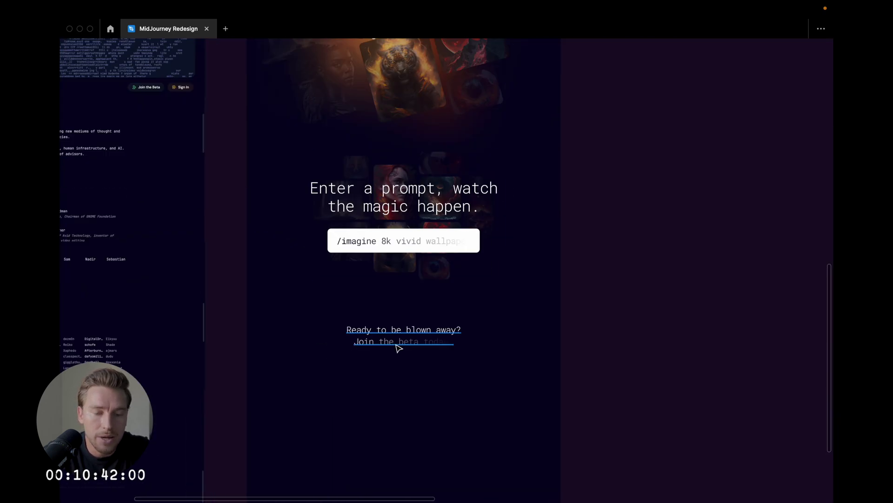
pyautogui.scroll(4, 396, 349)
pyautogui.press('super+v')
pyautogui.moveTo(456, 272); pyautogui.dragTo(412, 370)
pyautogui.press('super+l')
pyautogui.hotkey('ctrl', '\\')
# - Scale the copied button up proportionally until its label's font size is about 20.7
pyautogui.scroll(3, 414, 372)
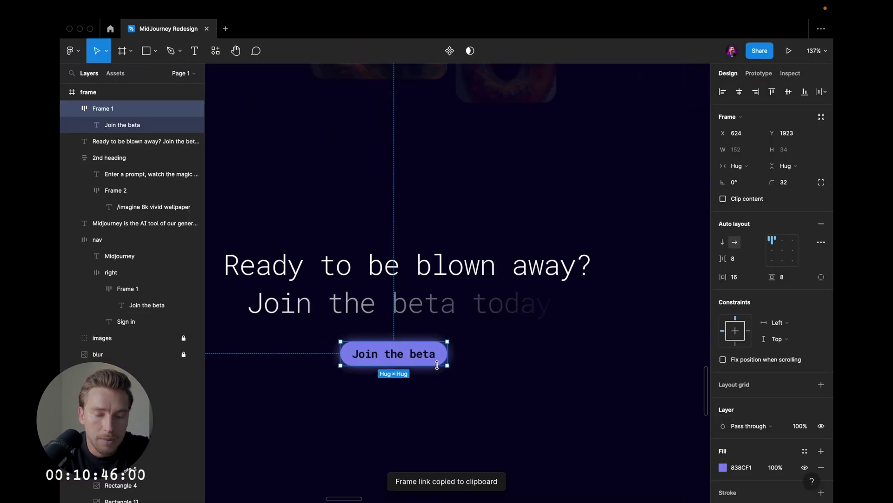
pyautogui.press('k')
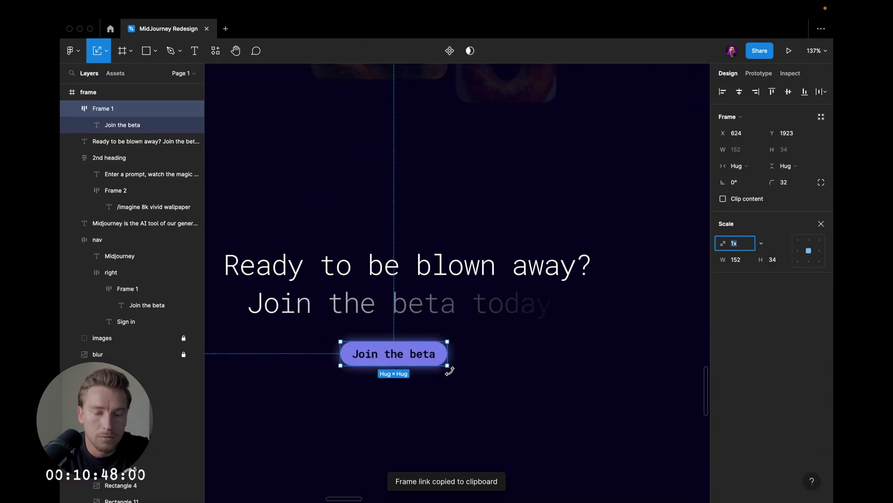
pyautogui.moveTo(448, 366); pyautogui.dragTo(425, 365)
pyautogui.press('v')
# - Set the copied button's "Join the beta" label to font size 24
pyautogui.doubleClick(413, 359)
pyautogui.hscroll(-1, 619, 329)
pyautogui.scroll(-1, 619, 329)
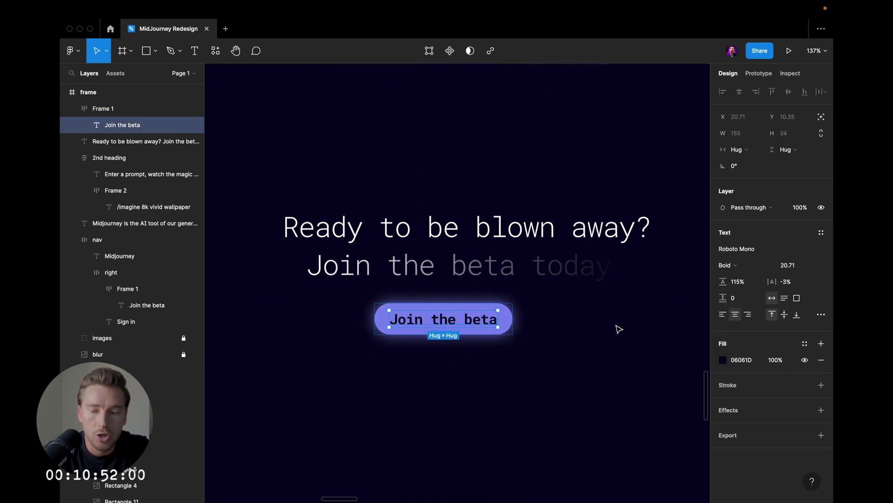
pyautogui.scroll(2, 619, 329)
pyautogui.press('Return')
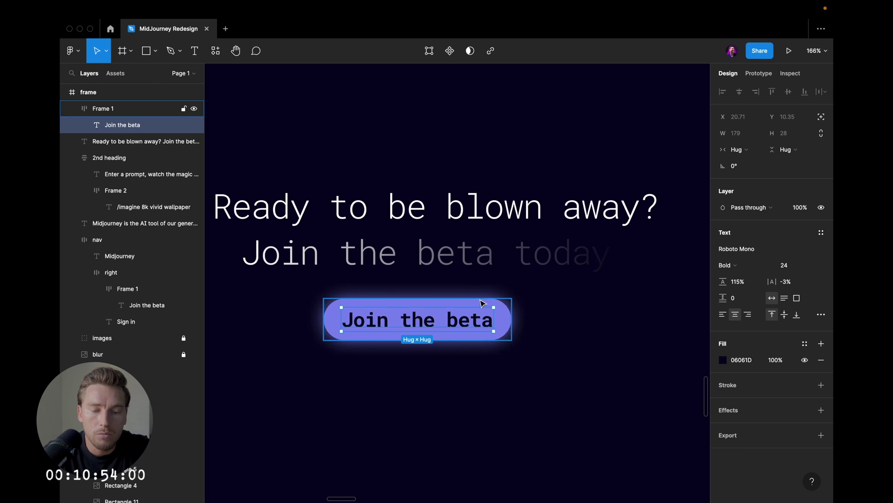
# - Centre the enlarged "Join the beta" button horizontally beneath the "Ready to be blown away?" text
pyautogui.press('Escape')
pyautogui.scroll(-2, 480, 299)
pyautogui.moveTo(463, 315); pyautogui.dragTo(470, 316)
pyautogui.scroll(-2, 472, 317)
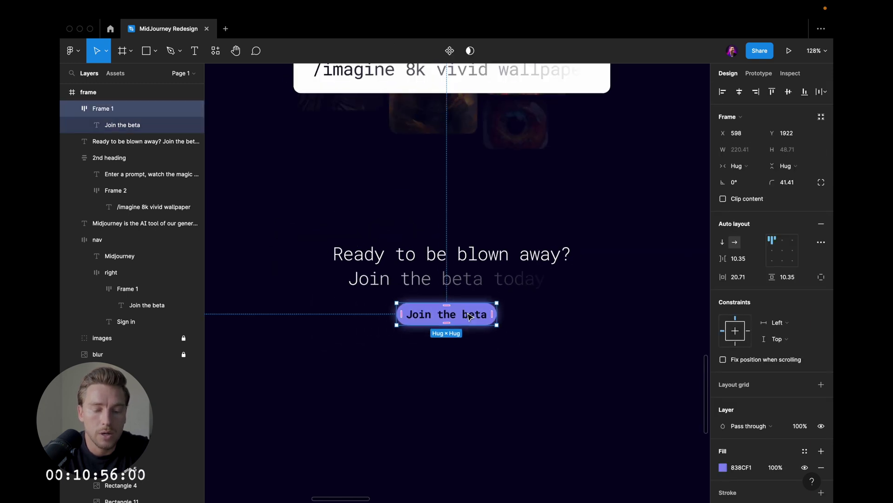
pyautogui.scroll(-3, 470, 317)
pyautogui.press('Escape')
pyautogui.scroll(-2, 467, 318)
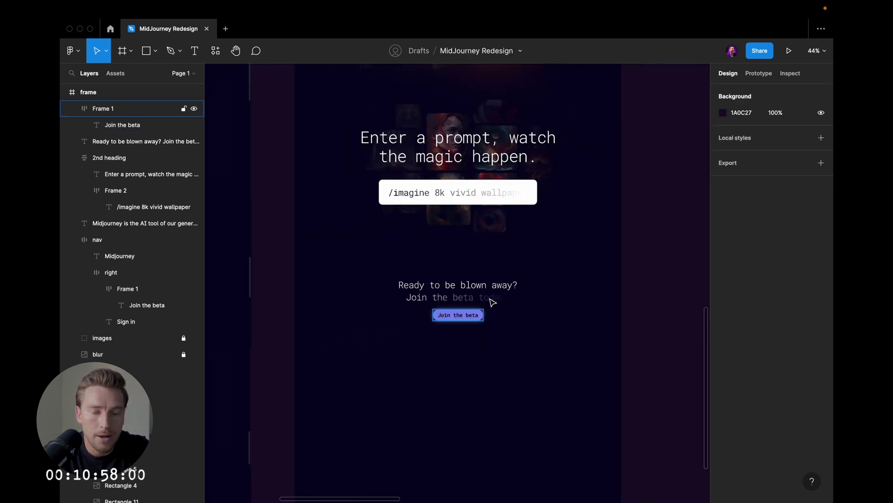
# - Nudge the lower "Join the beta" button down to Y 1925 to add space below the text
pyautogui.scroll(2, 484, 303)
pyautogui.click(444, 321)
pyautogui.scroll(1, 454, 292)
pyautogui.press('Down')
pyautogui.press('Down')
pyautogui.press('Down')
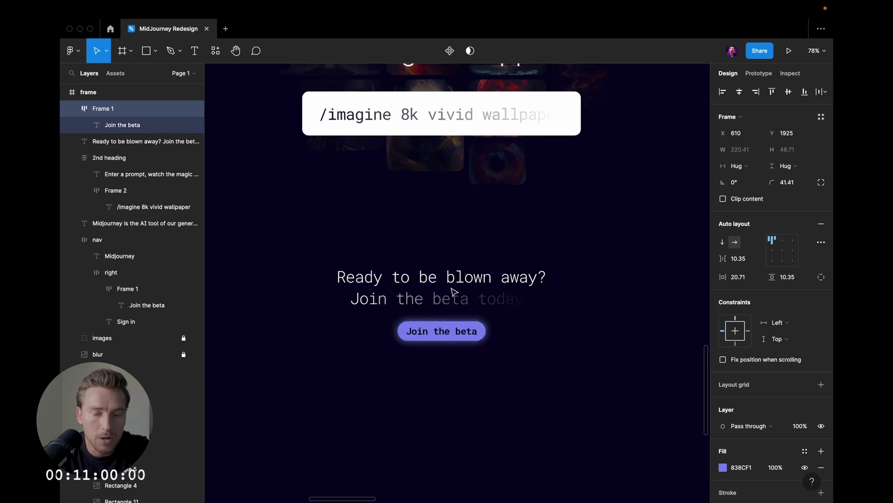
pyautogui.click(436, 358)
pyautogui.scroll(-1, 435, 358)
pyautogui.scroll(3, 435, 356)
pyautogui.click(443, 336)
pyautogui.press('Escape')
# - Rename the layer of the lower "Join the beta" button to "Button"
pyautogui.scroll(-3, 445, 339)
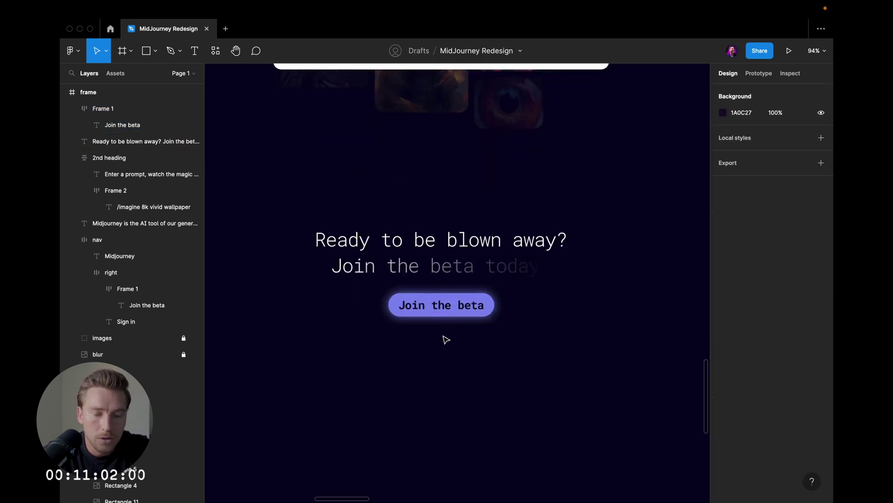
pyautogui.scroll(-5, 449, 331)
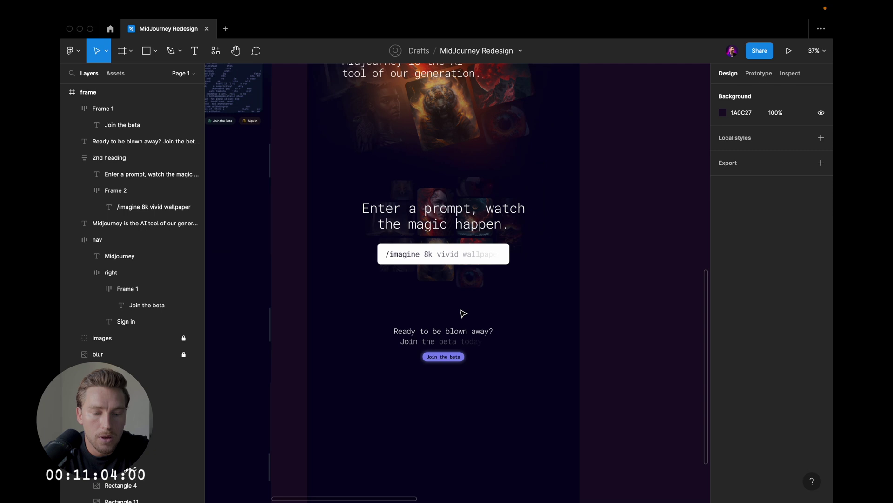
pyautogui.click(457, 151)
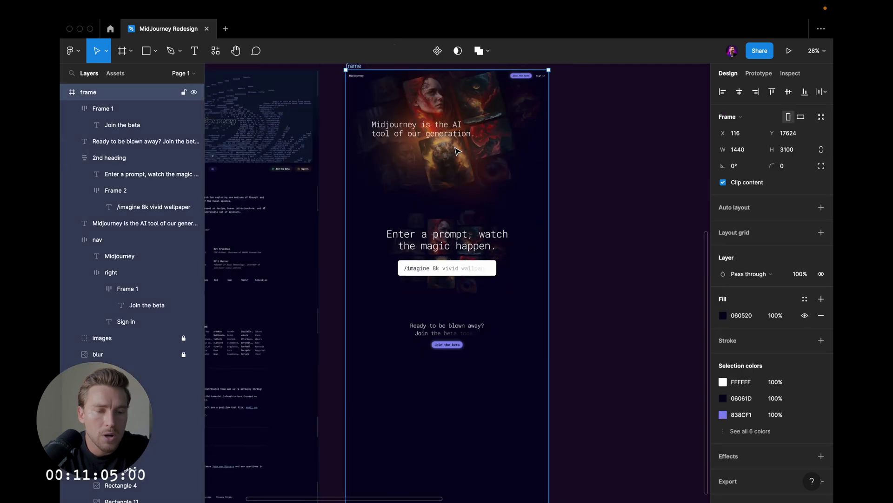
pyautogui.click(104, 110)
pyautogui.doubleClick(108, 110)
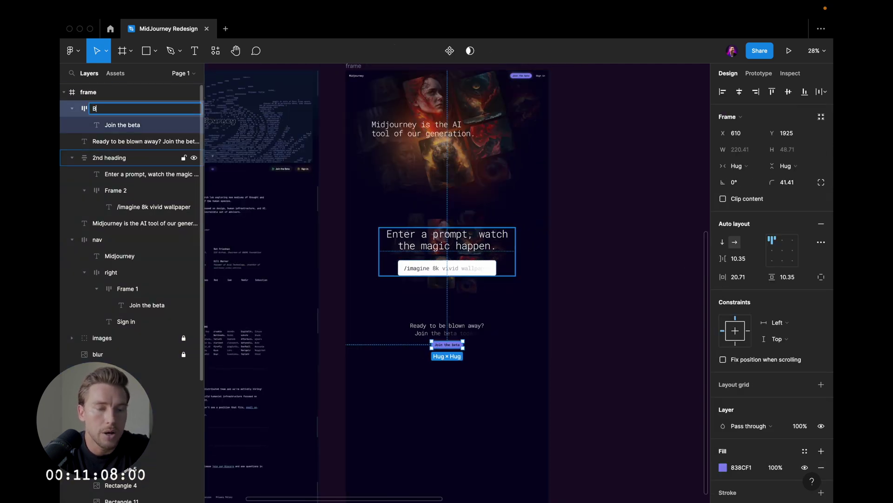
pyautogui.click(501, 95)
pyautogui.doubleClick(519, 75)
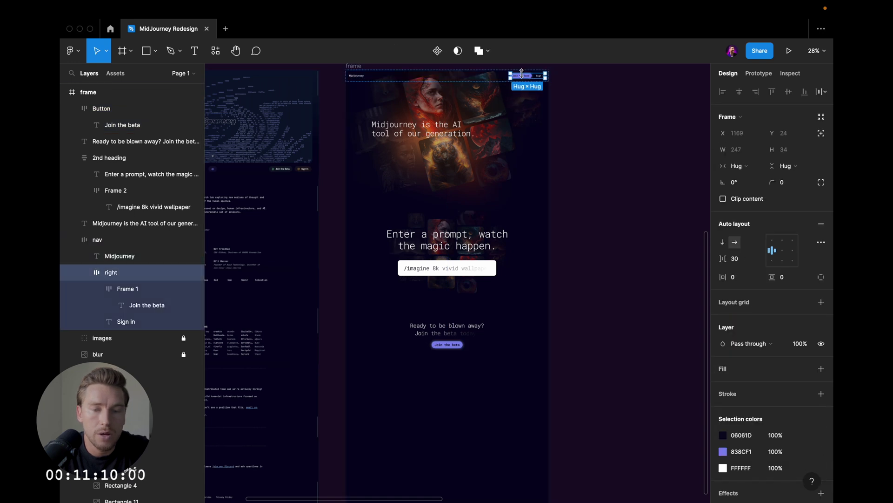
pyautogui.press('Escape')
# - Combine the "Ready to be blown away?" text and the button beneath it into one auto layout frame
pyautogui.scroll(5, 438, 356)
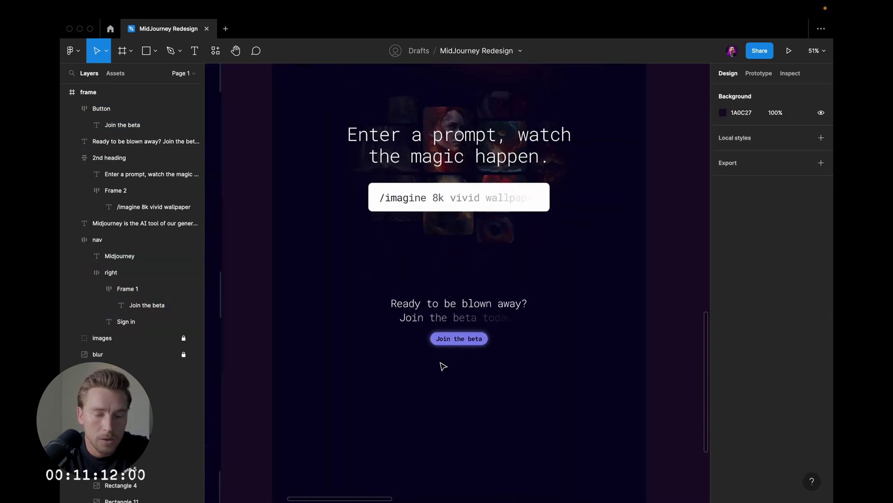
pyautogui.moveTo(442, 363); pyautogui.dragTo(455, 309)
pyautogui.hotkey('shift', 'a')
# - Rename the new auto layout frame to "3rd text section"
pyautogui.doubleClick(103, 109)
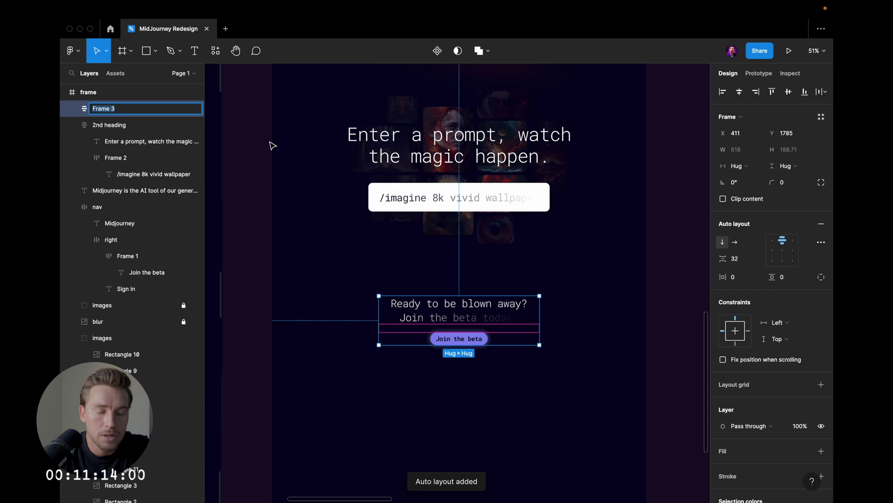
pyautogui.write('3d se')
pyautogui.press('BackSpace')
pyautogui.press('BackSpace')
pyautogui.press('BackSpace')
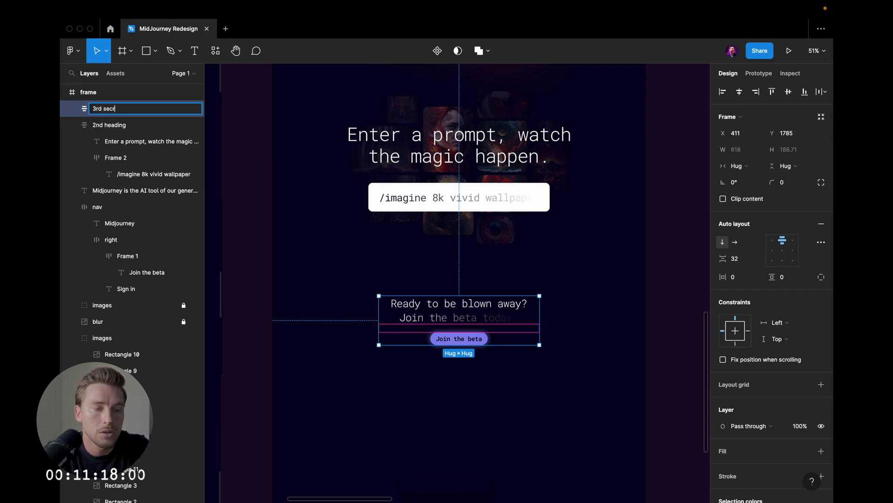
pyautogui.press('Return')
pyautogui.click(358, 321)
pyautogui.click(415, 324)
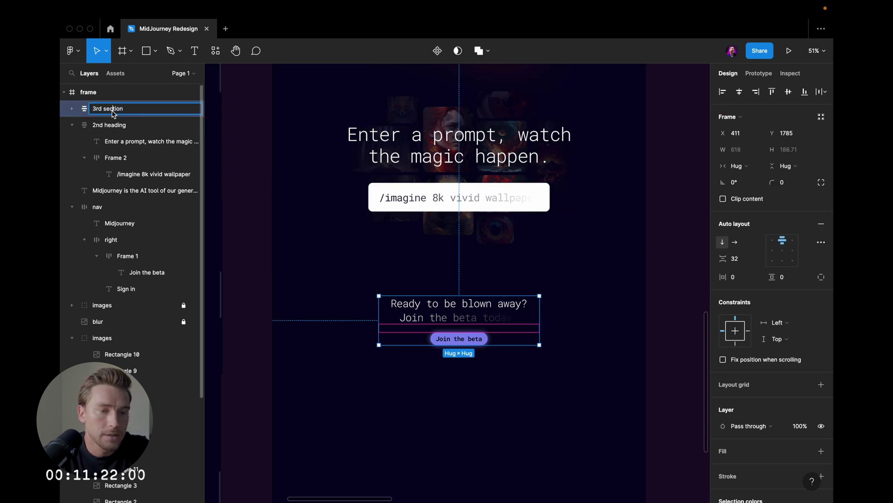
pyautogui.press('Return')
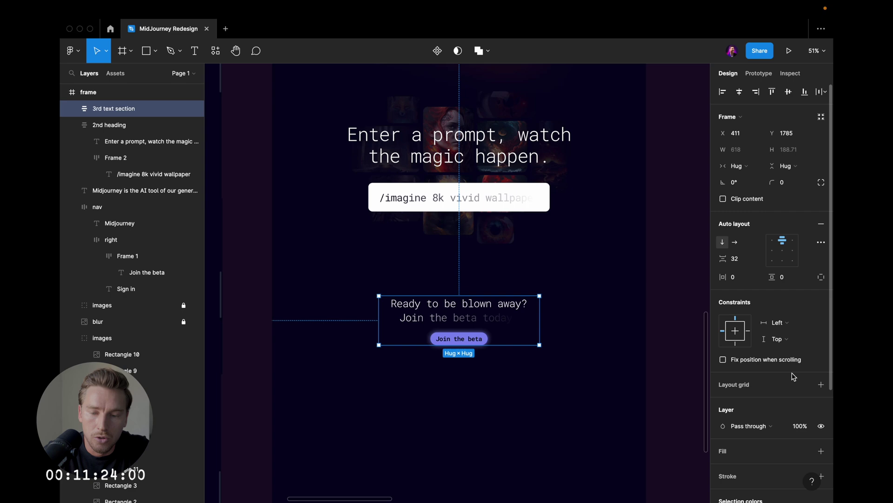
# - Set the spacing between the text and button in the 3rd text section to 48
pyautogui.write('48')
pyautogui.press('Return')
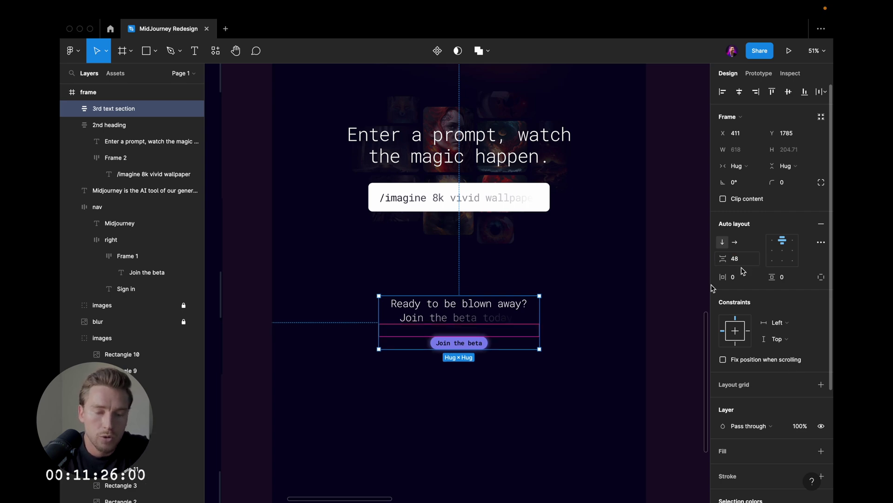
pyautogui.press('Escape')
pyautogui.click(491, 325)
pyautogui.moveTo(491, 325); pyautogui.dragTo(491, 330)
pyautogui.press('Escape')
# - Review the redesigned page alongside the reference page, checking the overall composition from the hero down to the beta section
pyautogui.scroll(-2, 491, 330)
pyautogui.hscroll(-2, 491, 330)
pyautogui.scroll(-5, 494, 333)
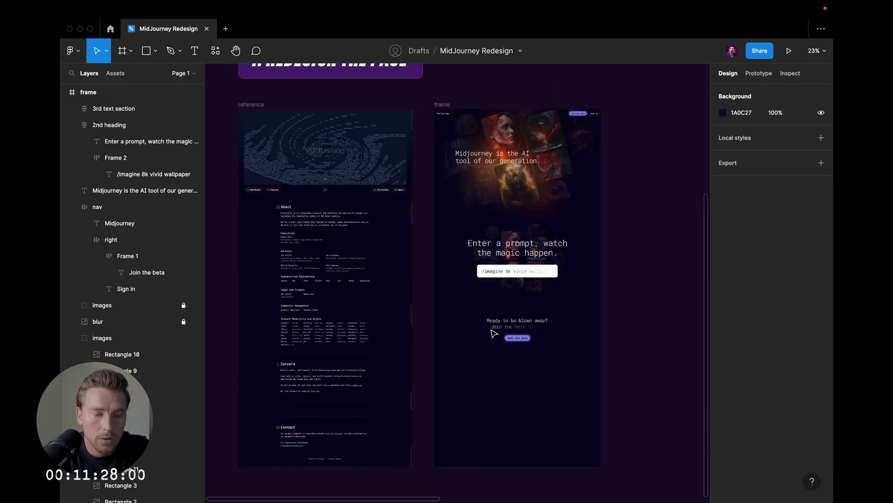
pyautogui.hscroll(-2, 494, 333)
pyautogui.scroll(5, 491, 334)
pyautogui.hscroll(2, 492, 333)
pyautogui.scroll(2, 492, 334)
pyautogui.scroll(2, 492, 334)
pyautogui.hscroll(2, 492, 334)
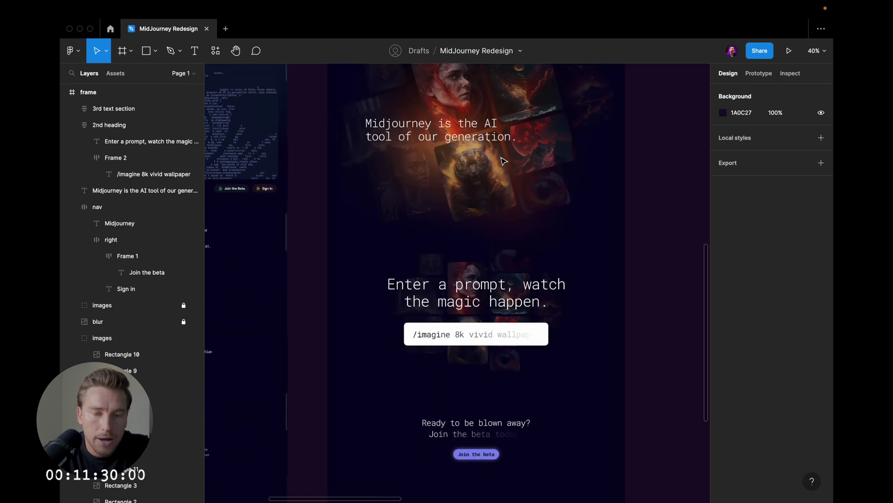
# - Duplicate the hero section's blur layer by copying it and pasting it into the frame
pyautogui.press('super+backslash')
pyautogui.keyDown('super'); pyautogui.click(504, 170); pyautogui.keyUp('super')
pyautogui.hotkey('ctrl', '\\')
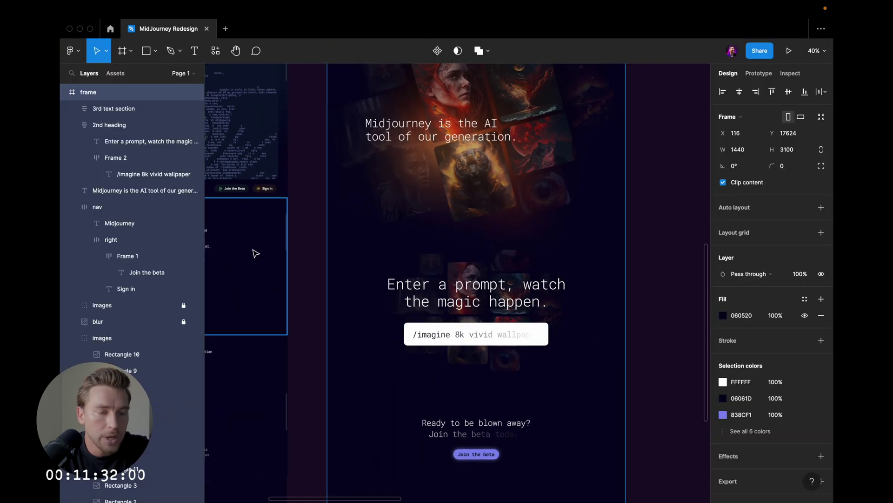
pyautogui.scroll(-2, 136, 262)
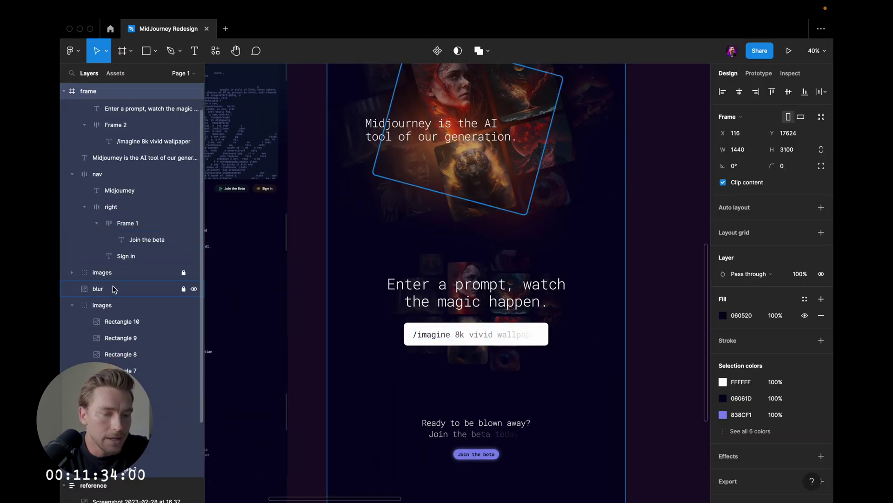
pyautogui.click(113, 289)
pyautogui.scroll(-3, 437, 228)
pyautogui.click(398, 137)
pyautogui.click(394, 136)
pyautogui.press('super+v')
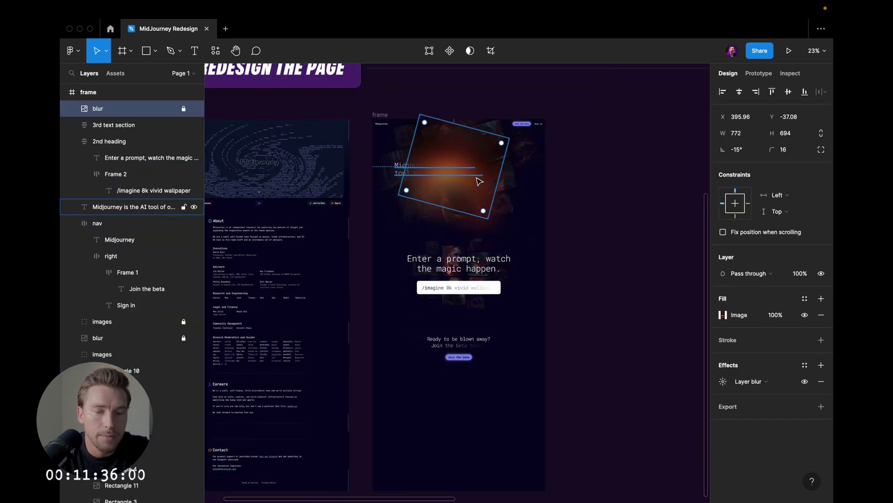
# - Unlock the pasted blur layer and move it straight down below the lower "Join the beta" button
pyautogui.click(477, 403)
pyautogui.moveTo(122, 108); pyautogui.dragTo(127, 194)
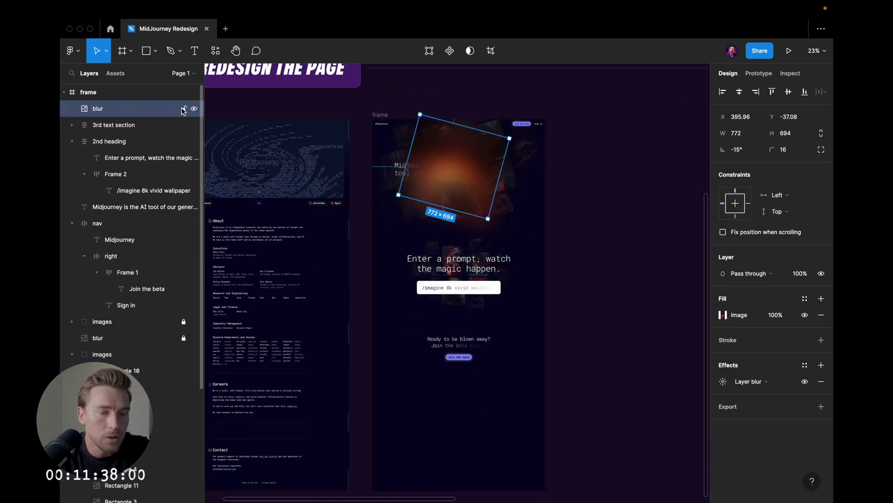
pyautogui.moveTo(443, 152); pyautogui.dragTo(444, 391)
pyautogui.scroll(3, 443, 390)
pyautogui.click(523, 103)
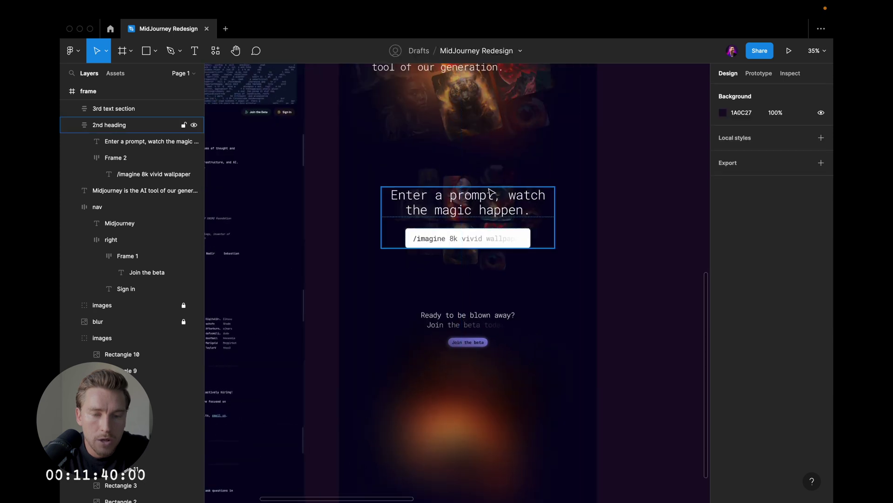
pyautogui.scroll(2, 492, 193)
pyautogui.hscroll(1, 492, 193)
pyautogui.keyDown('super'); pyautogui.click(506, 111); pyautogui.keyUp('super')
pyautogui.keyDown('super'); pyautogui.click(445, 306); pyautogui.keyUp('super')
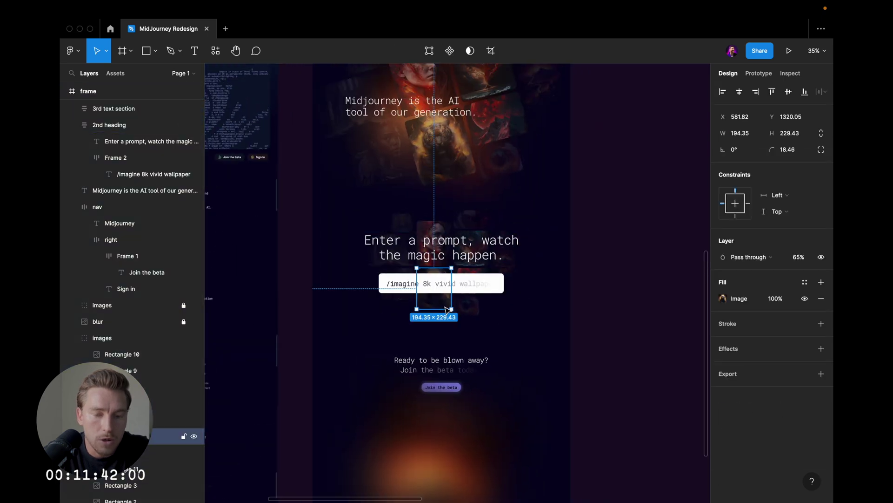
pyautogui.click(453, 292)
pyautogui.scroll(3, 477, 233)
pyautogui.press('Escape')
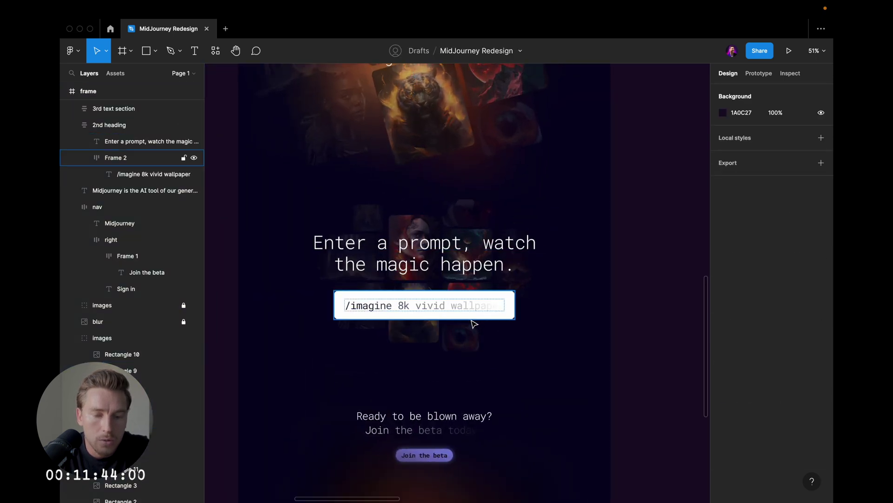
# - Copy the properties of the red moon image behind the prompt field and paste them onto the lower blur layer
pyautogui.keyDown('super'); pyautogui.click(487, 300); pyautogui.keyUp('super')
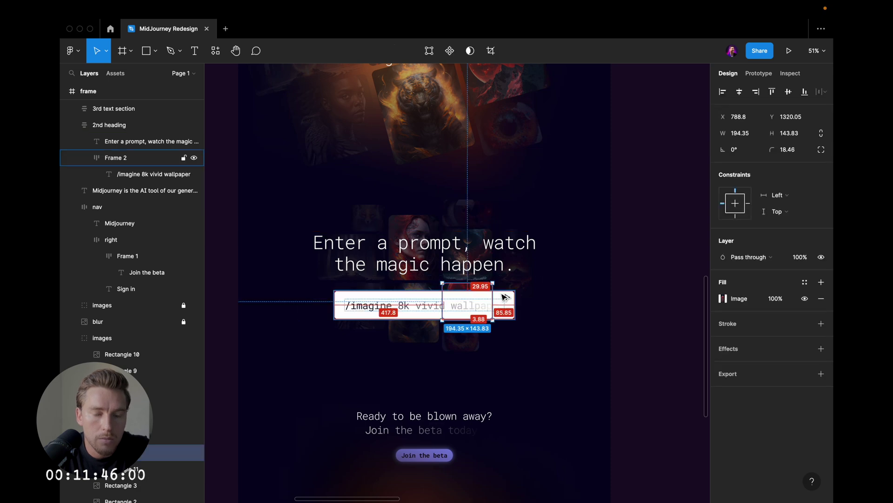
pyautogui.press('alt+super+c')
pyautogui.press('Escape')
pyautogui.scroll(-3, 497, 321)
pyautogui.keyDown('super'); pyautogui.click(454, 446); pyautogui.keyUp('super')
pyautogui.press('alt+super+v')
pyautogui.scroll(-3, 509, 400)
pyautogui.scroll(2, 511, 401)
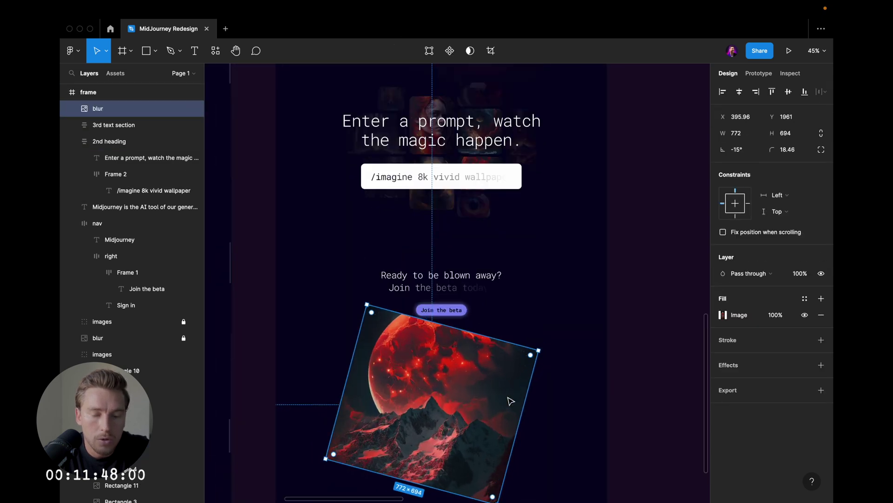
# - Reposition the red moon image to about X 472, Y 2081 and give it a layer blur of 200
pyautogui.scroll(2, 510, 401)
pyautogui.moveTo(454, 253); pyautogui.dragTo(472, 282)
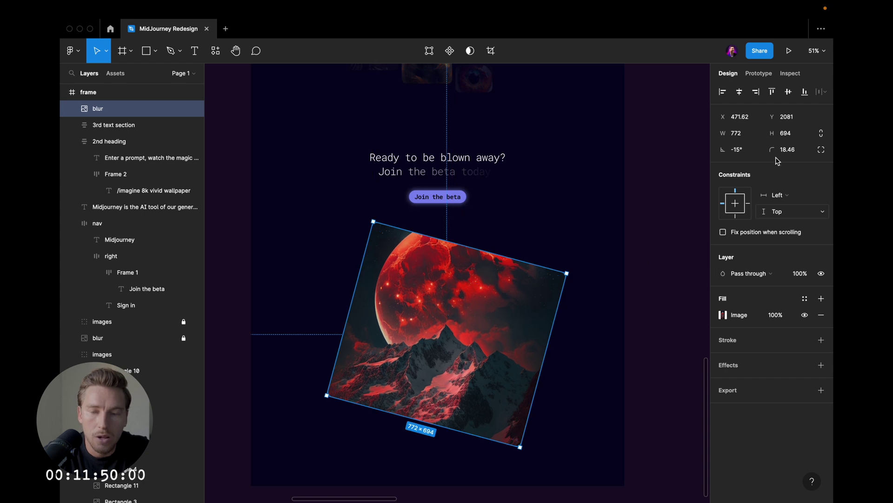
pyautogui.click(821, 365)
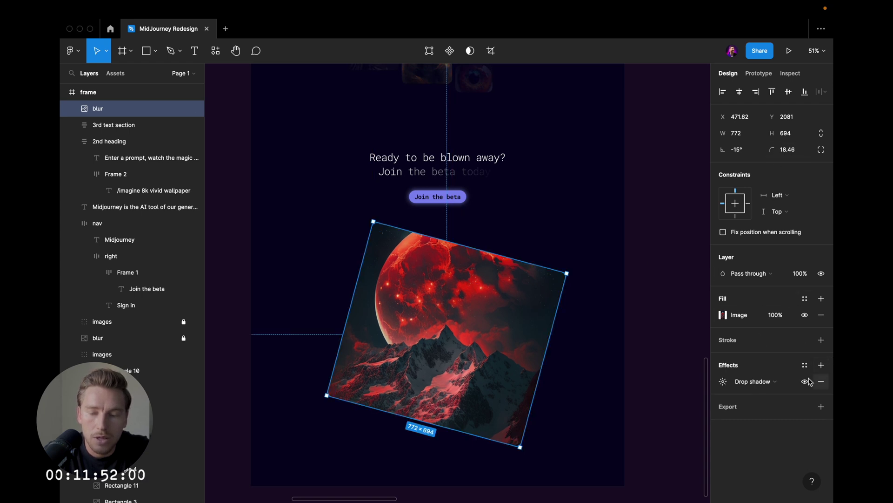
pyautogui.click(754, 383)
pyautogui.click(748, 390)
pyautogui.click(727, 382)
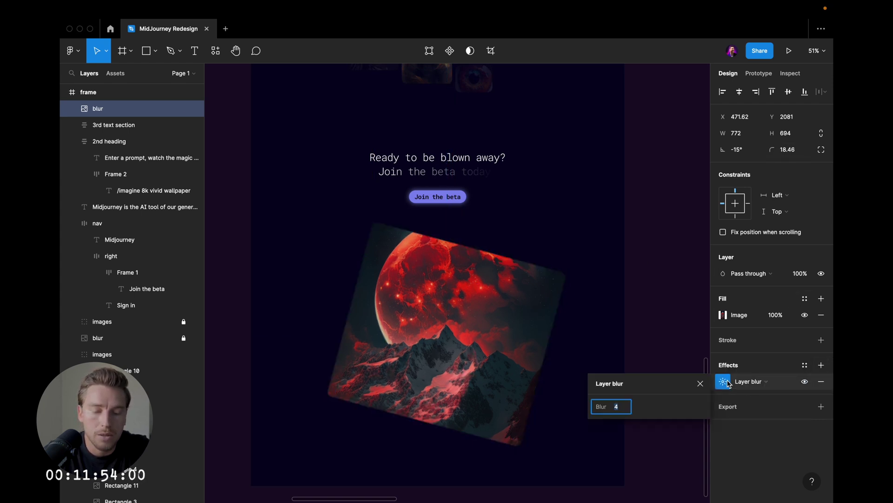
pyautogui.write('200')
pyautogui.press('Return')
pyautogui.click(510, 300)
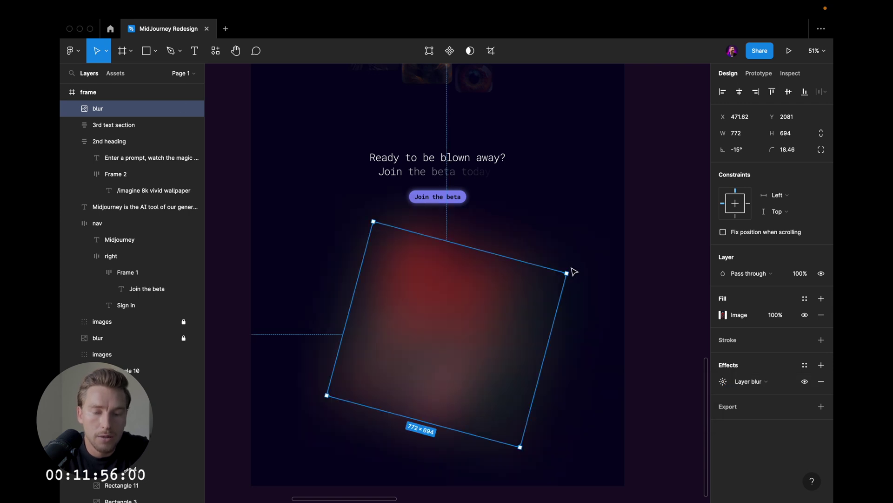
# - Rotate the blurred red image to -30° at about 733 wide, and place it behind the lower text and button
pyautogui.moveTo(554, 317)
pyautogui.mouseDown()
pyautogui.moveTo(503, 307)
pyautogui.moveTo(564, 307)
pyautogui.moveTo(580, 298)
pyautogui.moveTo(573, 313)
pyautogui.moveTo(546, 311)
pyautogui.moveTo(564, 311)
pyautogui.mouseUp()
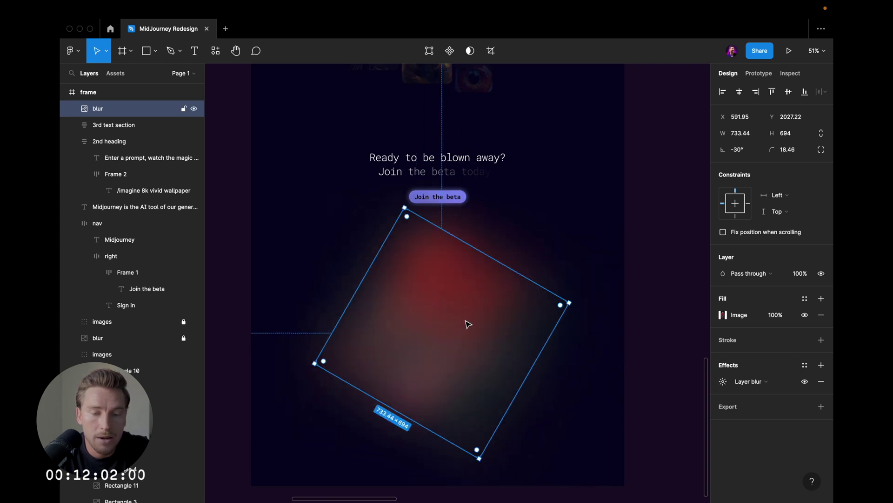
pyautogui.moveTo(467, 323); pyautogui.dragTo(467, 257)
pyautogui.rightClick(466, 257)
pyautogui.click(540, 293)
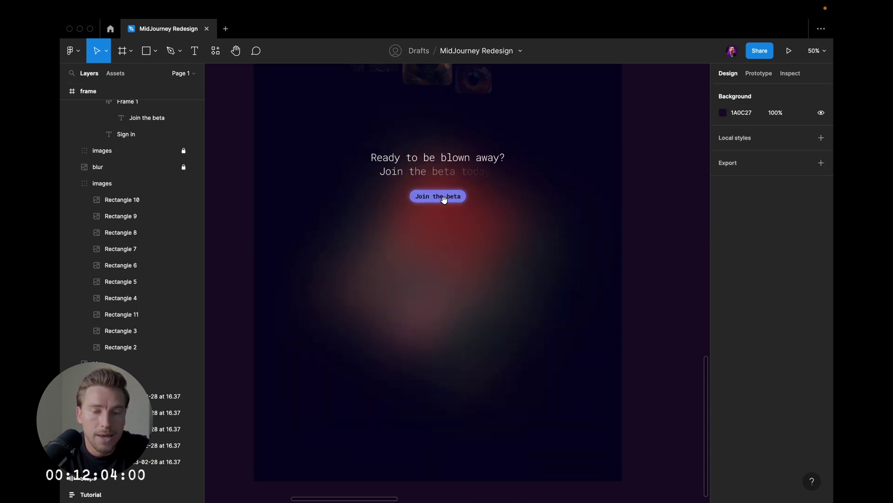
# - Move the red glow further up so its brightest part sits behind the "Join the beta" section
pyautogui.scroll(3, 443, 200)
pyautogui.moveTo(448, 342); pyautogui.dragTo(448, 308)
pyautogui.press('Escape')
pyautogui.scroll(-5, 449, 317)
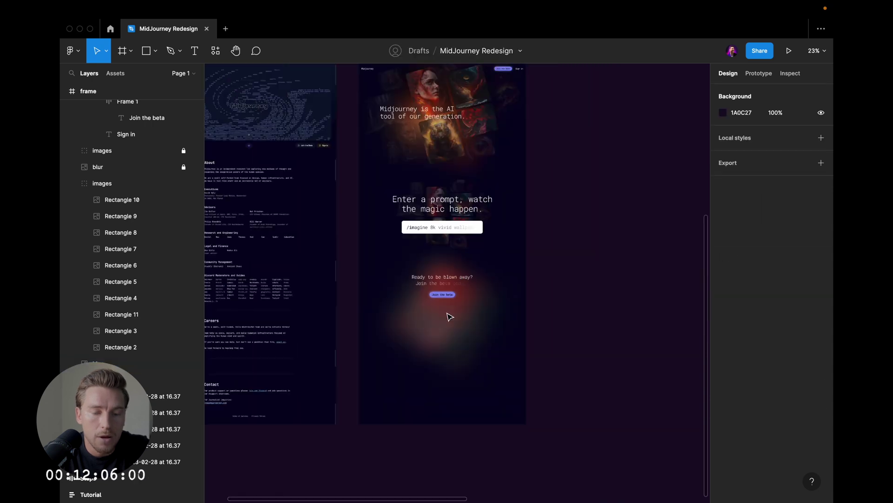
# - Shorten the page frame from its bottom edge to a height of 2288
pyautogui.scroll(2, 449, 201)
pyautogui.click(462, 465)
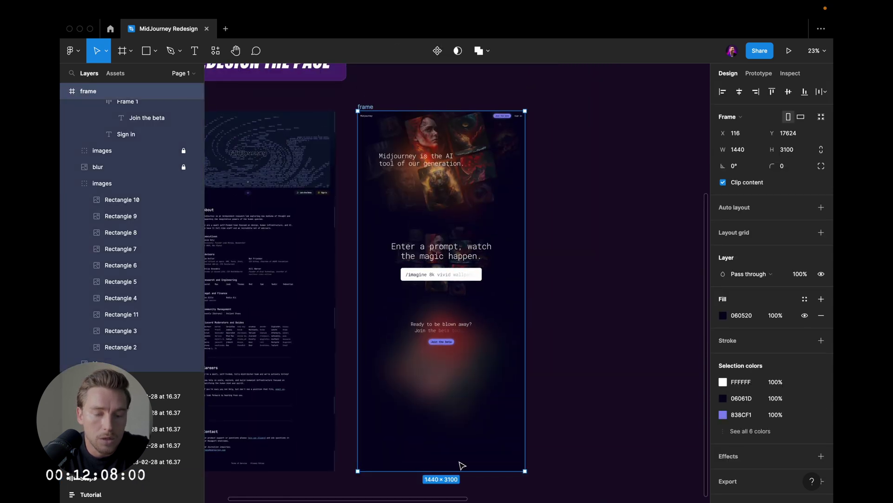
pyautogui.press('Escape')
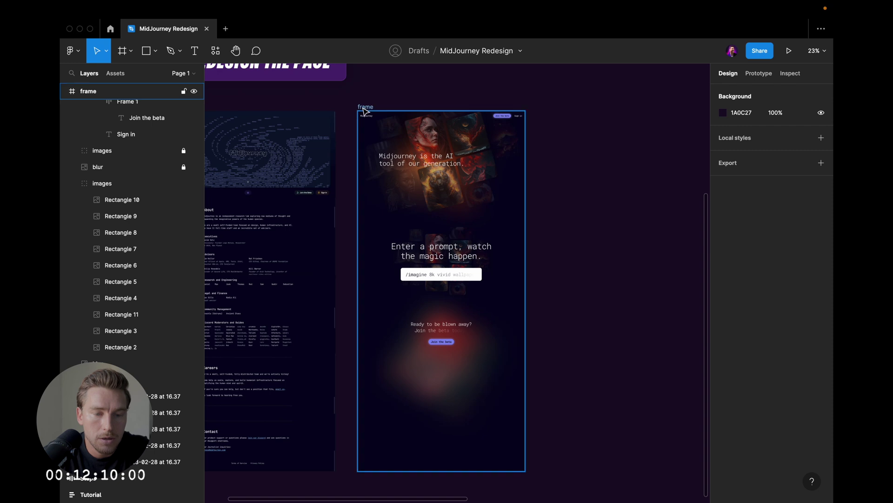
pyautogui.click(457, 461)
pyautogui.moveTo(453, 471); pyautogui.dragTo(453, 377)
pyautogui.scroll(1, 453, 377)
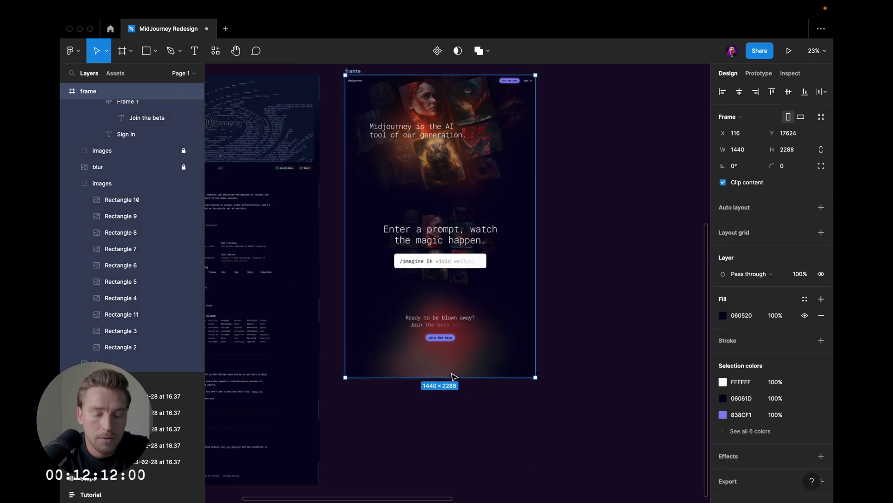
# - Draw a 1045 × 1045 circle overlapping the frame's bottom edge and place it at X 182, Y 2070
pyautogui.press('Escape')
pyautogui.press('o')
pyautogui.moveTo(379, 355); pyautogui.dragTo(517, 434)
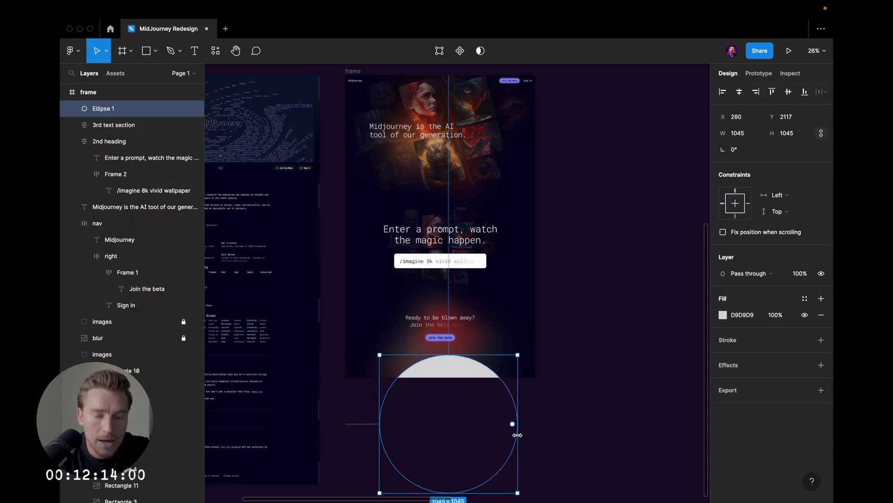
pyautogui.moveTo(457, 379); pyautogui.dragTo(447, 372)
pyautogui.scroll(5, 447, 372)
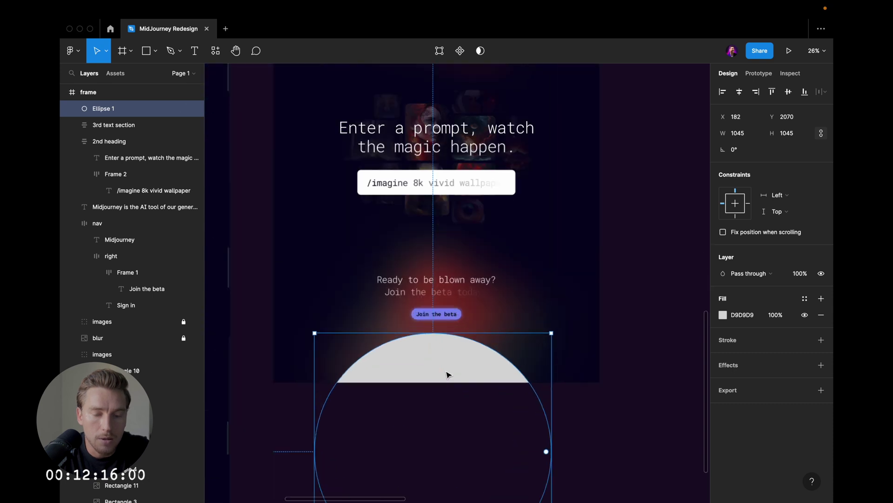
# - Fill the large circle with the page's dark background colour 060520, sampled from the canvas
pyautogui.click(660, 329)
pyautogui.click(431, 355)
pyautogui.click(723, 314)
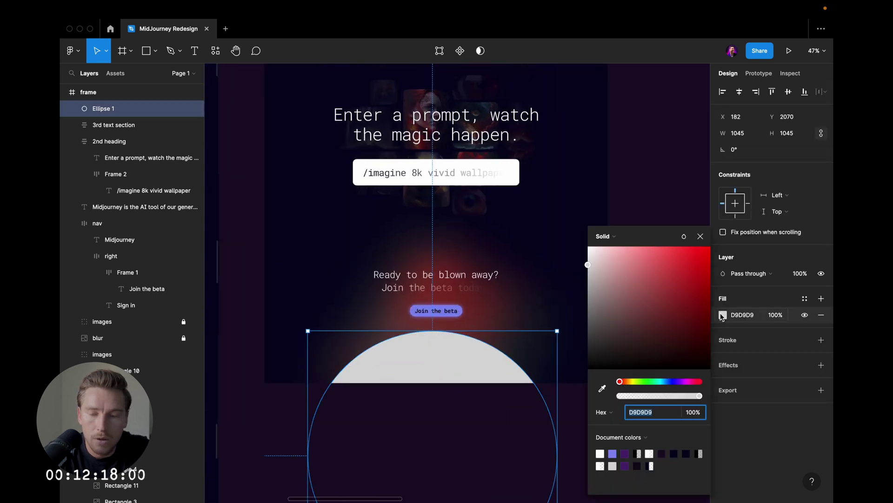
pyautogui.press('i')
pyautogui.click(661, 112)
# - Apply a layer blur of 200 to the circle and move it slightly up towards the "Join the beta" button
pyautogui.click(821, 365)
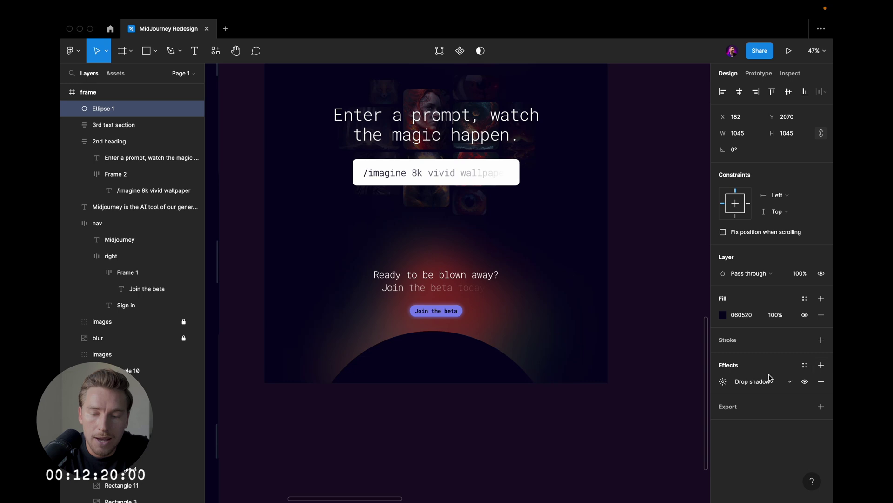
pyautogui.click(750, 381)
pyautogui.click(750, 394)
pyautogui.click(723, 382)
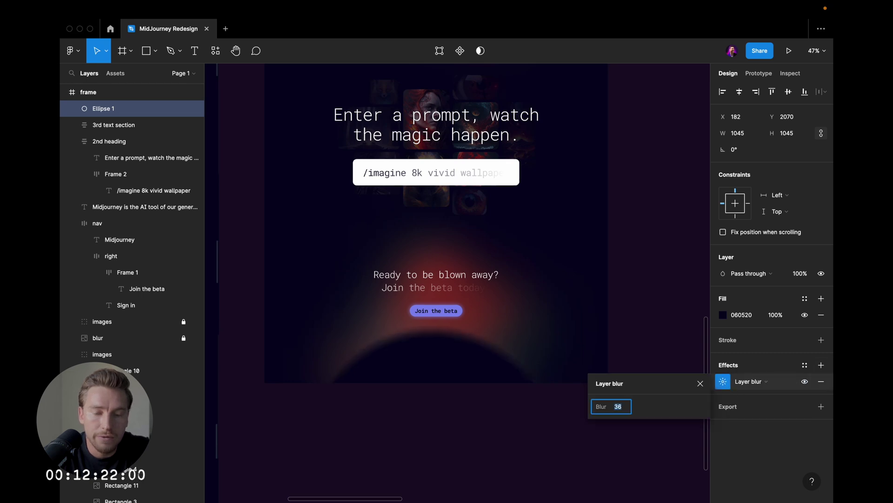
pyautogui.write('200')
pyautogui.press('Return')
pyautogui.moveTo(442, 382)
pyautogui.mouseDown()
pyautogui.moveTo(455, 381)
pyautogui.moveTo(446, 367)
pyautogui.mouseUp()
# - Bring the "Ready to be blown away?" text section to the front, above the blurred circle
pyautogui.rightClick(442, 279)
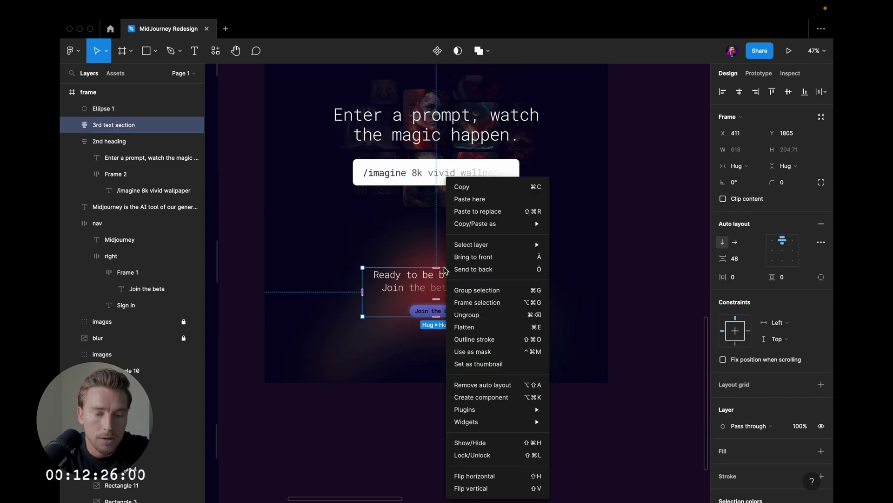
pyautogui.click(490, 256)
pyautogui.scroll(2, 489, 264)
pyautogui.click(459, 297)
pyautogui.press('Escape')
pyautogui.scroll(3, 457, 295)
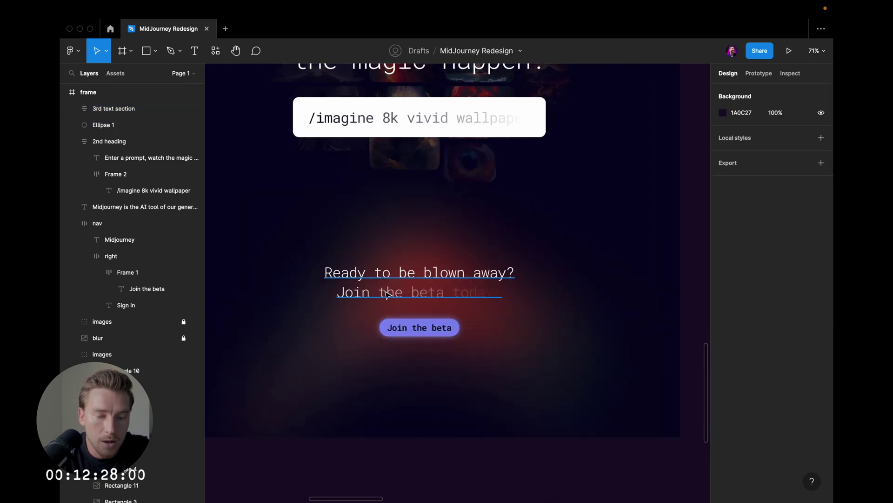
# - Recolour the starting stop of the "Join the beta today." text gradient to a bright coral red based on the glow's colour
pyautogui.keyDown('super'); pyautogui.click(386, 291); pyautogui.keyUp('super')
pyautogui.scroll(5, 386, 291)
pyautogui.scroll(-1, 751, 415)
pyautogui.click(723, 414)
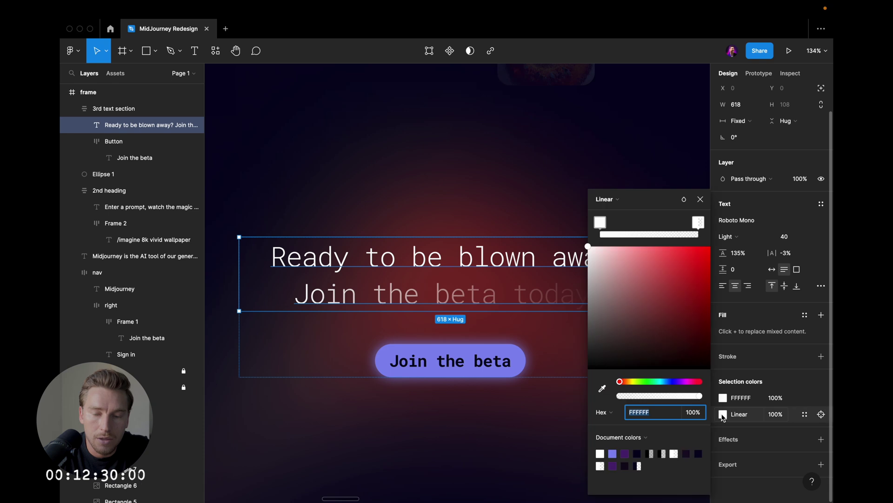
pyautogui.click(601, 228)
pyautogui.press('i')
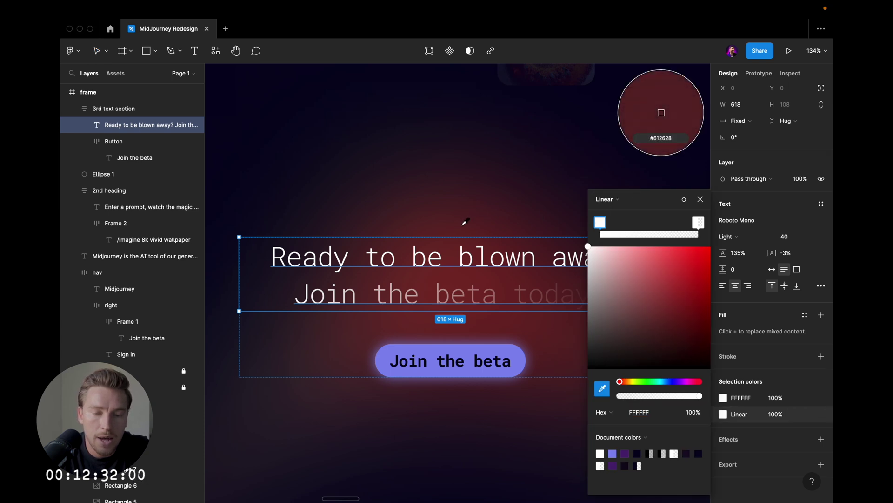
pyautogui.click(506, 328)
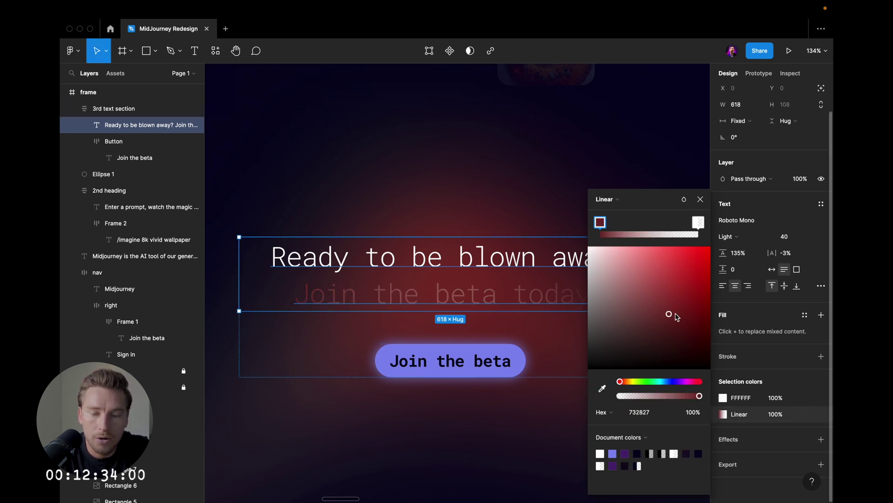
pyautogui.moveTo(676, 315); pyautogui.dragTo(670, 250)
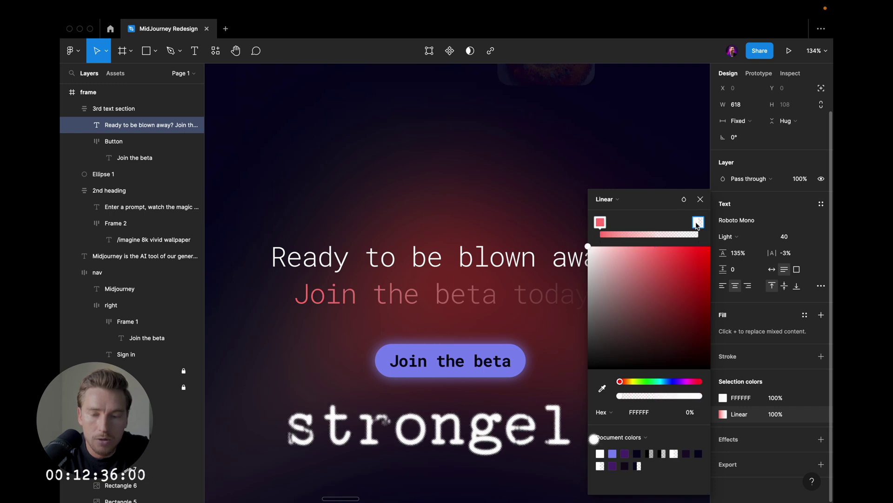
pyautogui.press('Escape')
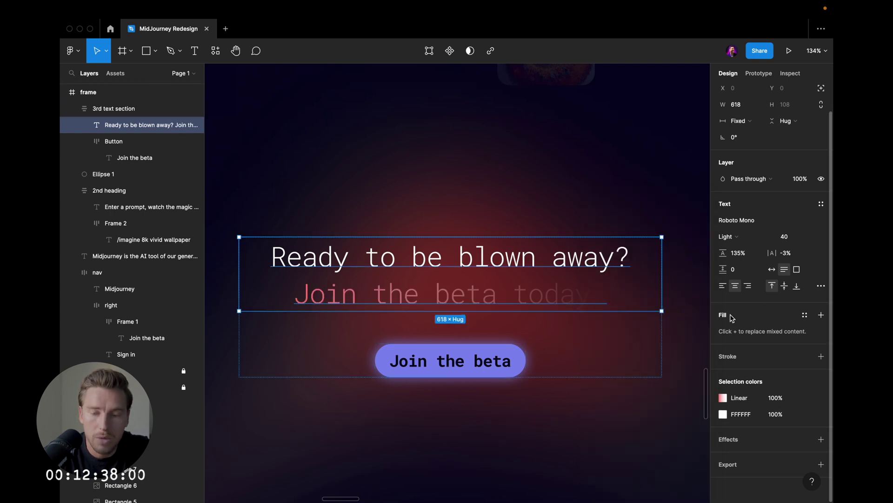
# - Set the opacity of the white end stop in the "Join the beta today." gradient to 50%
pyautogui.click(722, 398)
pyautogui.click(700, 223)
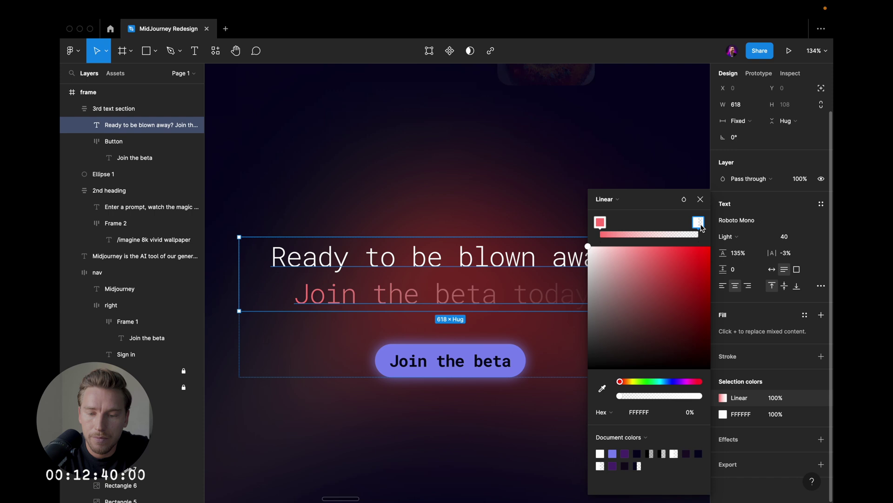
pyautogui.write('30')
pyautogui.press('Return')
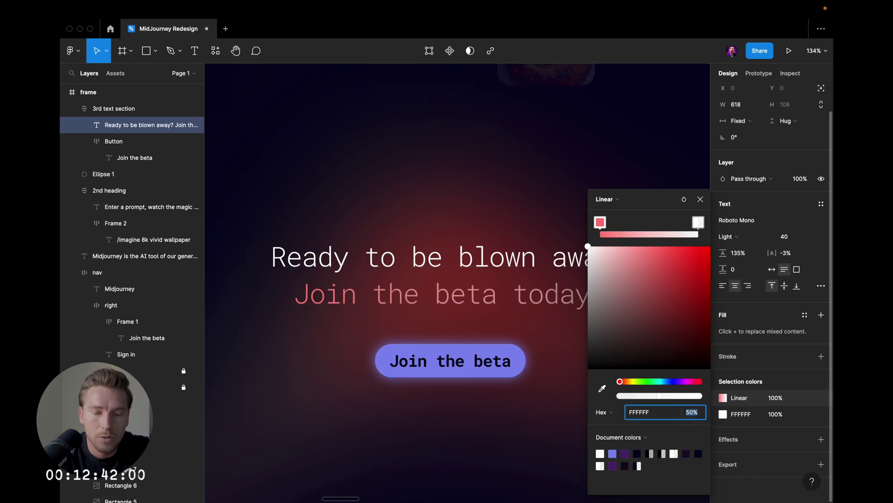
# - Fill the lower "Join the beta" button with coral FB8987, sampled from the gradient text above it
pyautogui.click(483, 340)
pyautogui.keyDown('super'); pyautogui.click(483, 352); pyautogui.keyUp('super')
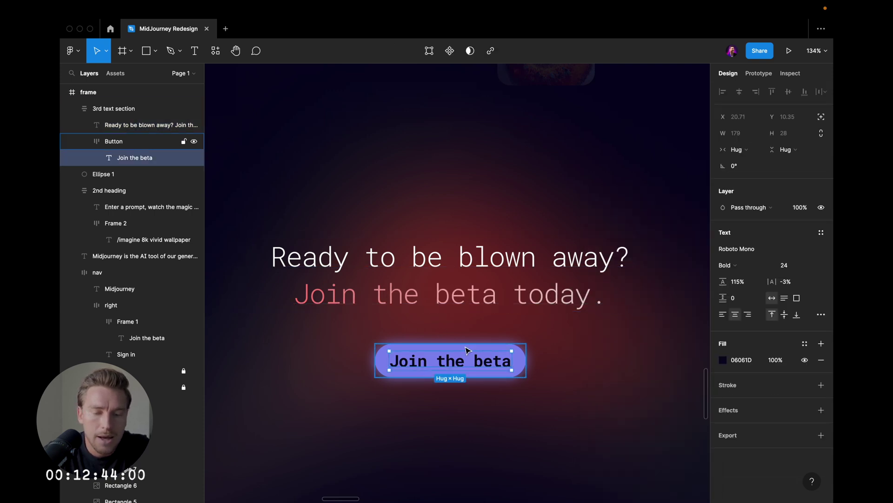
pyautogui.press('Escape')
pyautogui.scroll(5, 359, 295)
pyautogui.press('i')
pyautogui.click(323, 297)
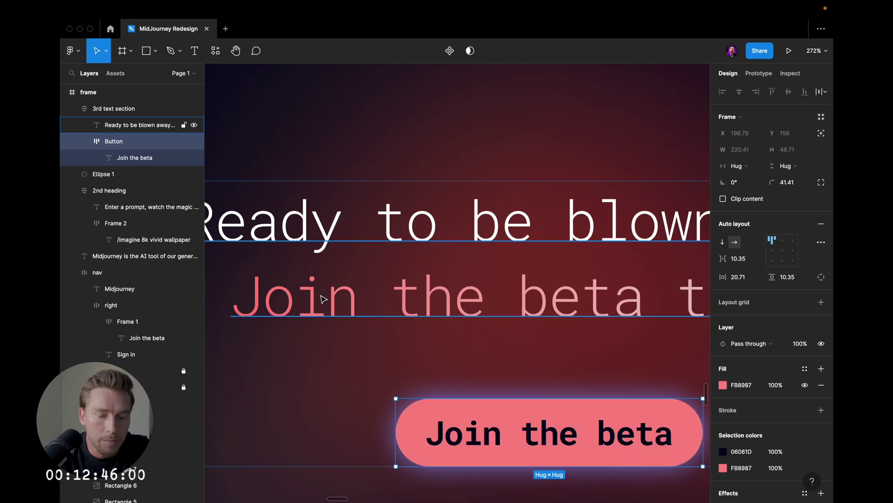
# - Change the lower button's drop shadow colour to the coral sampled from the "Join the beta today." text
pyautogui.press('Escape')
pyautogui.scroll(-5, 484, 346)
pyautogui.click(516, 366)
pyautogui.doubleClick(516, 385)
pyautogui.scroll(-3, 832, 397)
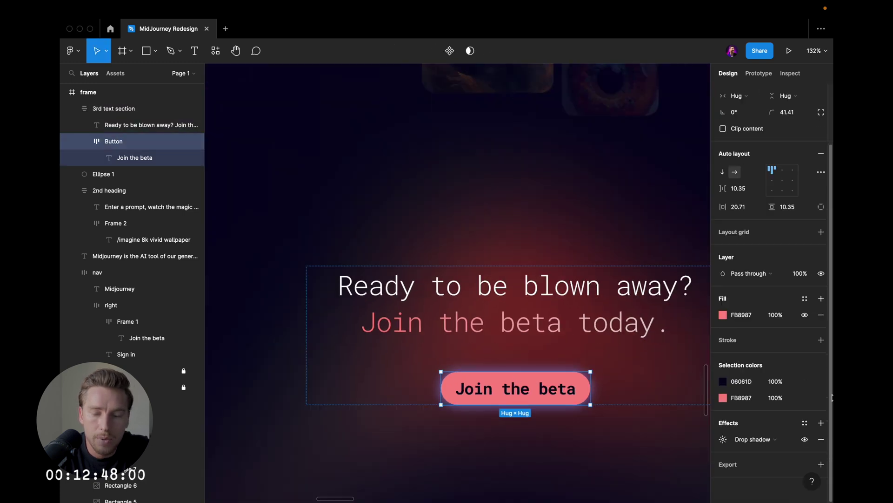
pyautogui.click(723, 439)
pyautogui.click(600, 457)
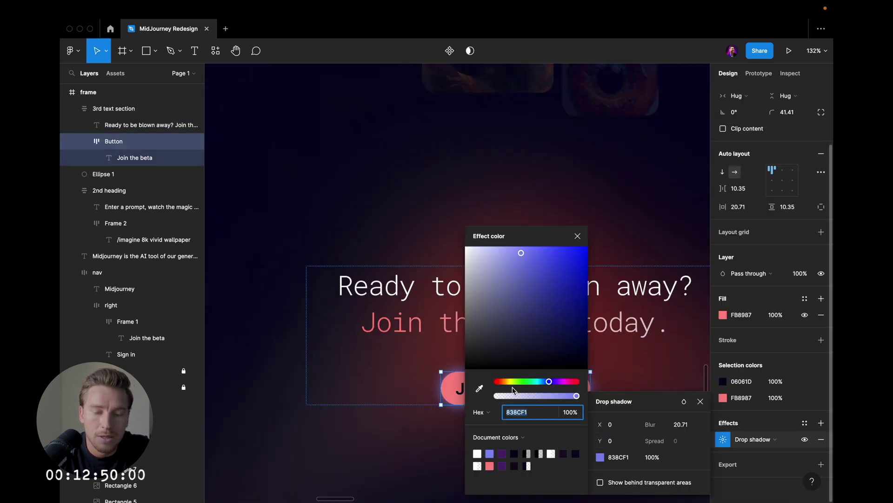
pyautogui.scroll(6, 424, 321)
pyautogui.press('i')
pyautogui.click(424, 320)
# - Hide the interface and review the recoloured closing section in the context of the page
pyautogui.press('super+backslash')
pyautogui.scroll(-10, 459, 301)
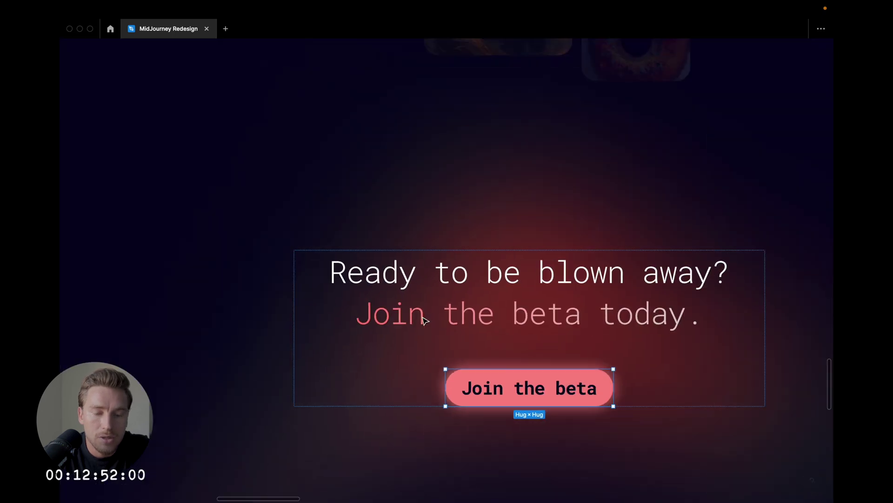
pyautogui.scroll(5, 456, 301)
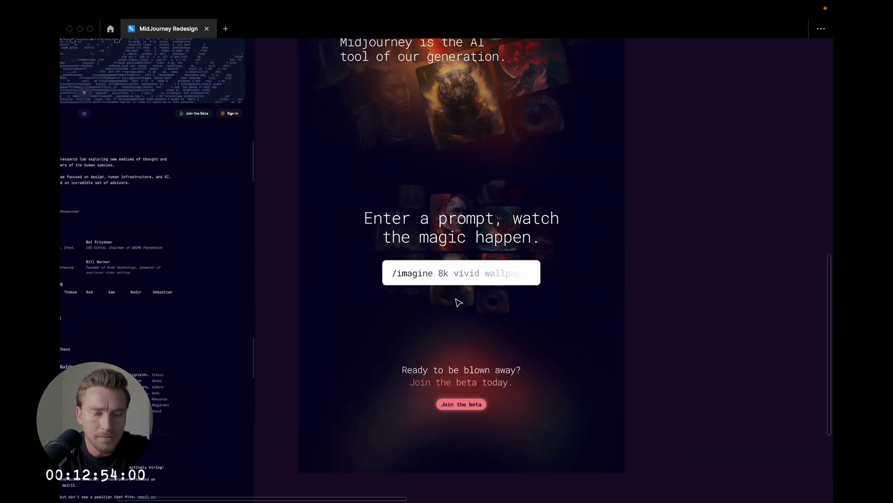
pyautogui.scroll(-3, 456, 302)
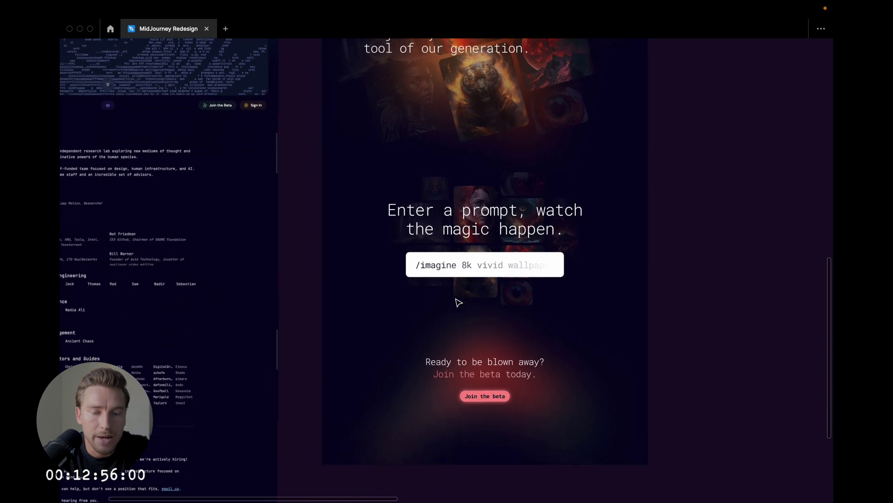
pyautogui.scroll(4, 456, 302)
pyautogui.scroll(-3, 456, 303)
# - Copy the "Sign in" text from the page's navigation and place the copy below the lower "Join the beta" button
pyautogui.scroll(7, 456, 303)
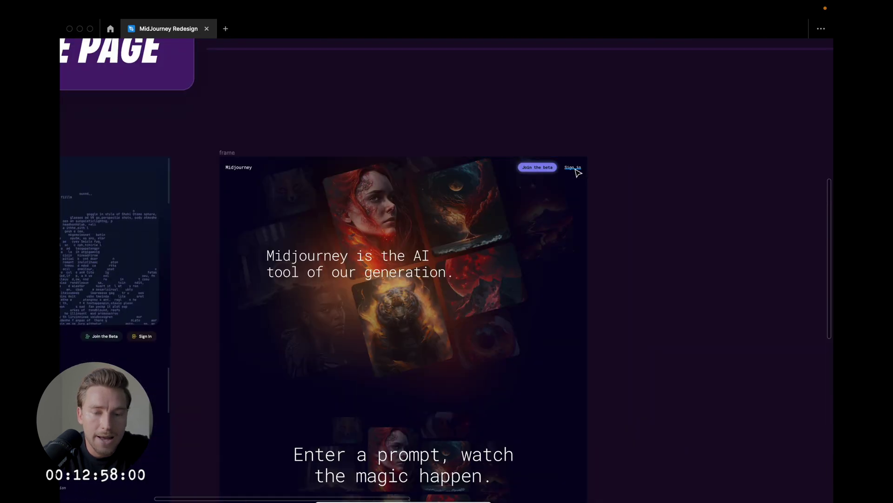
pyautogui.scroll(-10, 576, 170)
pyautogui.scroll(5, 527, 286)
pyautogui.scroll(5, 527, 285)
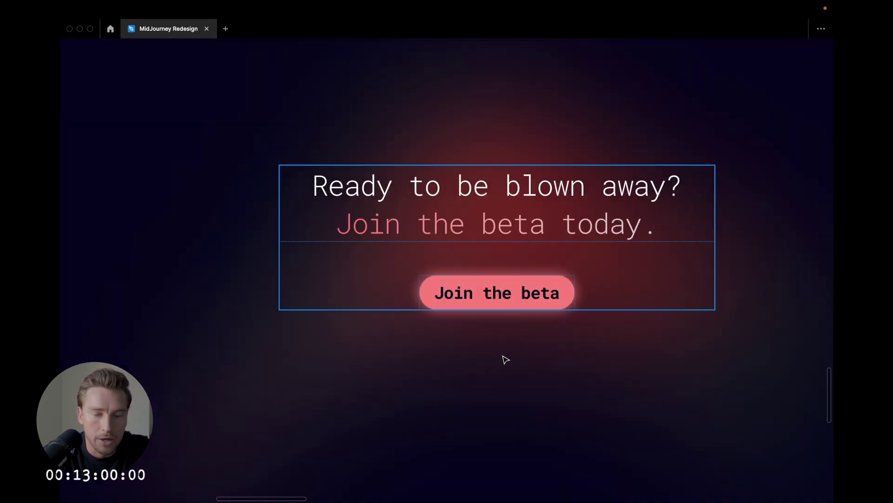
pyautogui.hotkey('ctrl', 'v')
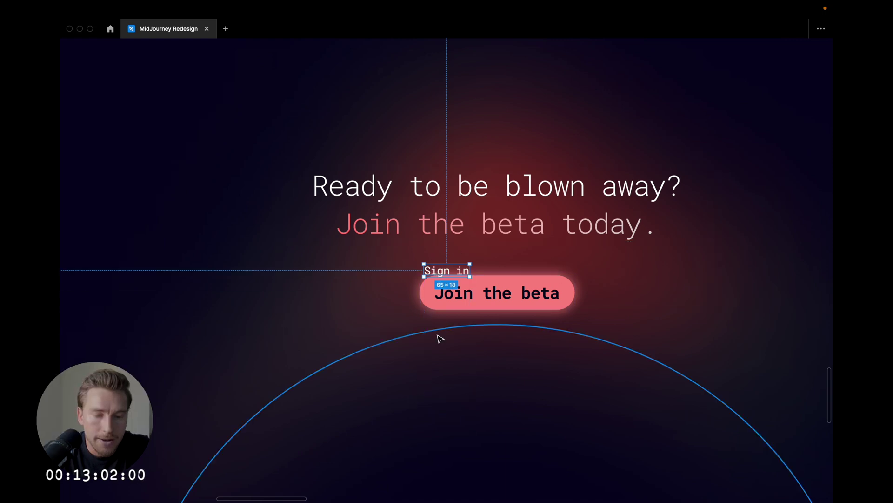
pyautogui.moveTo(443, 276); pyautogui.dragTo(378, 429)
pyautogui.scroll(-3, 379, 416)
# - Change the copied "Sign in" text below the button to "About"
pyautogui.doubleClick(377, 427)
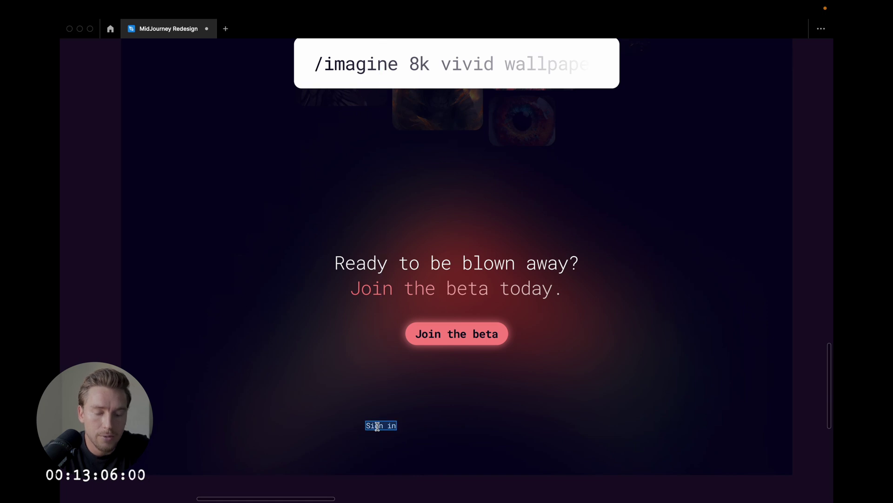
pyautogui.write('About')
pyautogui.press('Escape')
pyautogui.press('Escape')
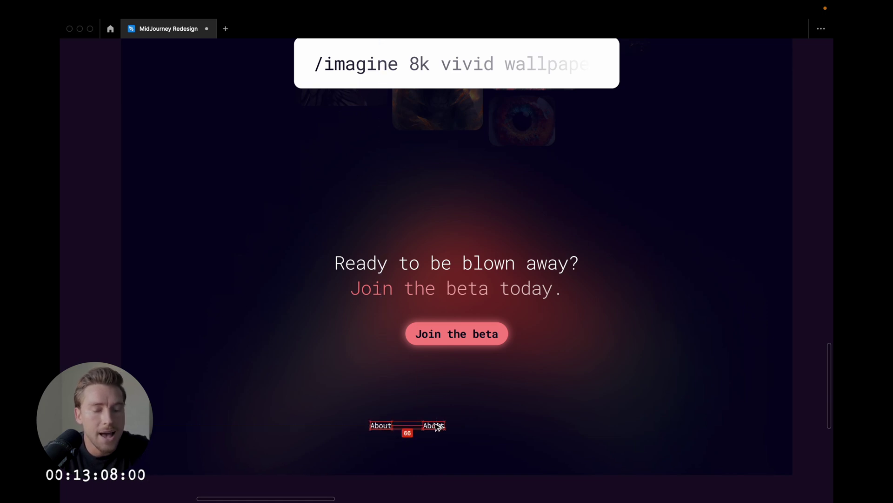
# - Duplicate the "About" link twice along the same row and change the copies to "Careers" and "Contact"
pyautogui.moveTo(437, 427); pyautogui.dragTo(430, 428)
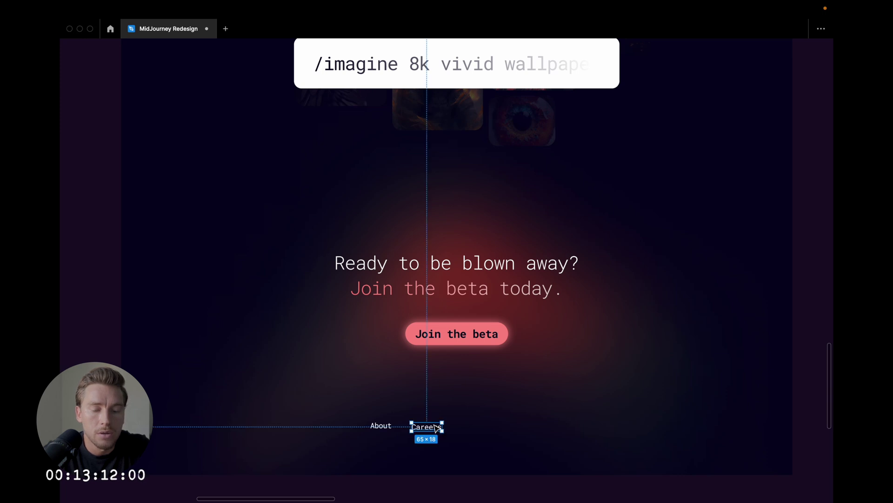
pyautogui.moveTo(436, 427); pyautogui.dragTo(501, 430)
pyautogui.doubleClick(475, 427)
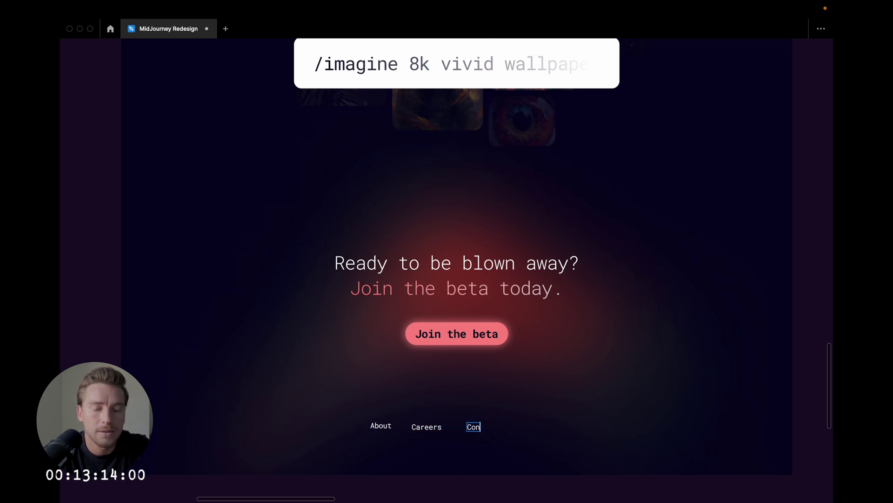
# - Show the interface again and combine "About", "Careers" and "Contact" into a horizontal auto layout with 48 spacing
pyautogui.press('super+backslash')
pyautogui.keyDown('shift'); pyautogui.click(437, 425); pyautogui.keyUp('shift')
pyautogui.click(381, 426)
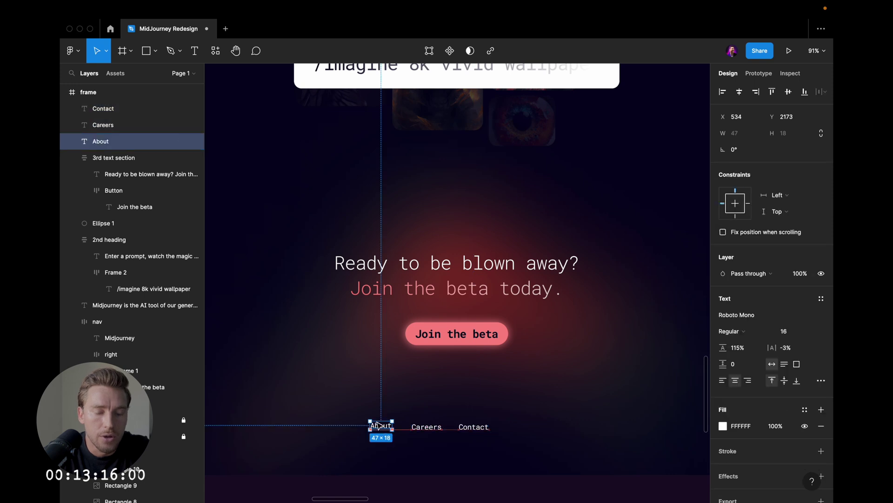
pyautogui.hotkey('shift', 'a')
pyautogui.press('super+z')
pyautogui.keyDown('shift'); pyautogui.click(427, 426); pyautogui.keyUp('shift')
pyautogui.keyDown('shift'); pyautogui.click(473, 426); pyautogui.keyUp('shift')
pyautogui.hotkey('shift', 'a')
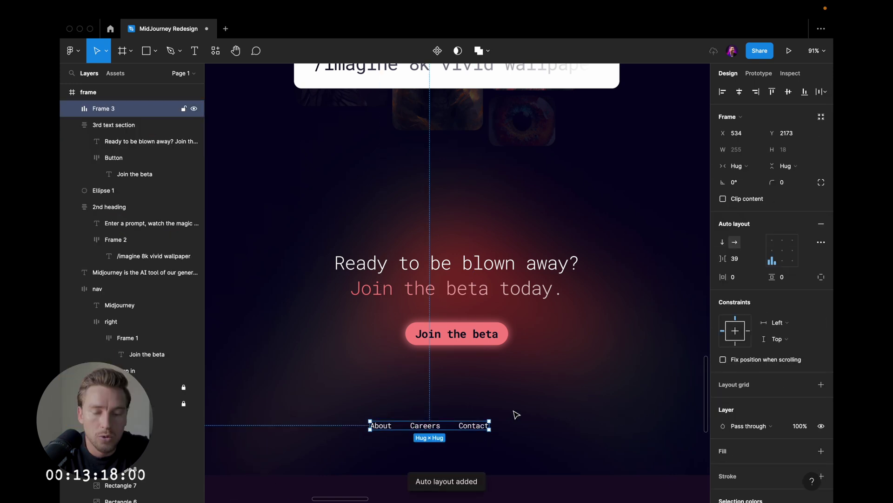
pyautogui.write('48')
pyautogui.press('Return')
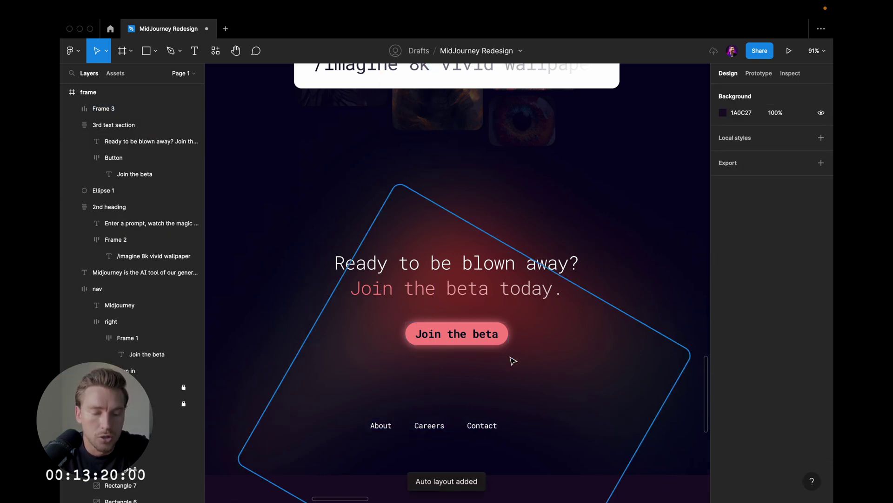
# - Centre the footer links row horizontally on the page and move it down to Y 2189
pyautogui.click(422, 429)
pyautogui.hotkey('alt', 'h')
pyautogui.press('Escape')
pyautogui.scroll(-3, 483, 417)
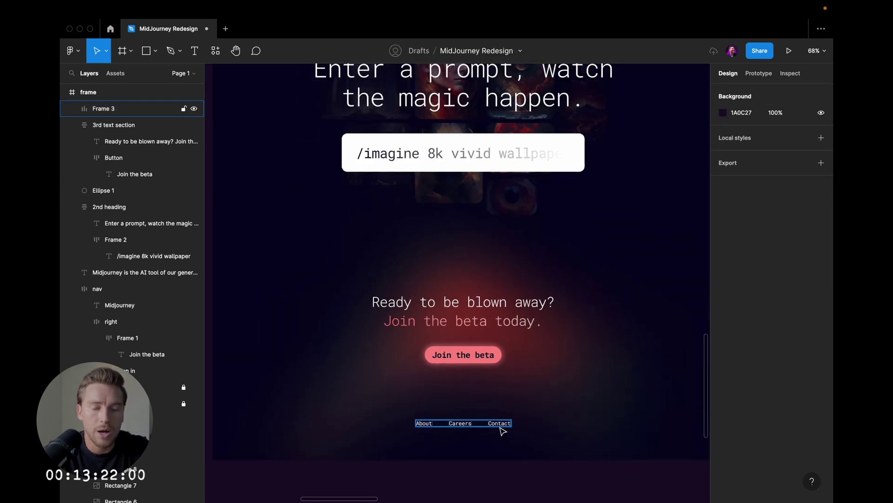
pyautogui.click(493, 432)
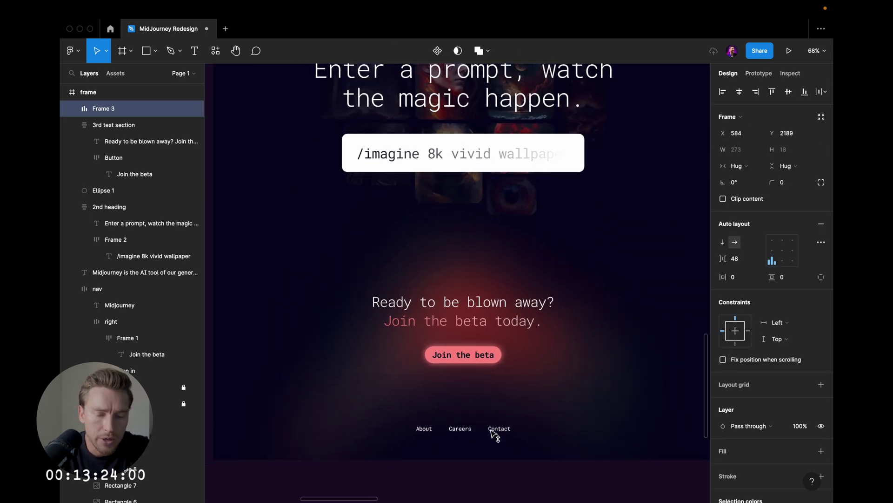
# - Review the whole redesigned page with the interface hidden, from the footer links up to the hero section
pyautogui.press('super+backslash')
pyautogui.scroll(-3, 494, 432)
pyautogui.scroll(-3, 493, 433)
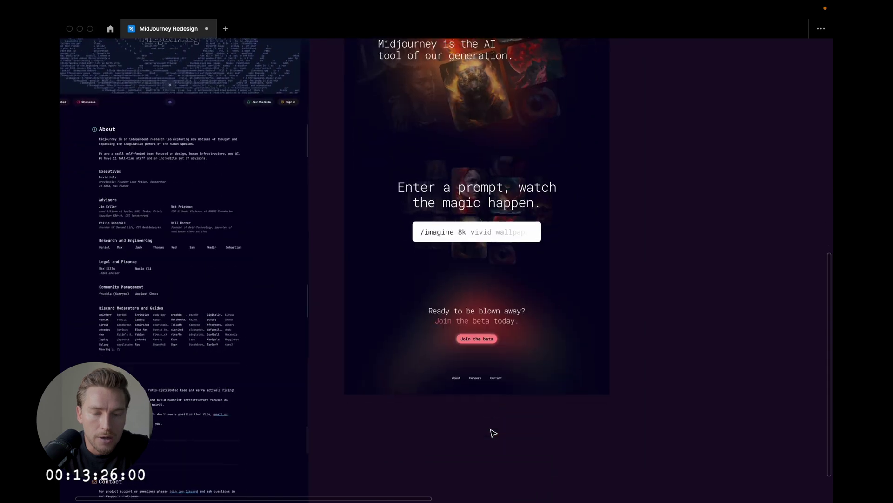
pyautogui.scroll(5, 493, 430)
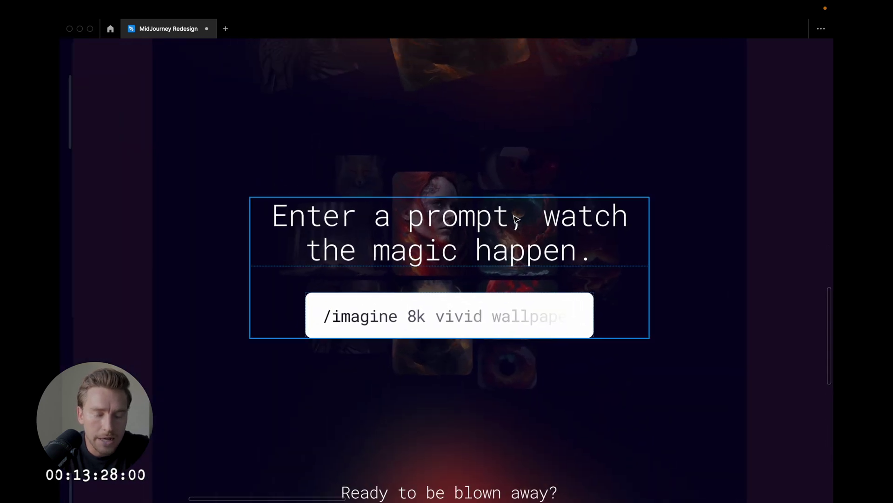
pyautogui.scroll(-3, 516, 219)
pyautogui.scroll(-3, 515, 223)
pyautogui.scroll(6, 511, 227)
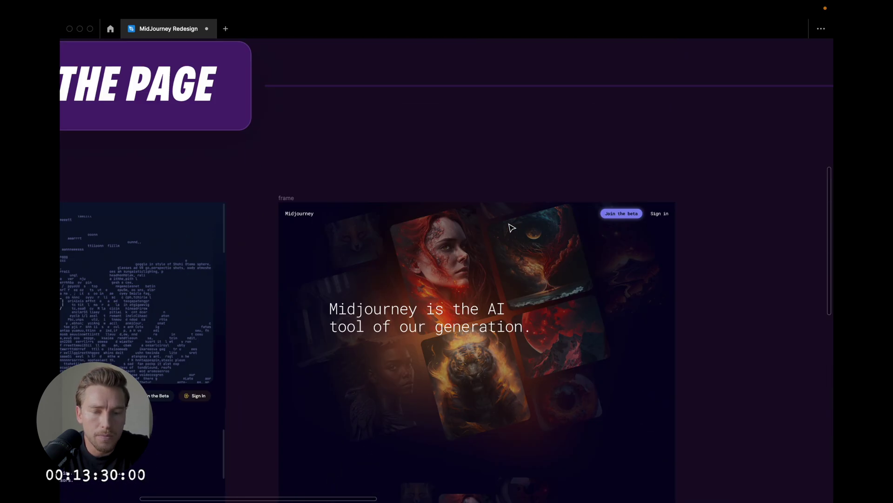
pyautogui.scroll(-3, 512, 228)
pyautogui.press('super+backslash')
pyautogui.scroll(-3, 512, 227)
pyautogui.moveTo(501, 18)
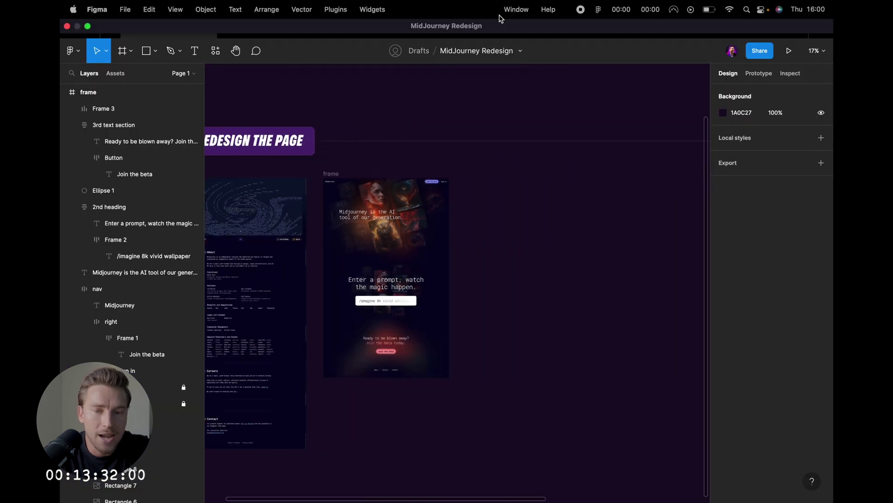
# - Duplicate the redesigned page frame and align the copy beneath the "2. Animate the page" heading
pyautogui.hscroll(2, 460, 294)
pyautogui.scroll(-5, 429, 294)
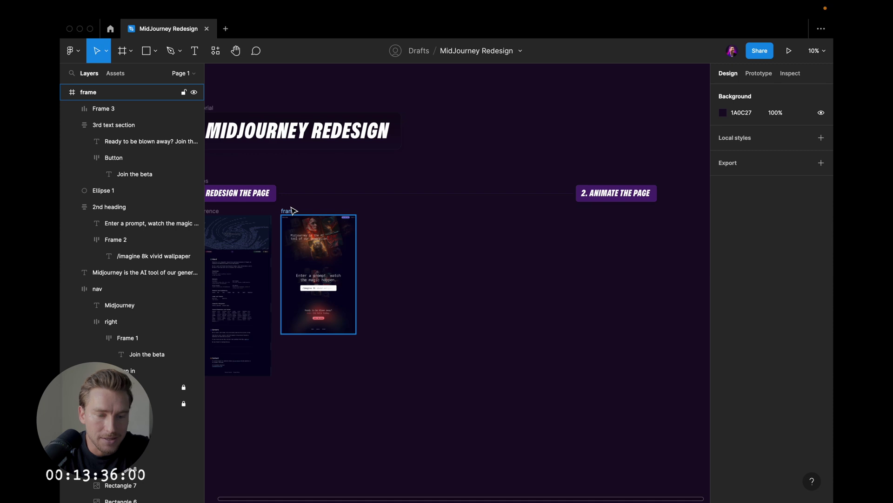
pyautogui.moveTo(291, 207); pyautogui.dragTo(533, 208)
pyautogui.hscroll(4, 527, 207)
pyautogui.scroll(4, 528, 207)
pyautogui.click(330, 220)
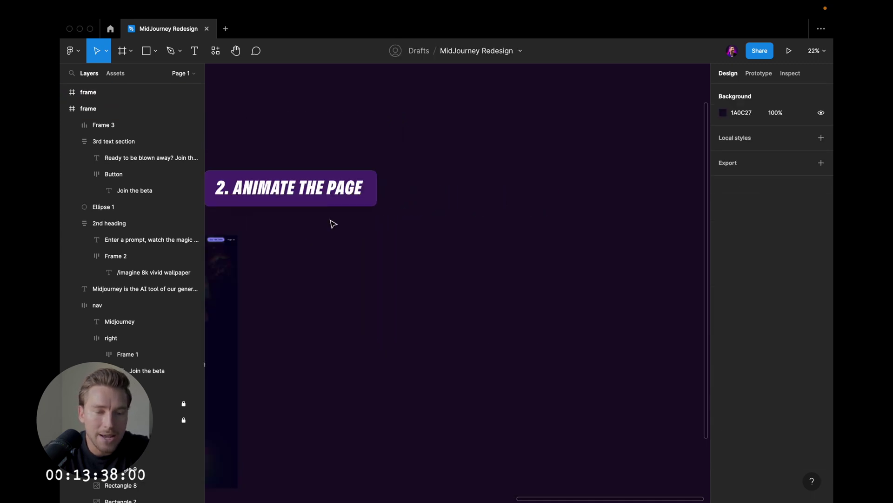
pyautogui.hscroll(-3, 333, 223)
pyautogui.scroll(-2, 334, 224)
pyautogui.moveTo(255, 224); pyautogui.dragTo(362, 223)
pyautogui.click(409, 197)
# - Look over the copied page under the "2. Animate the page" heading with the interface hidden
pyautogui.scroll(4, 409, 197)
pyautogui.press('super+backslash')
pyautogui.scroll(-1, 409, 197)
pyautogui.scroll(3, 409, 197)
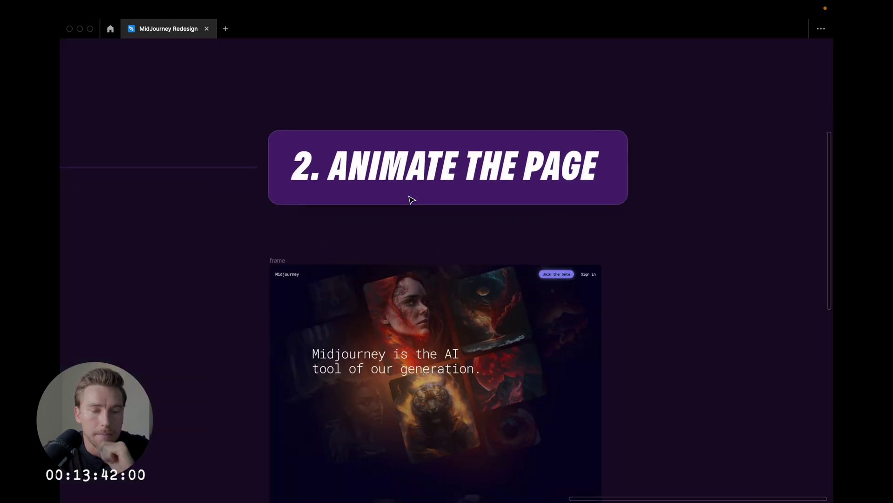
pyautogui.scroll(-3, 409, 196)
pyautogui.scroll(-2, 409, 197)
pyautogui.hscroll(2, 409, 196)
pyautogui.scroll(-1, 409, 196)
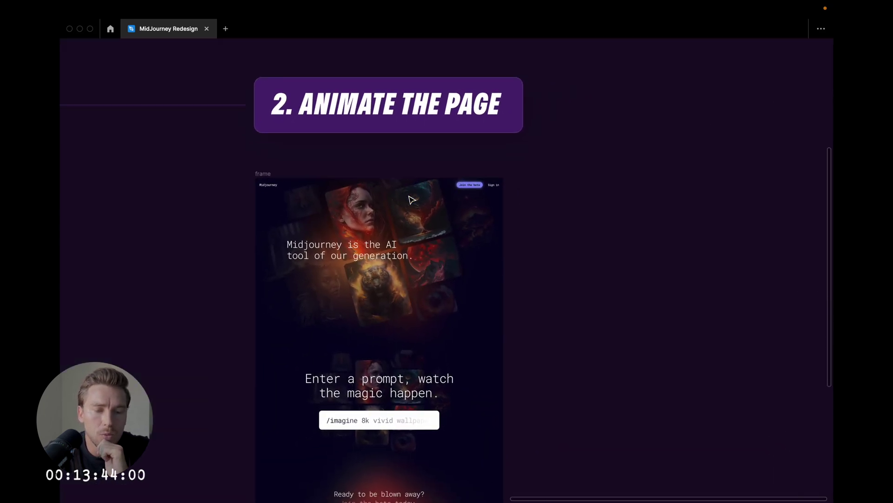
pyautogui.scroll(2, 411, 200)
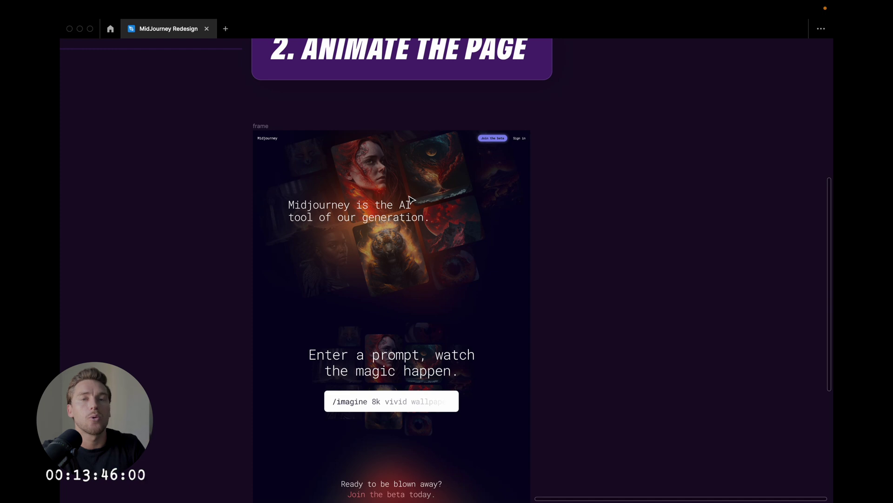
pyautogui.scroll(-3, 411, 199)
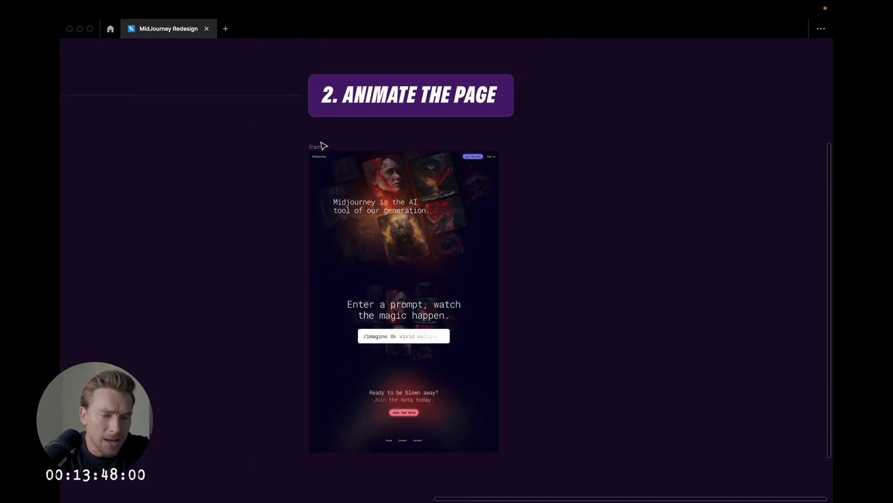
# - Duplicate the page copy so two stand side by side near the "2. Animate the page" heading, and show the interface again
pyautogui.moveTo(323, 145)
pyautogui.mouseDown()
pyautogui.moveTo(119, 150)
pyautogui.moveTo(420, 145)
pyautogui.moveTo(319, 146)
pyautogui.mouseUp()
pyautogui.press('Escape')
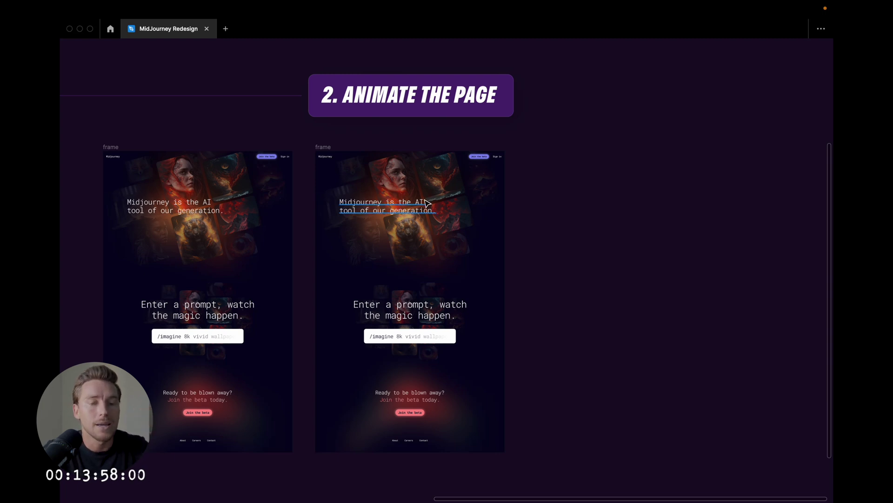
pyautogui.hscroll(-1, 428, 203)
pyautogui.press('super+backslash')
pyautogui.hscroll(-1, 428, 203)
pyautogui.scroll(-4, 414, 317)
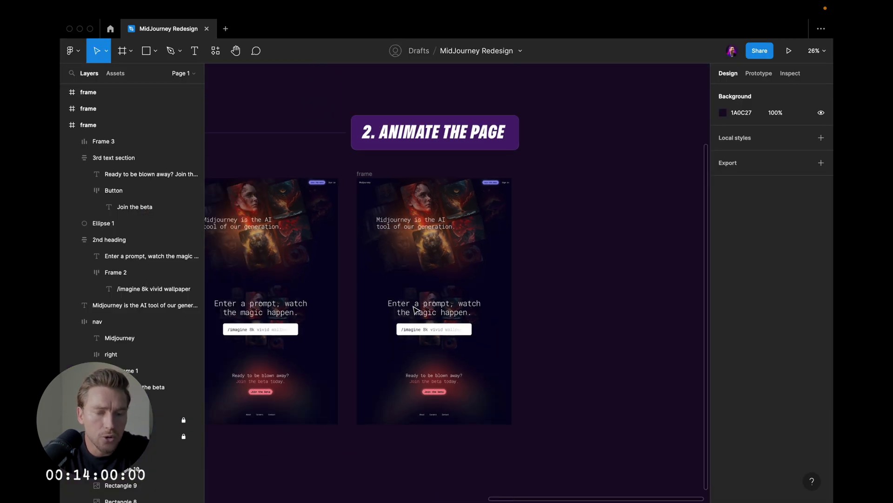
# - Delete everything below the hero section in the page copy under the heading and set that frame's height to 900
pyautogui.hscroll(-2, 567, 338)
pyautogui.moveTo(628, 451); pyautogui.dragTo(473, 297)
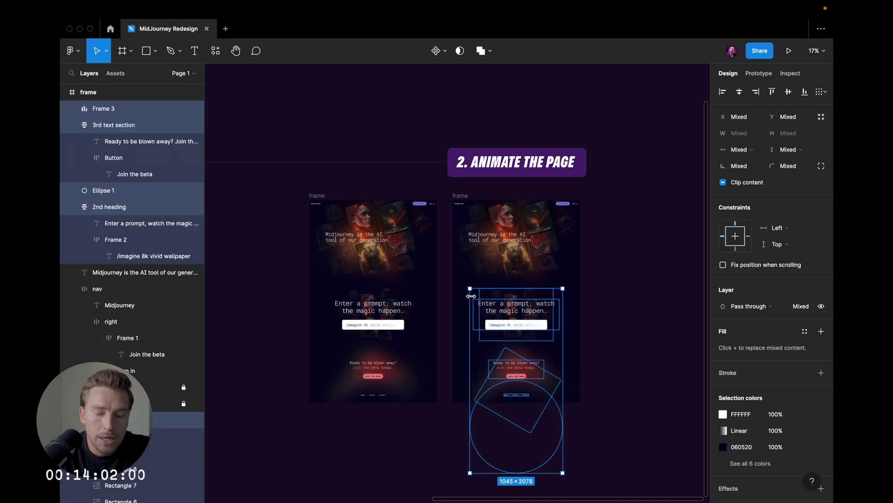
pyautogui.press('Delete')
pyautogui.scroll(3, 502, 268)
pyautogui.click(432, 156)
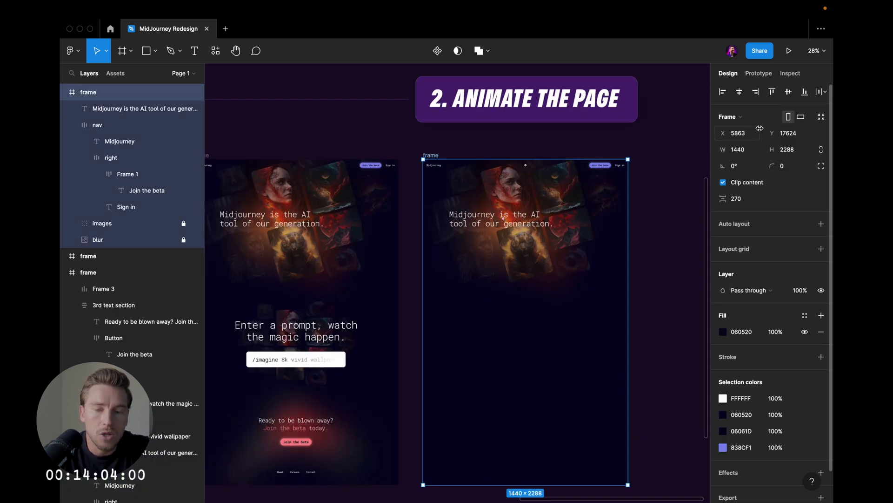
pyautogui.write('900')
pyautogui.press('Return')
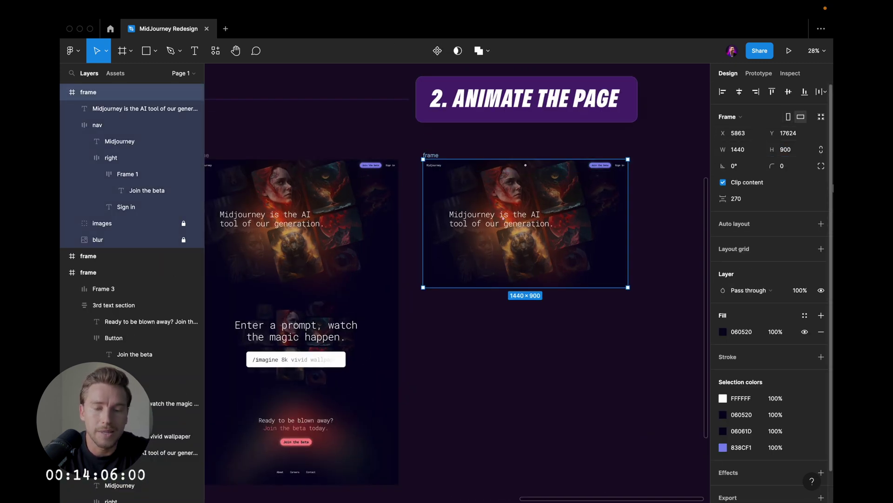
# - Examine the cropped hero frame up close
pyautogui.click(638, 212)
pyautogui.press('super+backslash')
pyautogui.keyDown('ctrl'); pyautogui.scroll(3, 632, 218); pyautogui.keyUp('ctrl')
pyautogui.press('super+backslash')
pyautogui.keyDown('ctrl'); pyautogui.scroll(2, 456, 146); pyautogui.keyUp('ctrl')
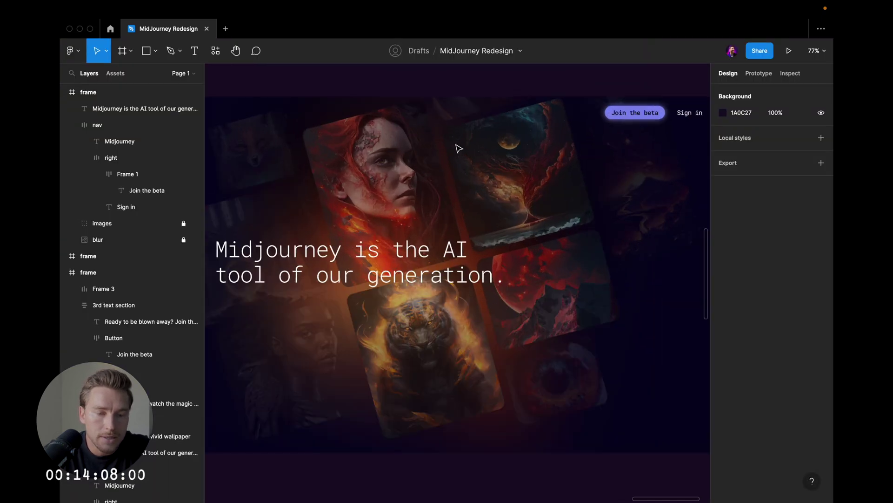
pyautogui.keyDown('ctrl'); pyautogui.scroll(-3, 455, 144); pyautogui.keyUp('ctrl')
pyautogui.keyDown('ctrl'); pyautogui.scroll(-3, 456, 144); pyautogui.keyUp('ctrl')
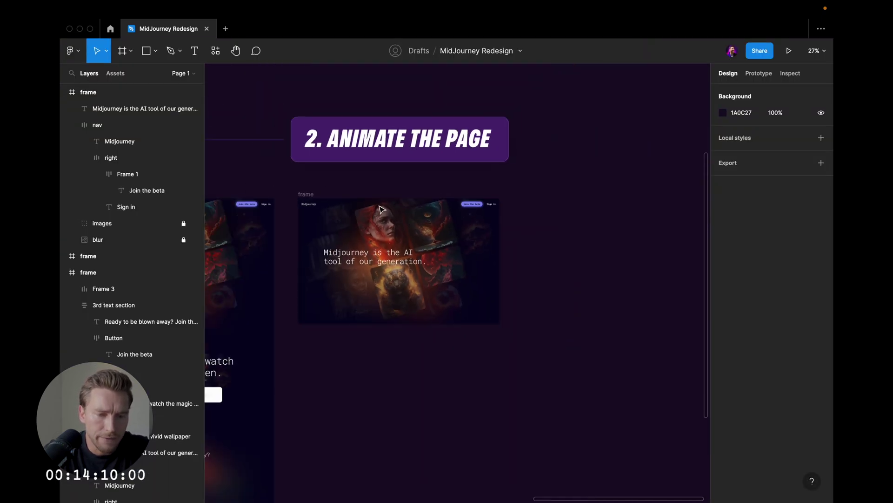
pyautogui.keyDown('alt'); pyautogui.moveTo(305, 193); pyautogui.dragTo(523, 193); pyautogui.keyUp('alt')
pyautogui.click(336, 235)
pyautogui.keyDown('ctrl'); pyautogui.scroll(3, 336, 236); pyautogui.keyUp('ctrl')
pyautogui.keyDown('ctrl'); pyautogui.scroll(1, 339, 240); pyautogui.keyUp('ctrl')
pyautogui.press('super+z')
pyautogui.press('super+z')
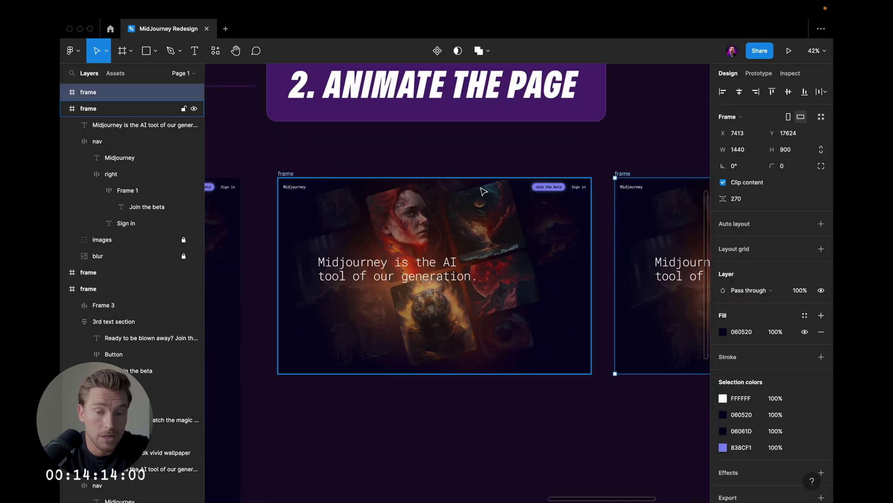
# - Unlock the "images" and "blur" layers in the cropped hero frame and duplicate the frame beside it
pyautogui.click(284, 175)
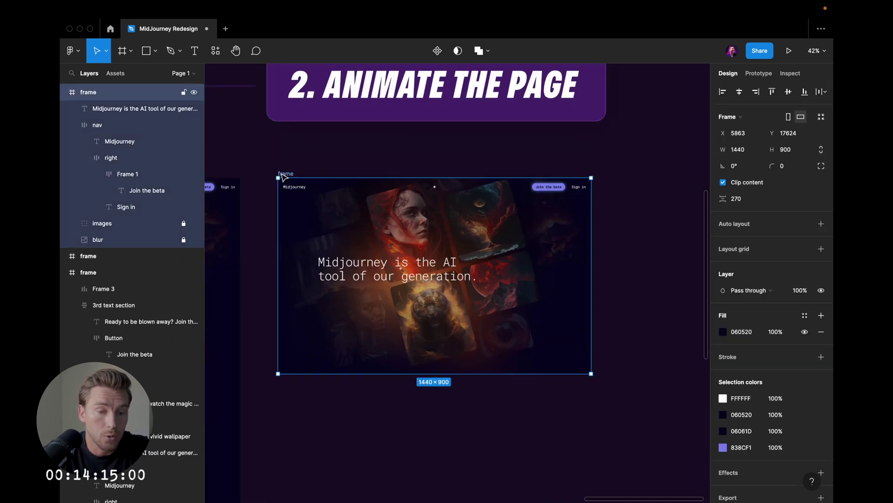
pyautogui.click(183, 224)
pyautogui.click(348, 149)
pyautogui.keyDown('ctrl'); pyautogui.scroll(-4, 349, 149); pyautogui.keyUp('ctrl')
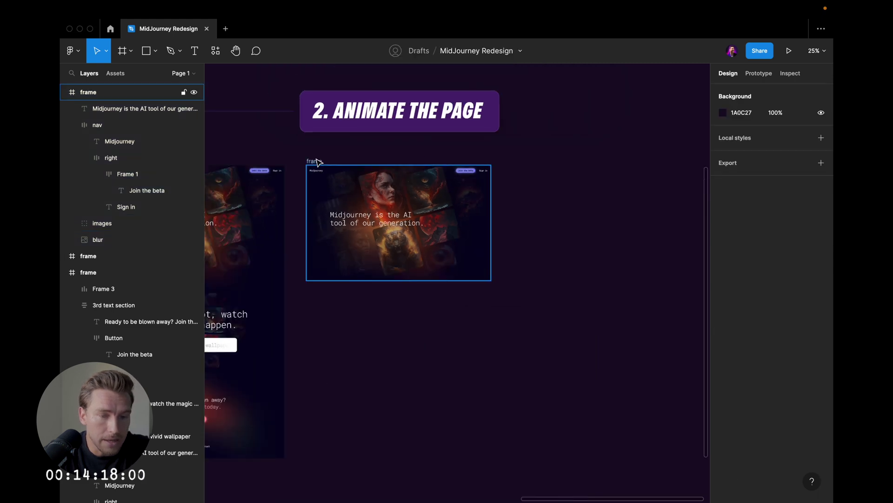
pyautogui.keyDown('alt'); pyautogui.moveTo(317, 161); pyautogui.dragTo(515, 161); pyautogui.keyUp('alt')
pyautogui.click(354, 174)
pyautogui.keyDown('ctrl'); pyautogui.scroll(4, 355, 178); pyautogui.keyUp('ctrl')
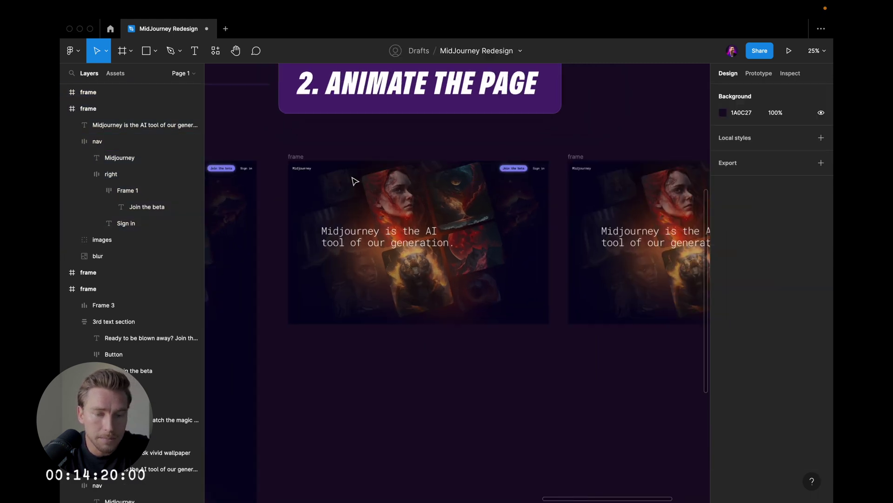
# - Move the headline of the first hero frame down to Y 445 and set its opacity to 0%
pyautogui.click(440, 257)
pyautogui.keyDown('ctrl'); pyautogui.scroll(3, 439, 256); pyautogui.keyUp('ctrl')
pyautogui.moveTo(441, 259); pyautogui.dragTo(433, 278)
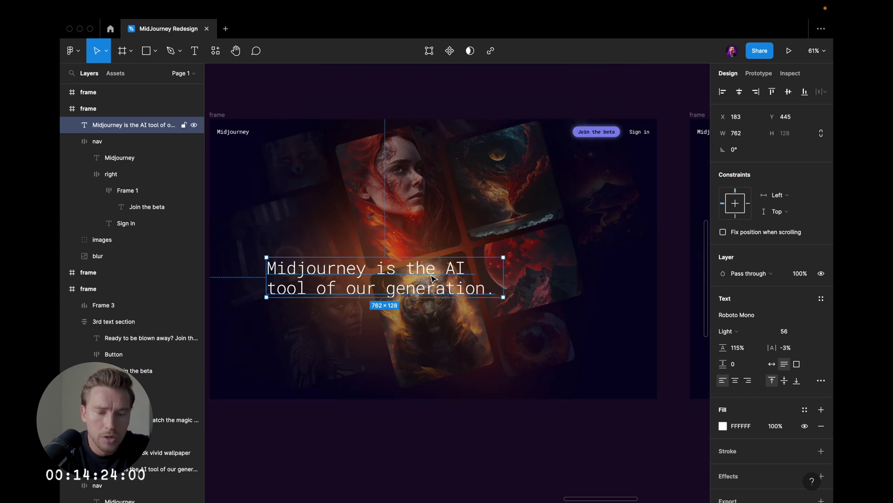
pyautogui.press('0')
pyautogui.press('0')
pyautogui.press('Escape')
# - Scale the first hero frame's images group down to about 1066 × 754, rotate it to about 8.42° and set its opacity to 0%
pyautogui.click(533, 218)
pyautogui.click(534, 218)
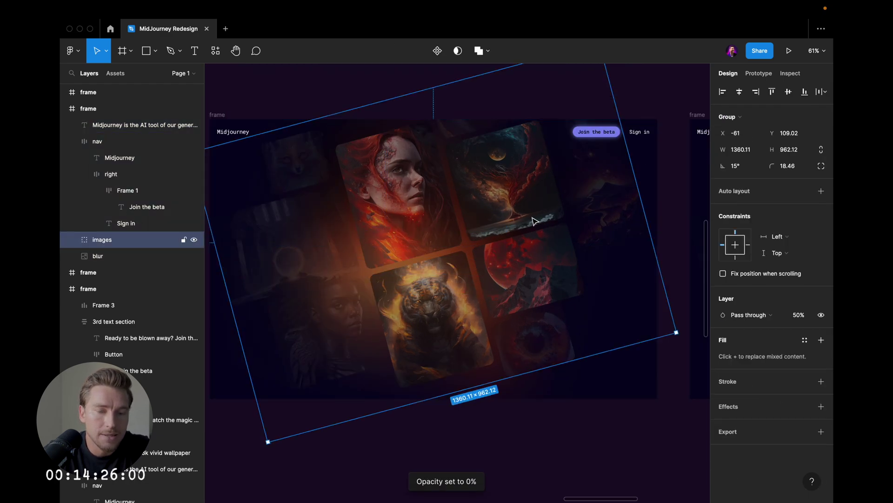
pyautogui.scroll(-3, 540, 217)
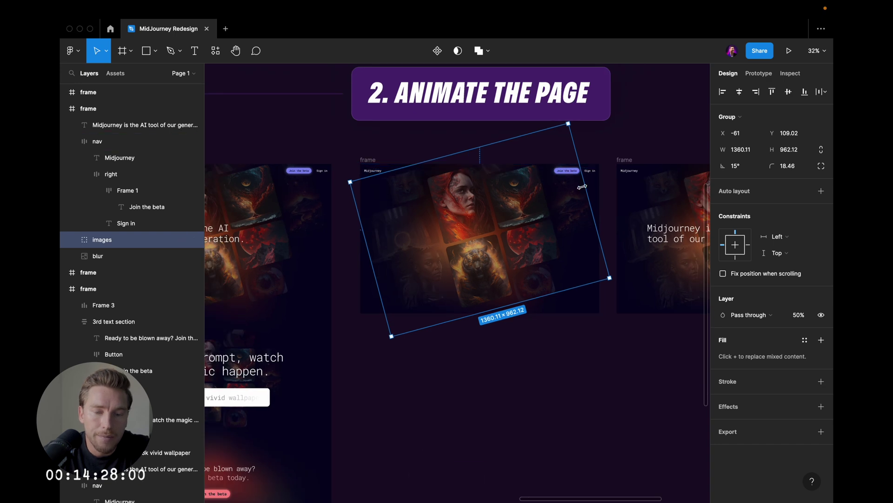
pyautogui.press('k')
pyautogui.moveTo(582, 187); pyautogui.dragTo(564, 152)
pyautogui.press('0')
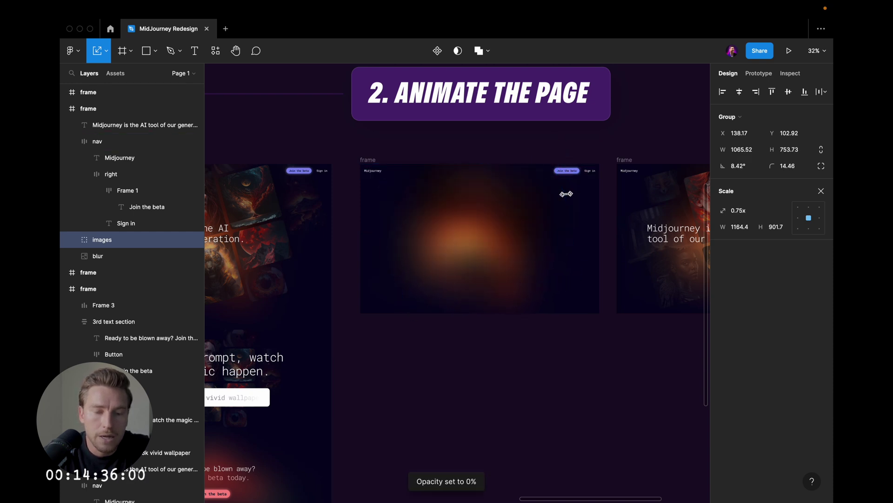
pyautogui.scroll(5, 519, 219)
pyautogui.press('v')
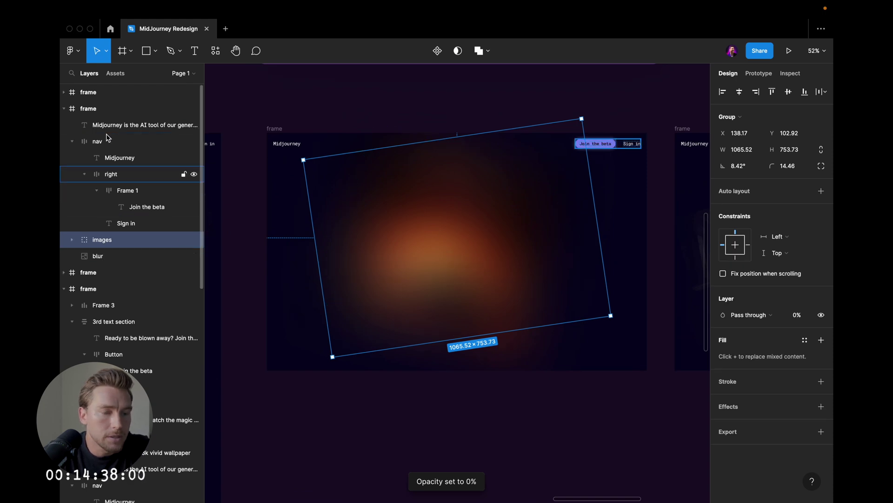
# - Set the opacity of the first hero frame's orange blur layer to 0%
pyautogui.click(104, 256)
pyautogui.moveTo(548, 263); pyautogui.dragTo(510, 253)
pyautogui.press('0')
pyautogui.scroll(-3, 511, 254)
pyautogui.click(579, 183)
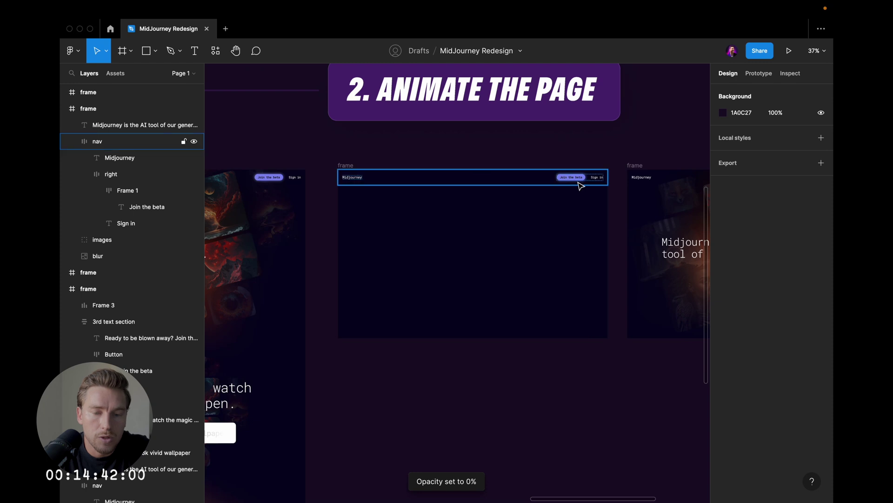
# - Move the first hero frame's nav bar up to Y -56, above the frame's edge, and set its opacity to 0%
pyautogui.scroll(2, 579, 184)
pyautogui.moveTo(580, 184); pyautogui.dragTo(576, 180)
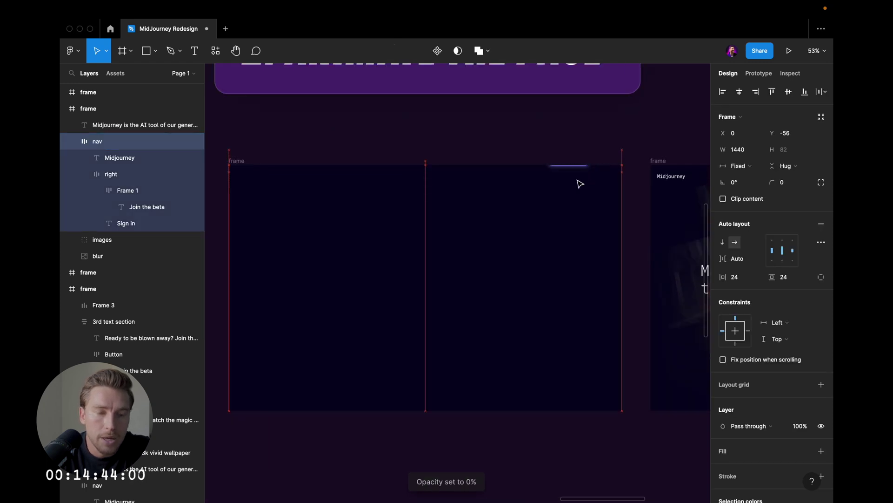
pyautogui.press('0')
pyautogui.scroll(-3, 562, 193)
pyautogui.press('super+backslash')
pyautogui.scroll(-2, 562, 193)
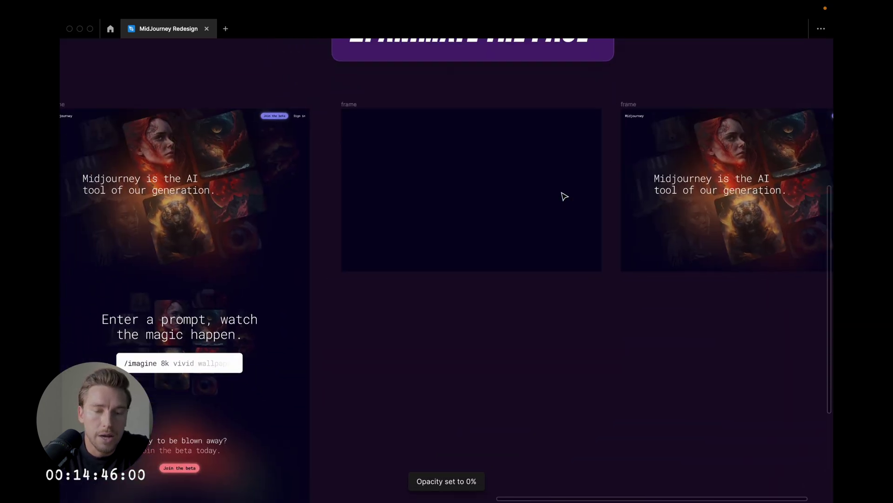
# - Make the emptied hero frame a prototype flow starting point named "Midjourney flow"
pyautogui.click(594, 112)
pyautogui.hscroll(3, 593, 112)
pyautogui.scroll(2, 401, 157)
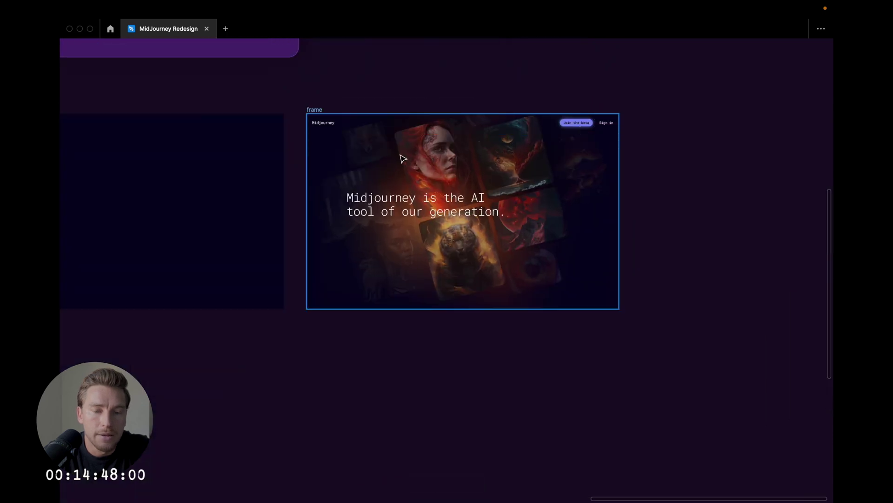
pyautogui.hscroll(-4, 401, 158)
pyautogui.press('super+backslash')
pyautogui.hscroll(-4, 400, 159)
pyautogui.click(336, 180)
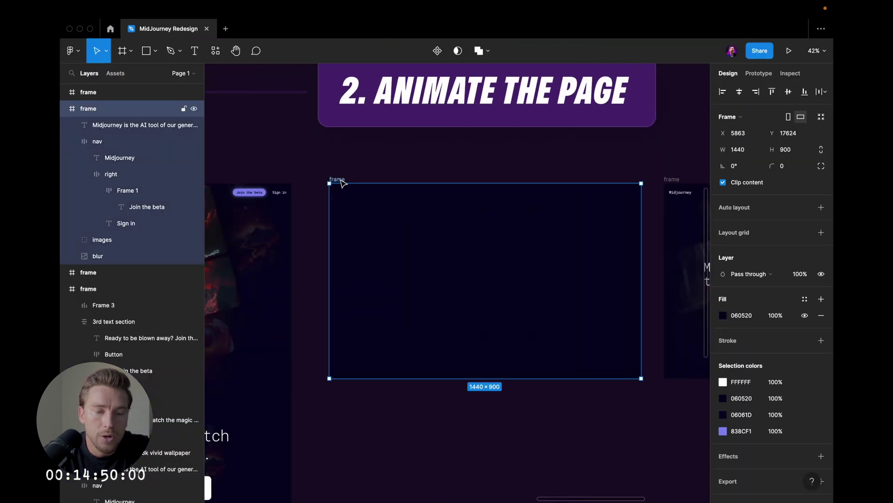
pyautogui.click(757, 73)
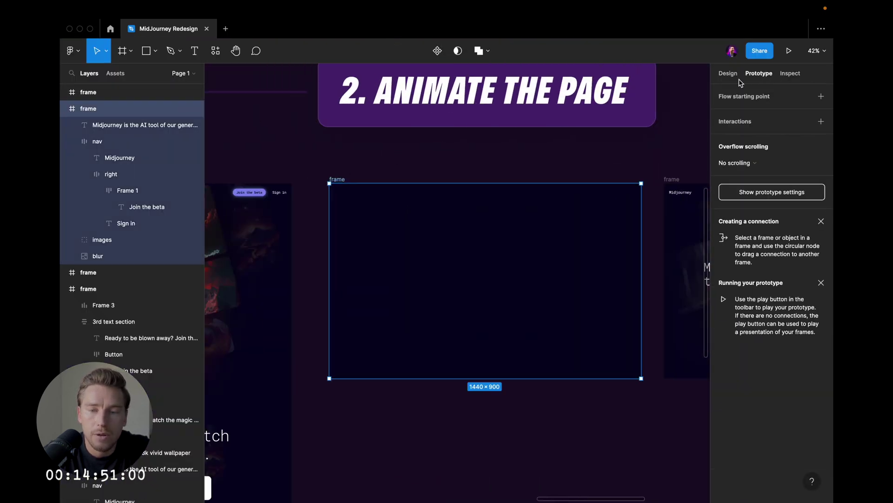
pyautogui.click(821, 97)
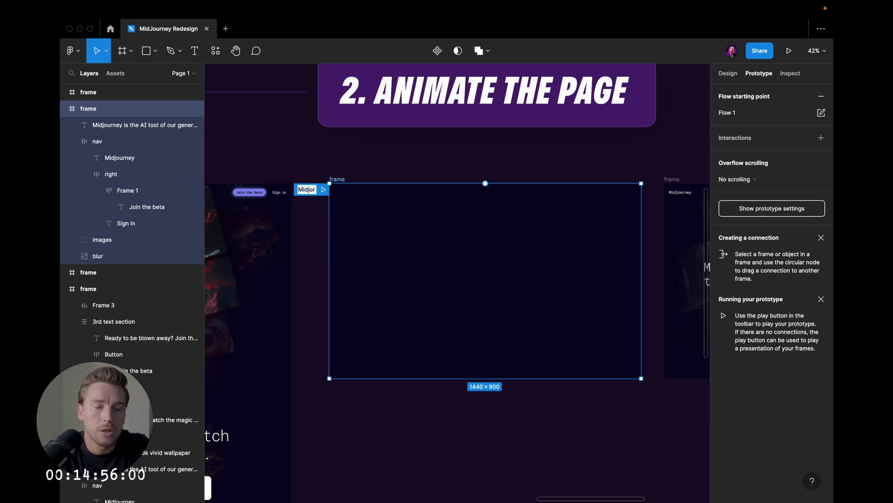
pyautogui.press('Return')
pyautogui.press('Escape')
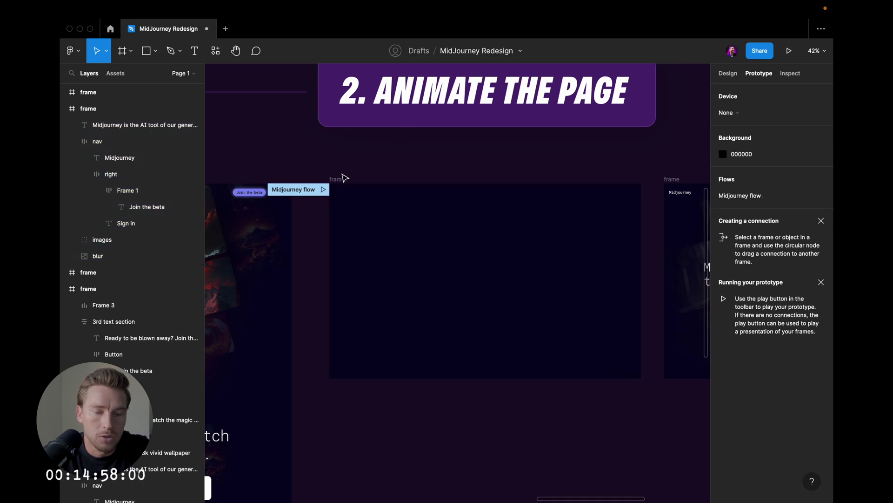
# - Connect the emptied frame to the full hero frame with an After delay trigger of 1000ms
pyautogui.click(342, 177)
pyautogui.scroll(-3, 342, 181)
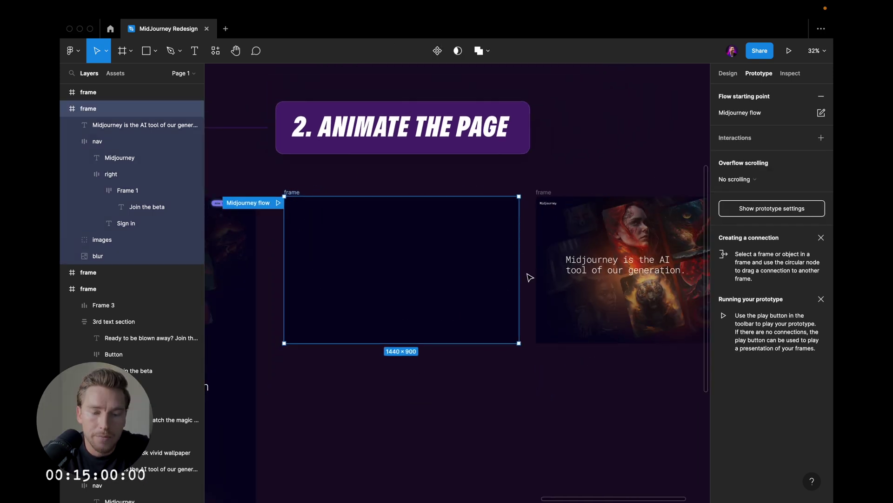
pyautogui.moveTo(519, 270); pyautogui.dragTo(605, 261)
pyautogui.click(614, 176)
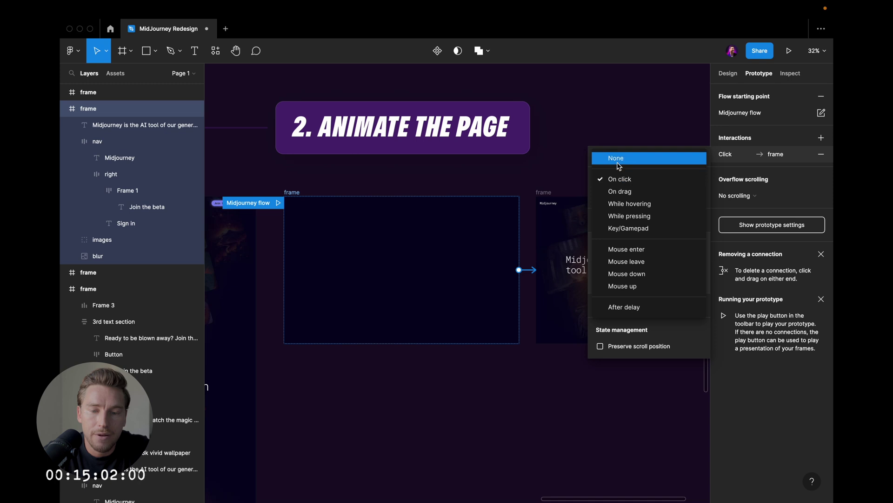
pyautogui.click(619, 306)
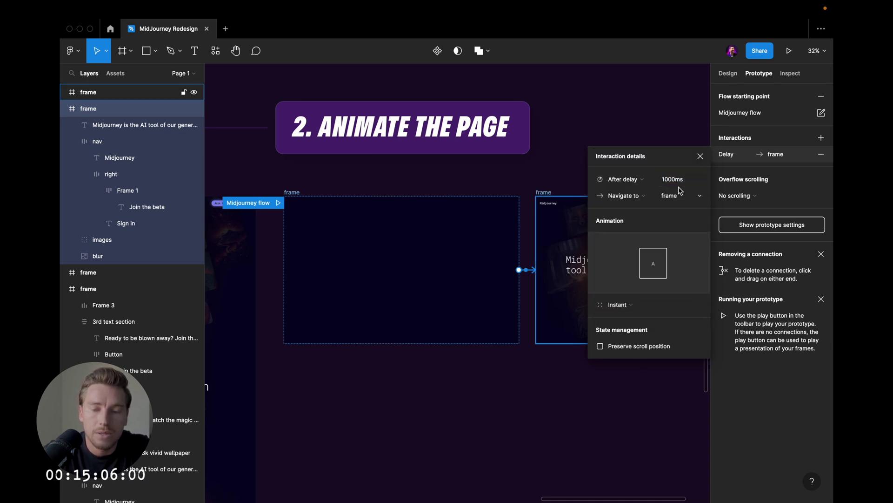
# - Set the connection's animation to Smart animate with Slow easing and an 800ms duration
pyautogui.click(633, 302)
pyautogui.click(633, 330)
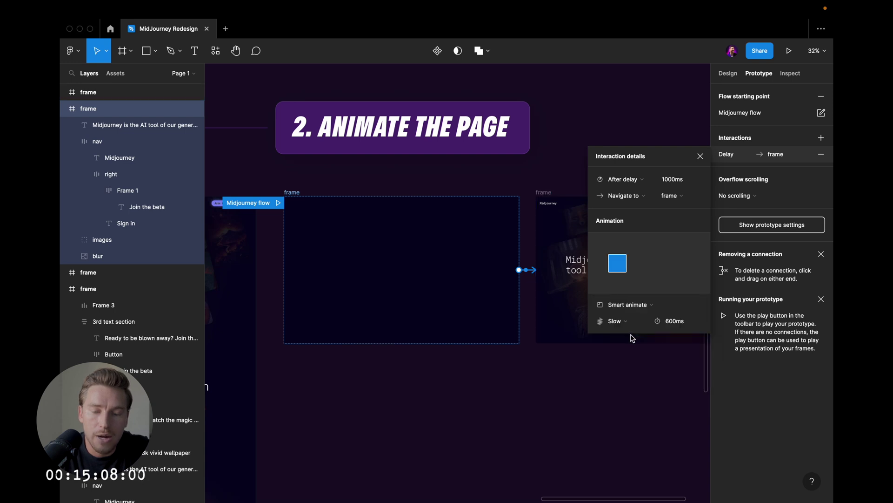
pyautogui.click(641, 323)
pyautogui.click(641, 321)
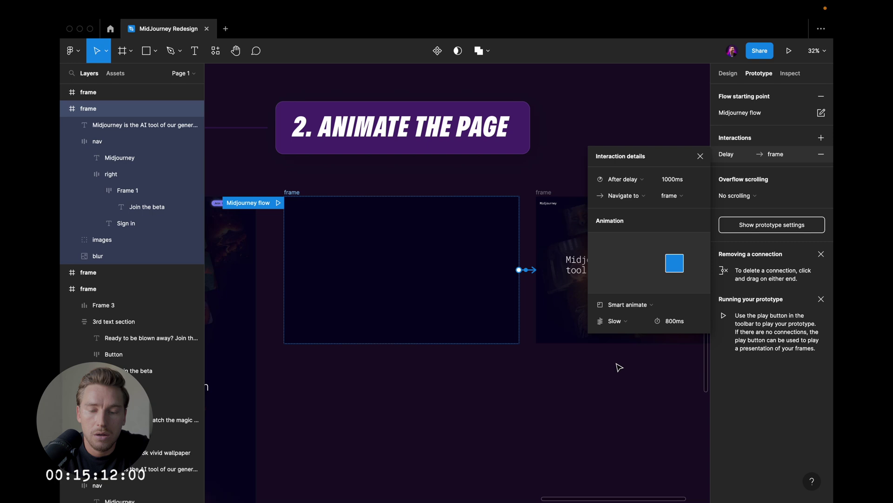
pyautogui.click(622, 323)
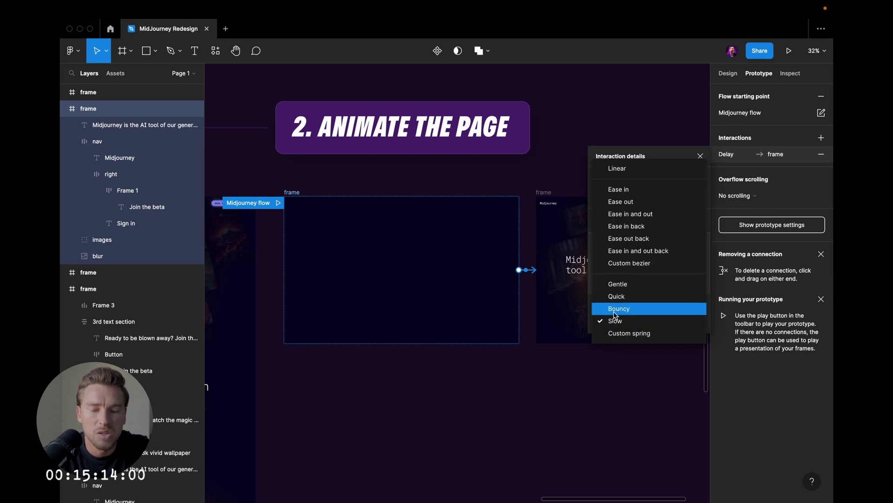
pyautogui.click(538, 292)
pyautogui.click(523, 335)
pyautogui.hscroll(1, 559, 351)
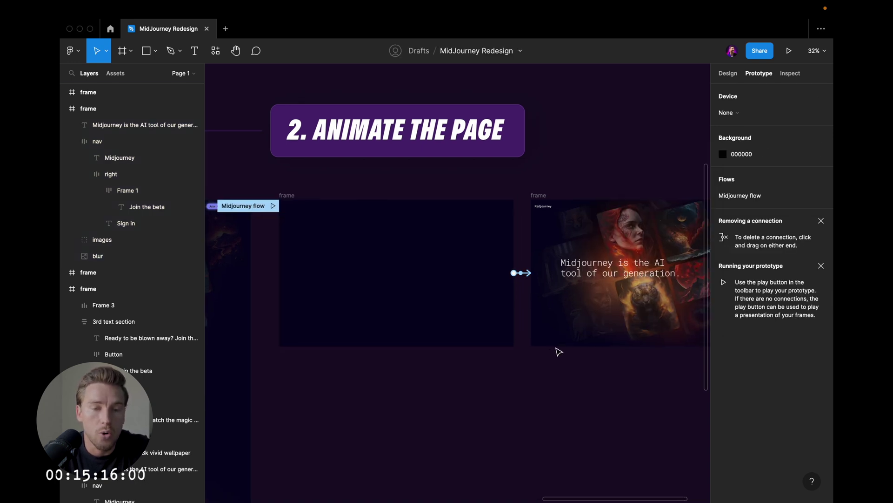
# - Hide the interface around the canvas and duplicate the full hero frame beside the original
pyautogui.scroll(-2, 559, 352)
pyautogui.hscroll(4, 559, 352)
pyautogui.press('super+backslash')
pyautogui.hscroll(-3, 418, 246)
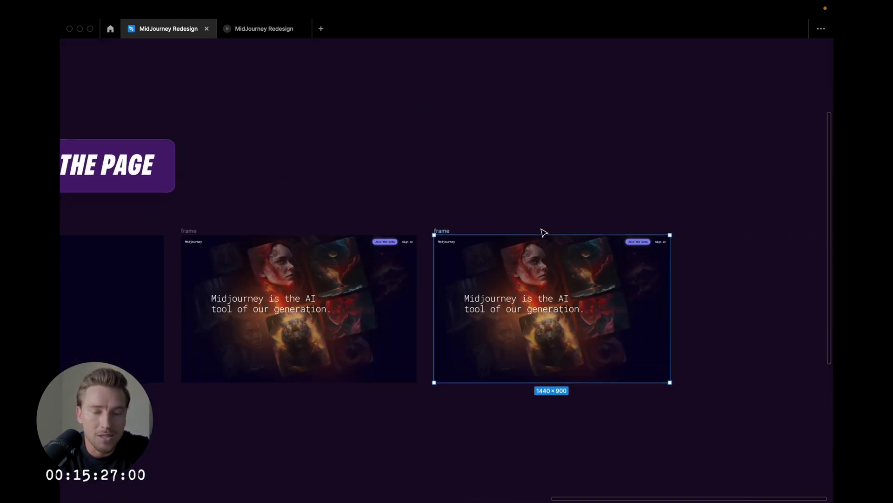
pyautogui.scroll(4, 544, 232)
pyautogui.hscroll(-2, 428, 217)
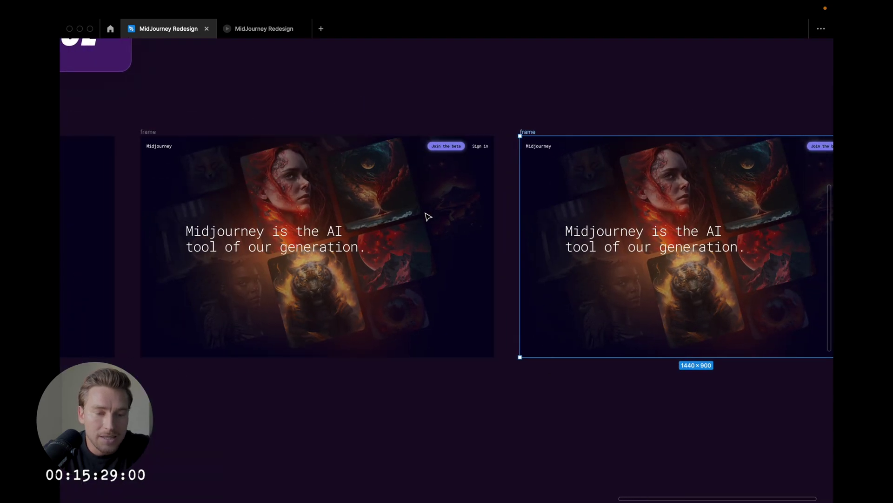
# - Move the headline up in the duplicated hero frame and set its opacity to 0%
pyautogui.hscroll(3, 427, 217)
pyautogui.scroll(-1, 427, 216)
pyautogui.click(528, 241)
pyautogui.scroll(1, 528, 241)
pyautogui.hscroll(2, 527, 241)
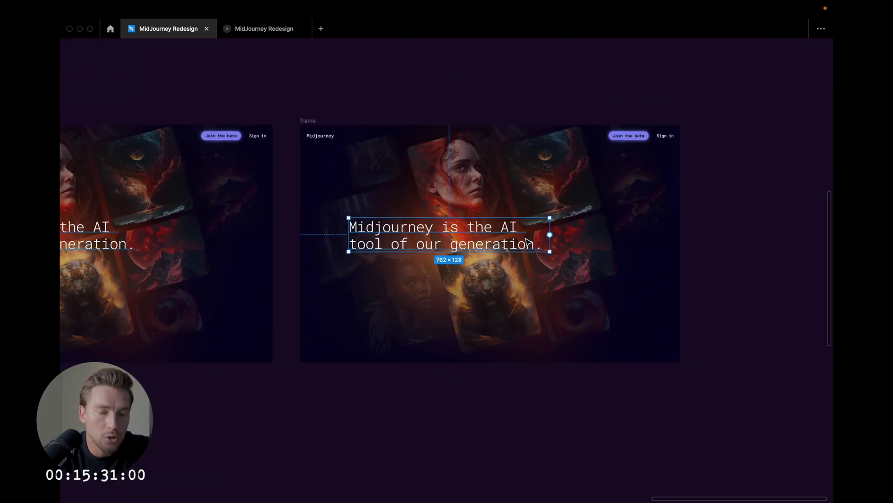
pyautogui.moveTo(506, 247); pyautogui.dragTo(500, 181)
pyautogui.hotkey('shift', 'Up')
pyautogui.hotkey('shift', 'Up')
pyautogui.hotkey('shift', 'Up')
pyautogui.hotkey('shift', 'Up')
pyautogui.hotkey('shift', 'Up')
pyautogui.hotkey('shift', 'Up')
pyautogui.hotkey('shift', 'Up')
pyautogui.hotkey('shift', 'Up')
pyautogui.hotkey('shift', 'Up')
pyautogui.hotkey('shift', 'Up')
pyautogui.hotkey('shift', 'Up')
pyautogui.hotkey('shift', 'Up')
pyautogui.hotkey('shift', 'Up')
pyautogui.hotkey('shift', 'Up')
pyautogui.hotkey('shift', 'Up')
pyautogui.hotkey('shift', 'Up')
pyautogui.hotkey('shift', 'Up')
pyautogui.hotkey('shift', 'Up')
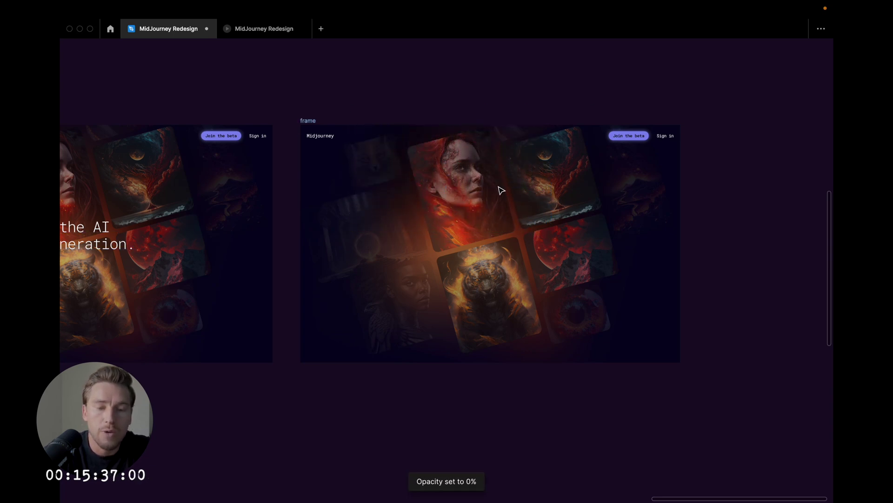
# - Try to shift the duplicated frame's nav bar up and set its opacity to 0%, and undo these changes
pyautogui.moveTo(623, 142); pyautogui.dragTo(623, 146)
pyautogui.hotkey('shift', 'Down')
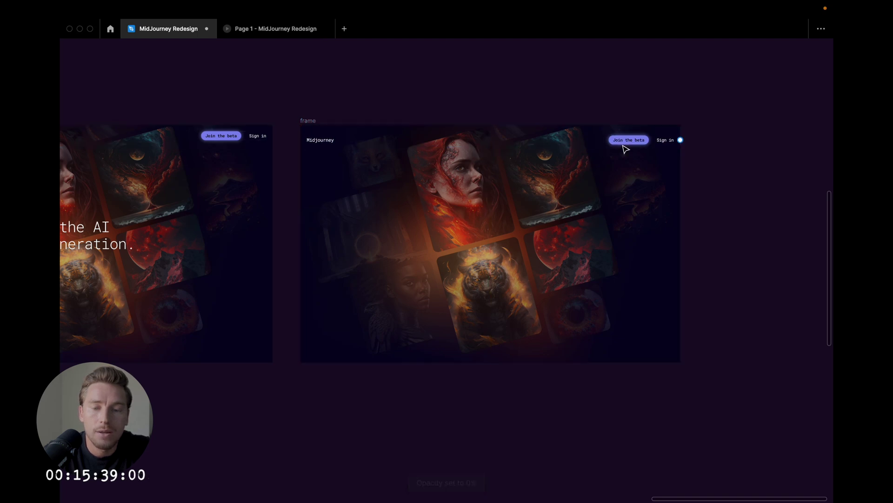
pyautogui.click(627, 136)
pyautogui.hotkey('shift', 'Up')
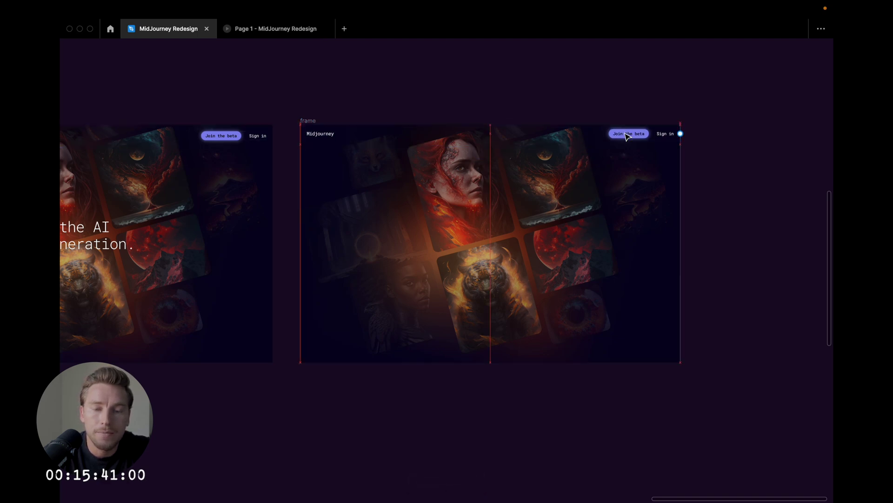
pyautogui.press('0')
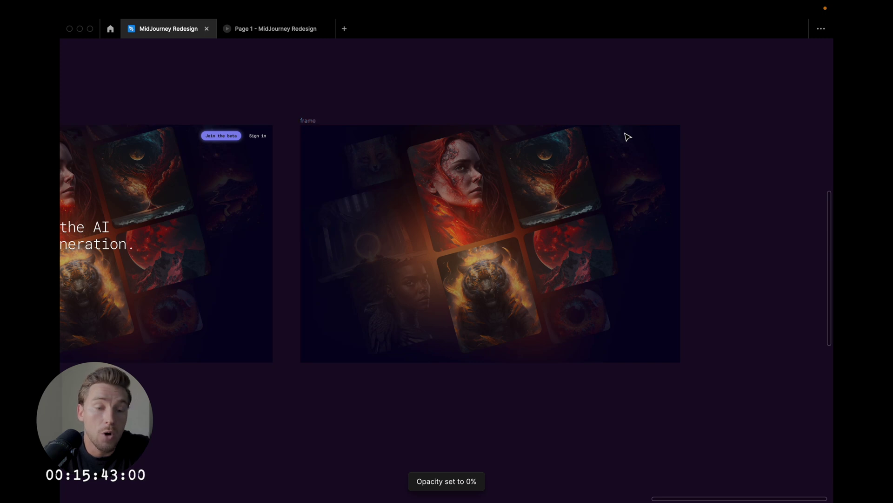
pyautogui.press('super+z')
pyautogui.press('super+z')
pyautogui.press('super+z')
# - Show the interface again, straighten the duplicated frame's images group and scale it down to about 843 × 596, centred in the frame
pyautogui.scroll(-4, 644, 133)
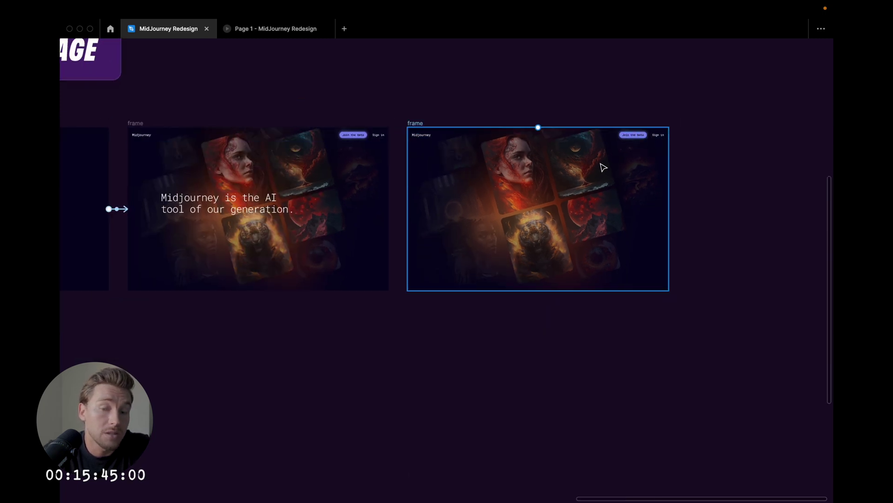
pyautogui.hotkey('ctrl', '\\')
pyautogui.scroll(5, 592, 169)
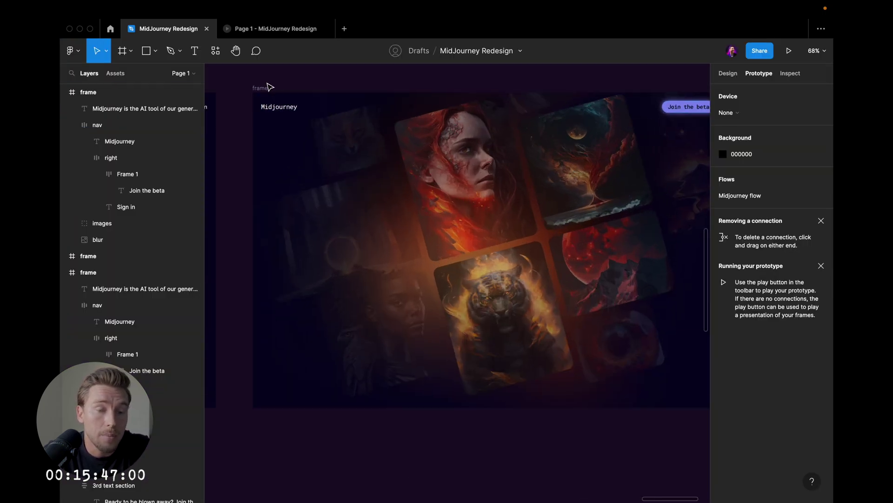
pyautogui.click(269, 87)
pyautogui.click(102, 223)
pyautogui.scroll(-3, 515, 198)
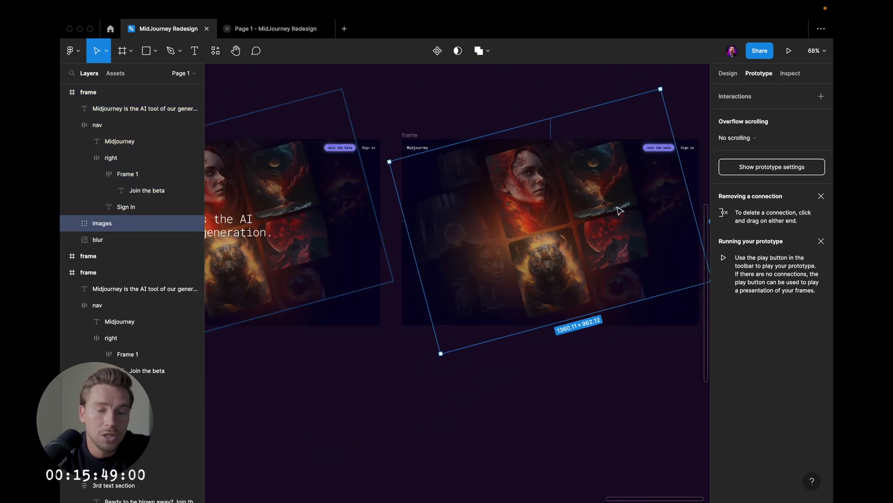
pyautogui.hscroll(1, 620, 211)
pyautogui.moveTo(637, 73); pyautogui.dragTo(614, 196)
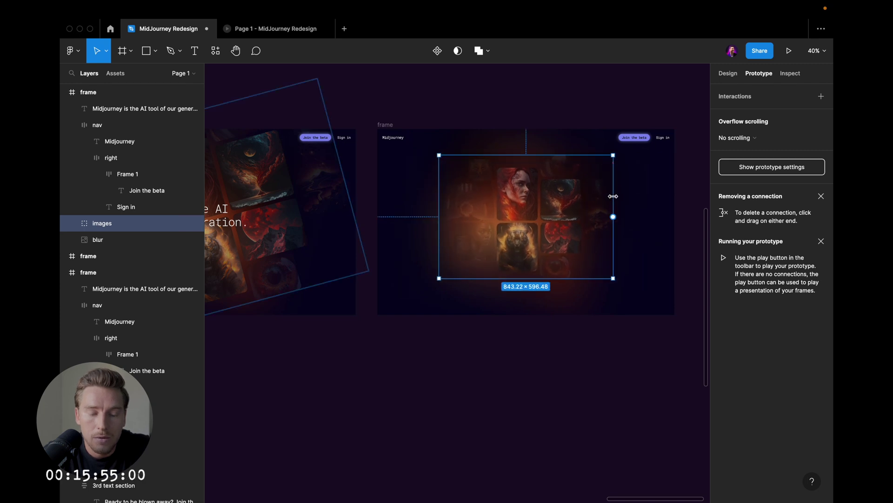
# - Set the opacity of the scaled-down images group to 25%
pyautogui.press('7')
pyautogui.press('5')
pyautogui.press('5')
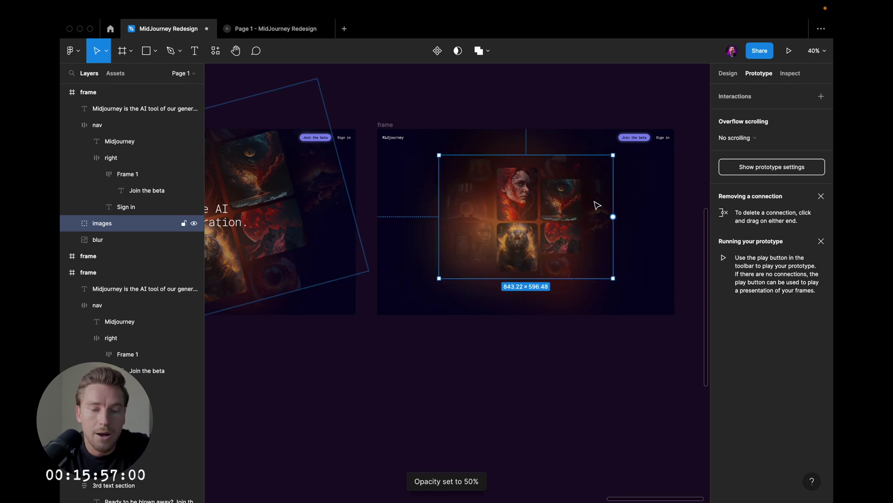
pyautogui.press('2')
pyautogui.press('5')
# - Move the duplicated frame's blur image up toward the frame's upper edge and set its opacity to 0%
pyautogui.click(110, 240)
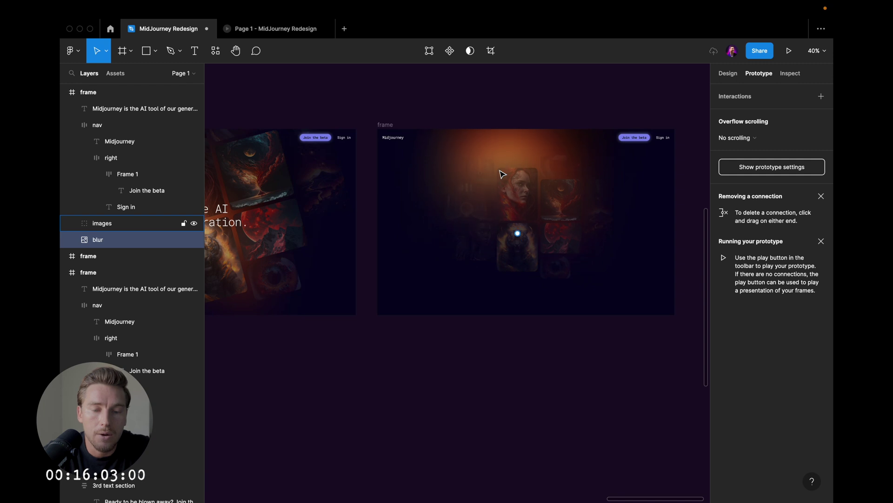
pyautogui.press('0')
pyautogui.press('0')
pyautogui.press('Escape')
# - Copy the 2nd heading group with its prompt field from the full page design and paste it into the dimmed duplicate frame
pyautogui.scroll(-1, 501, 175)
pyautogui.hscroll(-6, 485, 181)
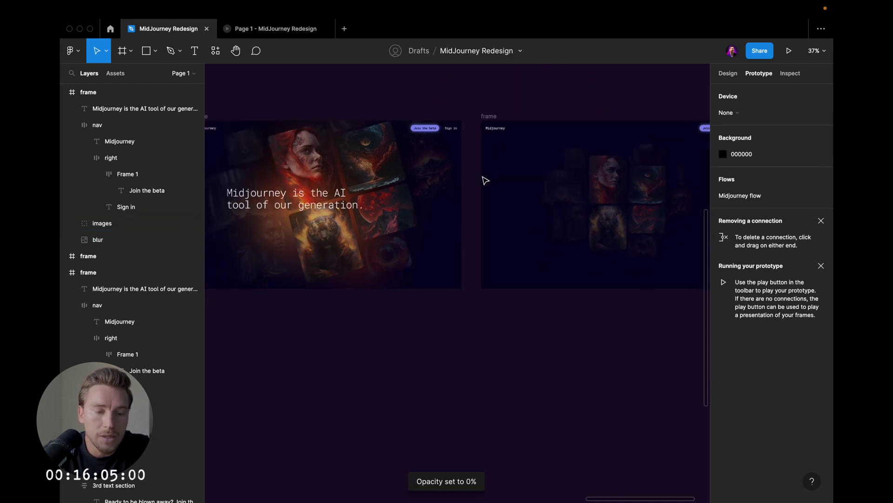
pyautogui.click(497, 209)
pyautogui.press('Escape')
pyautogui.scroll(-5, 496, 208)
pyautogui.hscroll(-8, 497, 209)
pyautogui.scroll(-2, 511, 210)
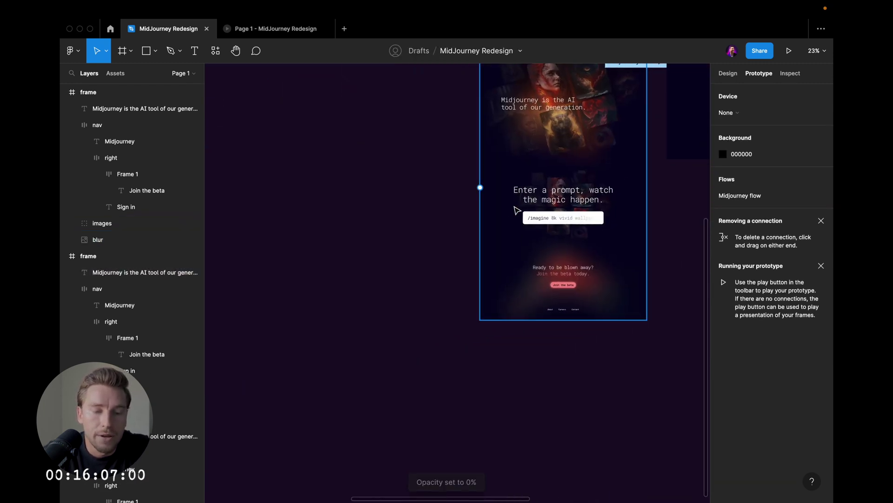
pyautogui.keyDown('super'); pyautogui.click(551, 194); pyautogui.keyUp('super')
pyautogui.press('Escape')
pyautogui.click(565, 196)
pyautogui.hscroll(12, 568, 199)
pyautogui.press('Escape')
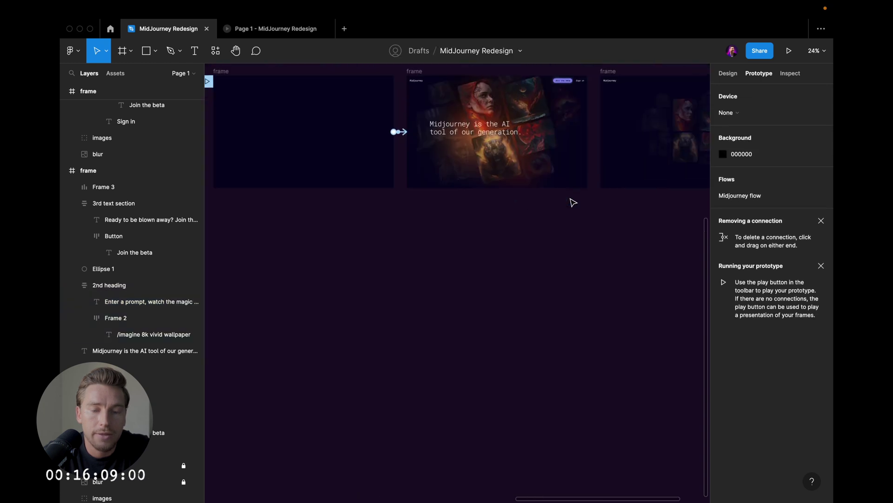
pyautogui.scroll(2, 572, 200)
pyautogui.scroll(3, 476, 180)
pyautogui.scroll(2, 381, 105)
pyautogui.click(531, 153)
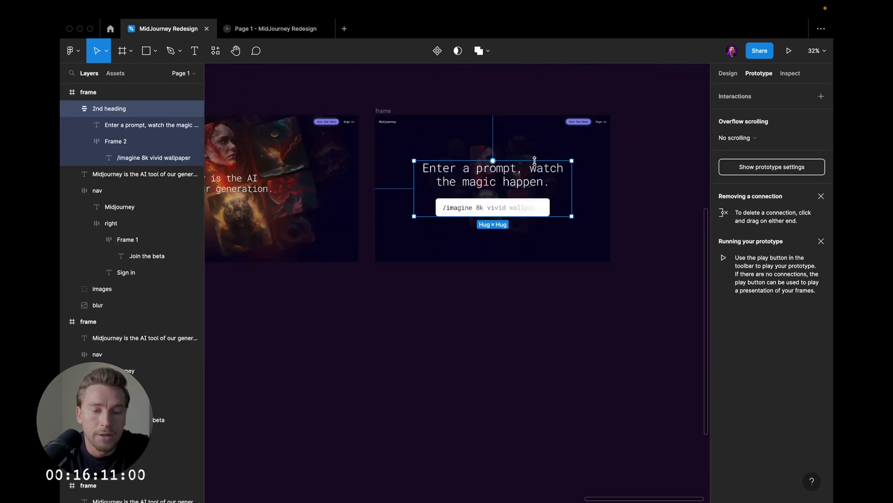
# - Try to move the pasted 2nd heading group lower in the frame and fade it out, and undo these changes
pyautogui.scroll(5, 533, 158)
pyautogui.hotkey('shift', 'Down')
pyautogui.hotkey('shift', 'Down')
pyautogui.hotkey('shift', 'Down')
pyautogui.hotkey('shift', 'Down')
pyautogui.hotkey('shift', 'Down')
pyautogui.hotkey('shift', 'Down')
pyautogui.hotkey('shift', 'Down')
pyautogui.hotkey('shift', 'Down')
pyautogui.hotkey('shift', 'Down')
pyautogui.hotkey('shift', 'Down')
pyautogui.hotkey('shift', 'Down')
pyautogui.hotkey('shift', 'Down')
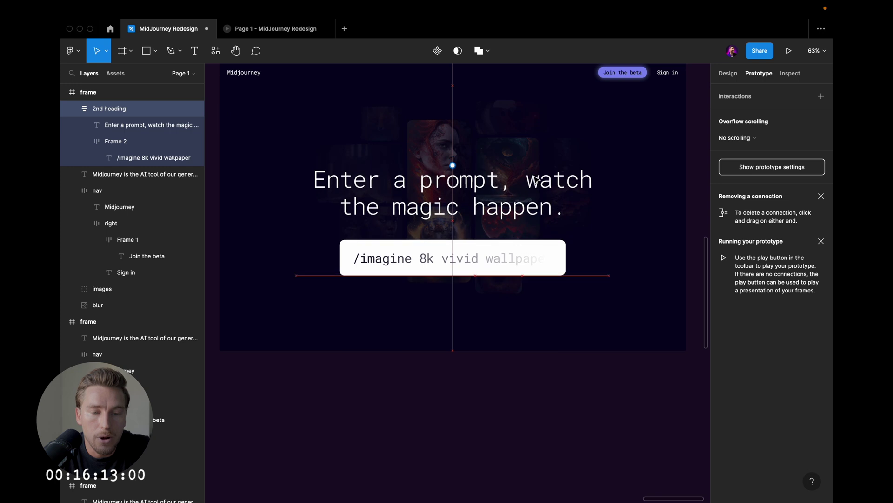
pyautogui.press('Escape')
pyautogui.click(523, 213)
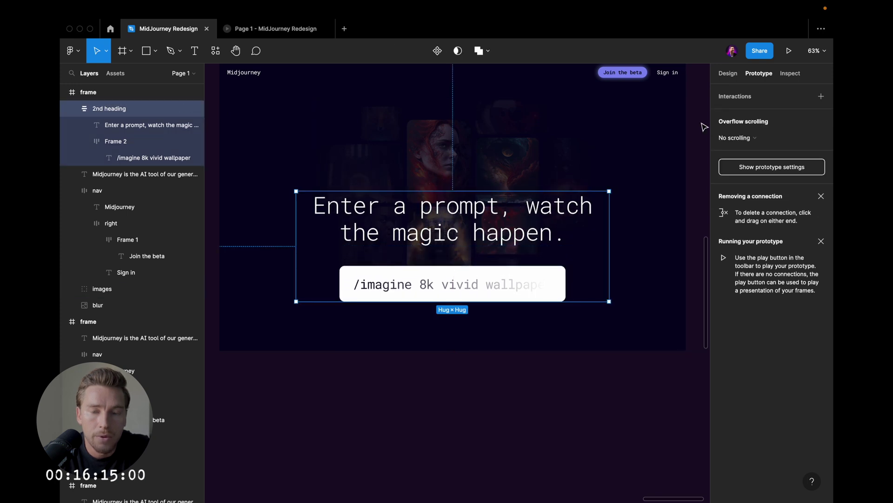
pyautogui.press('0')
pyautogui.press('0')
pyautogui.hotkey('ctrl', 'z')
pyautogui.hotkey('ctrl', 'z')
pyautogui.hotkey('ctrl', 'z')
pyautogui.hotkey('ctrl', 'z')
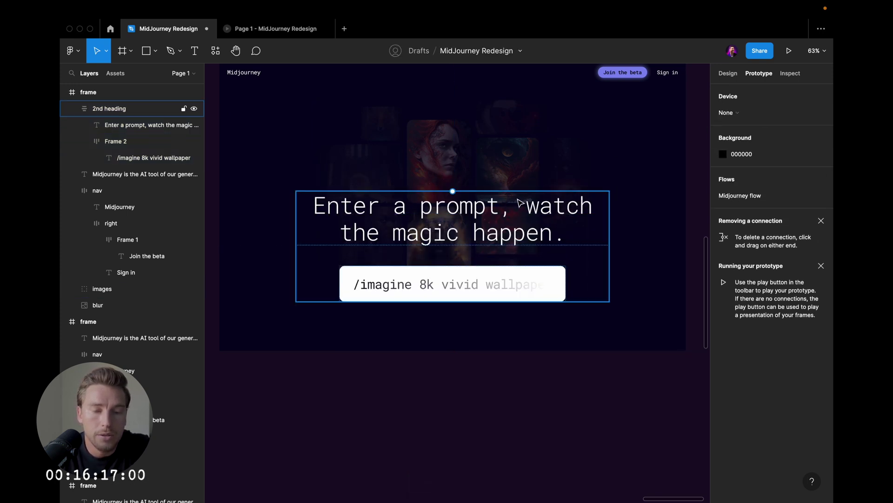
pyautogui.scroll(-3, 504, 223)
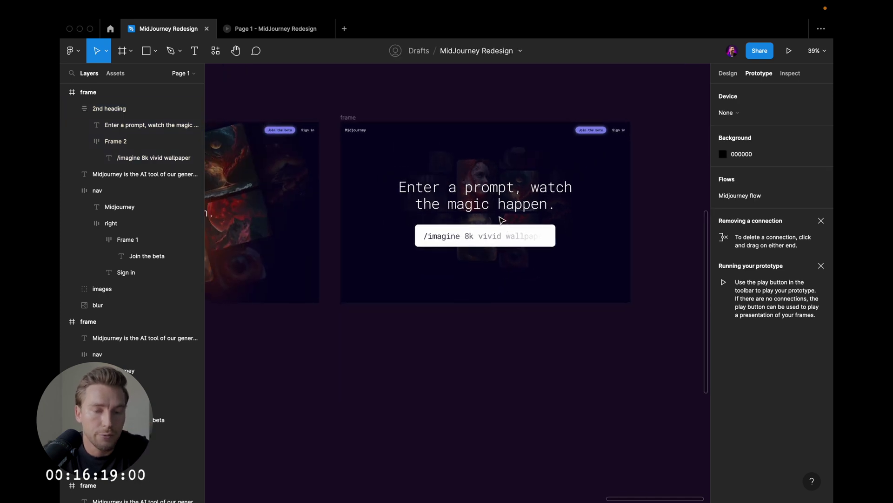
# - Copy the 2nd heading group from the dimmed frame and paste it into the full hero frame
pyautogui.click(507, 208)
pyautogui.hscroll(2, 507, 209)
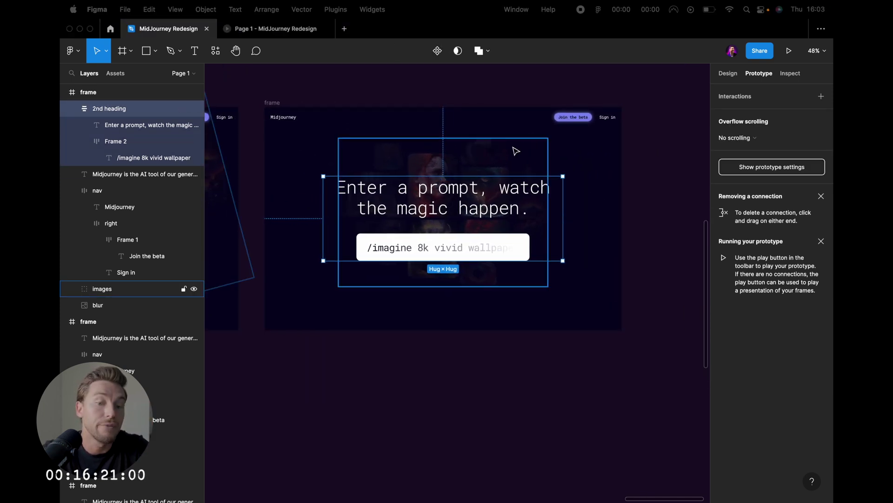
pyautogui.hscroll(-1, 483, 177)
pyautogui.scroll(1, 482, 176)
pyautogui.scroll(-1, 483, 176)
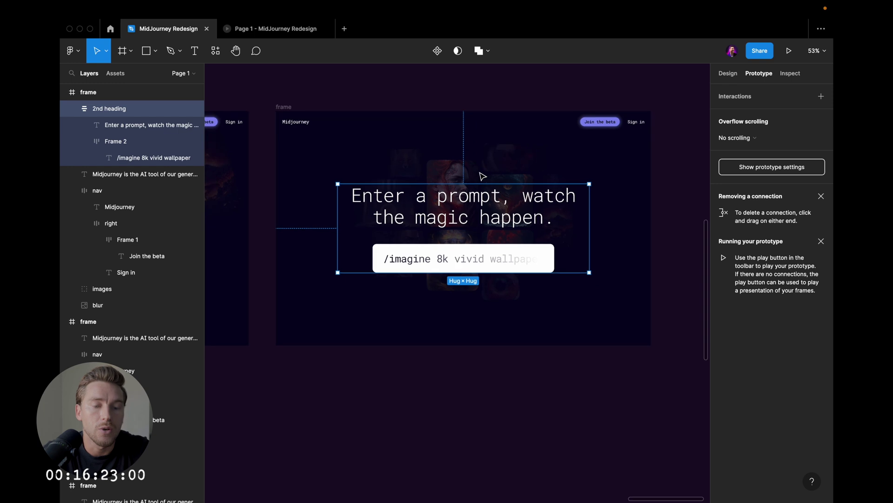
pyautogui.hscroll(-1, 483, 176)
pyautogui.press('Escape')
pyautogui.scroll(-4, 565, 207)
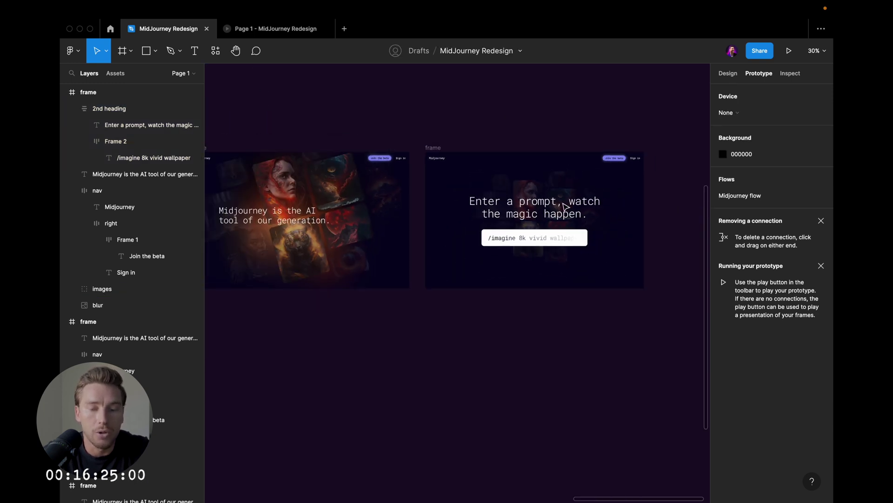
pyautogui.click(563, 212)
pyautogui.click(458, 177)
pyautogui.hscroll(-4, 456, 176)
pyautogui.scroll(3, 412, 160)
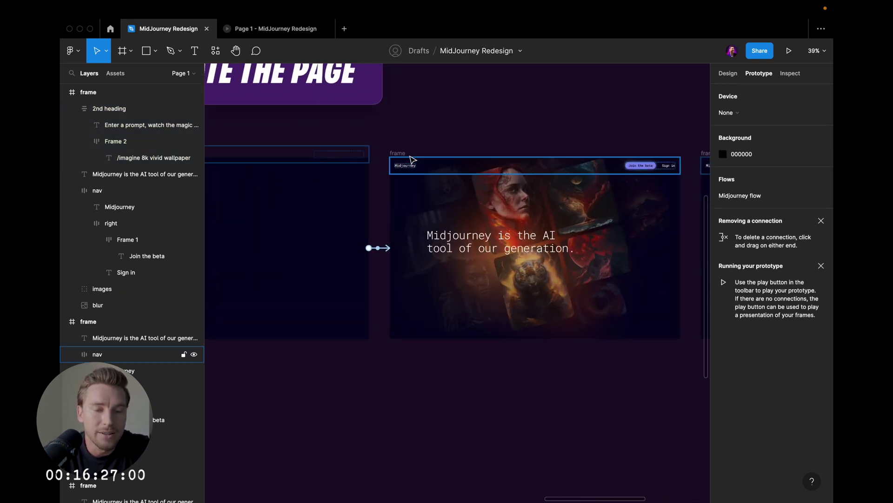
pyautogui.click(403, 154)
pyautogui.hscroll(2, 402, 151)
pyautogui.scroll(1, 402, 151)
pyautogui.press('super+v')
# - Move the hero frame's pasted 2nd heading group down toward the frame's lower edge and set its opacity to 0%
pyautogui.moveTo(518, 273); pyautogui.dragTo(519, 274)
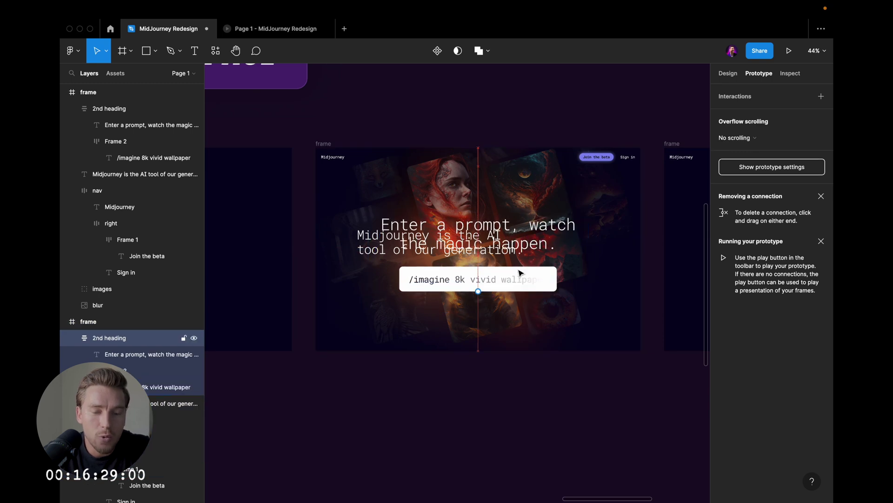
pyautogui.hotkey('shift', 'Down')
pyautogui.hotkey('shift', 'Down')
pyautogui.hotkey('shift', 'Down')
pyautogui.hotkey('shift', 'Down')
pyautogui.hotkey('shift', 'Down')
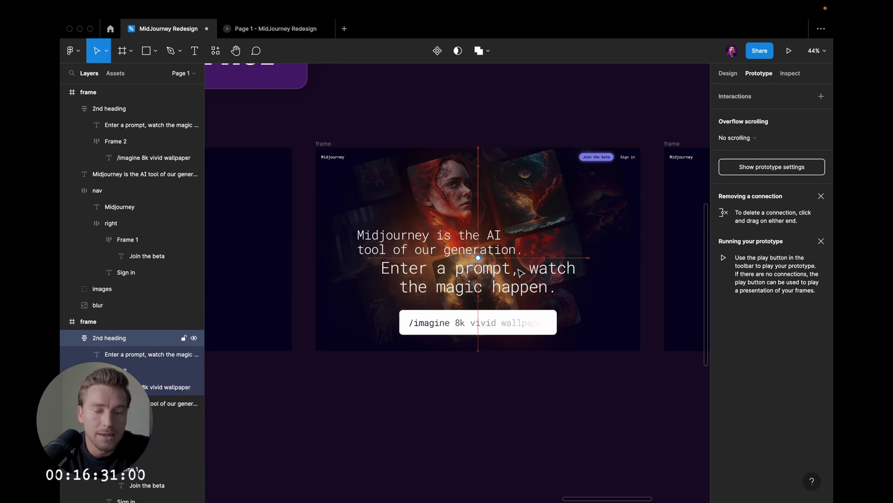
pyautogui.hotkey('shift', 'Down')
pyautogui.hotkey('shift', 'Down')
pyautogui.hotkey('shift', 'Down')
pyautogui.hotkey('shift', 'Down')
pyautogui.hotkey('shift', 'Down')
pyautogui.hotkey('shift', 'Down')
pyautogui.hotkey('shift', 'Down')
pyautogui.hotkey('shift', 'Down')
pyautogui.hotkey('shift', 'Down')
pyautogui.hotkey('shift', 'Down')
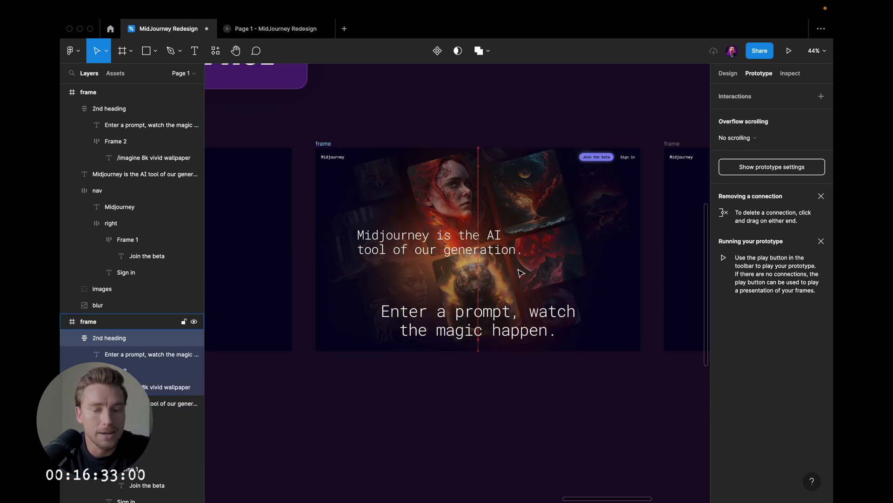
pyautogui.press('0')
pyautogui.press('0')
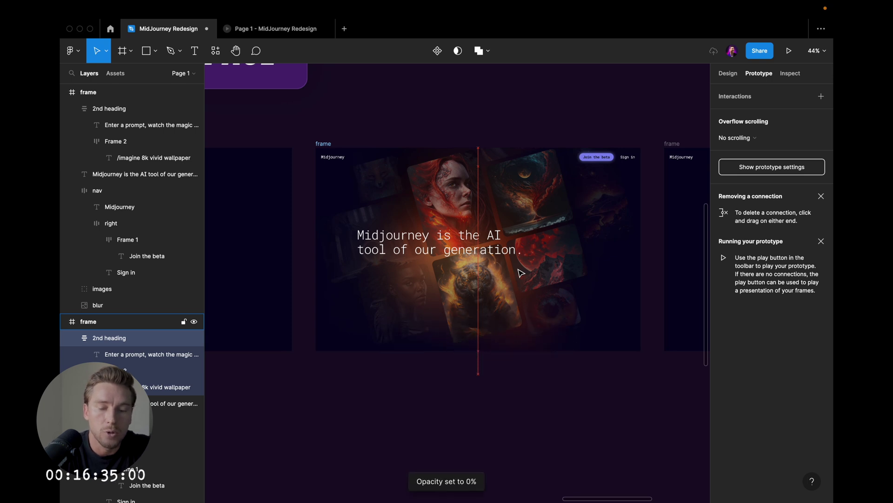
# - Duplicate the frame with the "Enter a prompt, watch the magic happen." heading to its right
pyautogui.hscroll(10, 515, 283)
pyautogui.press('Escape')
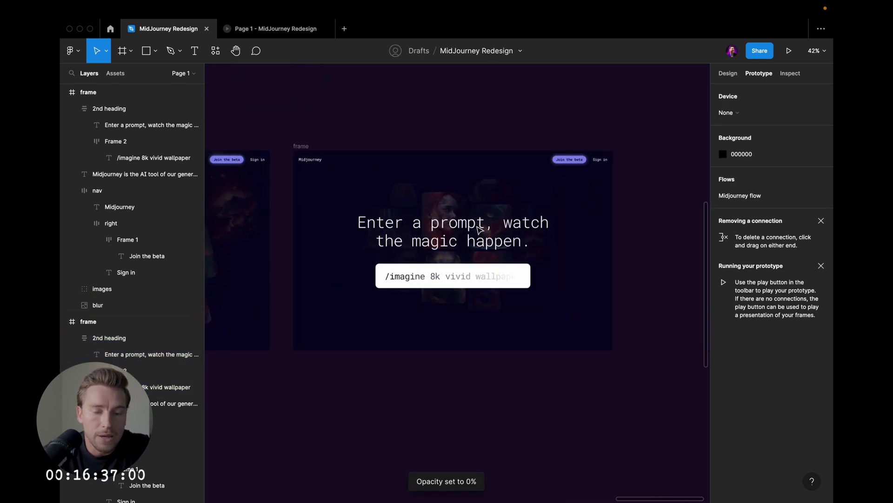
pyautogui.scroll(5, 472, 223)
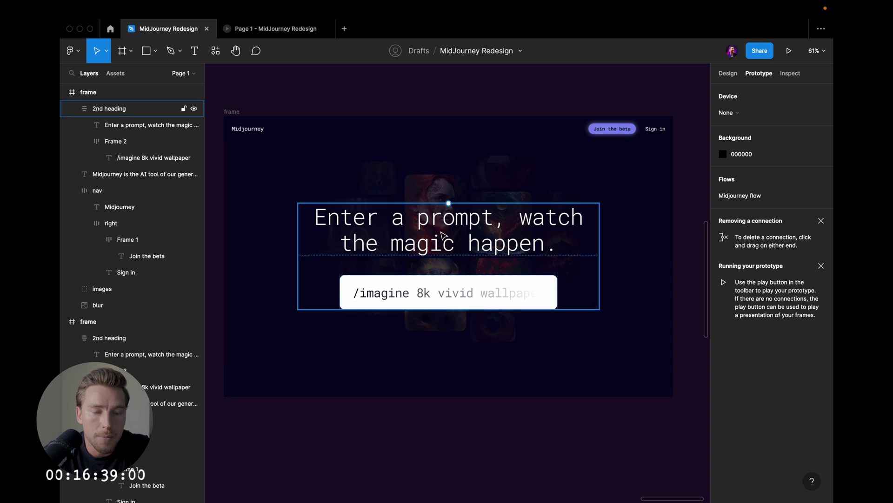
pyautogui.scroll(-1, 442, 234)
pyautogui.moveTo(349, 167); pyautogui.dragTo(587, 169)
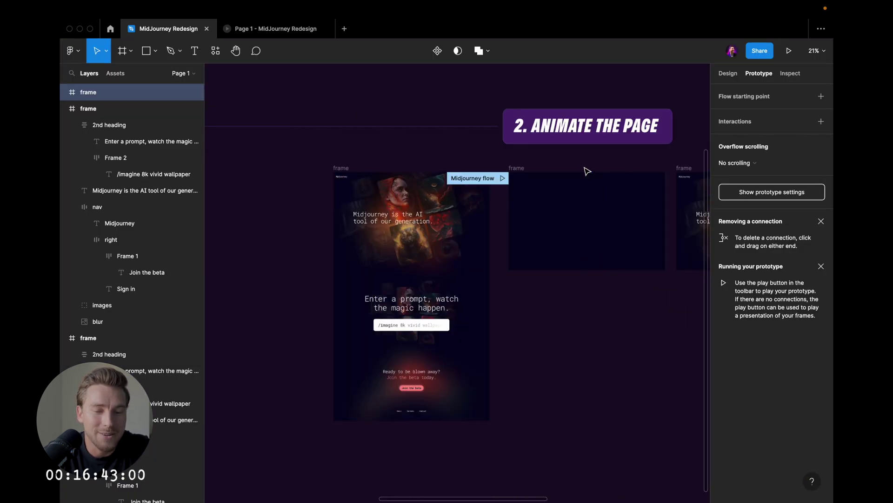
pyautogui.scroll(3, 421, 328)
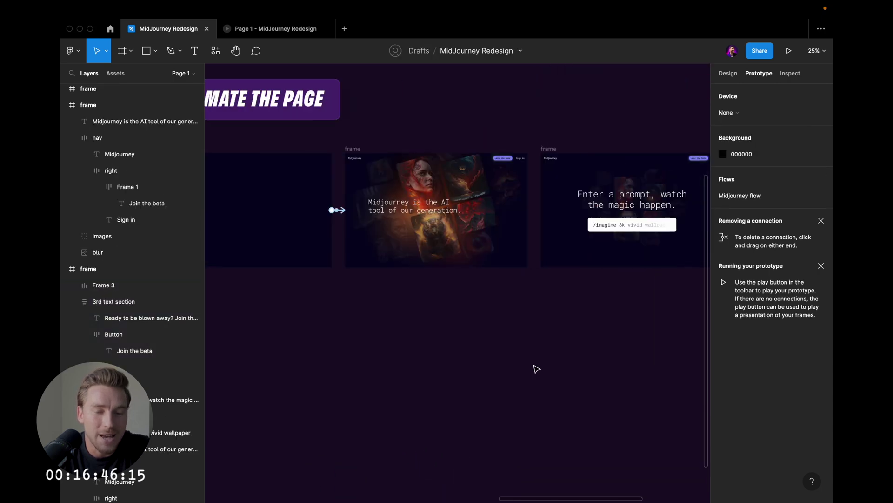
# - Move the 2nd heading group up in the duplicated frame and set its opacity to 0%
pyautogui.hscroll(5, 568, 326)
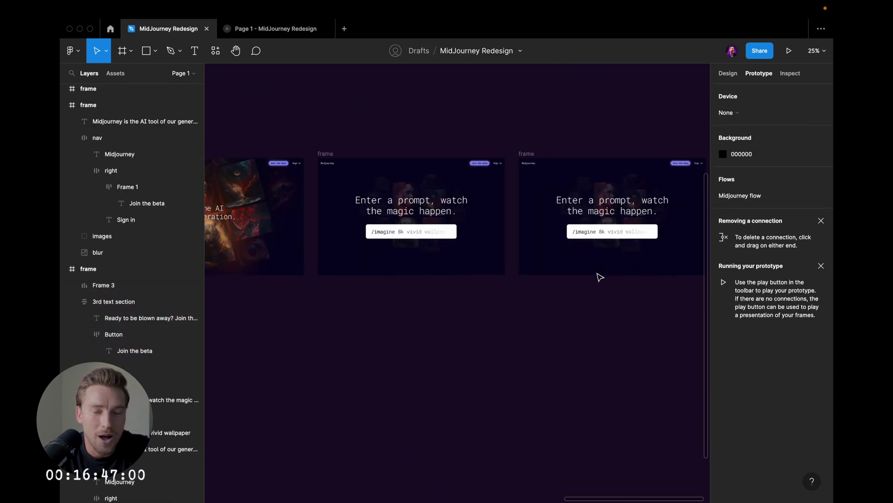
pyautogui.scroll(3, 573, 255)
pyautogui.click(471, 200)
pyautogui.scroll(2, 471, 201)
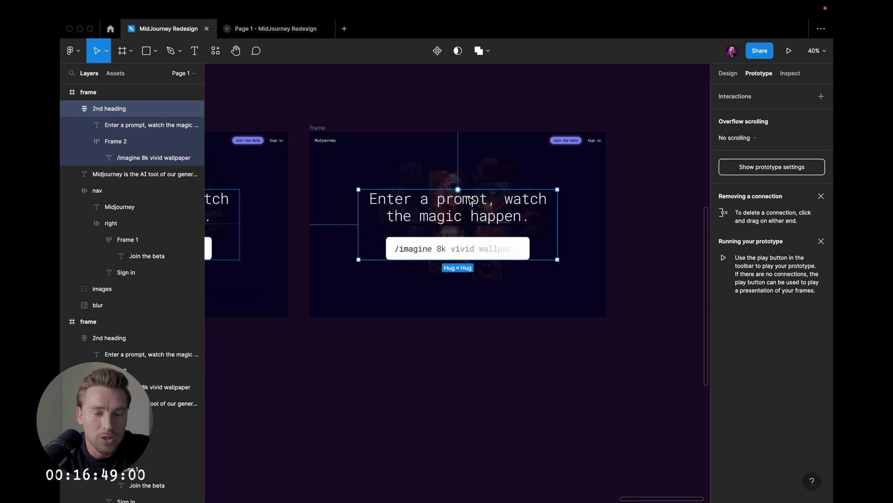
pyautogui.hotkey('shift', 'Up')
pyautogui.hotkey('shift', 'Up')
pyautogui.hotkey('shift', 'Up')
pyautogui.hotkey('shift', 'Up')
pyautogui.hotkey('shift', 'Up')
pyautogui.hotkey('shift', 'Up')
pyautogui.hotkey('shift', 'Up')
pyautogui.hotkey('shift', 'Up')
pyautogui.hotkey('shift', 'Up')
pyautogui.hotkey('shift', 'Up')
pyautogui.hotkey('shift', 'Up')
pyautogui.hotkey('shift', 'Up')
pyautogui.hotkey('shift', 'Up')
pyautogui.hotkey('shift', 'Up')
pyautogui.hotkey('shift', 'Up')
pyautogui.hotkey('shift', 'Up')
pyautogui.hotkey('shift', 'Up')
pyautogui.hotkey('shift', 'Up')
pyautogui.hotkey('shift', 'Up')
pyautogui.hotkey('shift', 'Up')
pyautogui.hotkey('shift', 'Up')
pyautogui.hotkey('shift', 'Up')
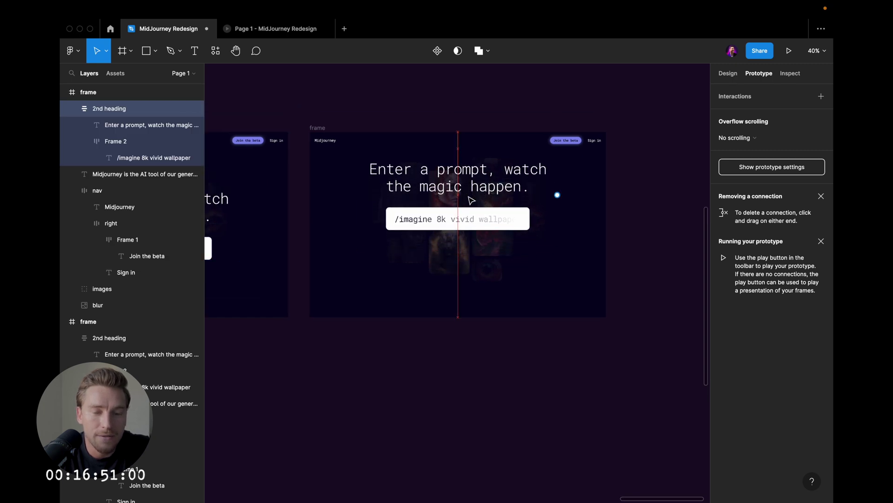
pyautogui.press('0')
pyautogui.press('0')
# - Enlarge the images group in the duplicated frame to about 1363 × 964 and set its opacity to 0%
pyautogui.click(477, 271)
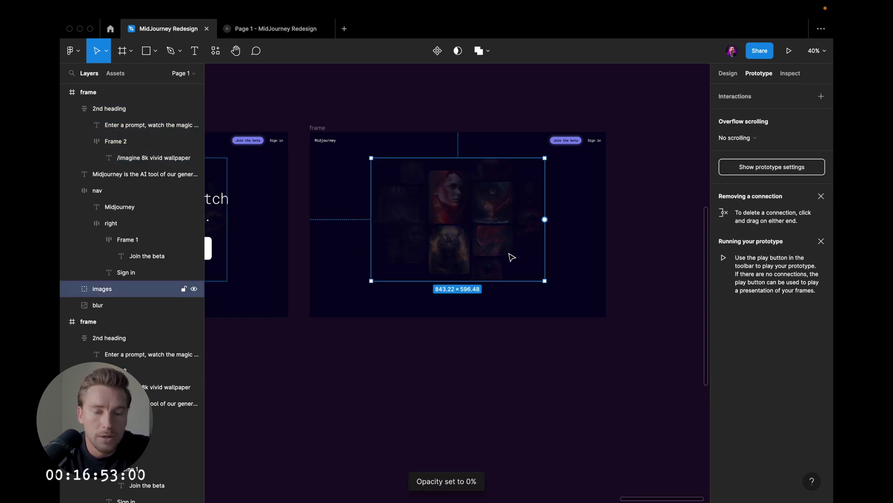
pyautogui.moveTo(545, 219); pyautogui.dragTo(599, 208)
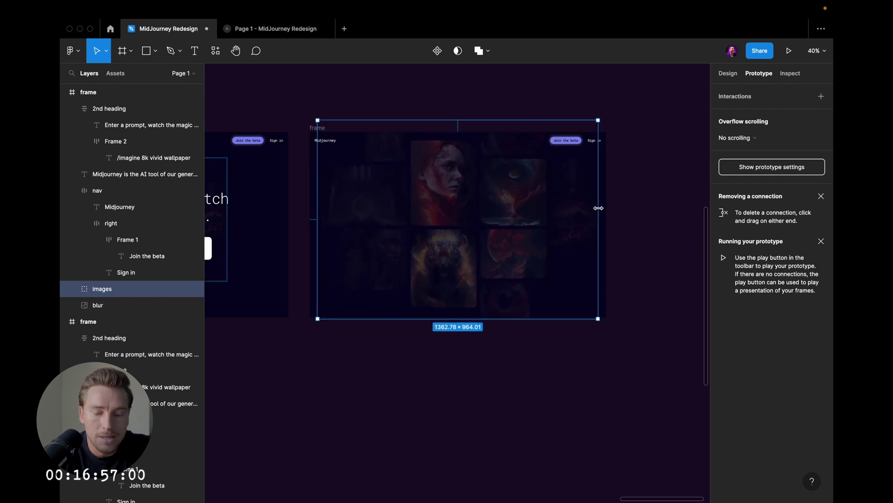
pyautogui.press('0')
pyautogui.press('0')
pyautogui.press('Escape')
pyautogui.scroll(-1, 449, 221)
pyautogui.hscroll(-2, 449, 220)
pyautogui.scroll(1, 450, 221)
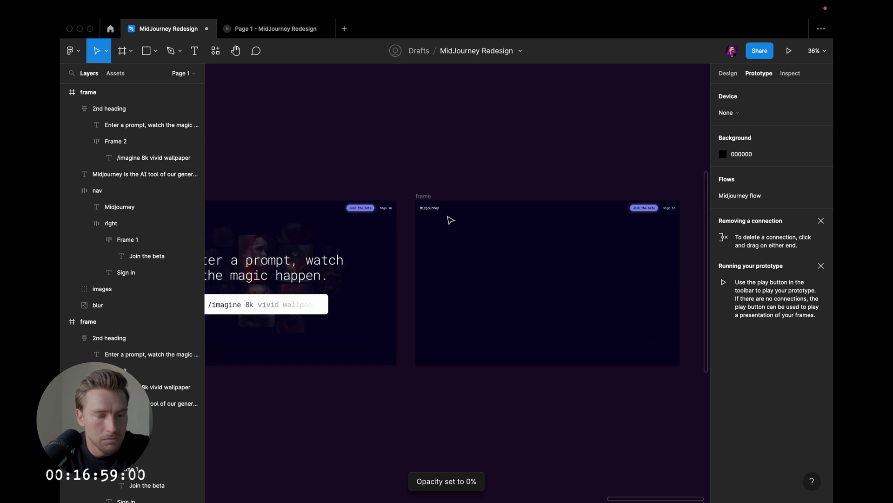
# - Copy the footer links, 3rd text section, red glow ellipse and blur from the lower part of the full-page design
pyautogui.scroll(-10, 450, 219)
pyautogui.click(401, 180)
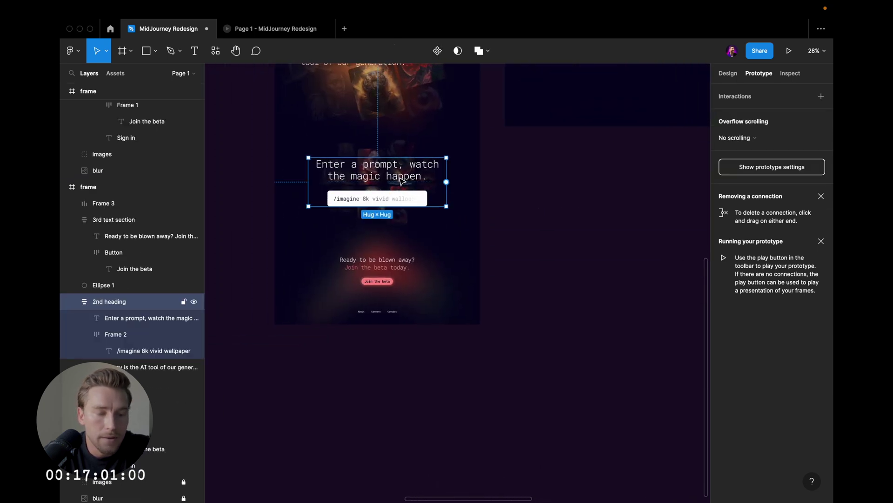
pyautogui.click(403, 238)
pyautogui.click(394, 271)
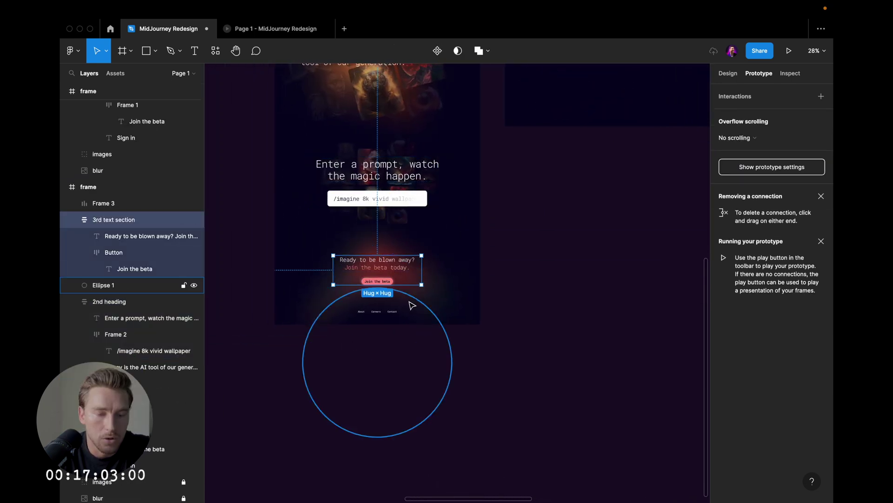
pyautogui.moveTo(465, 365); pyautogui.dragTo(383, 262)
pyautogui.click(541, 262)
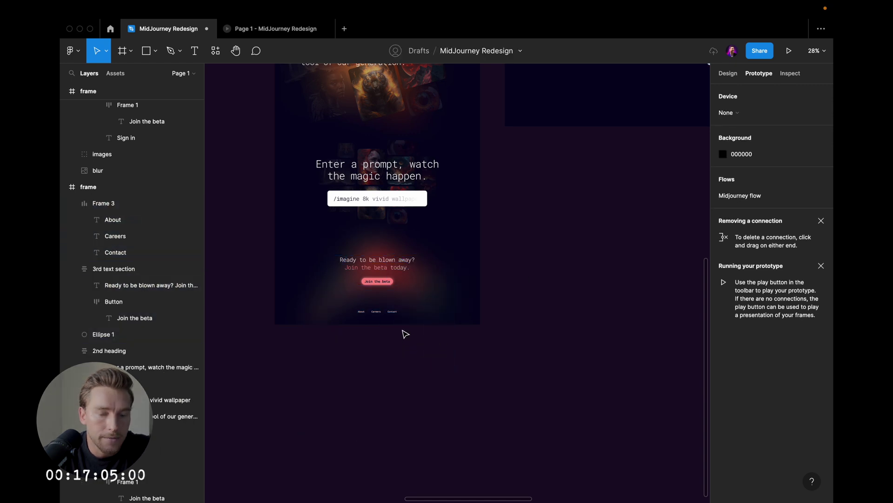
pyautogui.click(414, 325)
pyautogui.keyDown('shift'); pyautogui.click(383, 311); pyautogui.keyUp('shift')
pyautogui.keyDown('shift'); pyautogui.click(427, 274); pyautogui.keyUp('shift')
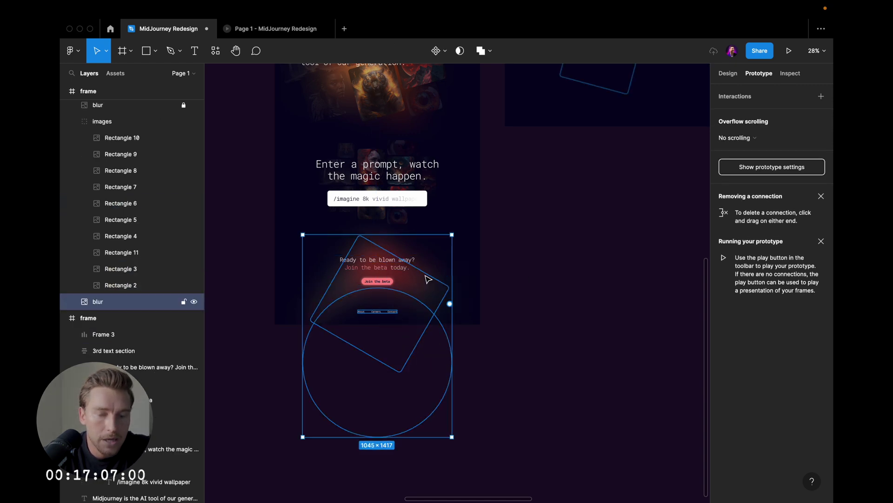
pyautogui.keyDown('shift'); pyautogui.click(382, 266); pyautogui.keyUp('shift')
pyautogui.click(536, 259)
# - Paste the copied beta section with its glow and footer links into the emptied last frame and move it up into view
pyautogui.scroll(5, 539, 262)
pyautogui.hscroll(5, 539, 262)
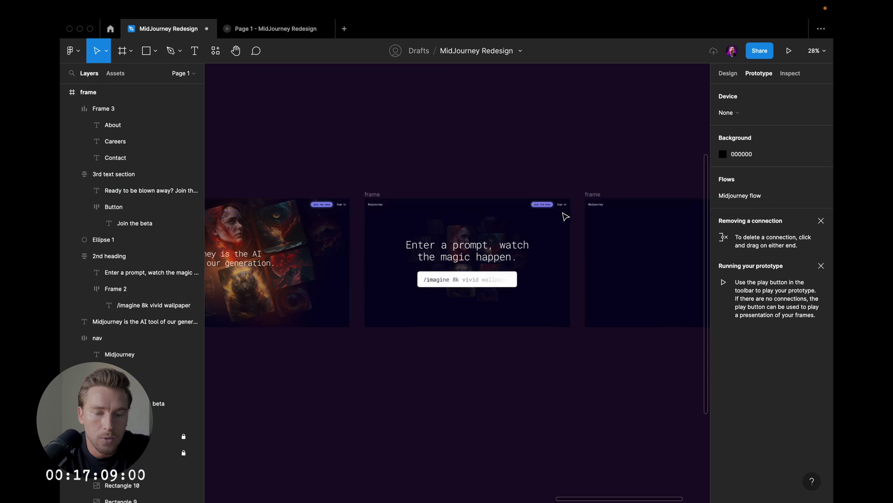
pyautogui.click(493, 154)
pyautogui.scroll(-2, 495, 156)
pyautogui.hscroll(4, 494, 156)
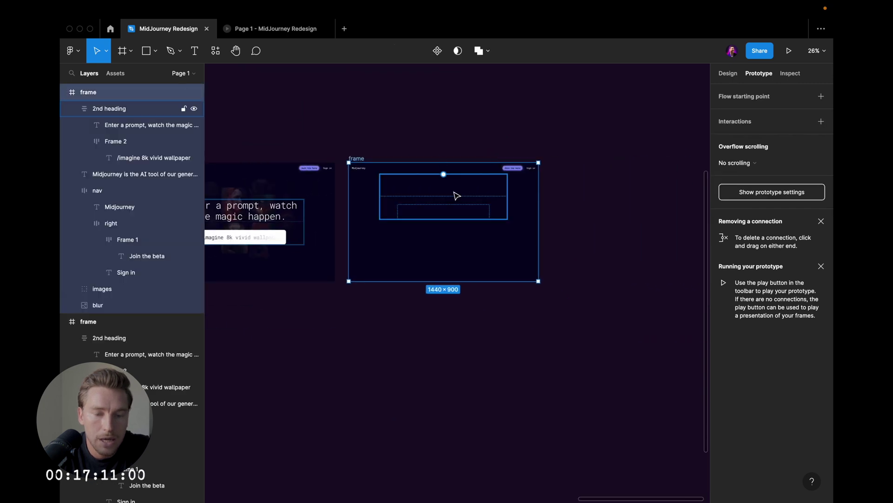
pyautogui.scroll(4, 456, 195)
pyautogui.press('super+v')
pyautogui.scroll(-3, 467, 232)
pyautogui.scroll(-4, 468, 232)
pyautogui.moveTo(468, 287); pyautogui.dragTo(464, 148)
pyautogui.keyDown('ctrl'); pyautogui.scroll(10, 468, 170); pyautogui.keyUp('ctrl')
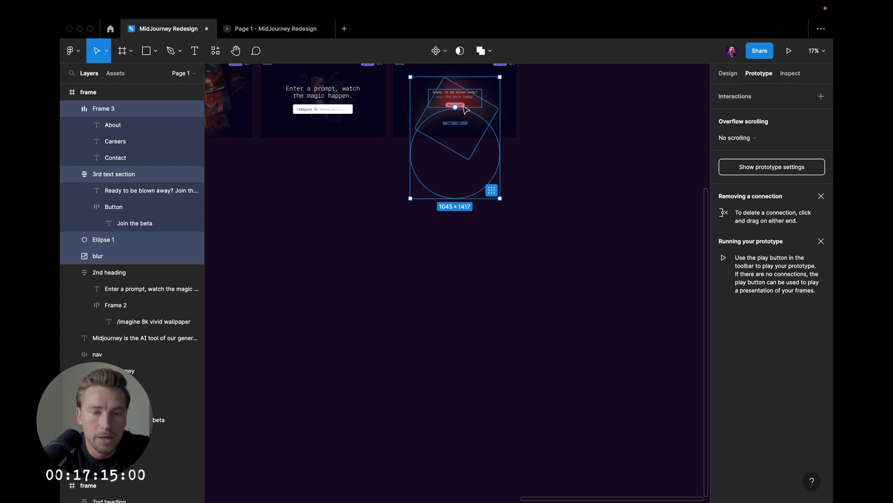
pyautogui.scroll(2, 465, 110)
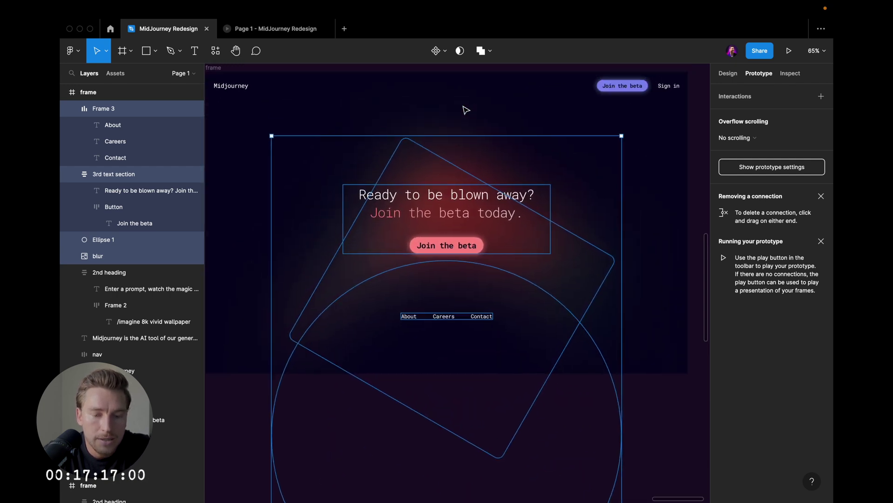
pyautogui.keyDown('ctrl'); pyautogui.scroll(-2, 466, 177); pyautogui.keyUp('ctrl')
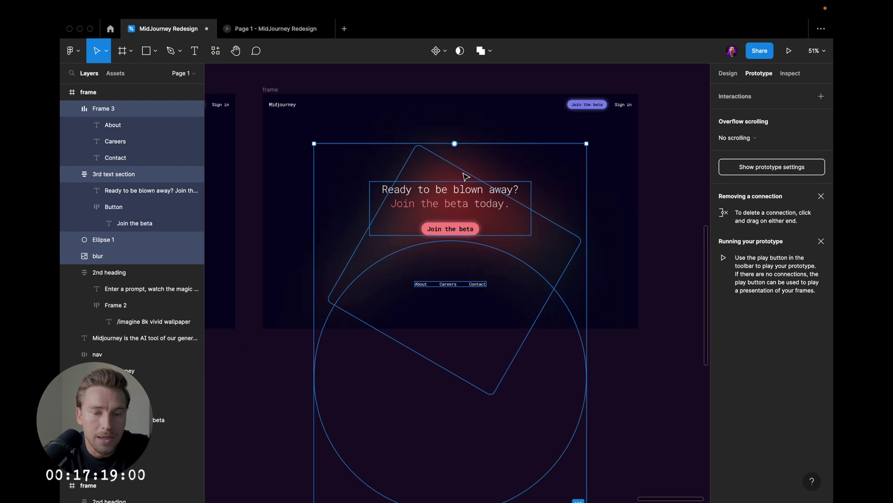
pyautogui.hotkey('ctrl', '\\')
pyautogui.hotkey('ctrl', '\\')
pyautogui.keyDown('ctrl'); pyautogui.scroll(-5, 463, 173); pyautogui.keyUp('ctrl')
pyautogui.click(463, 173)
pyautogui.hscroll(-2, 460, 180)
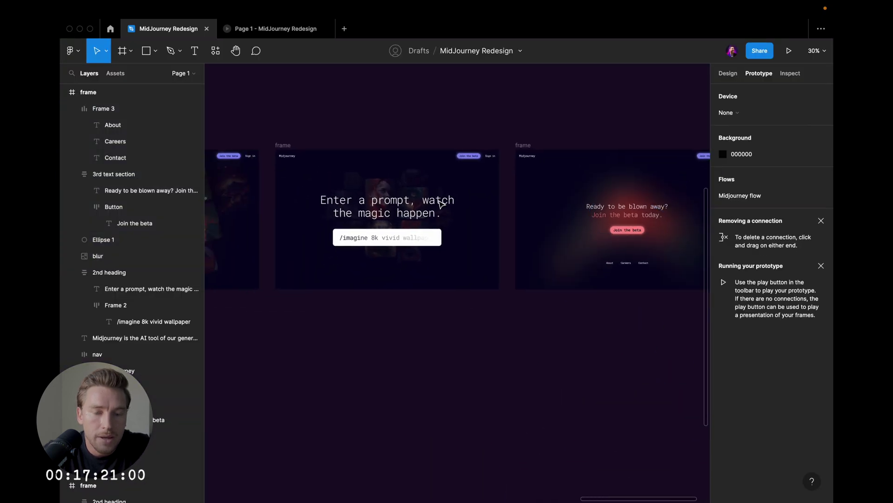
# - Paste the beta section elements into the "Enter a prompt" frame, set their opacity to 0% and move them down toward its lower edge
pyautogui.keyDown('ctrl'); pyautogui.scroll(3, 322, 189); pyautogui.keyUp('ctrl')
pyautogui.click(273, 132)
pyautogui.press('super+v')
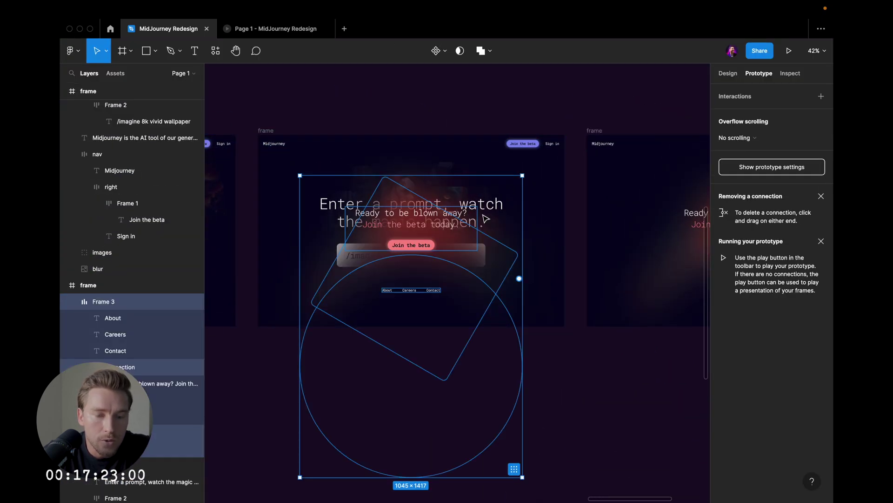
pyautogui.press('0')
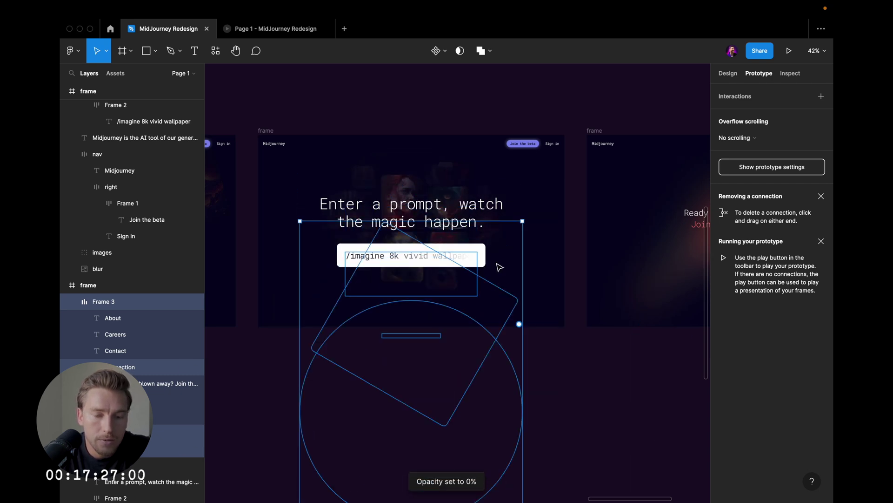
pyautogui.moveTo(500, 267); pyautogui.dragTo(500, 316)
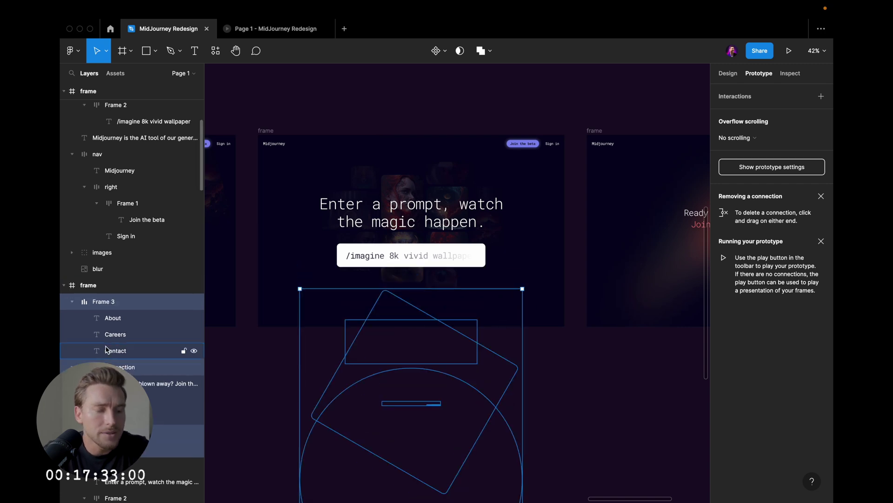
# - Move the hidden 3rd text section and footer links further down, below the "Enter a prompt" frame
pyautogui.click(108, 368)
pyautogui.hotkey('shift', 'Down')
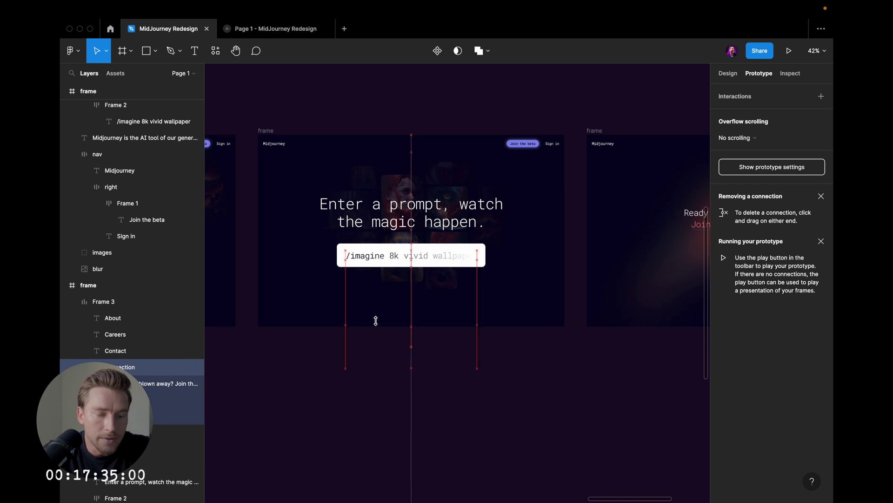
pyautogui.moveTo(379, 325); pyautogui.dragTo(380, 325)
pyautogui.click(107, 301)
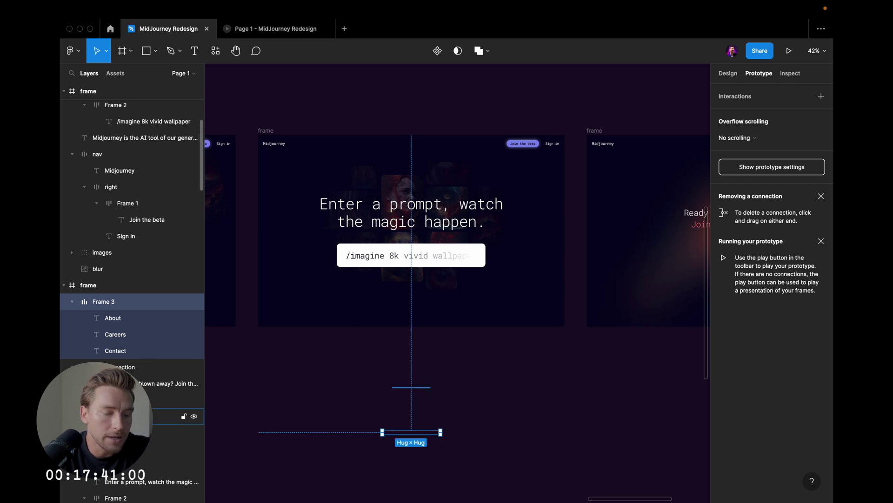
pyautogui.click(111, 448)
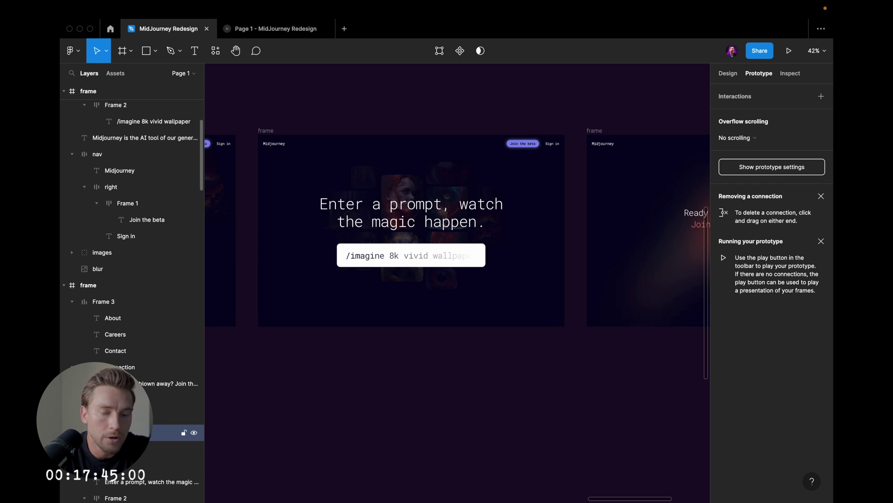
pyautogui.click(509, 247)
# - Review the row of frames, replay the prototype from the start to check the intro animation, and return to the design file
pyautogui.scroll(-4, 508, 247)
pyautogui.press('super+backslash')
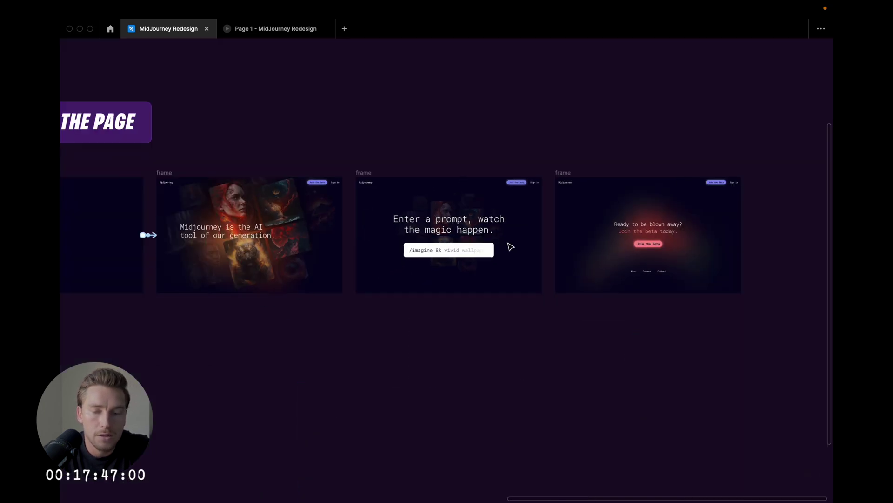
pyautogui.scroll(-4, 509, 246)
pyautogui.hscroll(-3, 510, 247)
pyautogui.scroll(3, 509, 246)
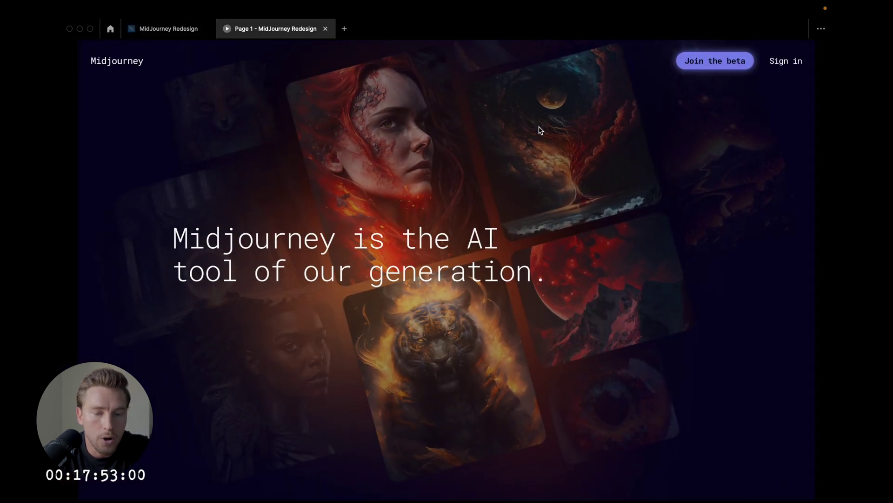
pyautogui.press('r')
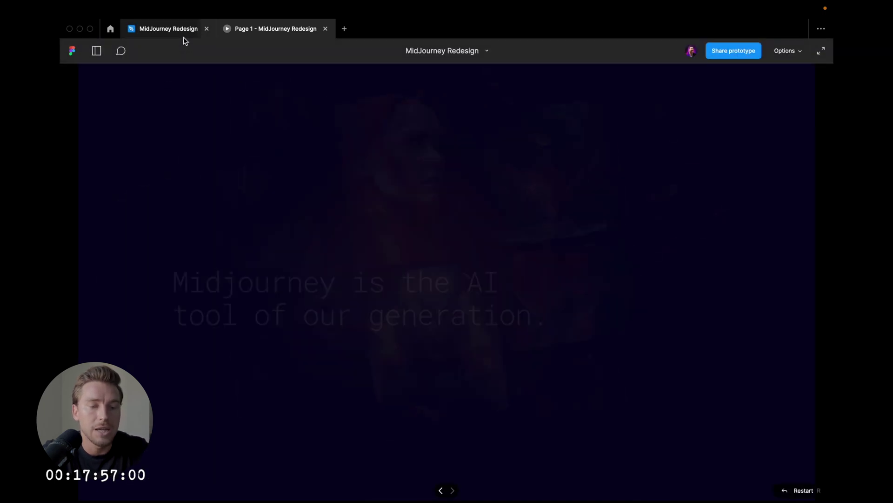
pyautogui.click(184, 34)
# - Connect the hero text to the "Enter a prompt" frame with an On drag, Smart animate transition of 1500 ms
pyautogui.scroll(3, 459, 215)
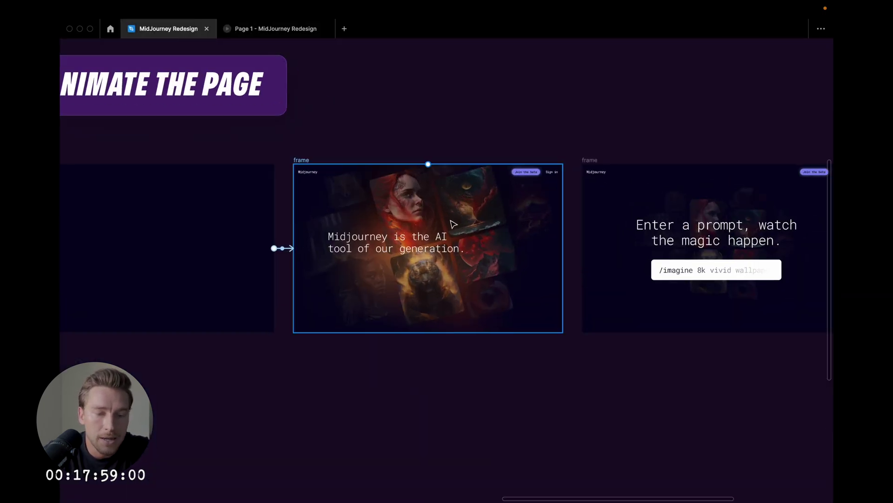
pyautogui.click(437, 242)
pyautogui.hotkey('ctrl', '\\')
pyautogui.scroll(2, 518, 235)
pyautogui.scroll(-2, 518, 235)
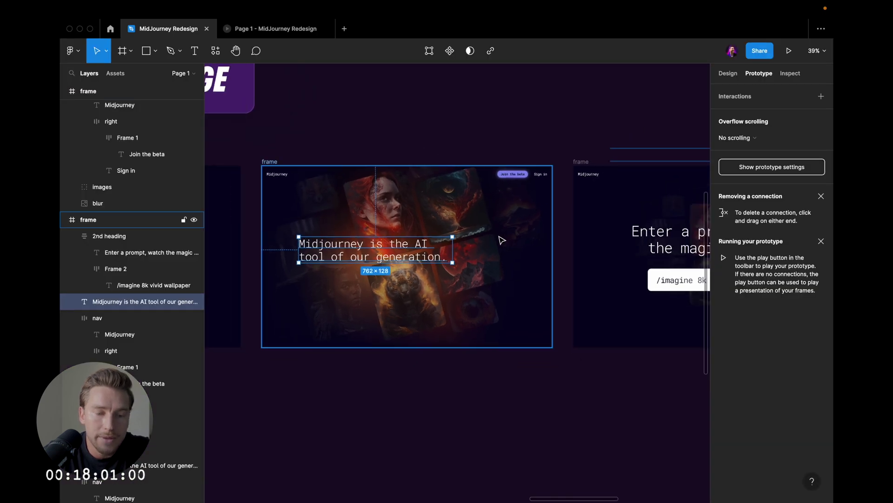
pyautogui.moveTo(619, 251); pyautogui.dragTo(618, 251)
pyautogui.hscroll(3, 524, 180)
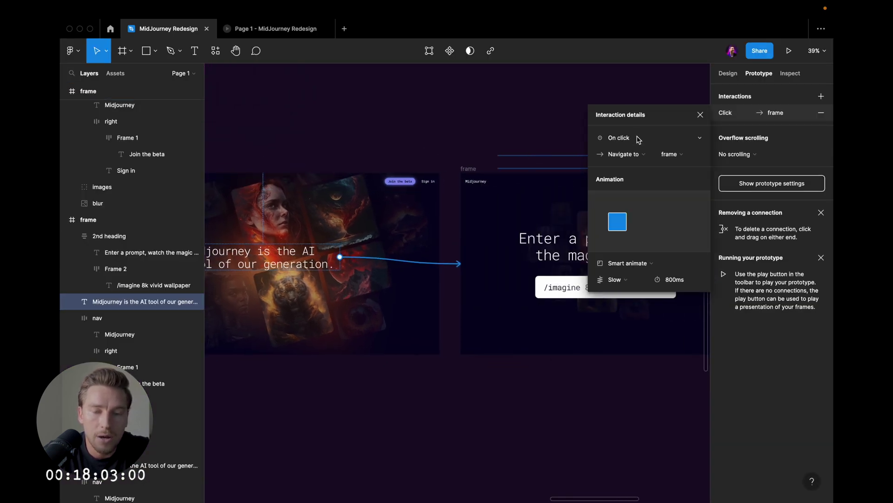
pyautogui.click(638, 138)
pyautogui.click(636, 142)
pyautogui.click(637, 142)
pyautogui.click(629, 148)
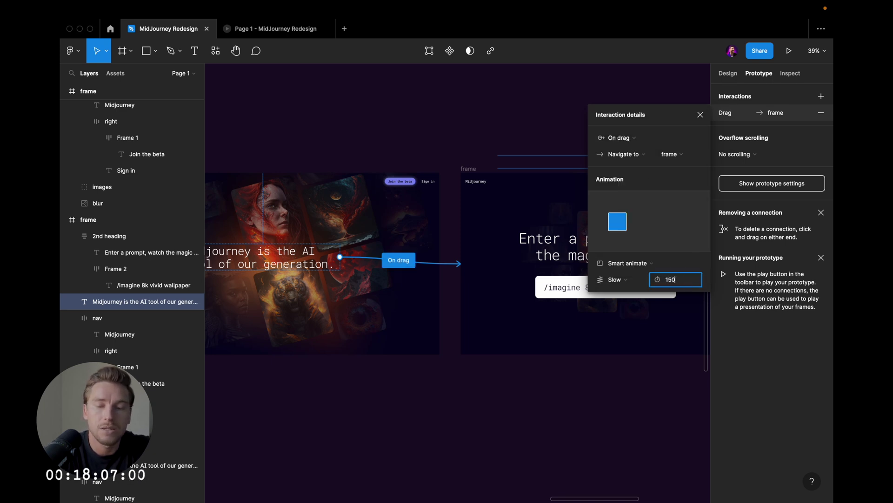
pyautogui.scroll(-3, 445, 179)
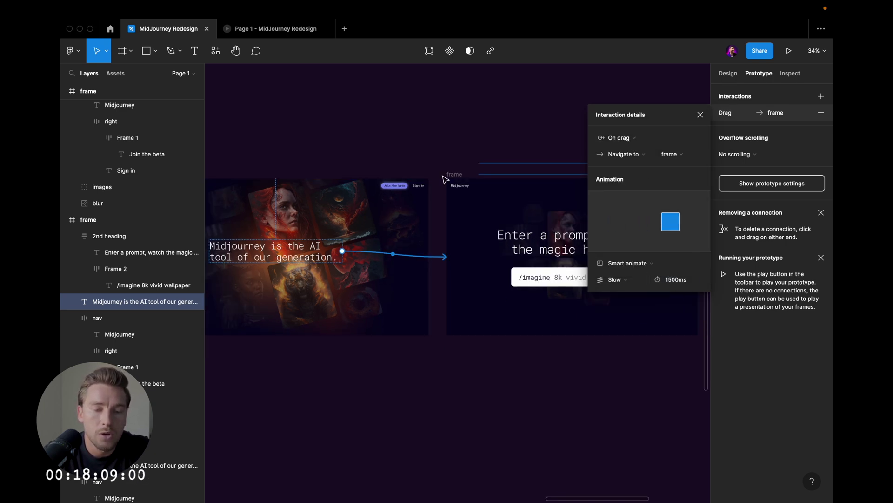
# - Connect the 2nd heading group to the "Ready to be blown away?" frame with an On drag, Smart animate transition of 1500 ms
pyautogui.click(438, 177)
pyautogui.scroll(3, 432, 210)
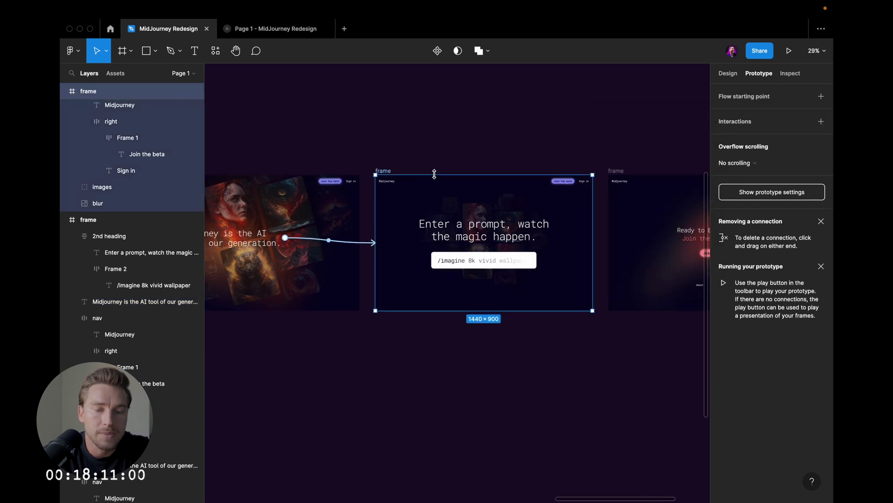
pyautogui.click(431, 239)
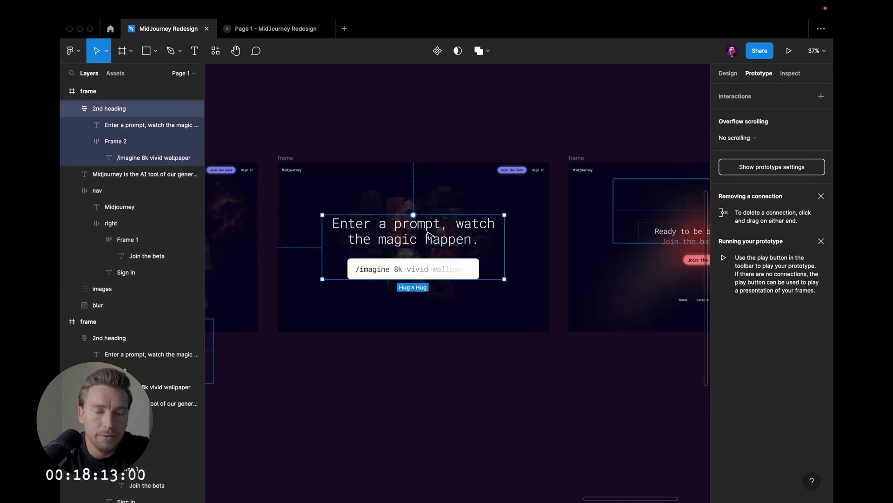
pyautogui.moveTo(505, 247); pyautogui.dragTo(600, 251)
pyautogui.hscroll(5, 521, 205)
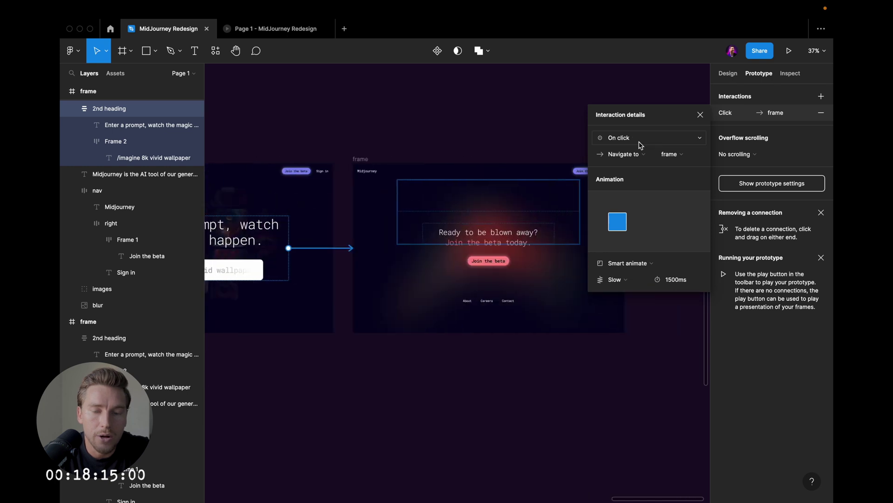
pyautogui.click(619, 138)
pyautogui.click(639, 149)
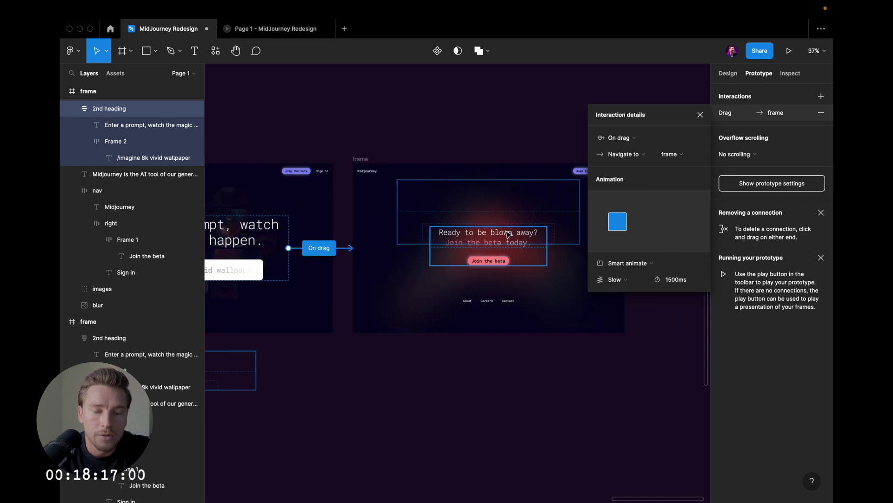
# - Connect the 3rd text section back to the "Enter a prompt" frame with an On drag, Smart animate transition of 1500 ms
pyautogui.scroll(-3, 509, 234)
pyautogui.click(483, 218)
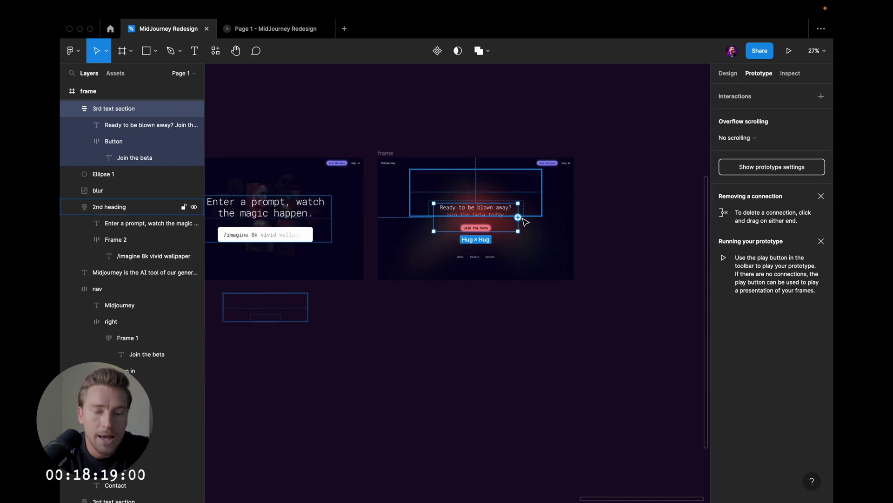
pyautogui.click(347, 216)
pyautogui.click(626, 142)
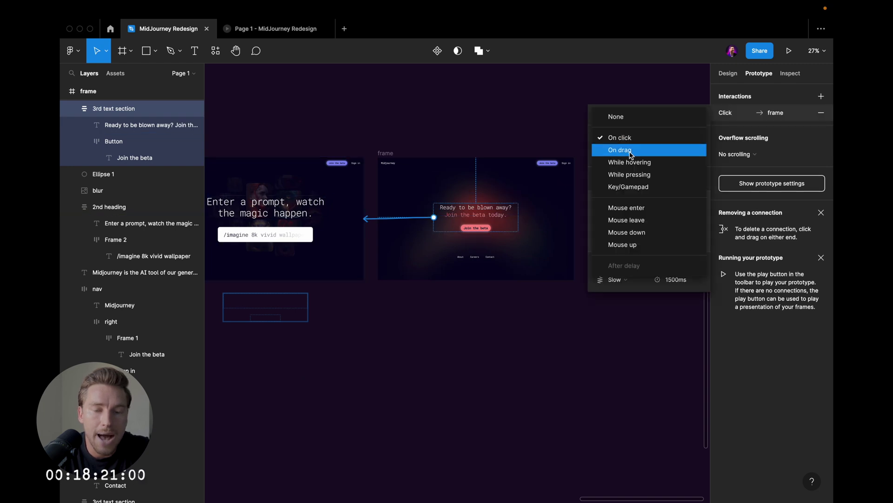
pyautogui.click(621, 150)
# - Connect the 2nd heading group back to the hero frame with an On drag, Smart animate transition of 1500 ms
pyautogui.hscroll(-5, 478, 225)
pyautogui.click(445, 209)
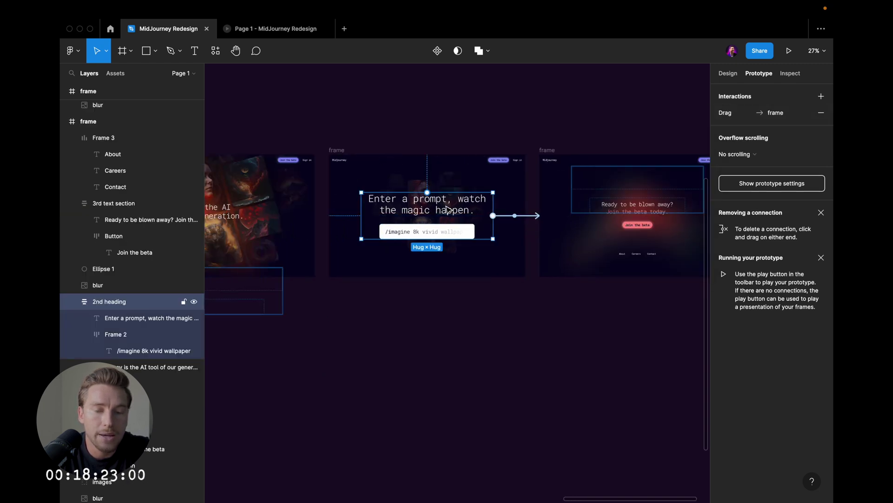
pyautogui.moveTo(291, 203); pyautogui.dragTo(291, 202)
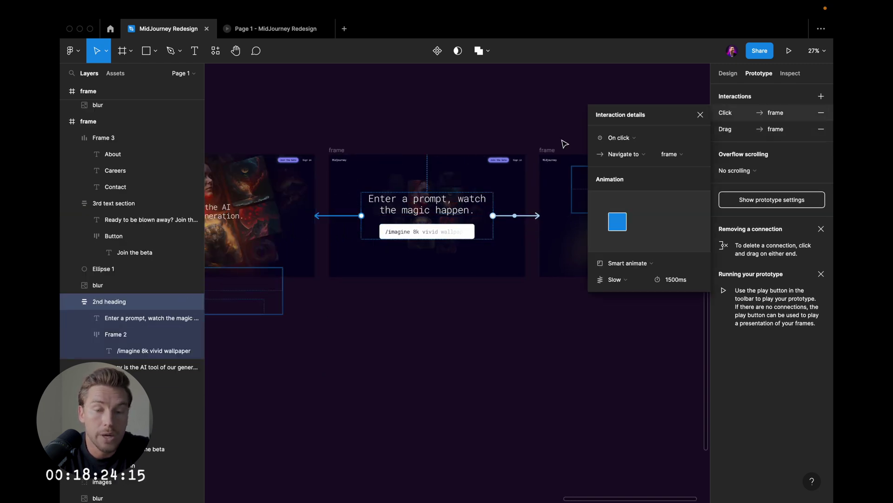
pyautogui.click(634, 142)
pyautogui.click(630, 149)
pyautogui.click(469, 333)
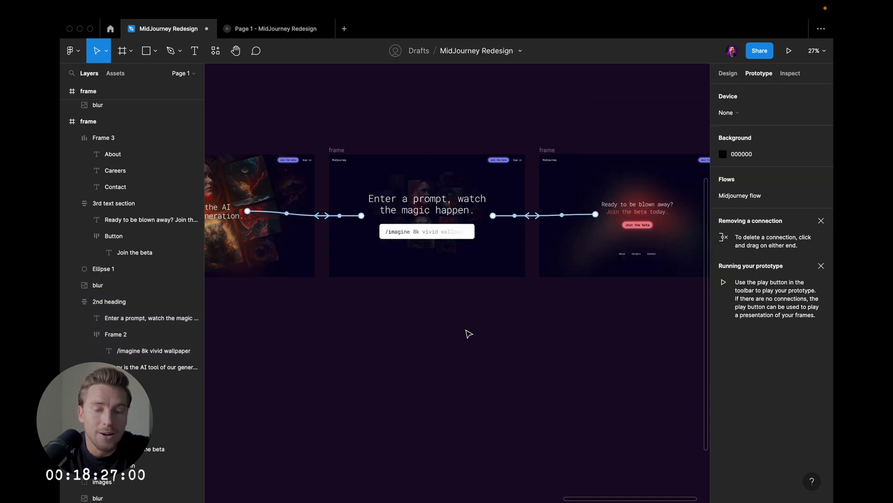
# - Restart the prototype preview and swipe through the sections to check the transitions between them
pyautogui.hscroll(-8, 469, 333)
pyautogui.click(279, 32)
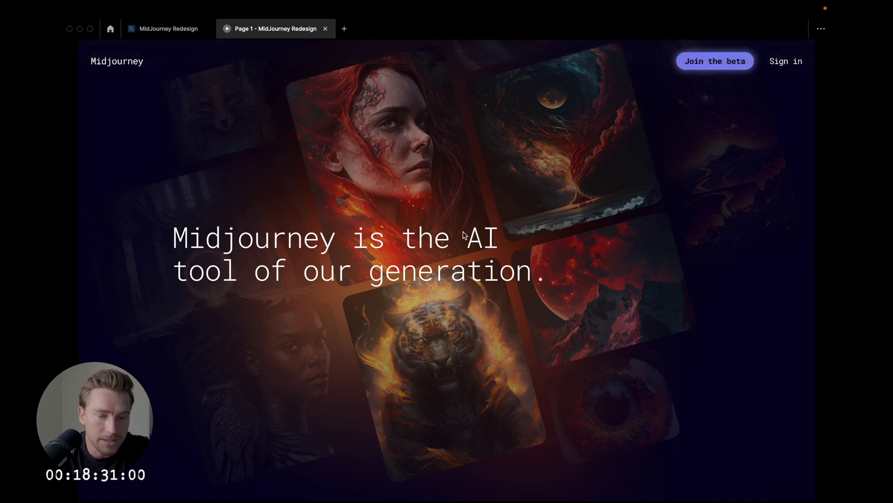
pyautogui.press('r')
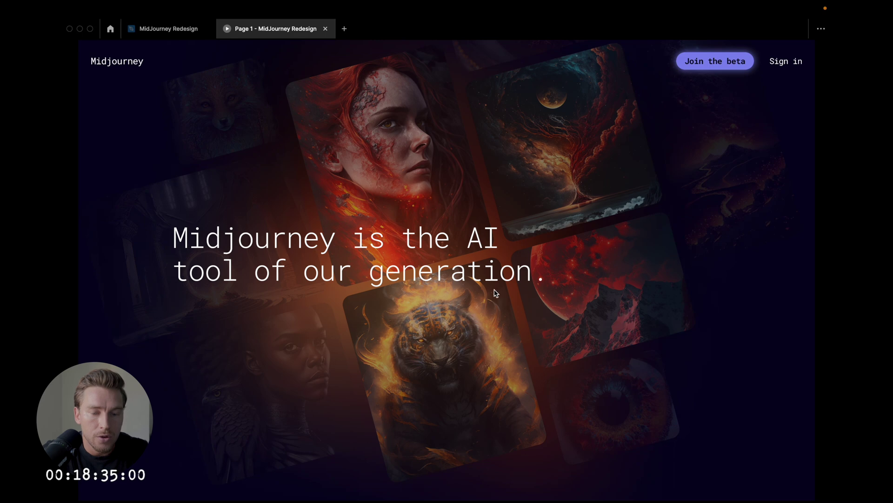
pyautogui.press('r')
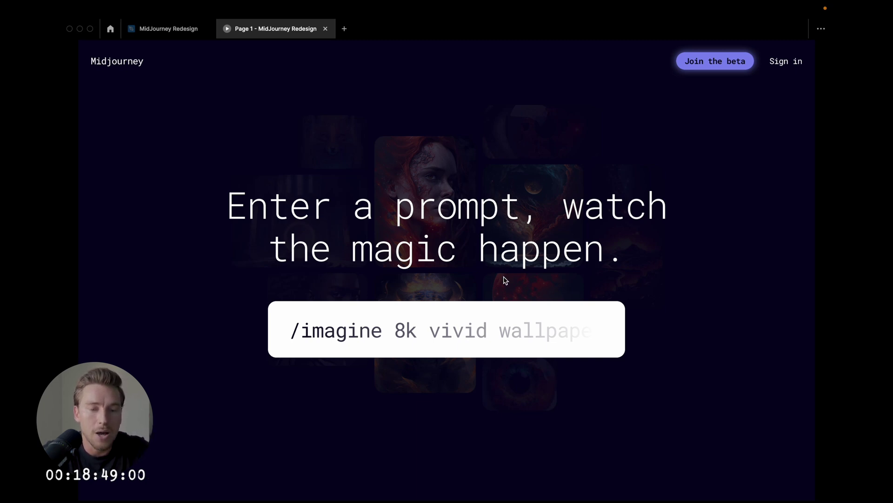
pyautogui.moveTo(509, 263); pyautogui.dragTo(487, 126)
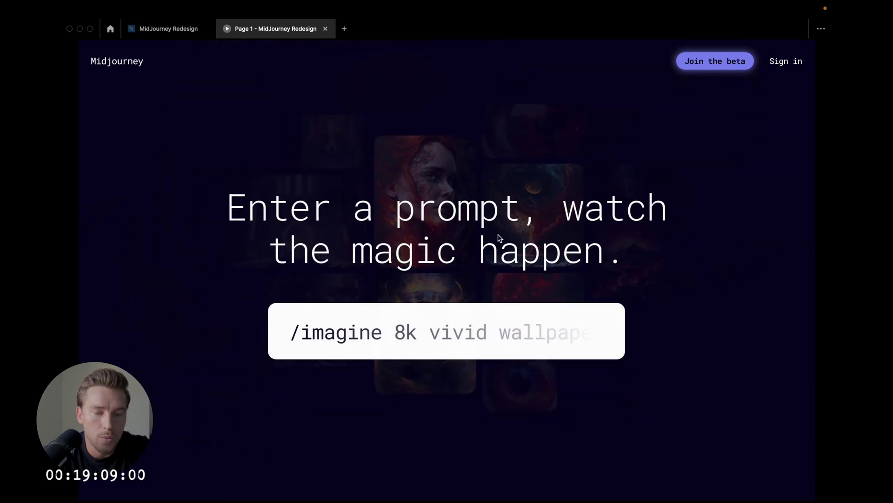
# - In the "Enter a prompt" frame, move the hidden footer links, 3rd text section, ellipse and blur image upward together
pyautogui.click(172, 29)
pyautogui.hscroll(5, 340, 143)
pyautogui.hscroll(5, 535, 147)
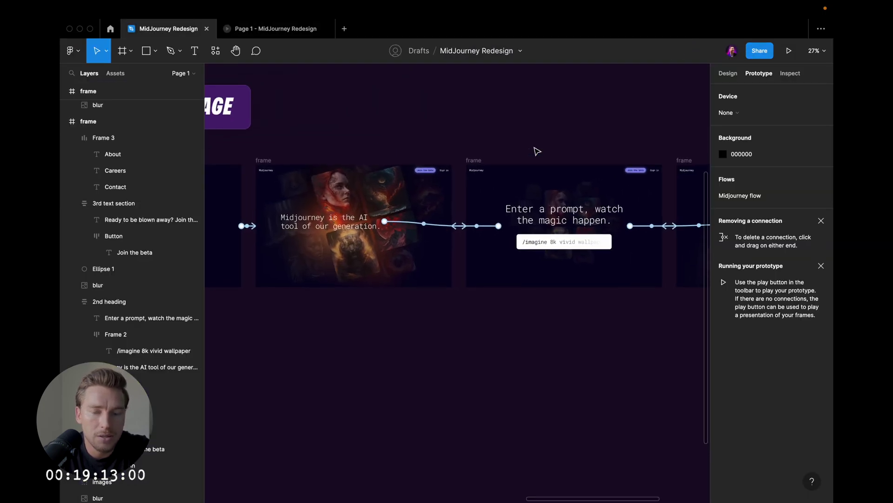
pyautogui.scroll(3, 521, 146)
pyautogui.click(471, 147)
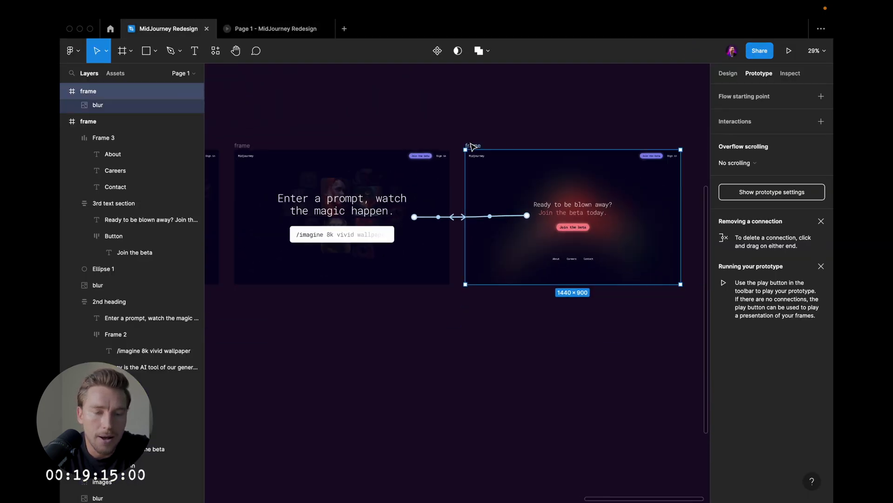
pyautogui.scroll(-3, 473, 143)
pyautogui.click(377, 140)
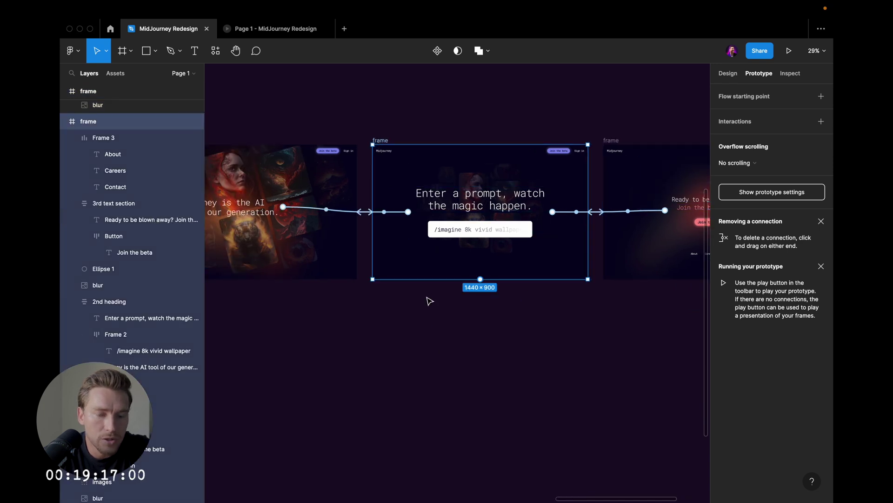
pyautogui.moveTo(566, 419); pyautogui.dragTo(420, 275)
pyautogui.moveTo(469, 367); pyautogui.dragTo(473, 337)
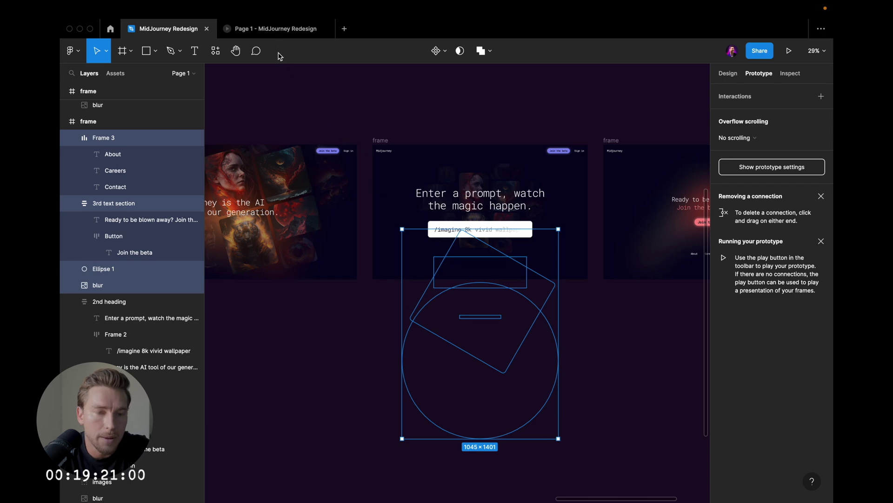
# - Play the prototype again and swipe from the hero through to the beta section to check the adjusted animation
pyautogui.click(277, 28)
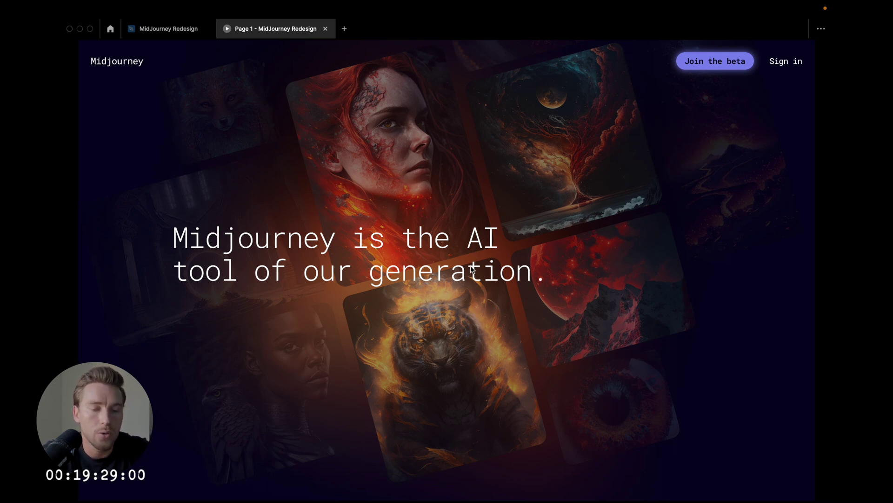
pyautogui.moveTo(471, 266)
pyautogui.mouseDown()
pyautogui.moveTo(453, 166)
pyautogui.moveTo(470, 249)
pyautogui.mouseUp()
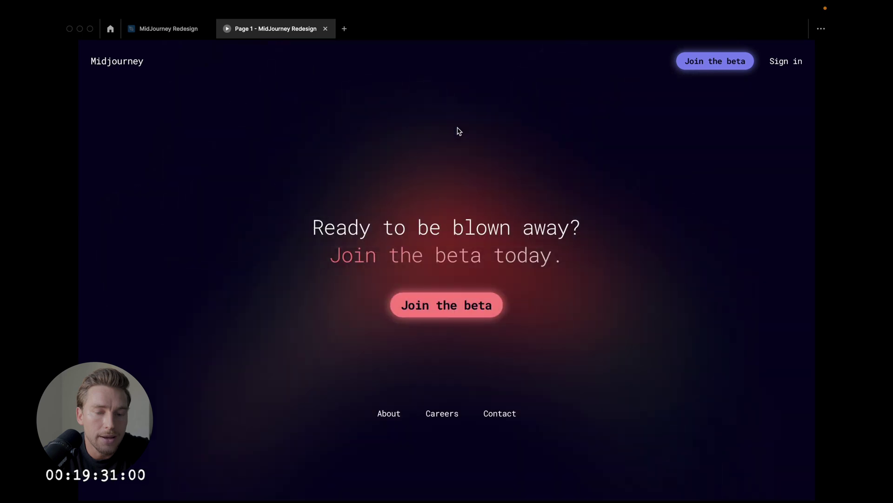